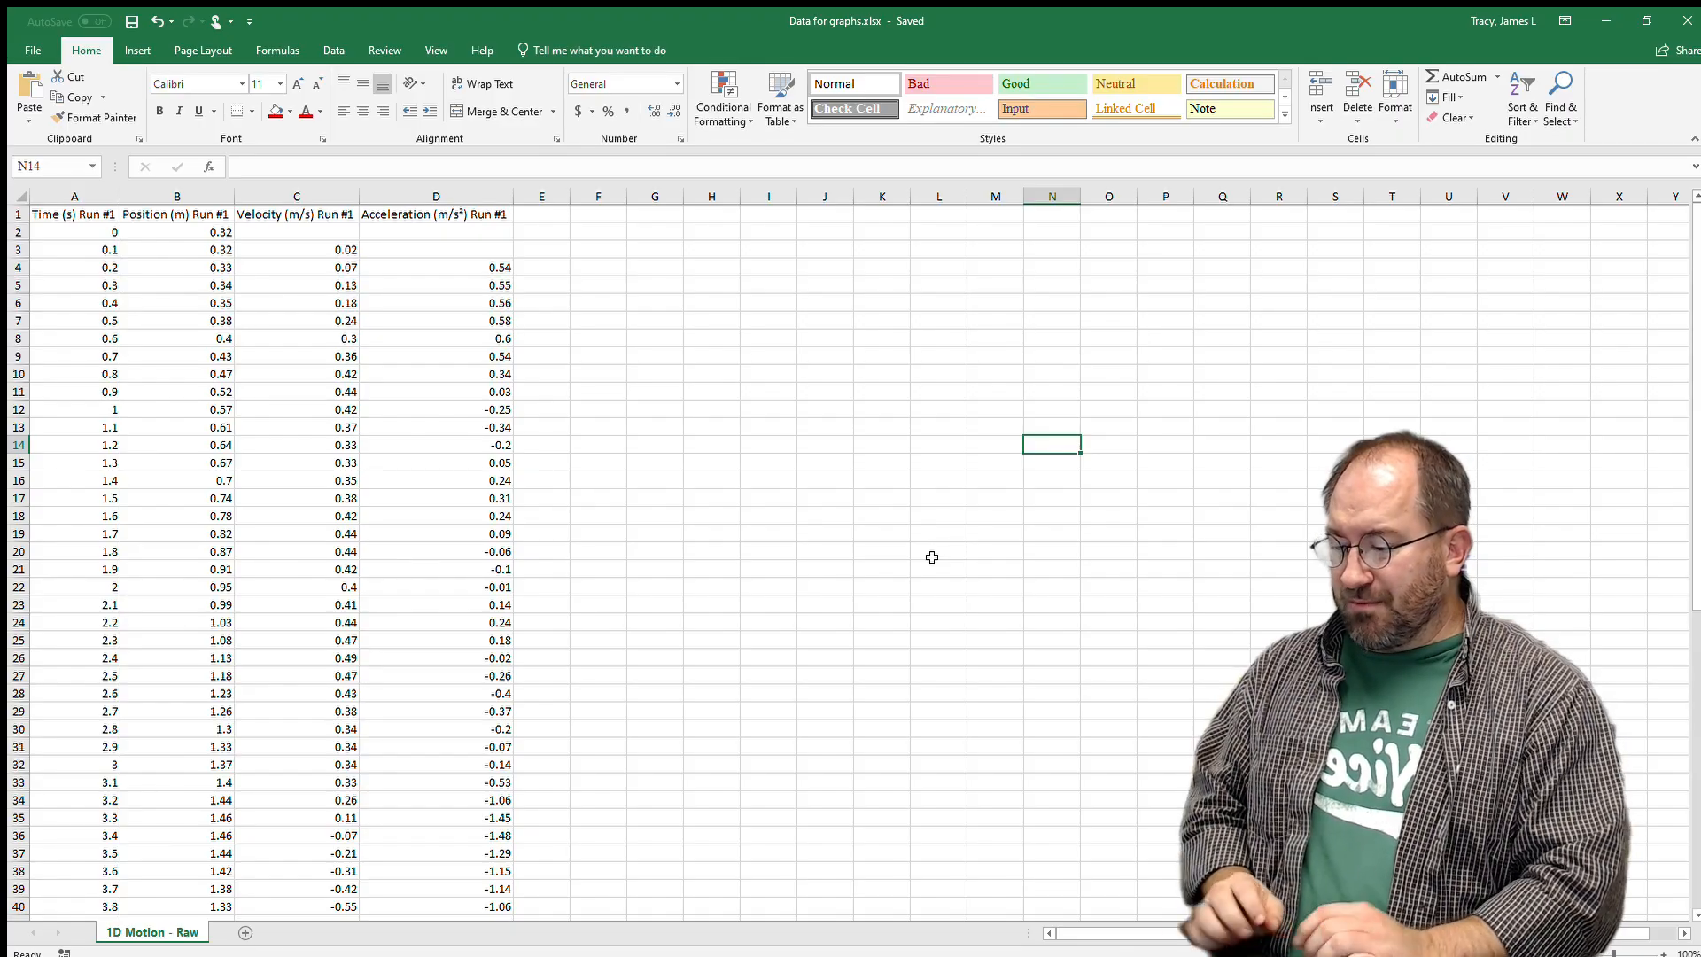
# Copy columns A–D (Time, Position, Velocity, Acceleration) from '1D Motion - Raw' into new Sheet4 at A1.
pyautogui.click(247, 930)
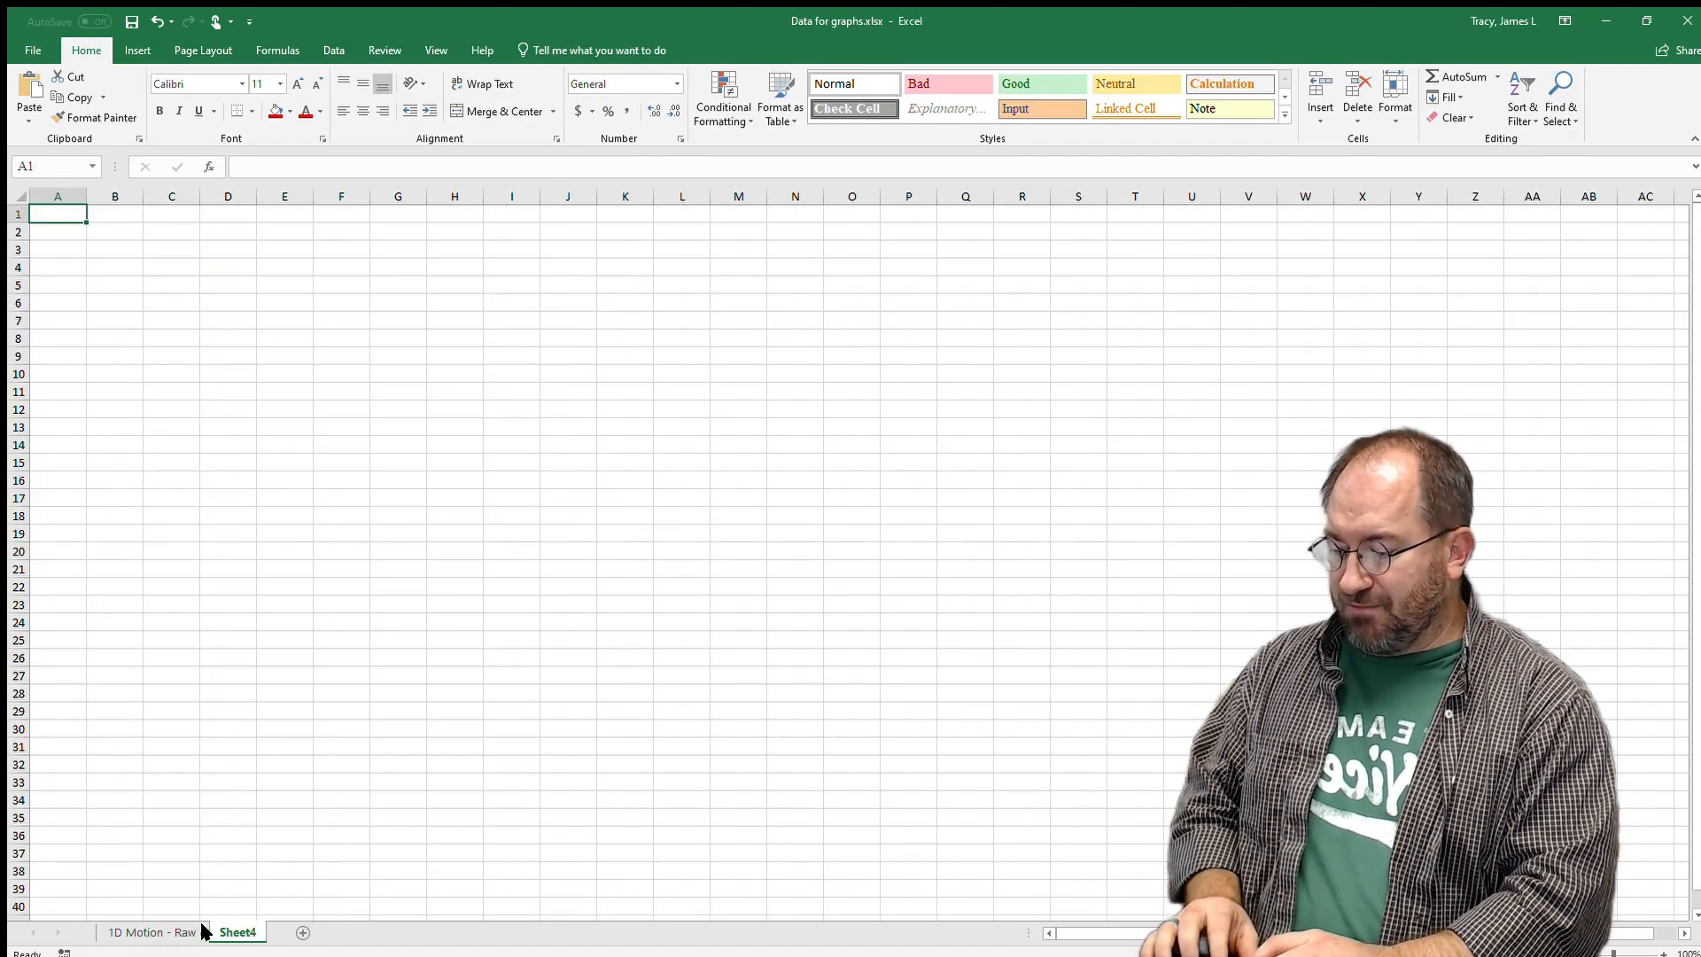
pyautogui.click(171, 927)
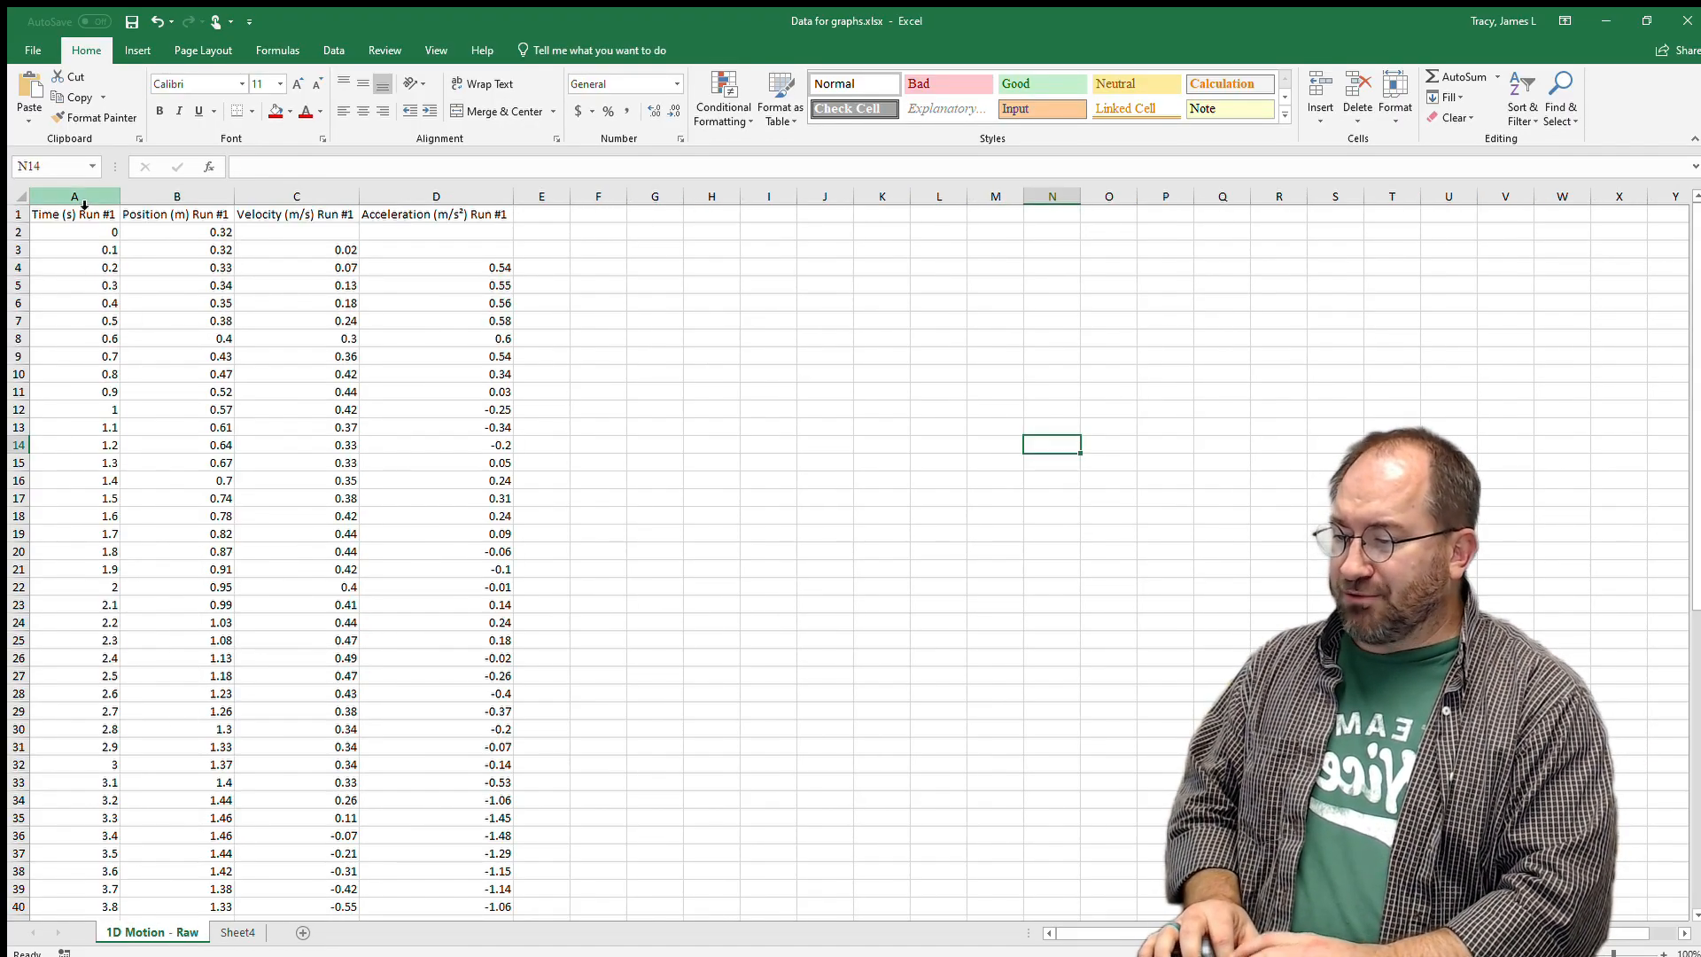
pyautogui.moveTo(85, 197); pyautogui.dragTo(426, 186)
pyautogui.hotkey('ctrl', 'c')
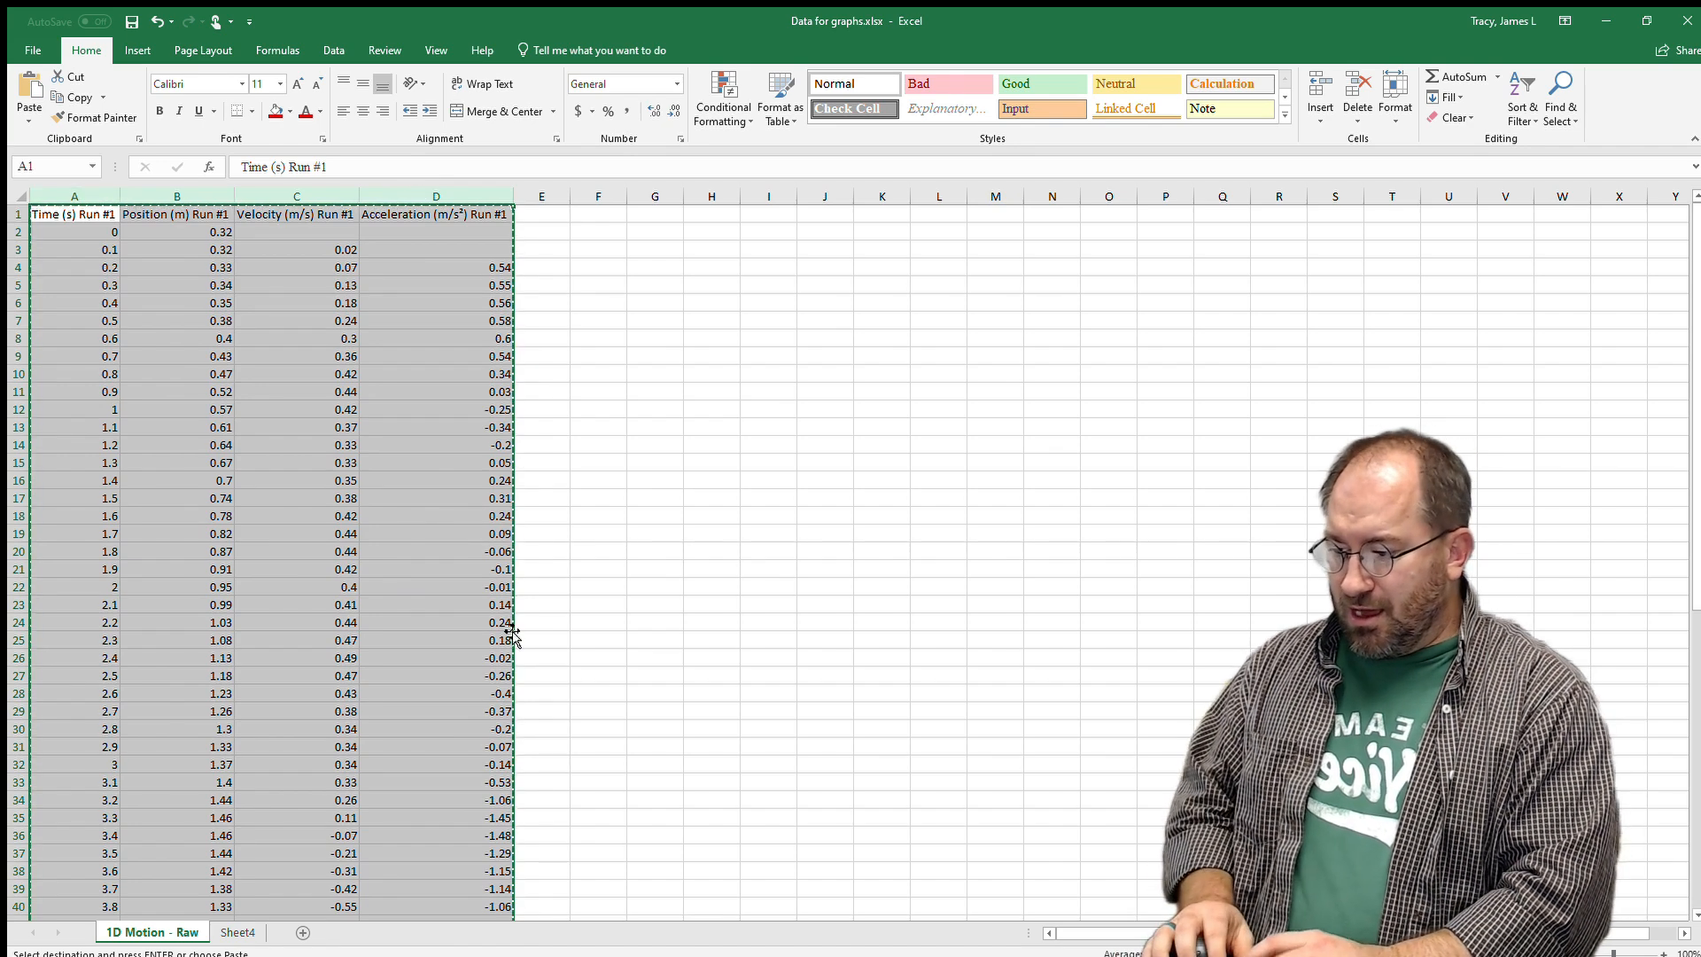
pyautogui.click(232, 932)
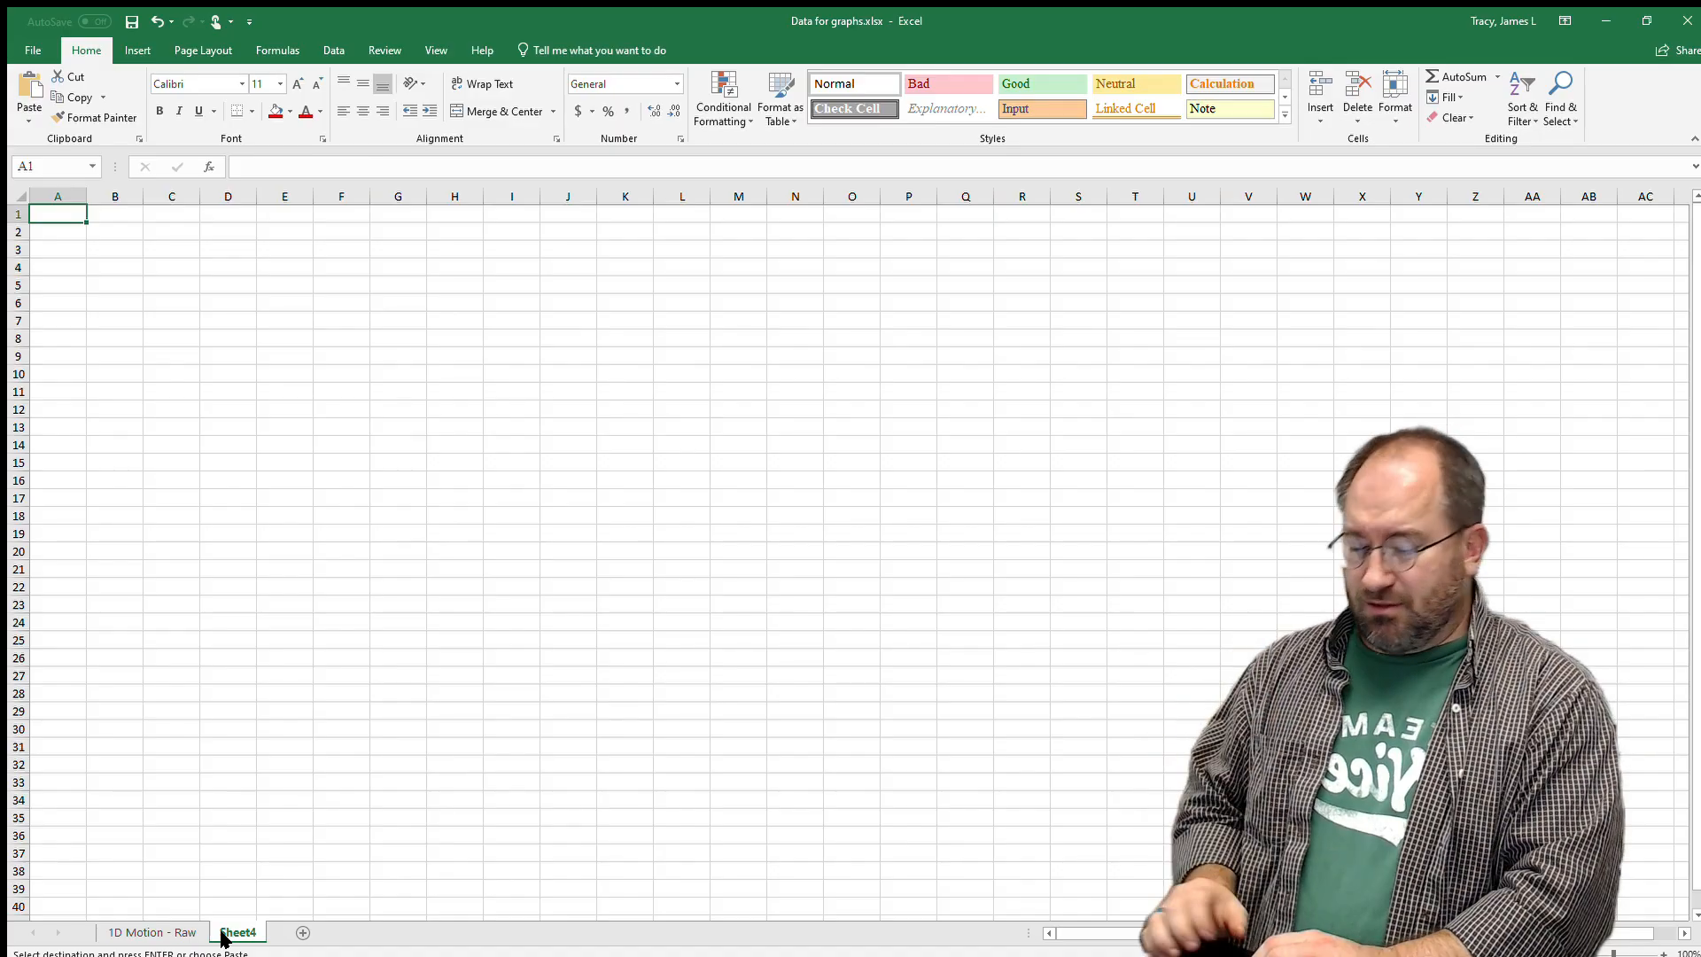
pyautogui.hotkey('ctrl', 'v')
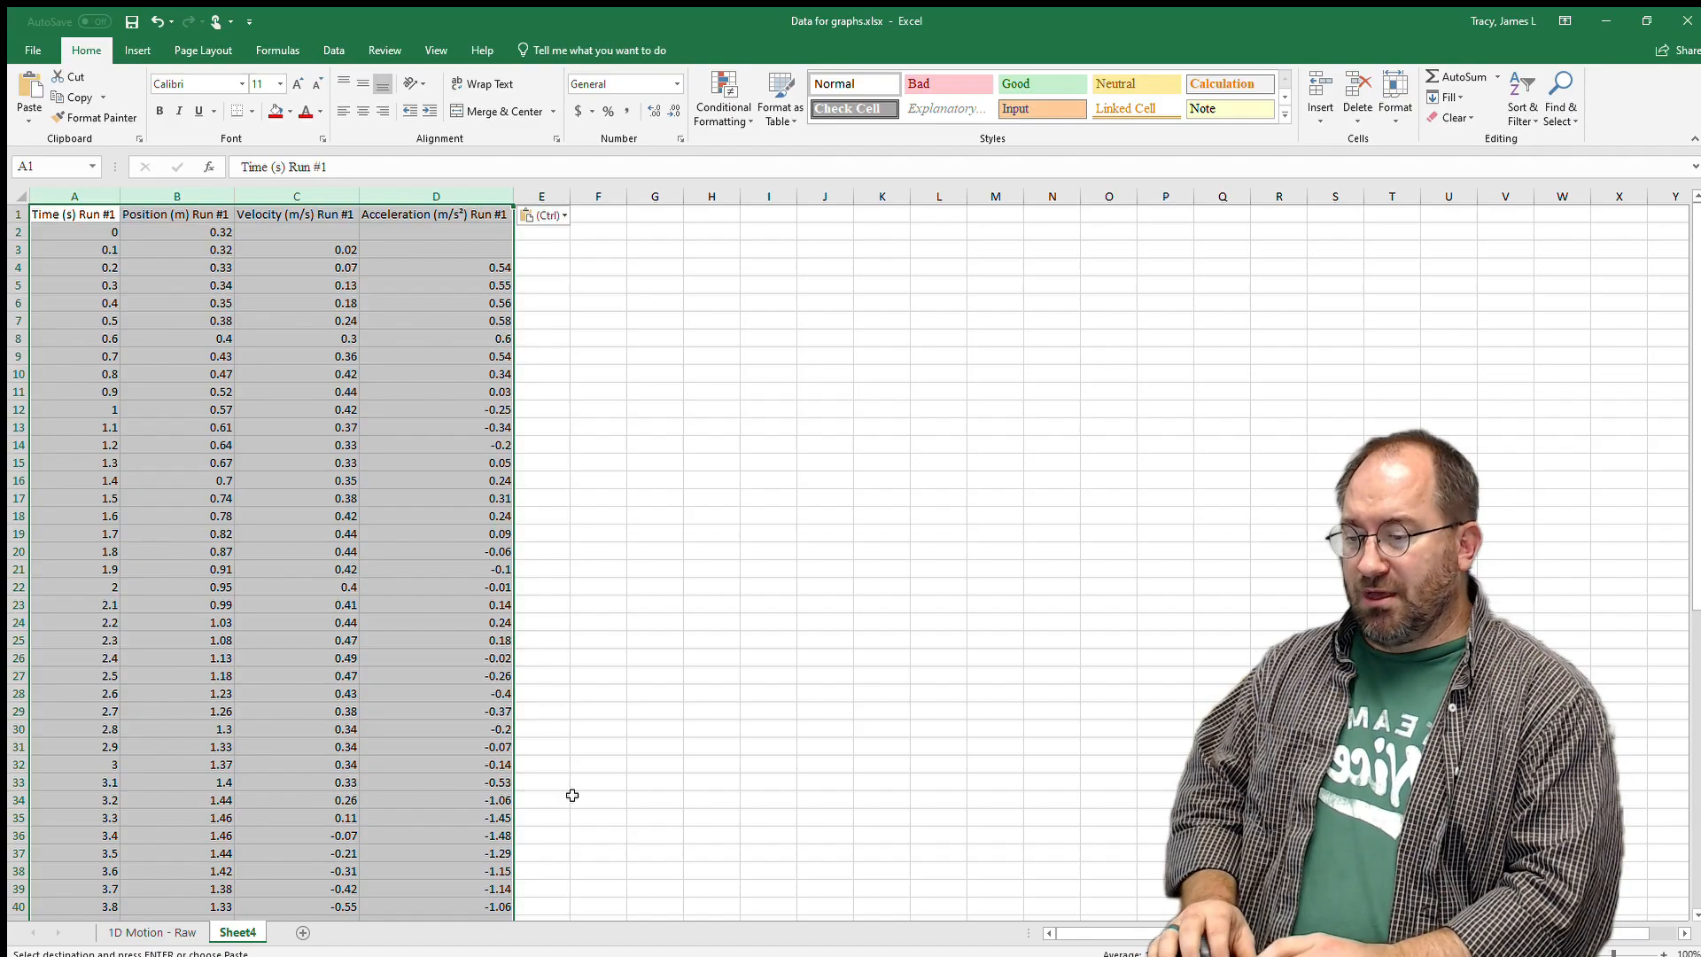
pyautogui.click(839, 682)
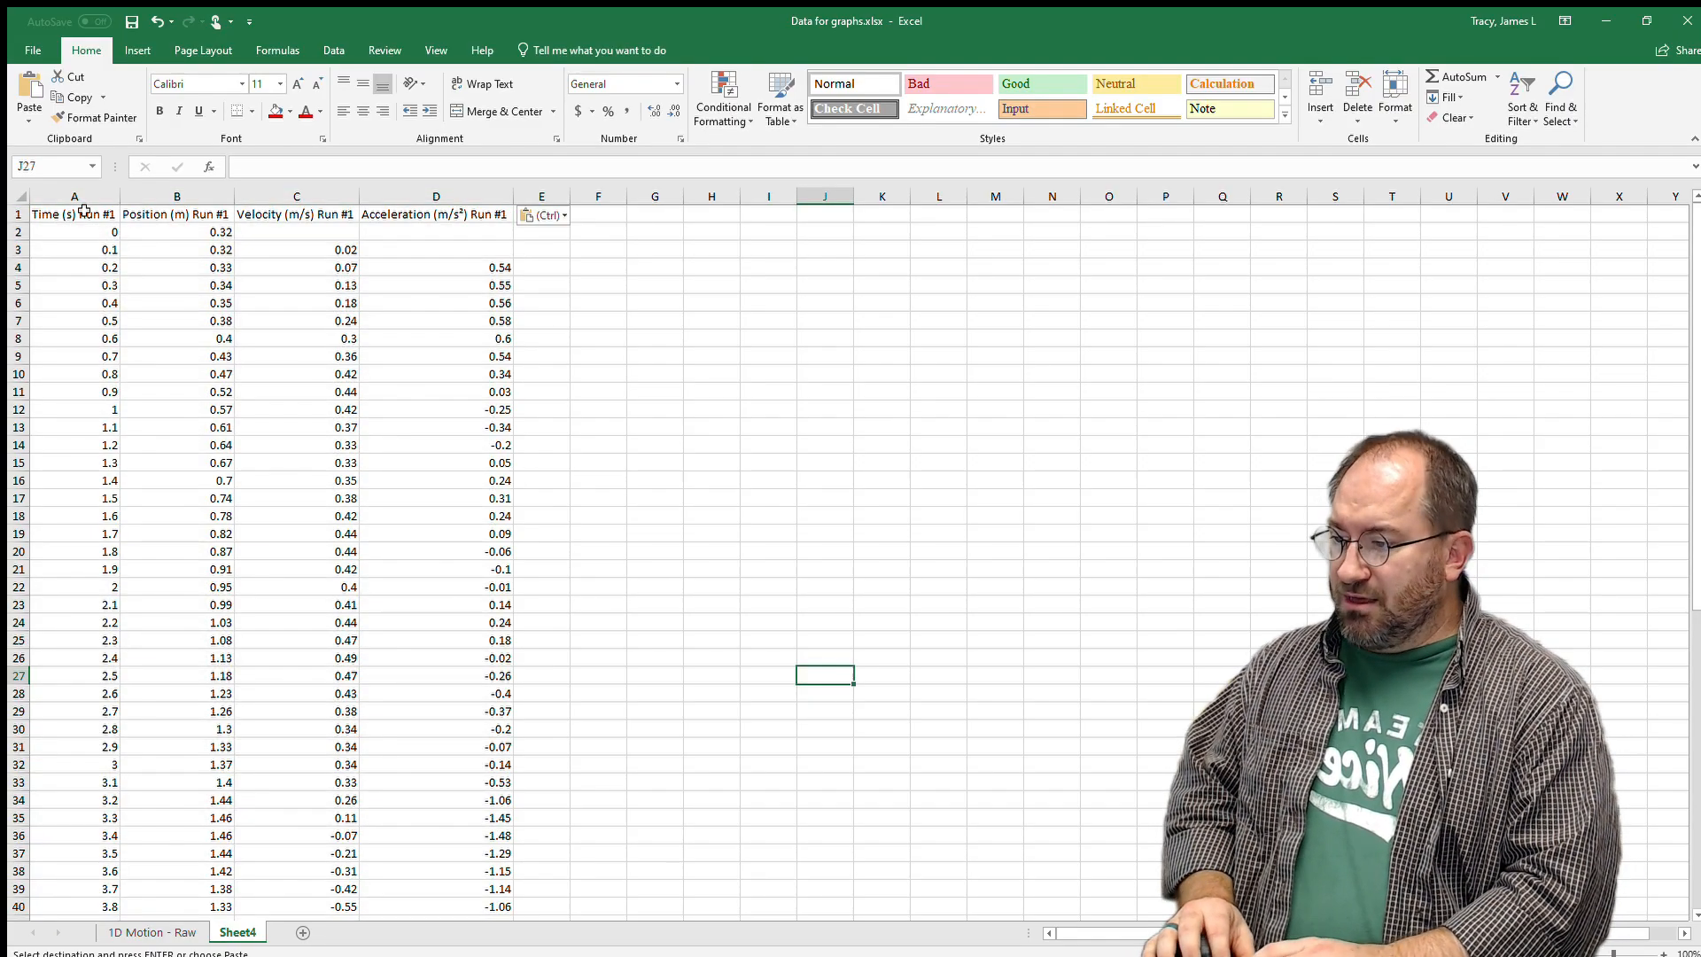
# Insert a markers-only scatter chart from the Time and Position columns A and B.
pyautogui.moveTo(77, 201); pyautogui.dragTo(180, 201)
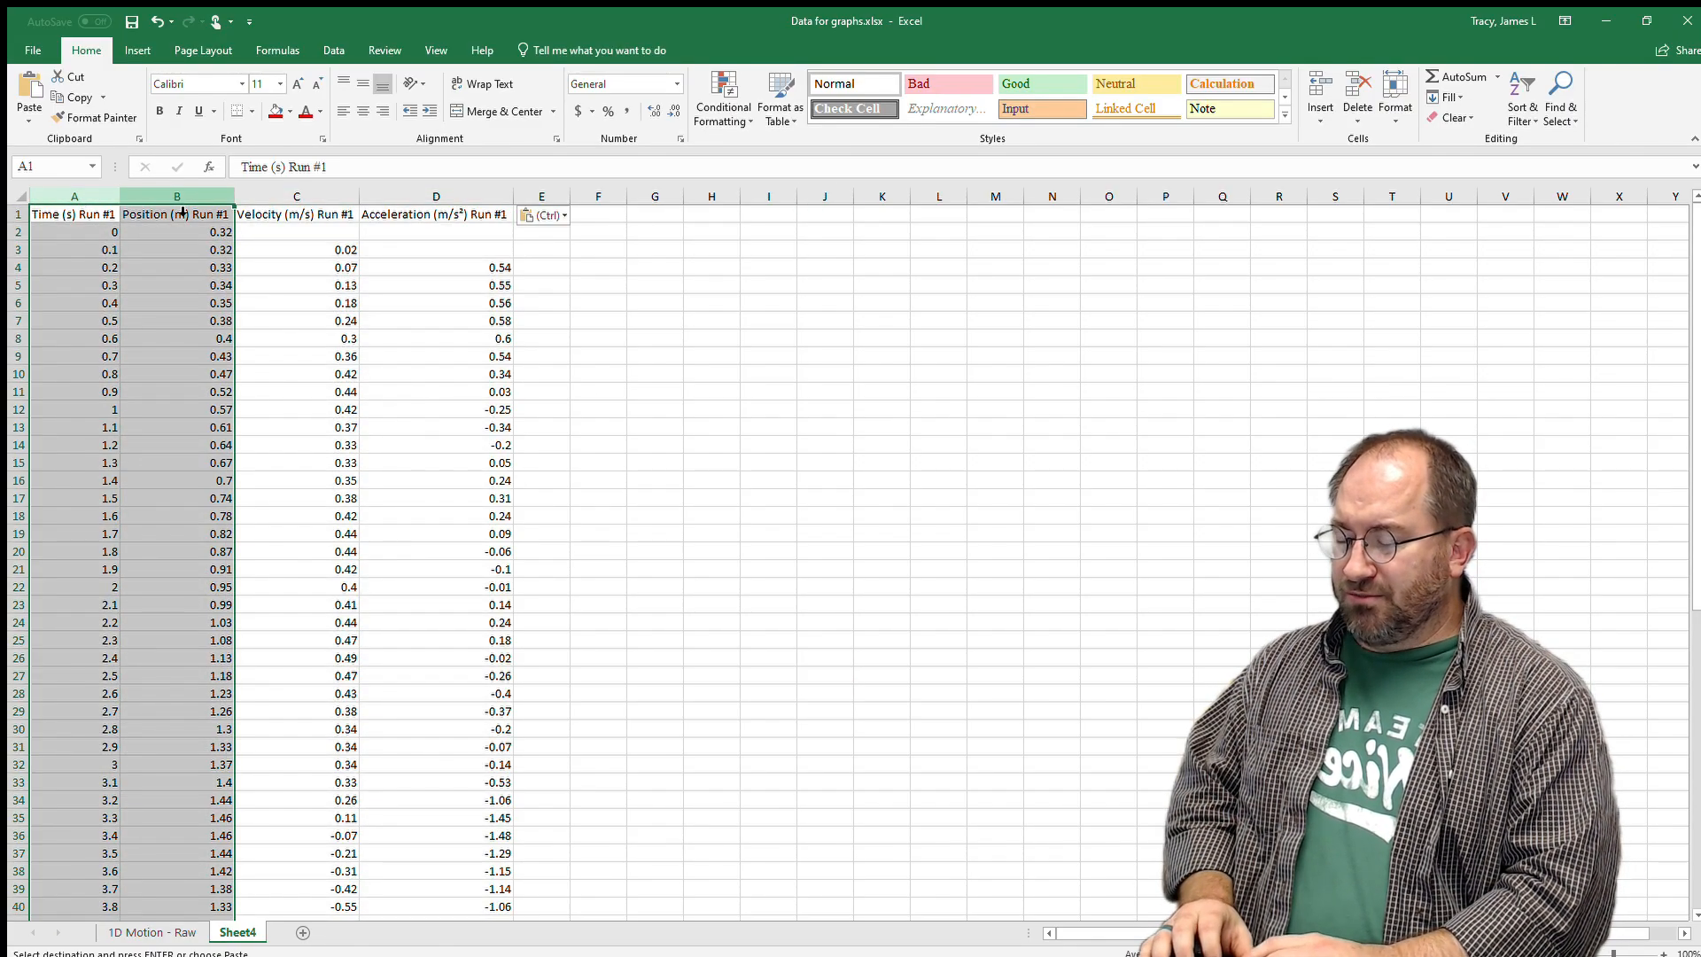
pyautogui.click(137, 51)
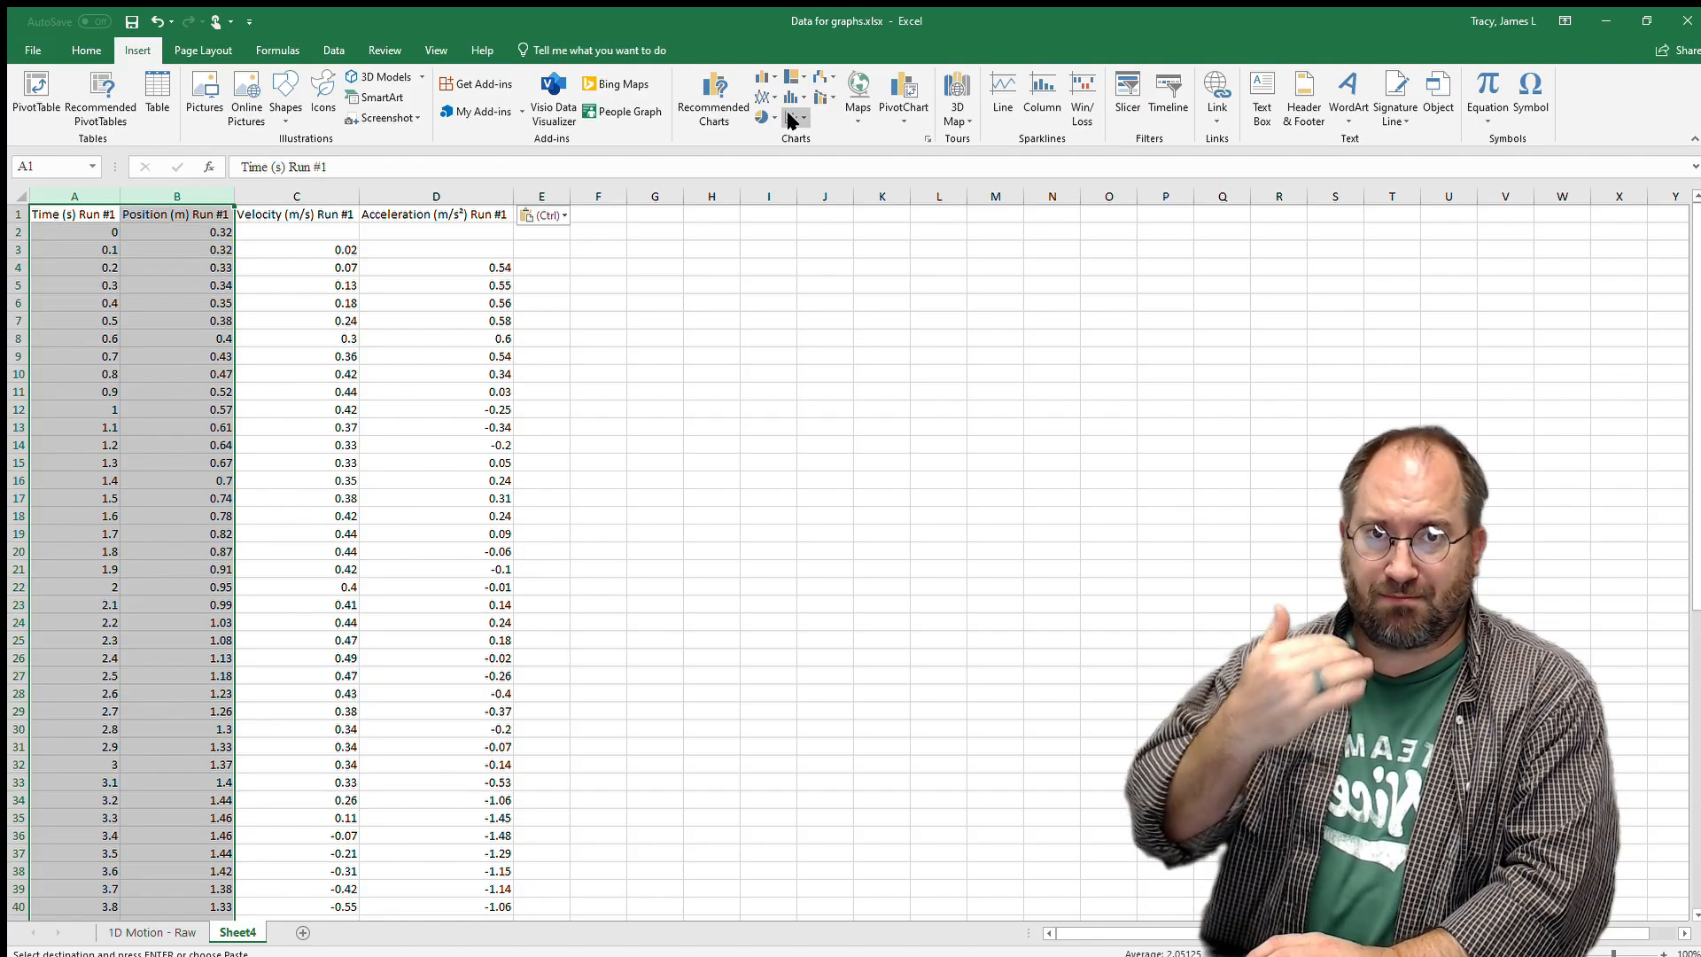
pyautogui.click(791, 121)
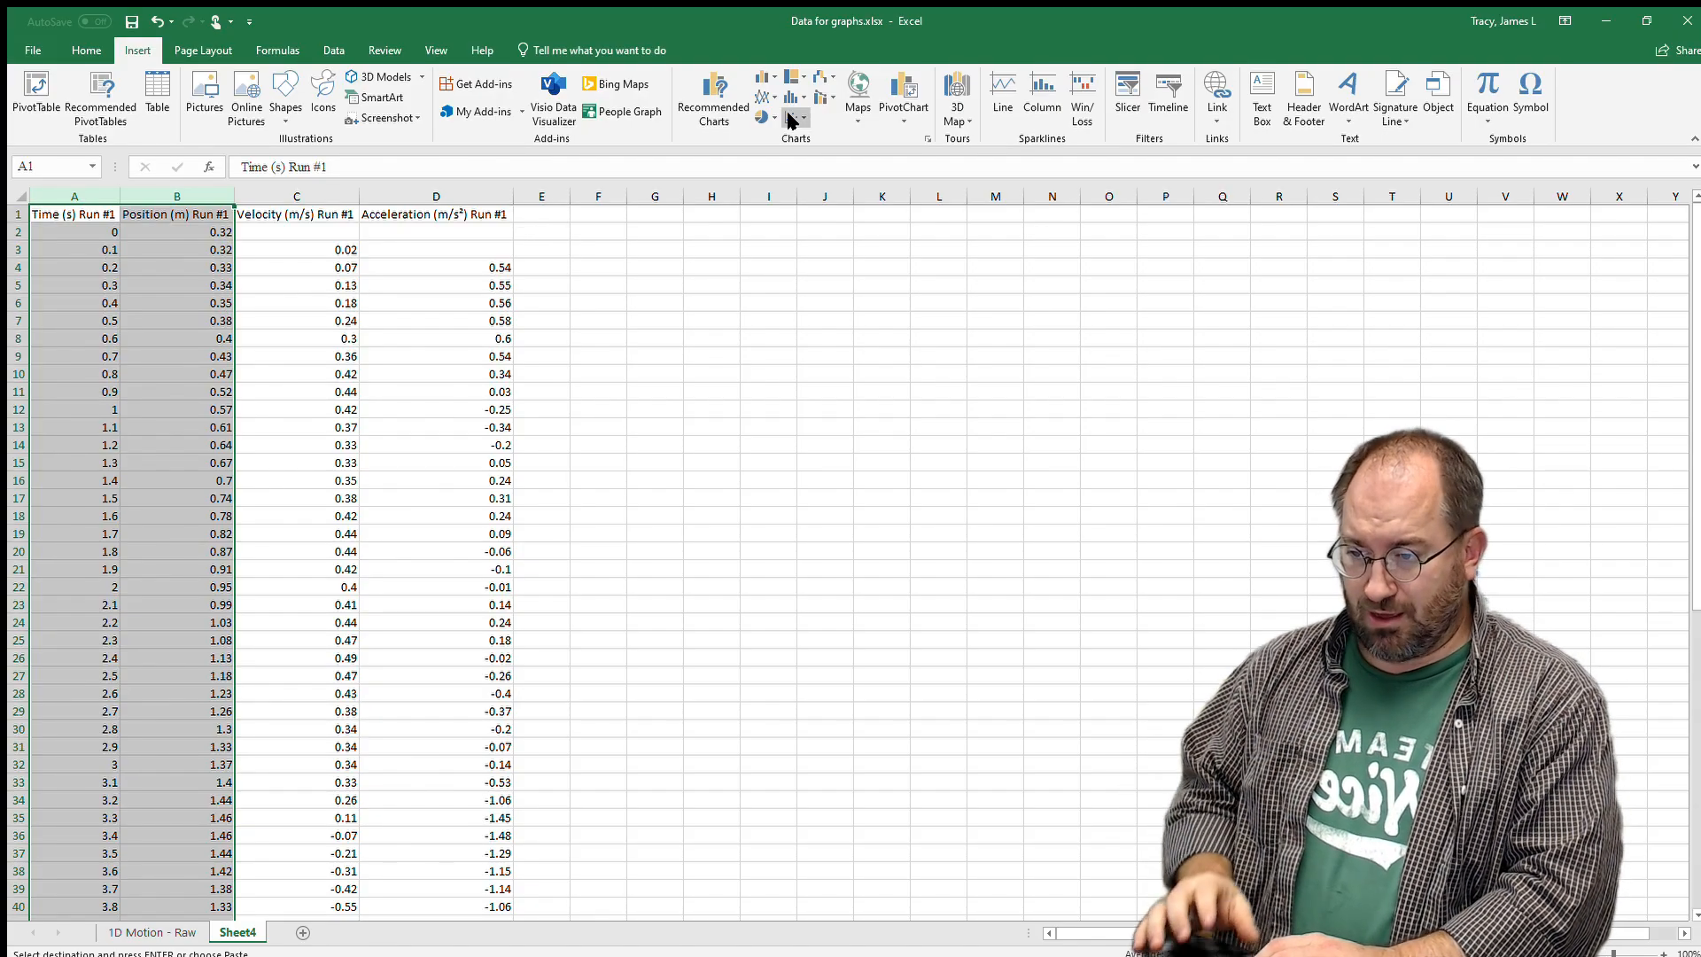
pyautogui.click(804, 159)
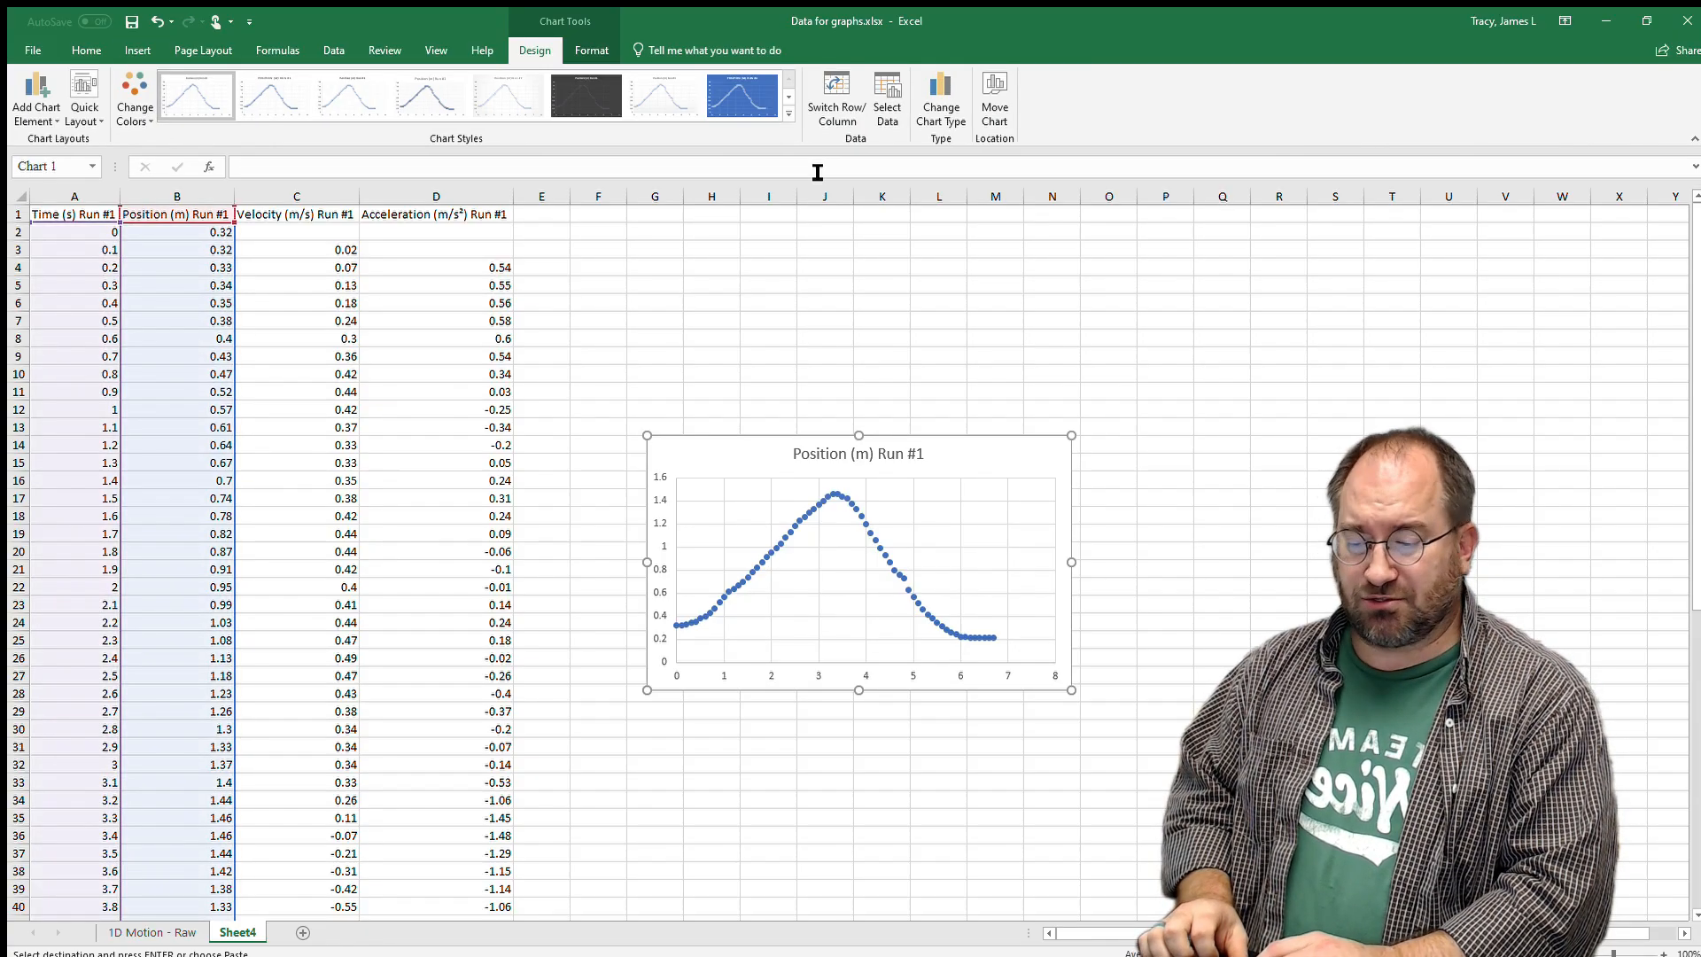
# Move the position chart up beside the data near F2, widen it to column R and shorten it.
pyautogui.moveTo(718, 461); pyautogui.dragTo(642, 245)
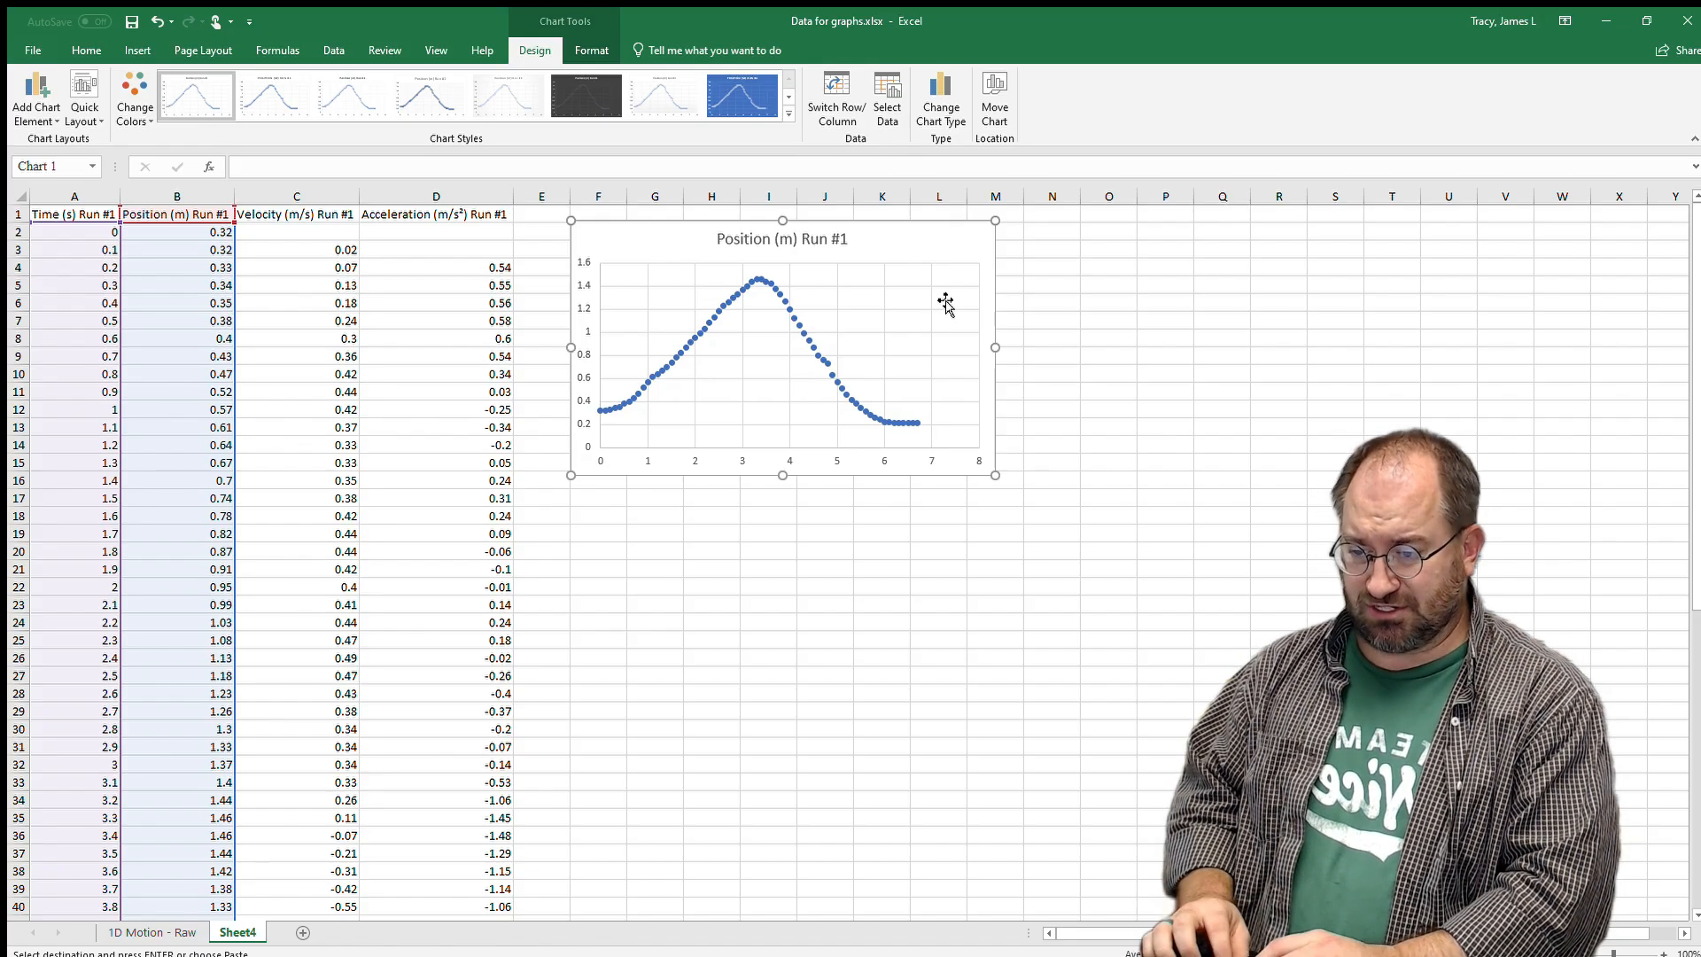
pyautogui.moveTo(999, 352); pyautogui.dragTo(1282, 346)
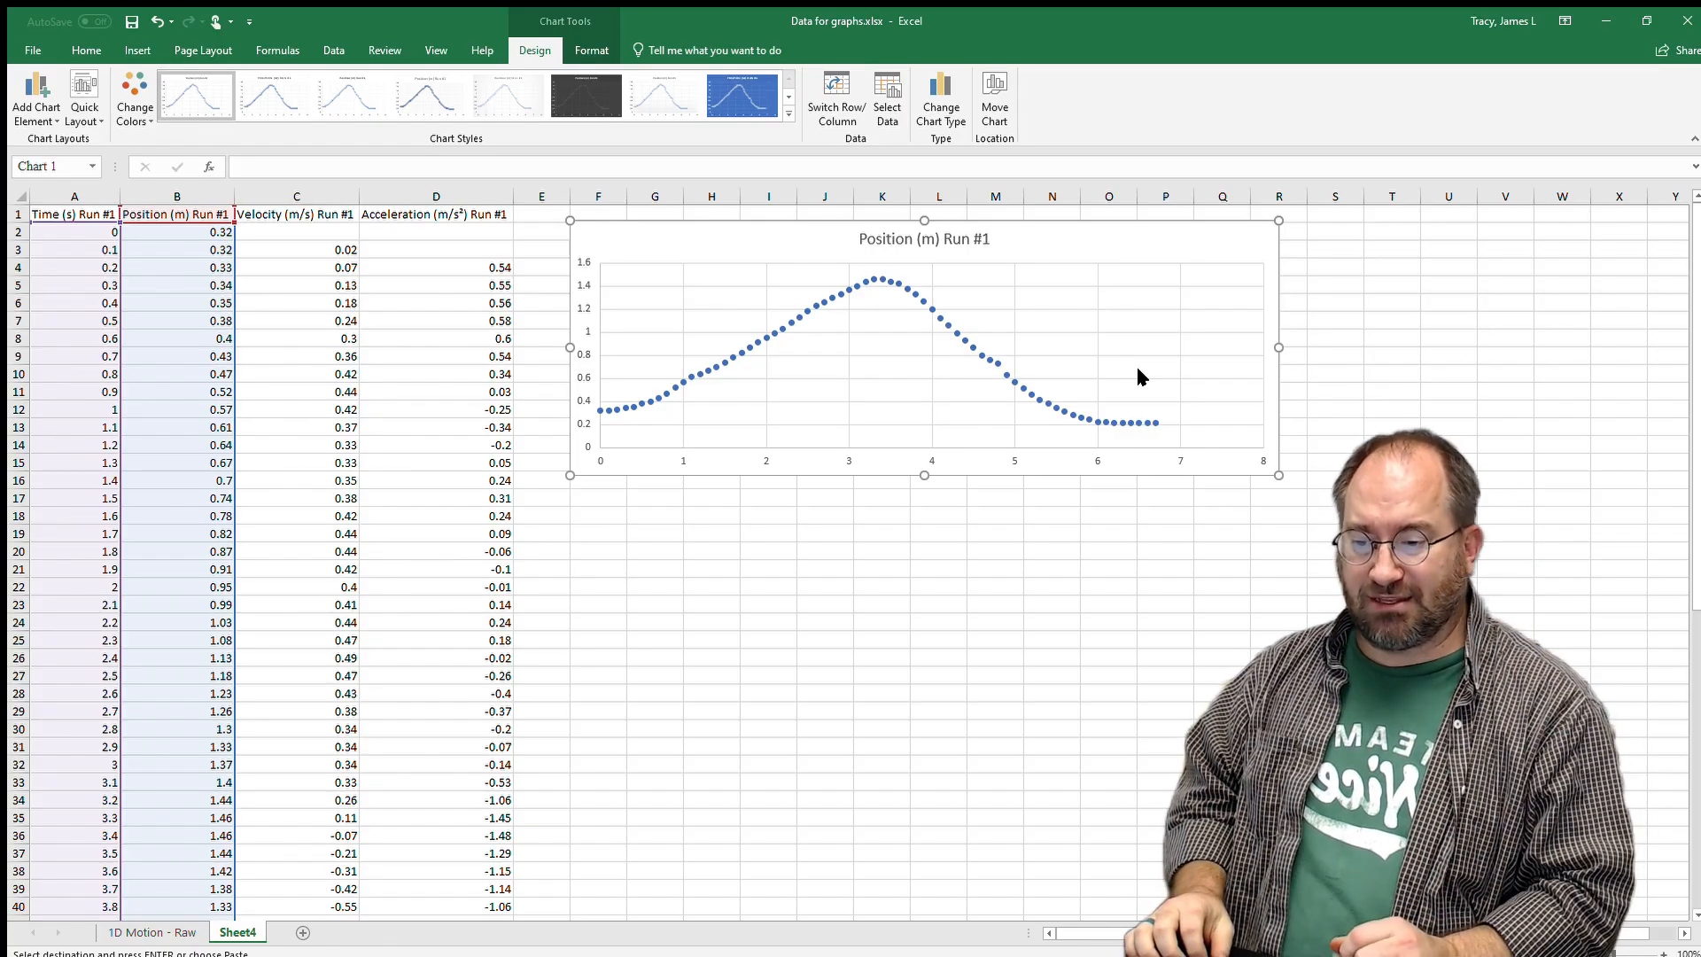
pyautogui.moveTo(930, 480); pyautogui.dragTo(920, 450)
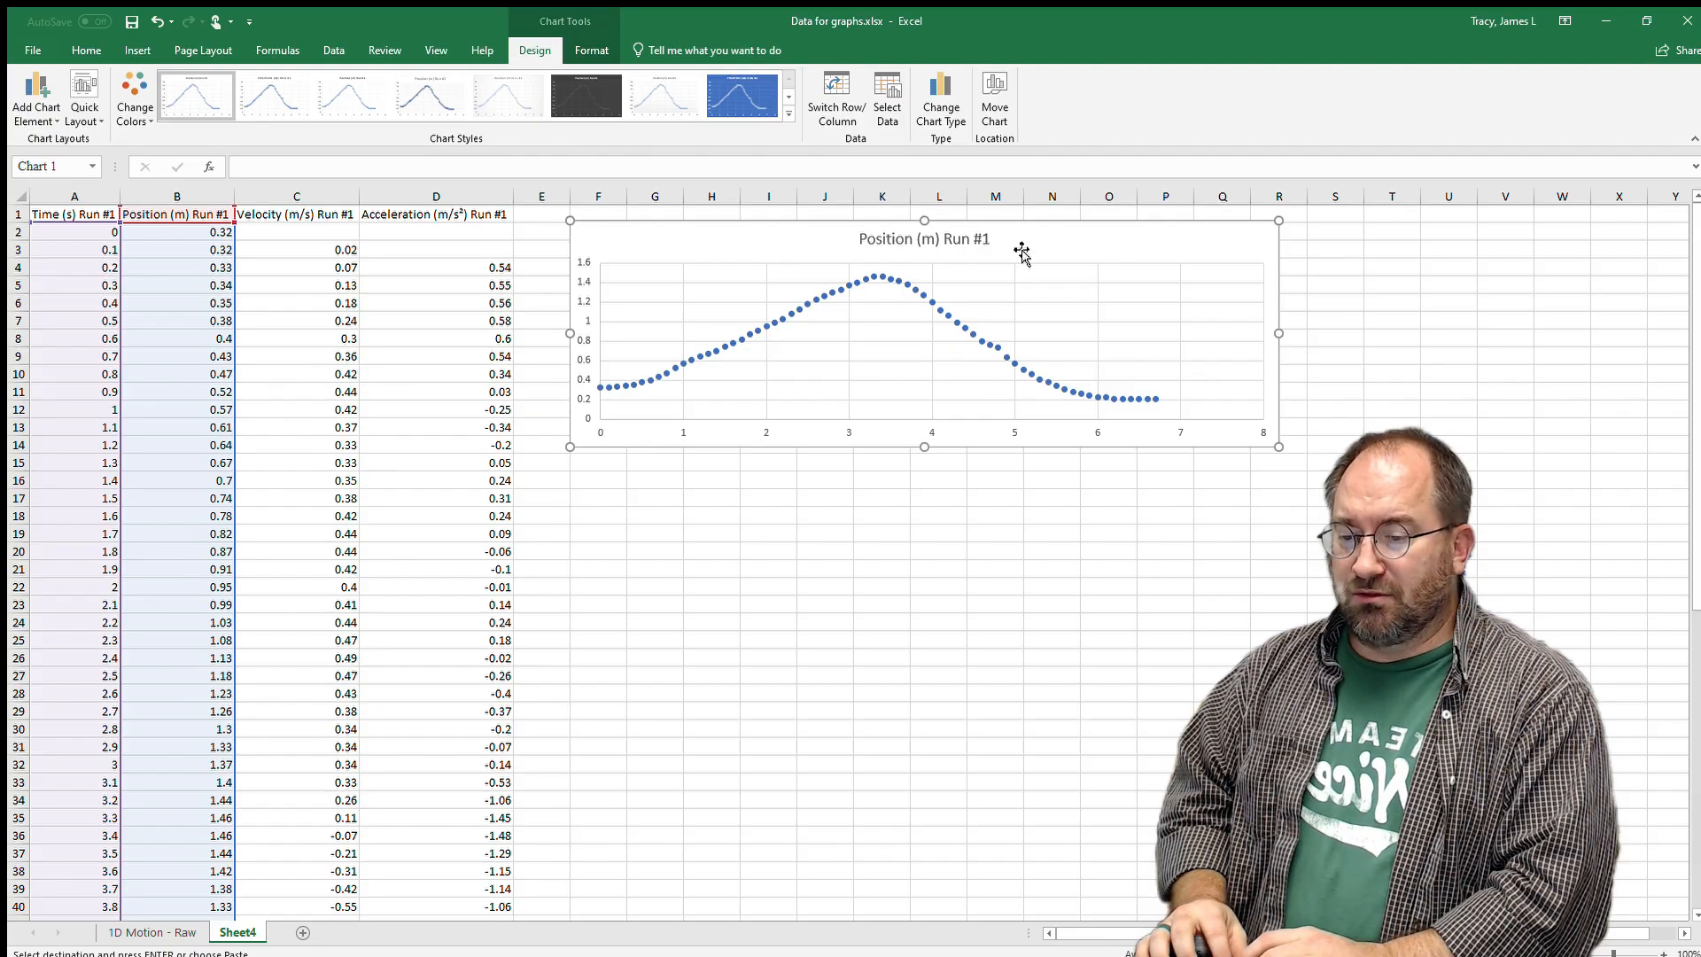
# Apply a quick layout with axis titles and legend, and title the vertical axis 'Position (m)'.
pyautogui.click(86, 113)
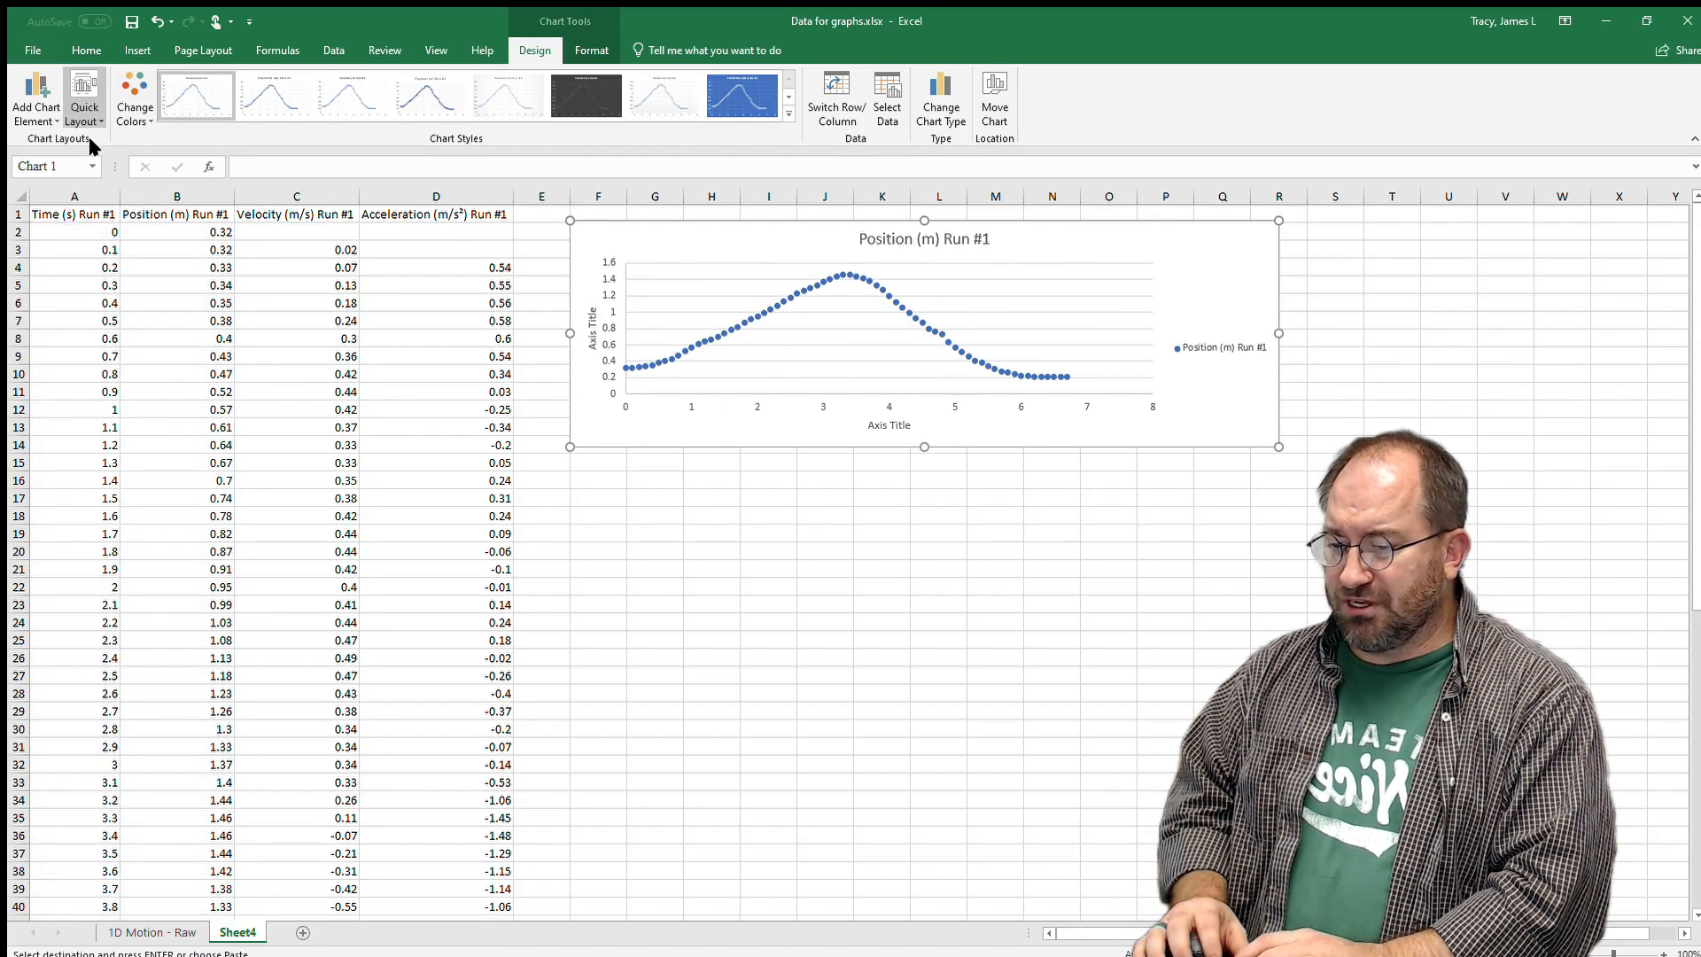
pyautogui.click(88, 136)
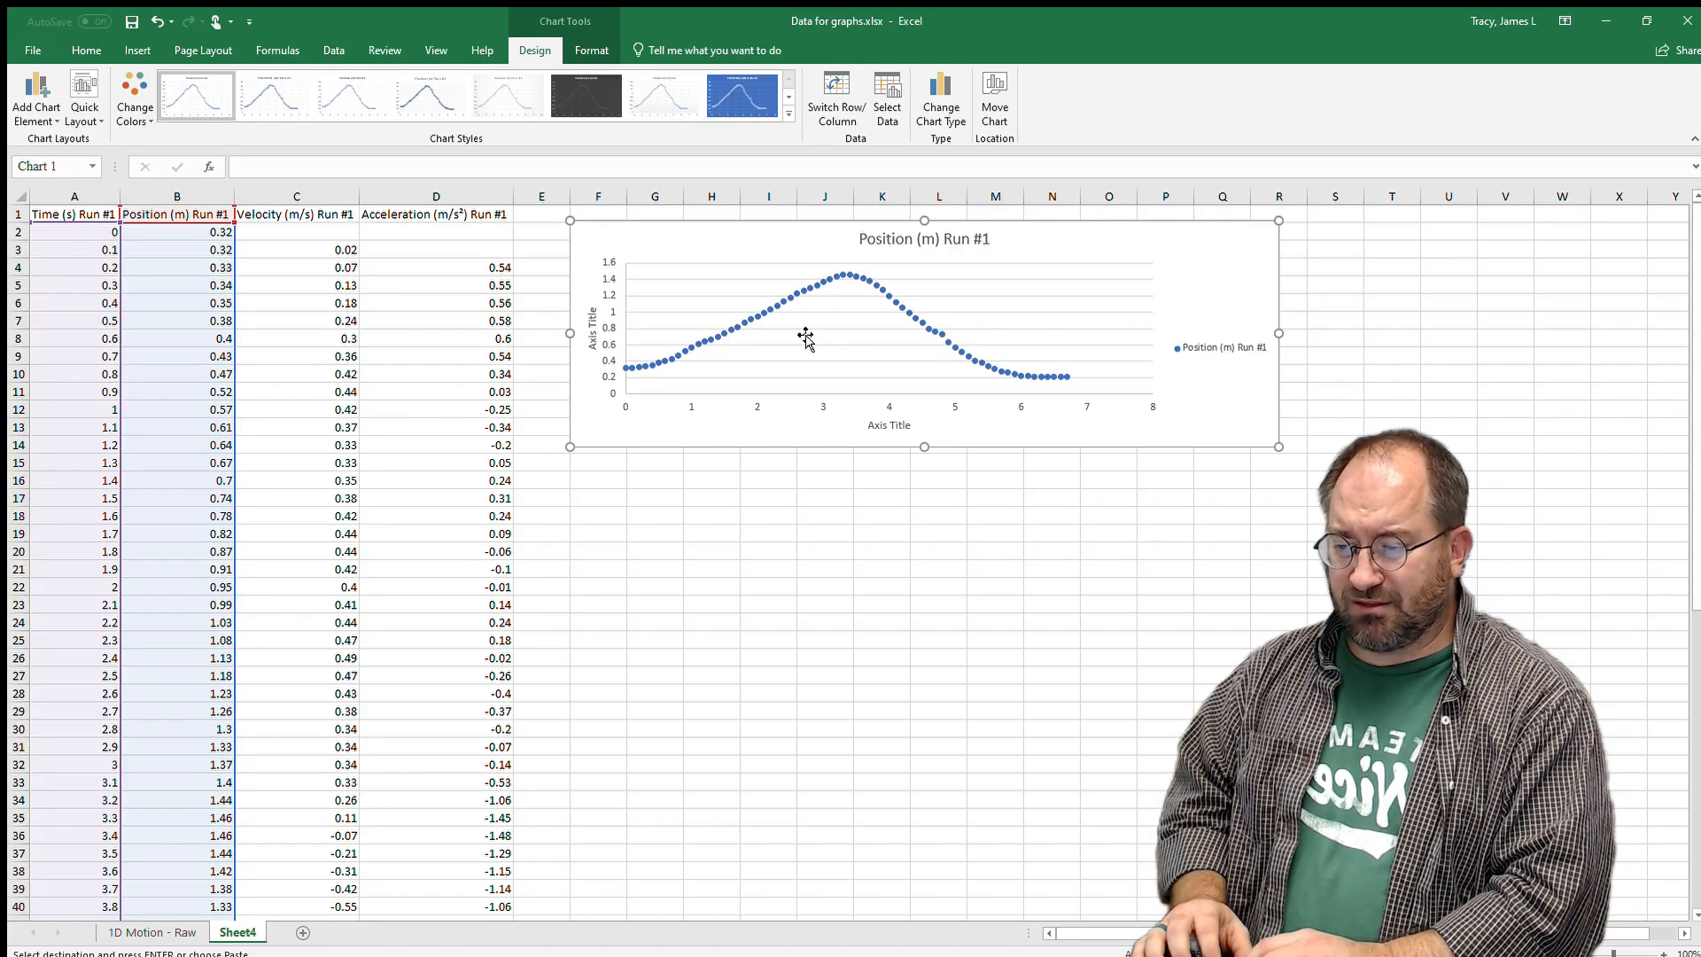
pyautogui.doubleClick(586, 327)
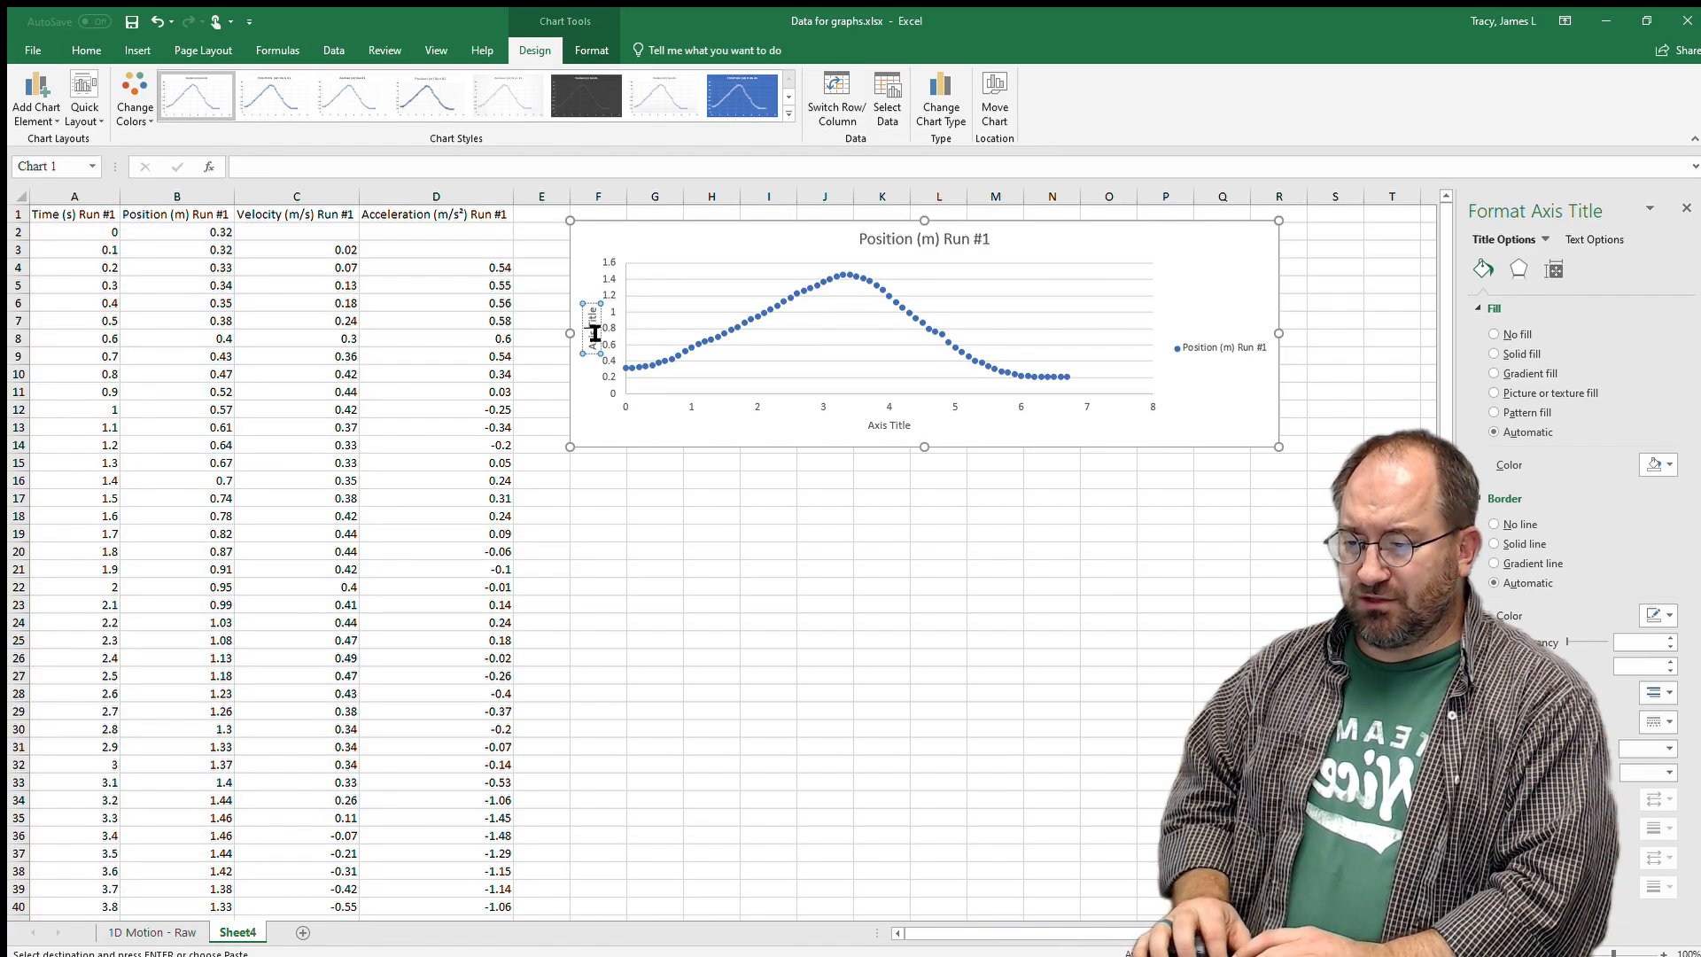
pyautogui.tripleClick(595, 332)
pyautogui.write('Positi')
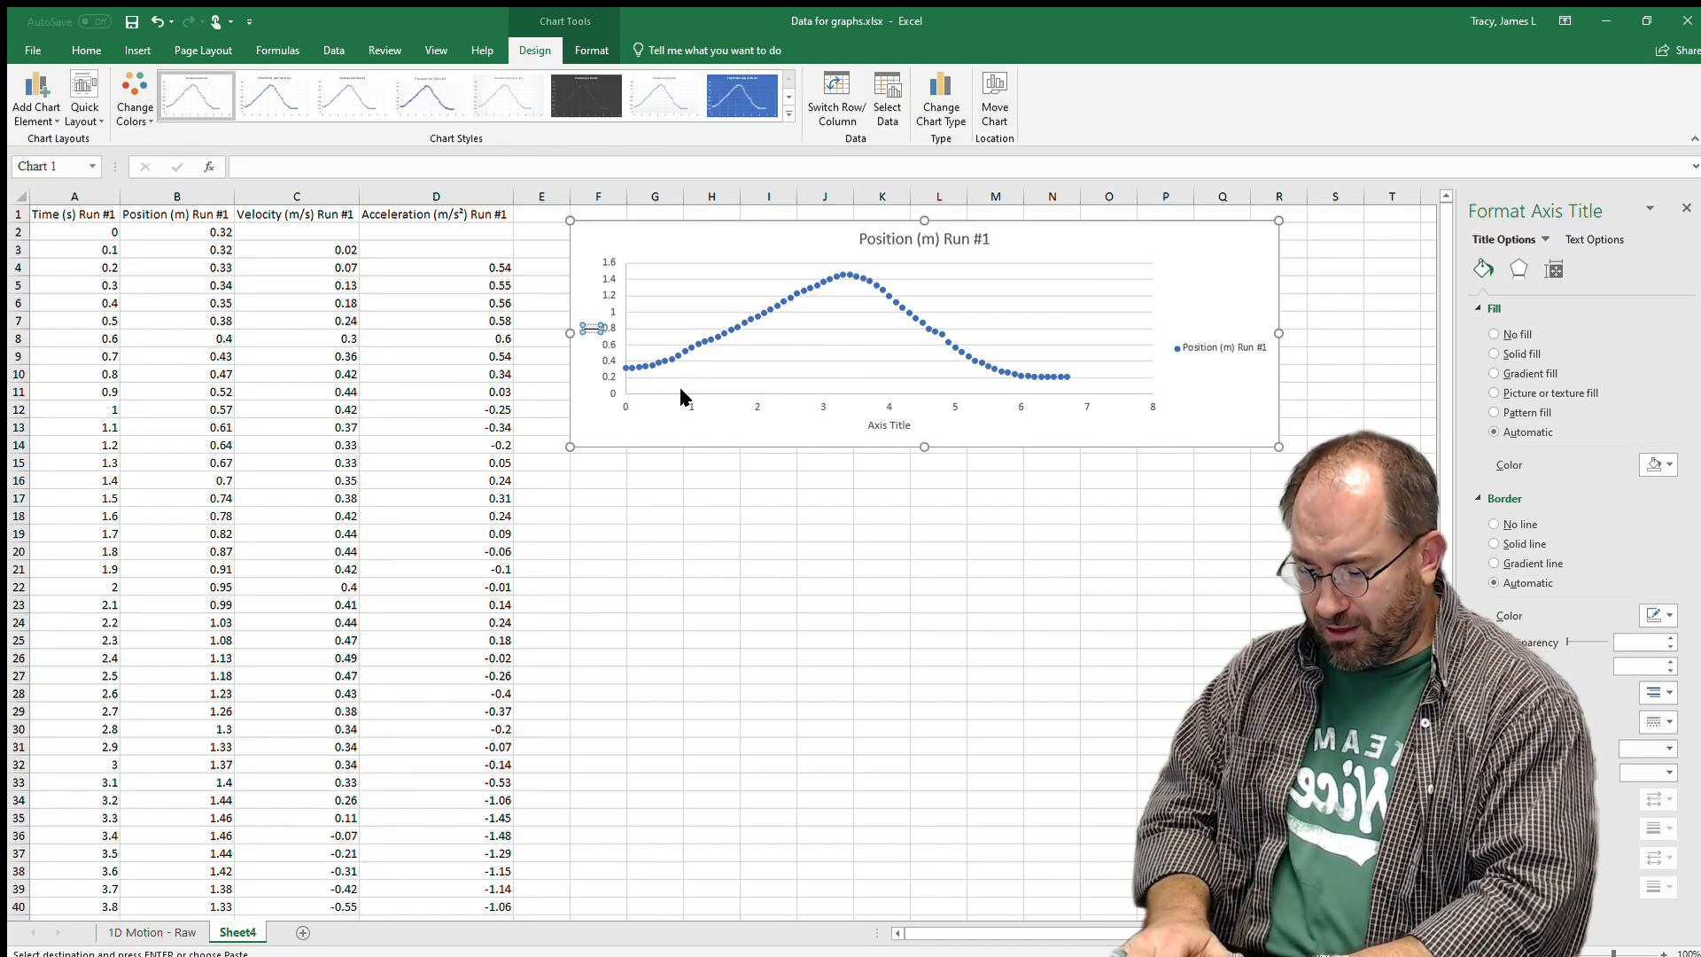
pyautogui.write('on')
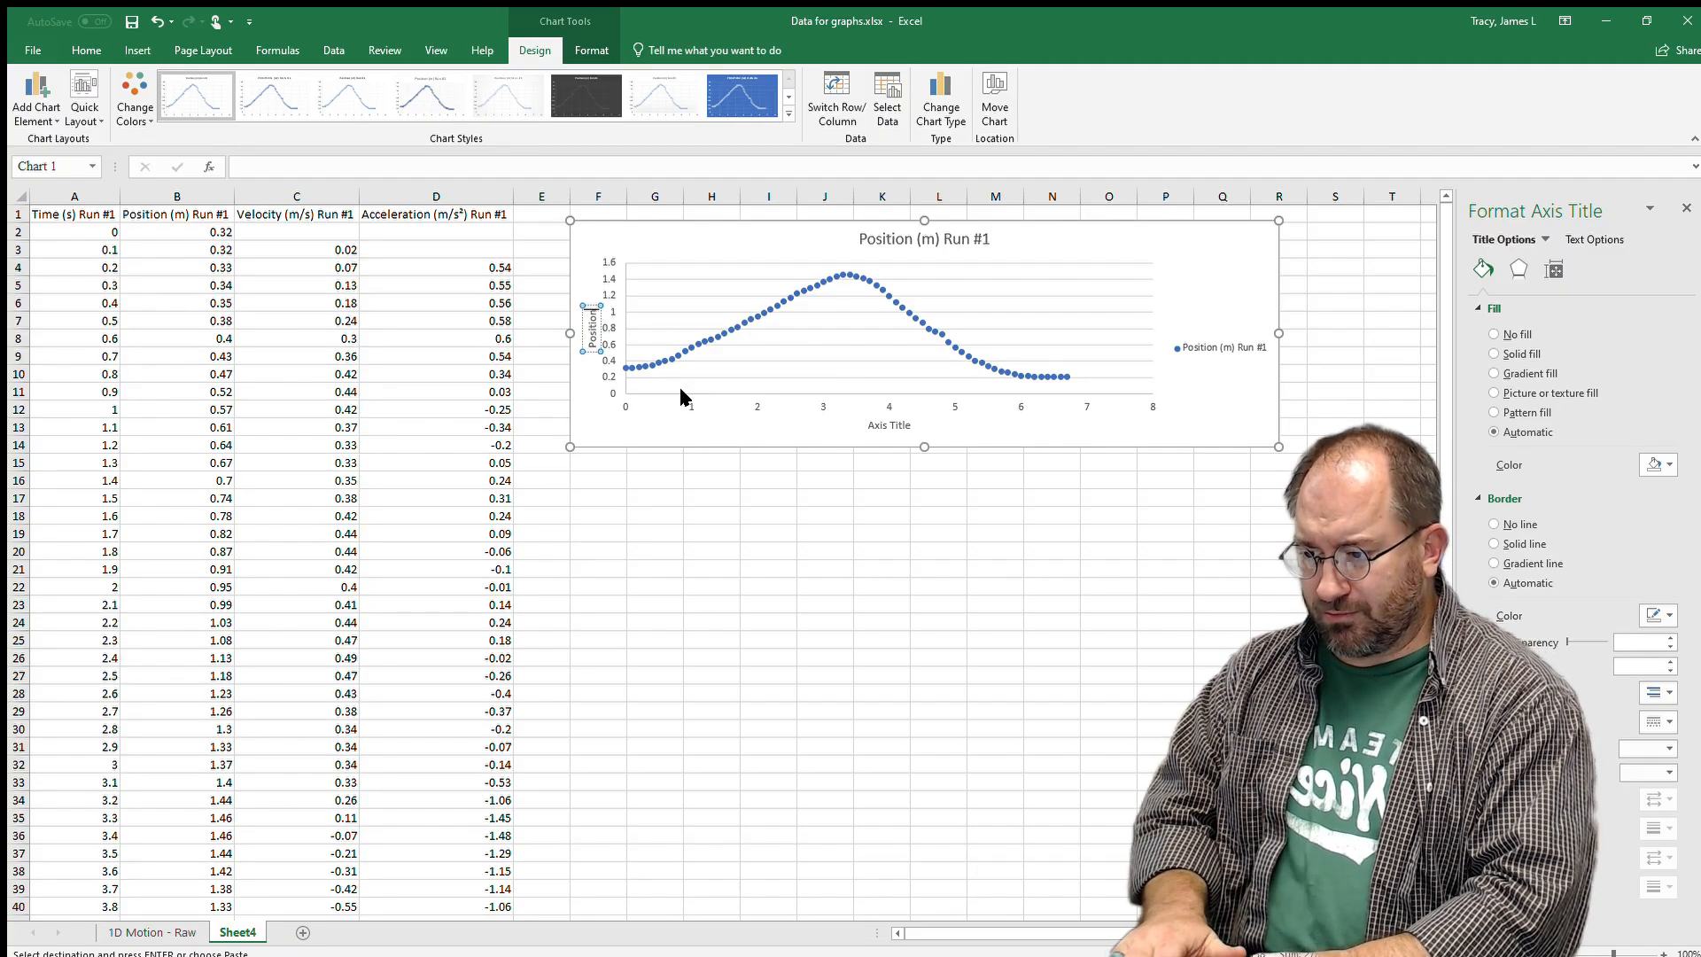
pyautogui.write(' (m)')
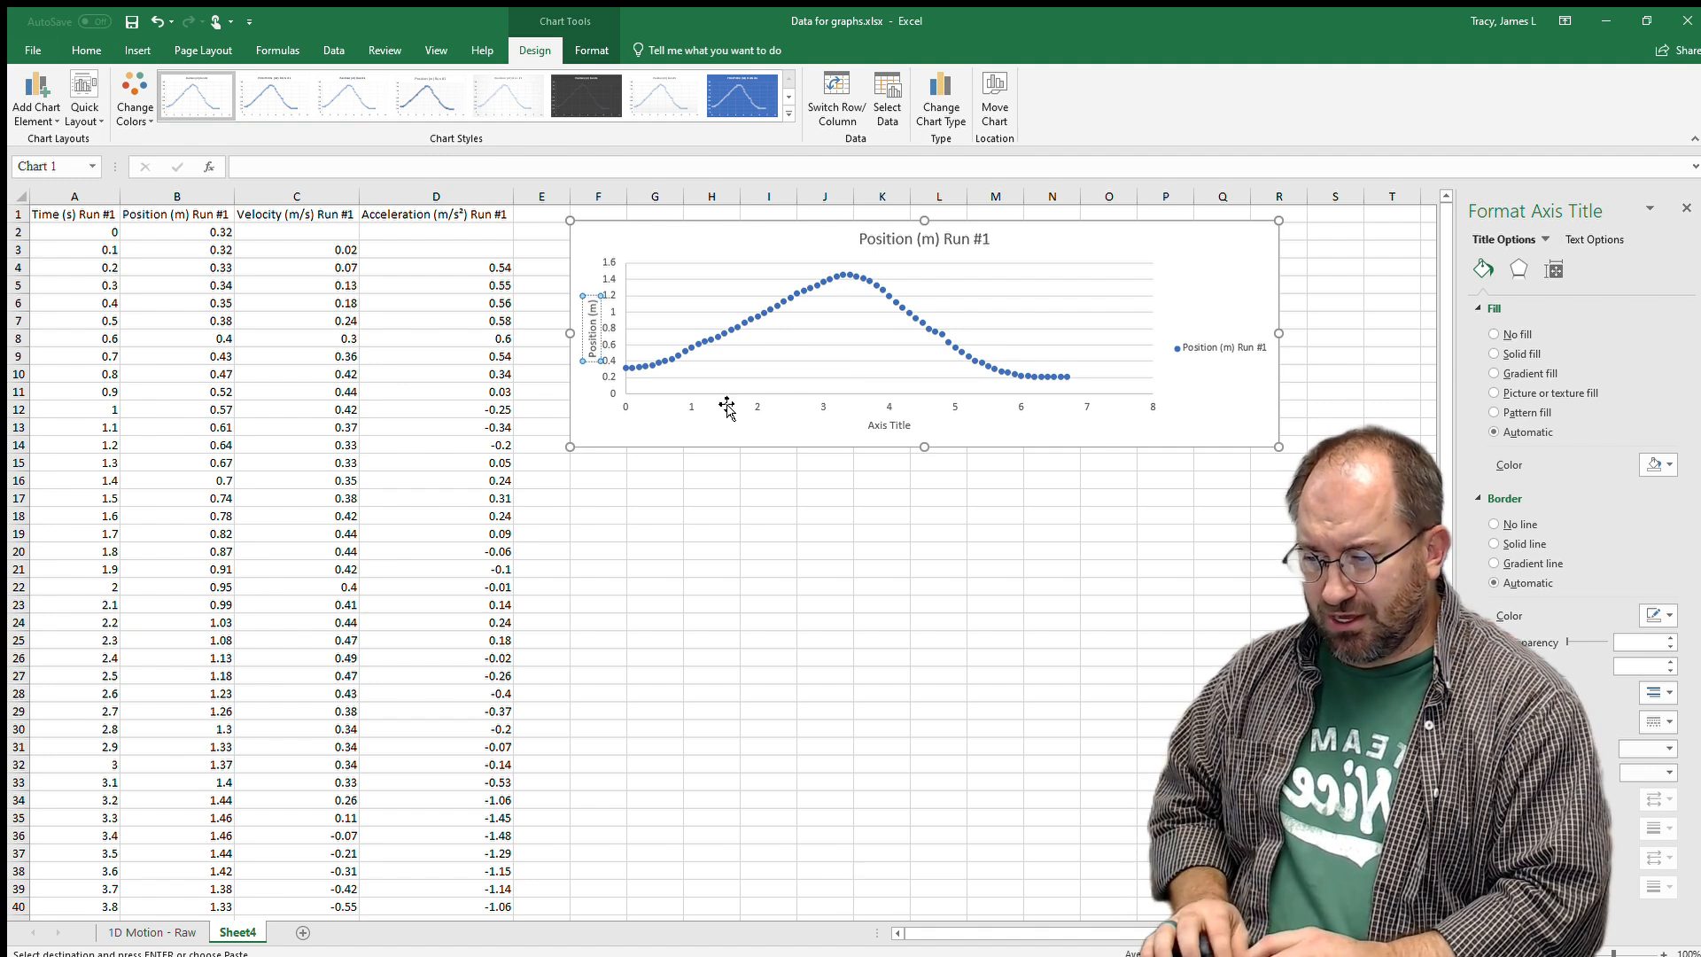
# Title the horizontal axis 'Time (s)'.
pyautogui.doubleClick(894, 424)
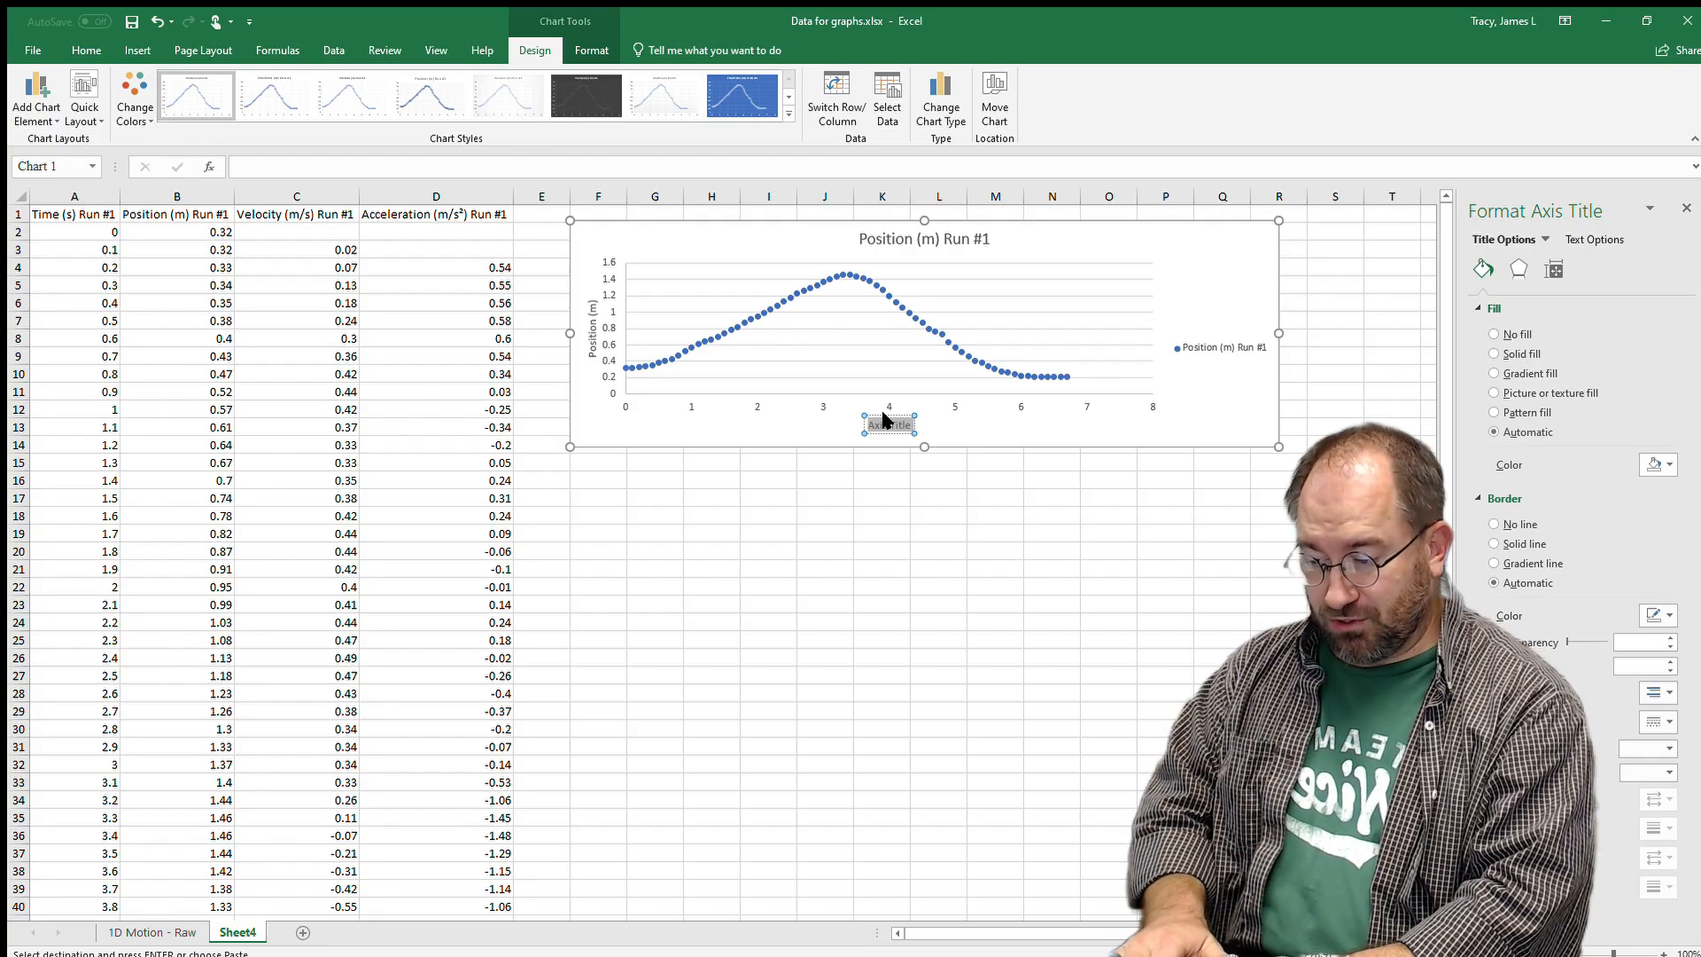
pyautogui.write('Time (s)')
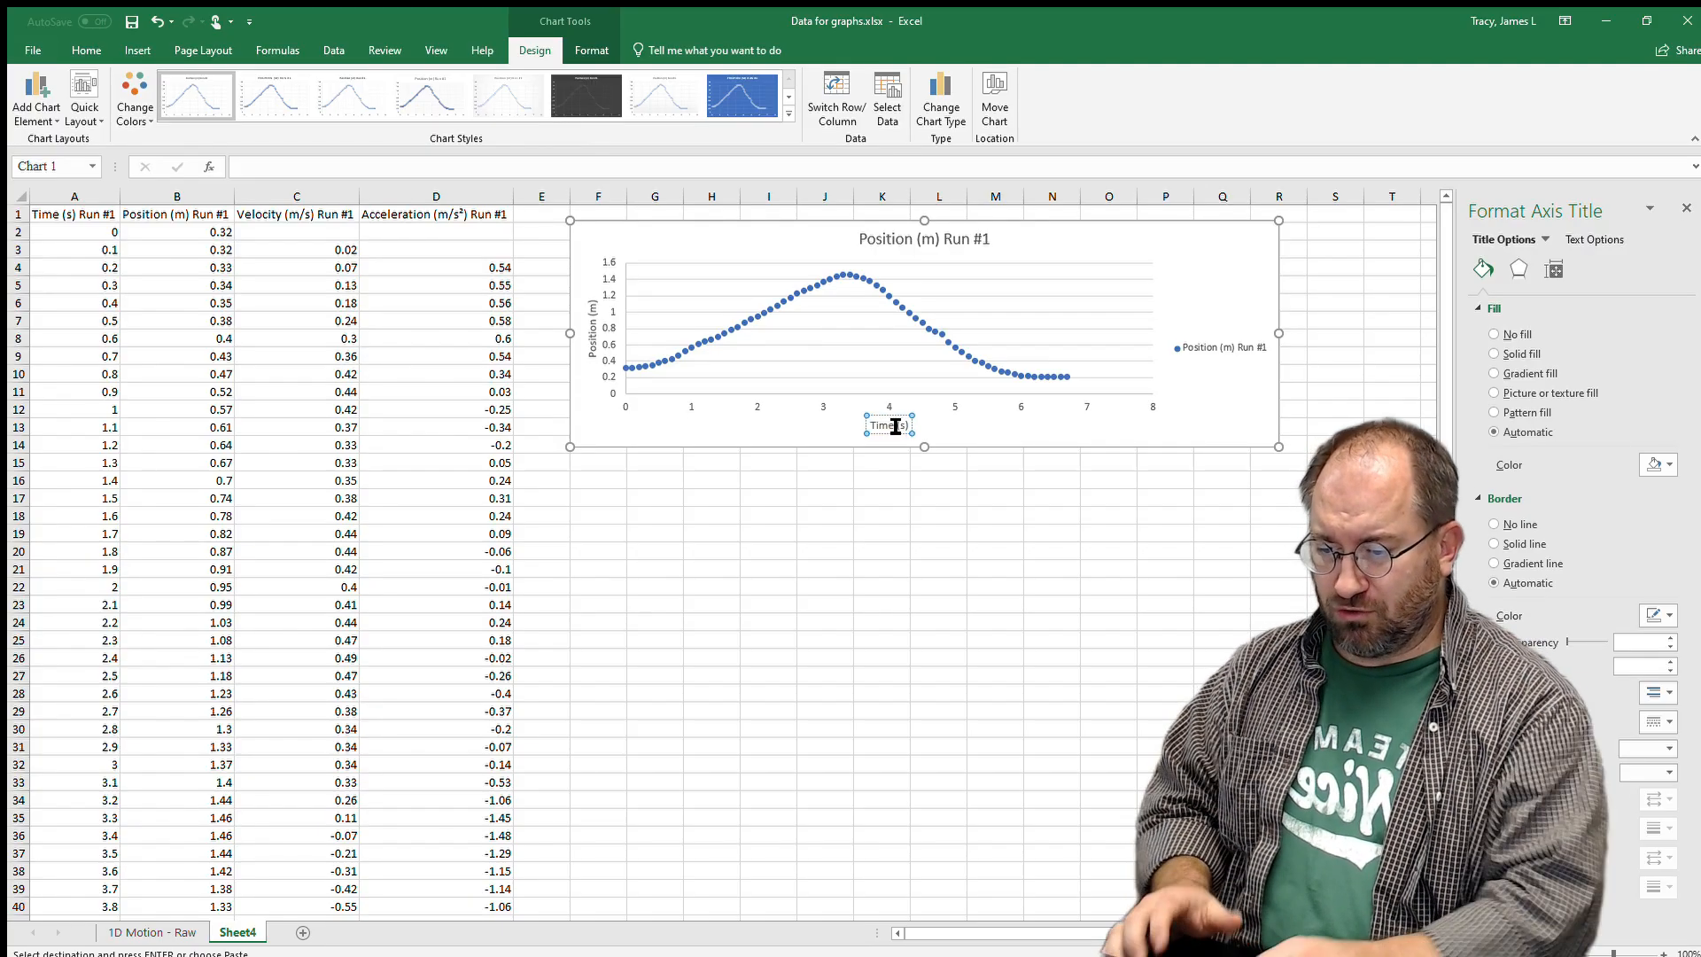
pyautogui.click(1041, 479)
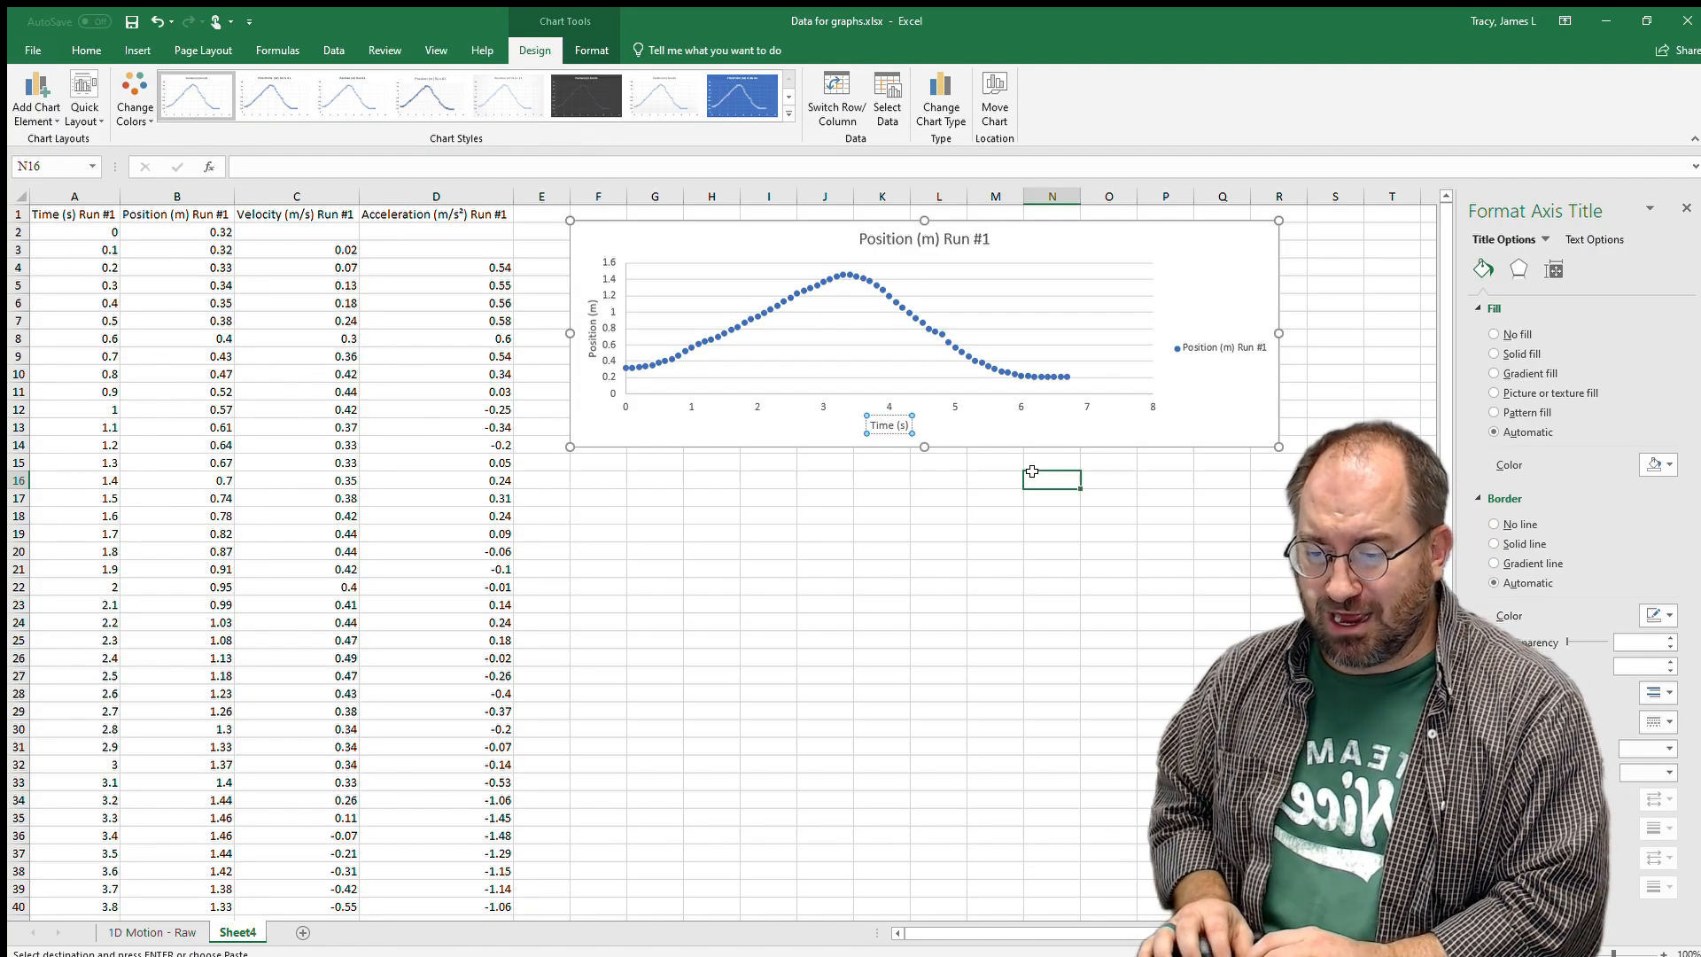
pyautogui.click(1015, 404)
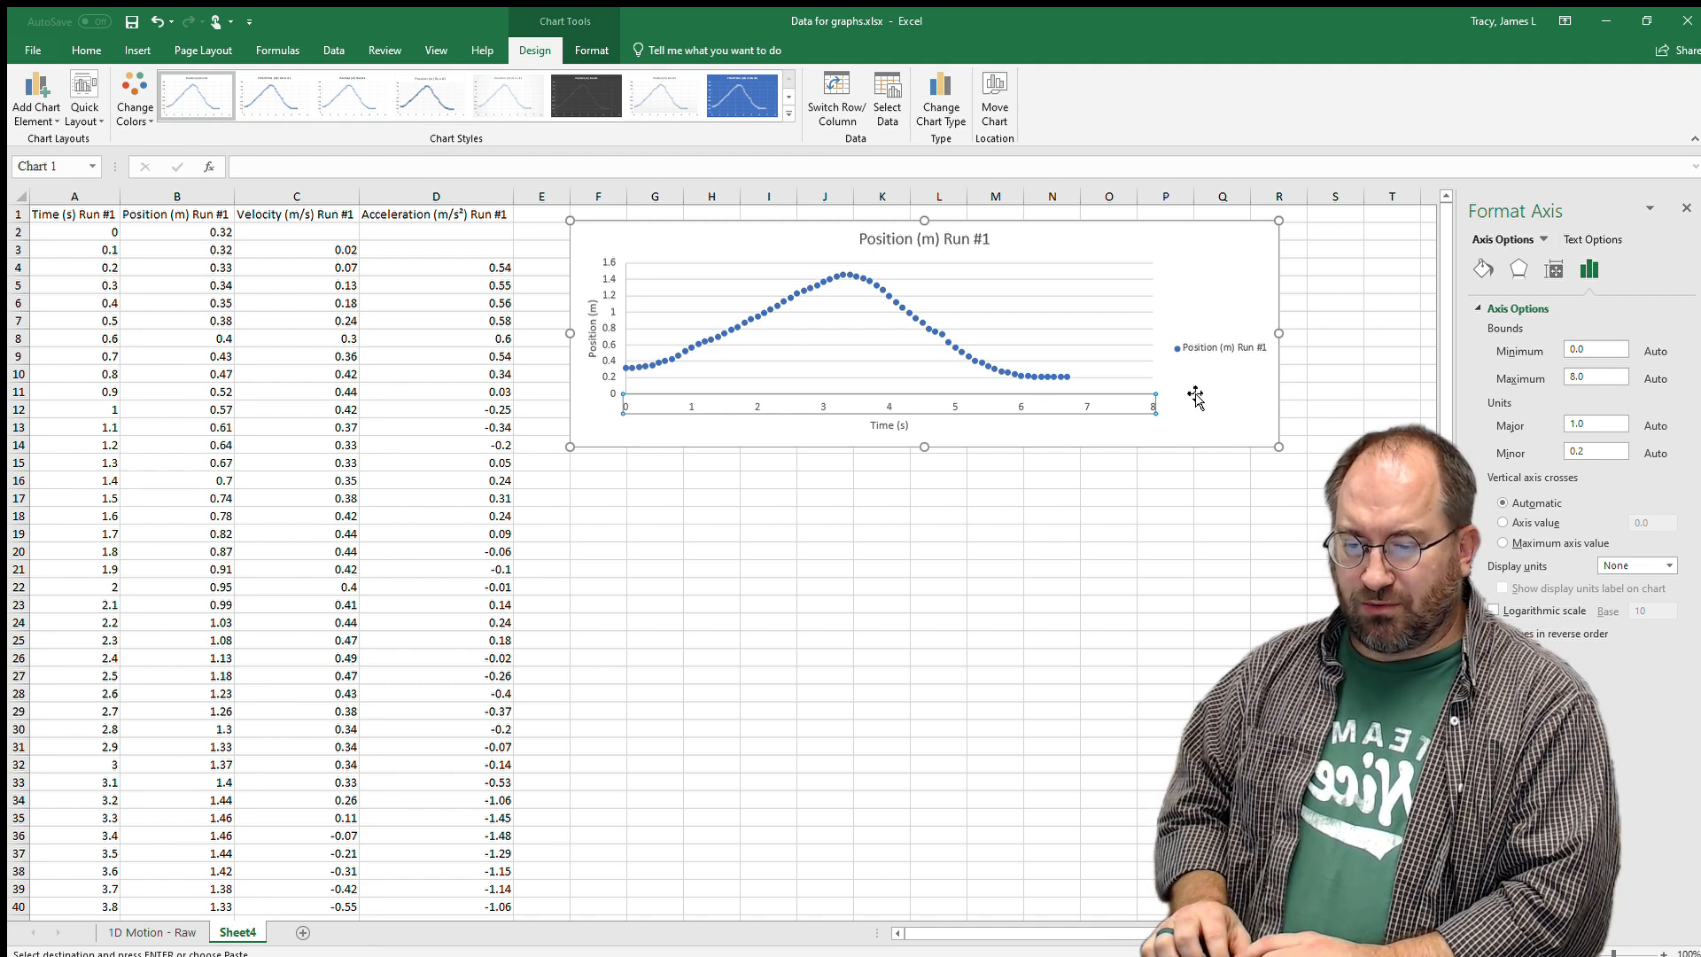
# Set the time axis maximum bound to 7 so it spans 0–7 seconds.
pyautogui.doubleClick(1590, 376)
pyautogui.write('7')
pyautogui.press('Return')
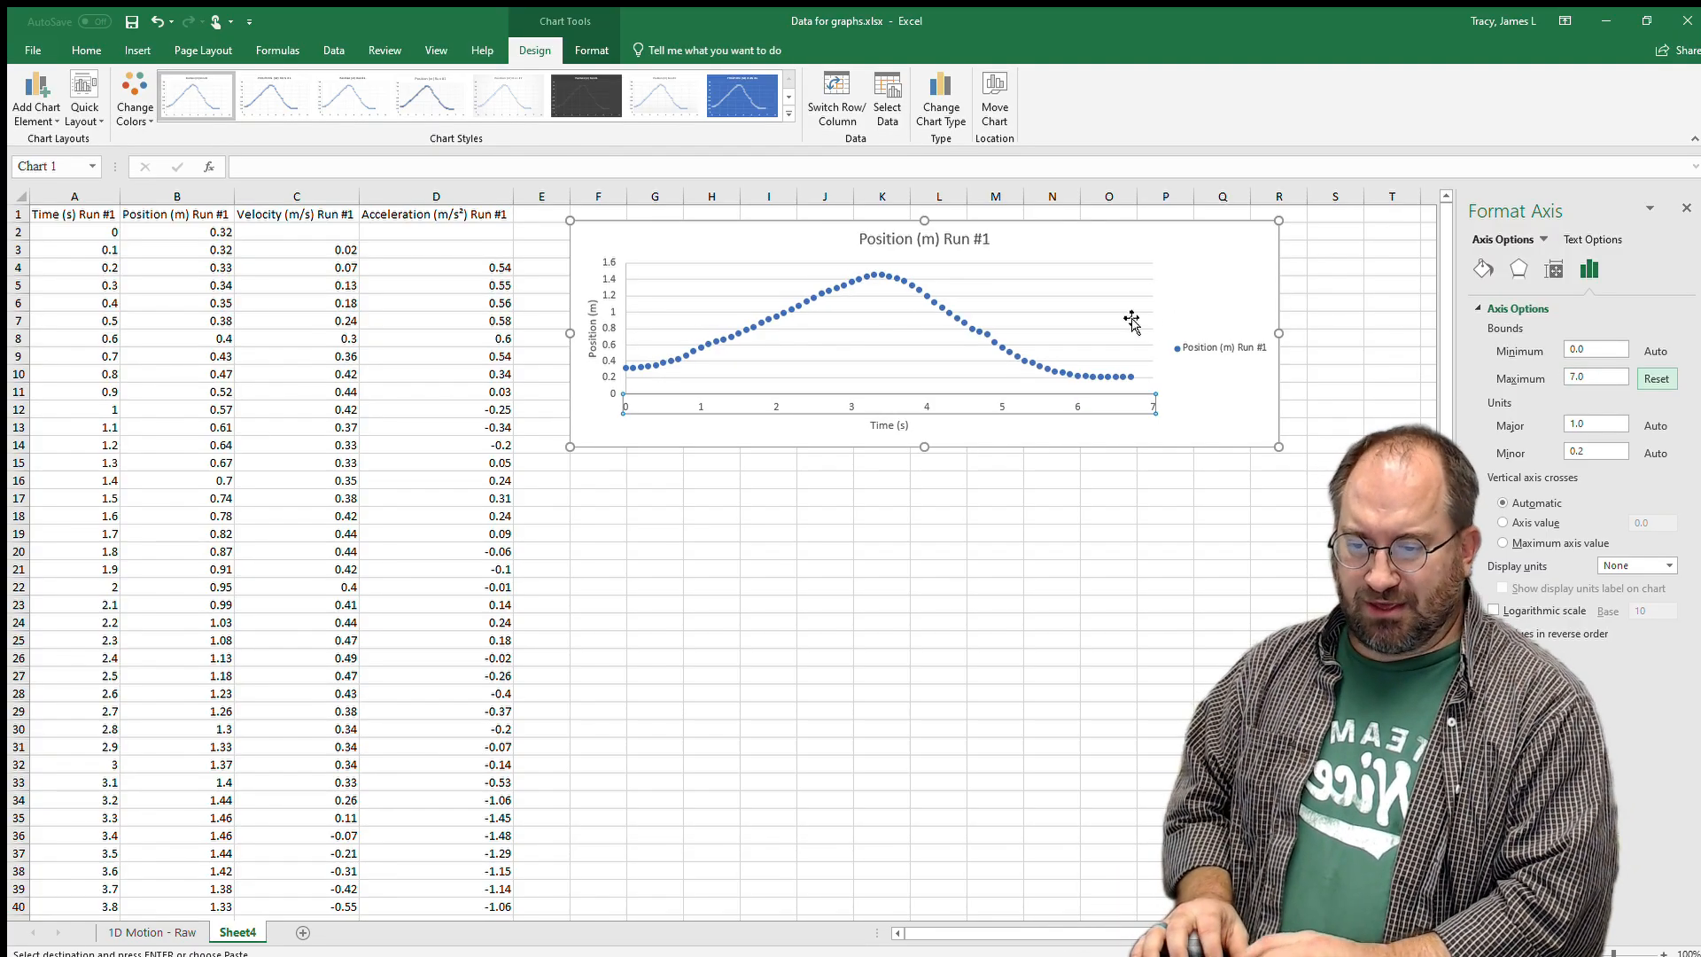
pyautogui.click(1084, 321)
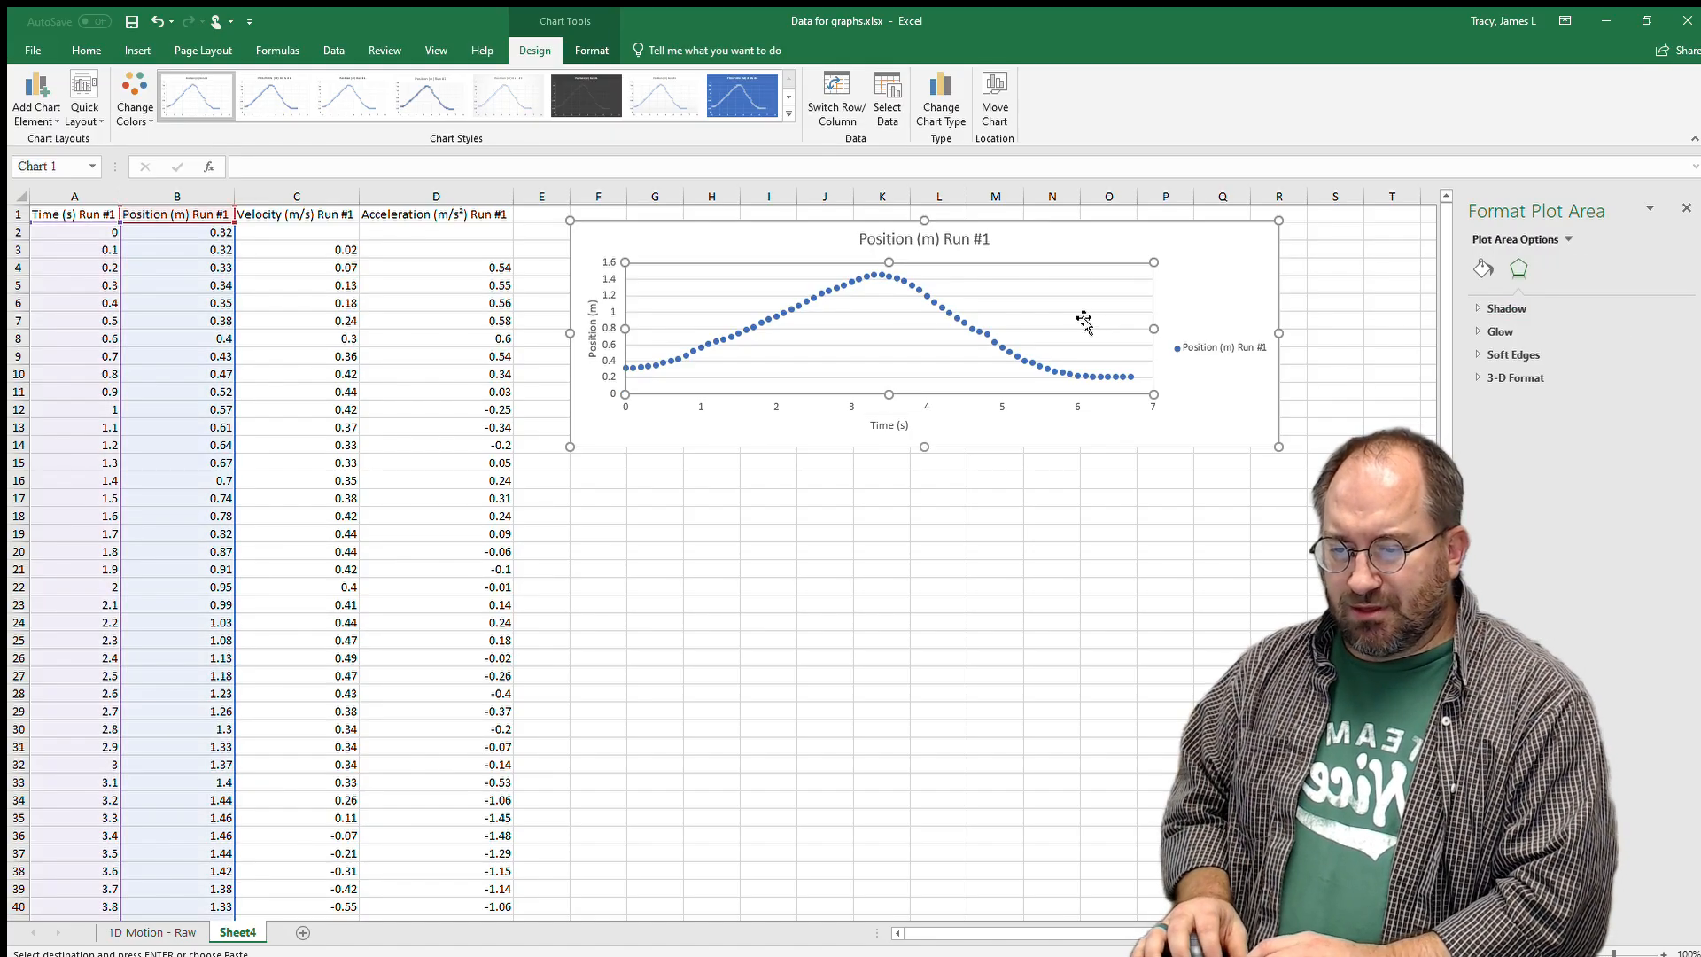
# Delete the gridlines and give the plot area no fill with a solid black border.
pyautogui.press('Delete')
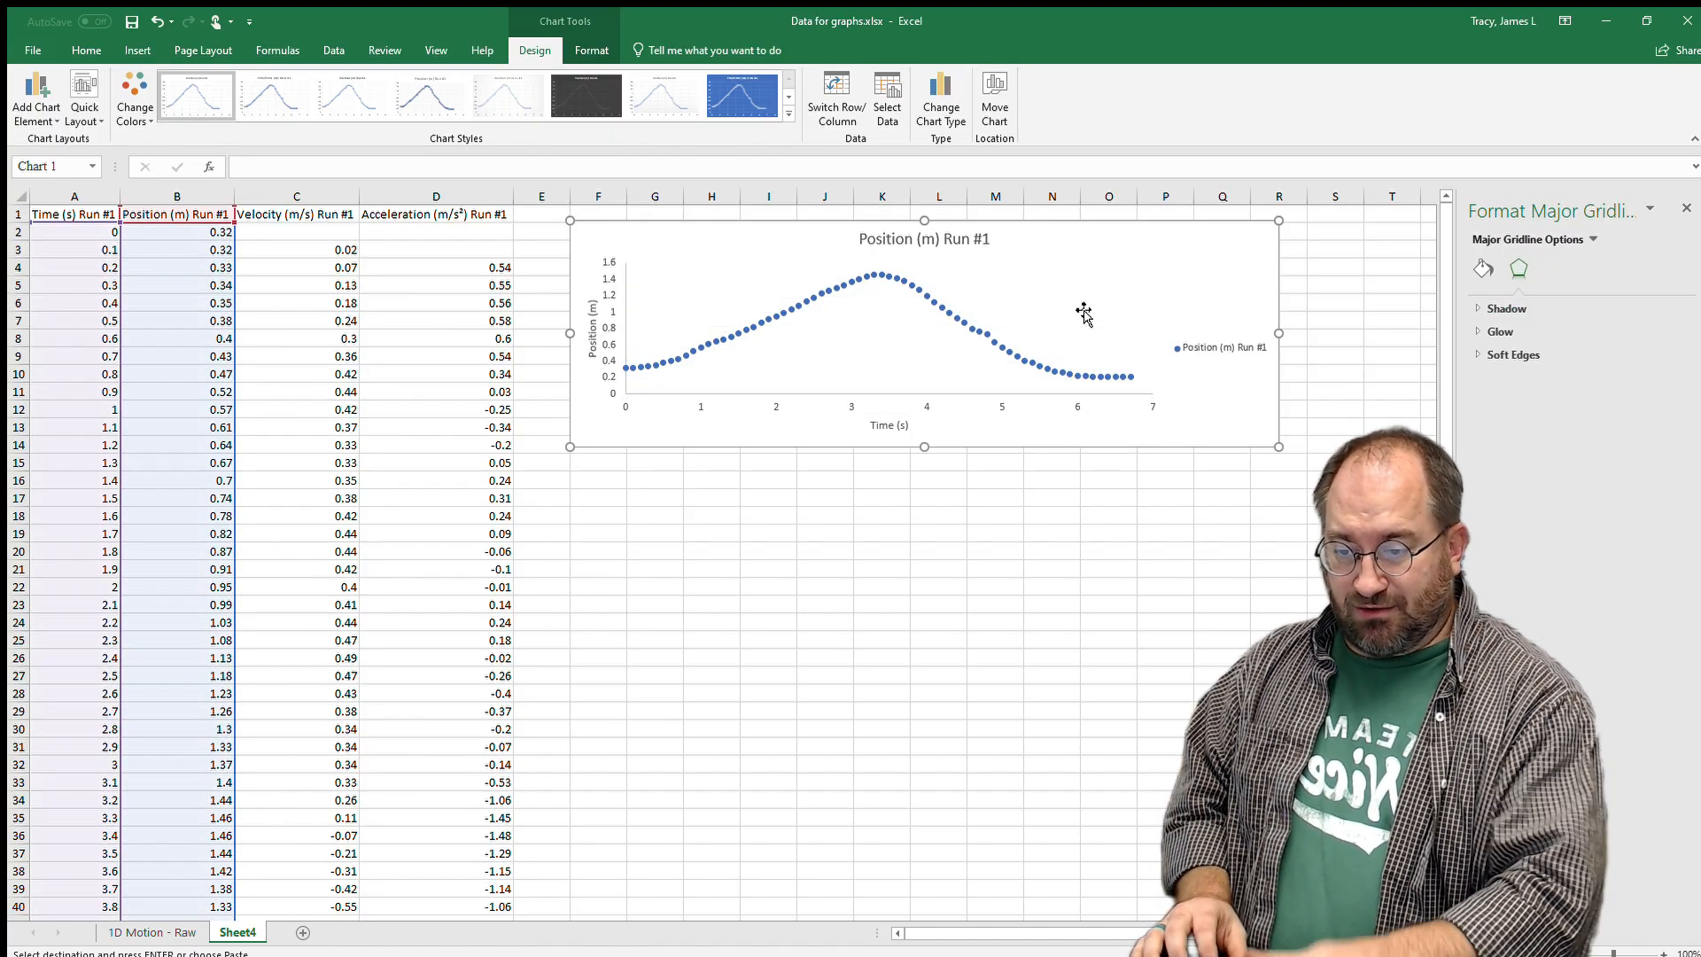
pyautogui.click(1069, 314)
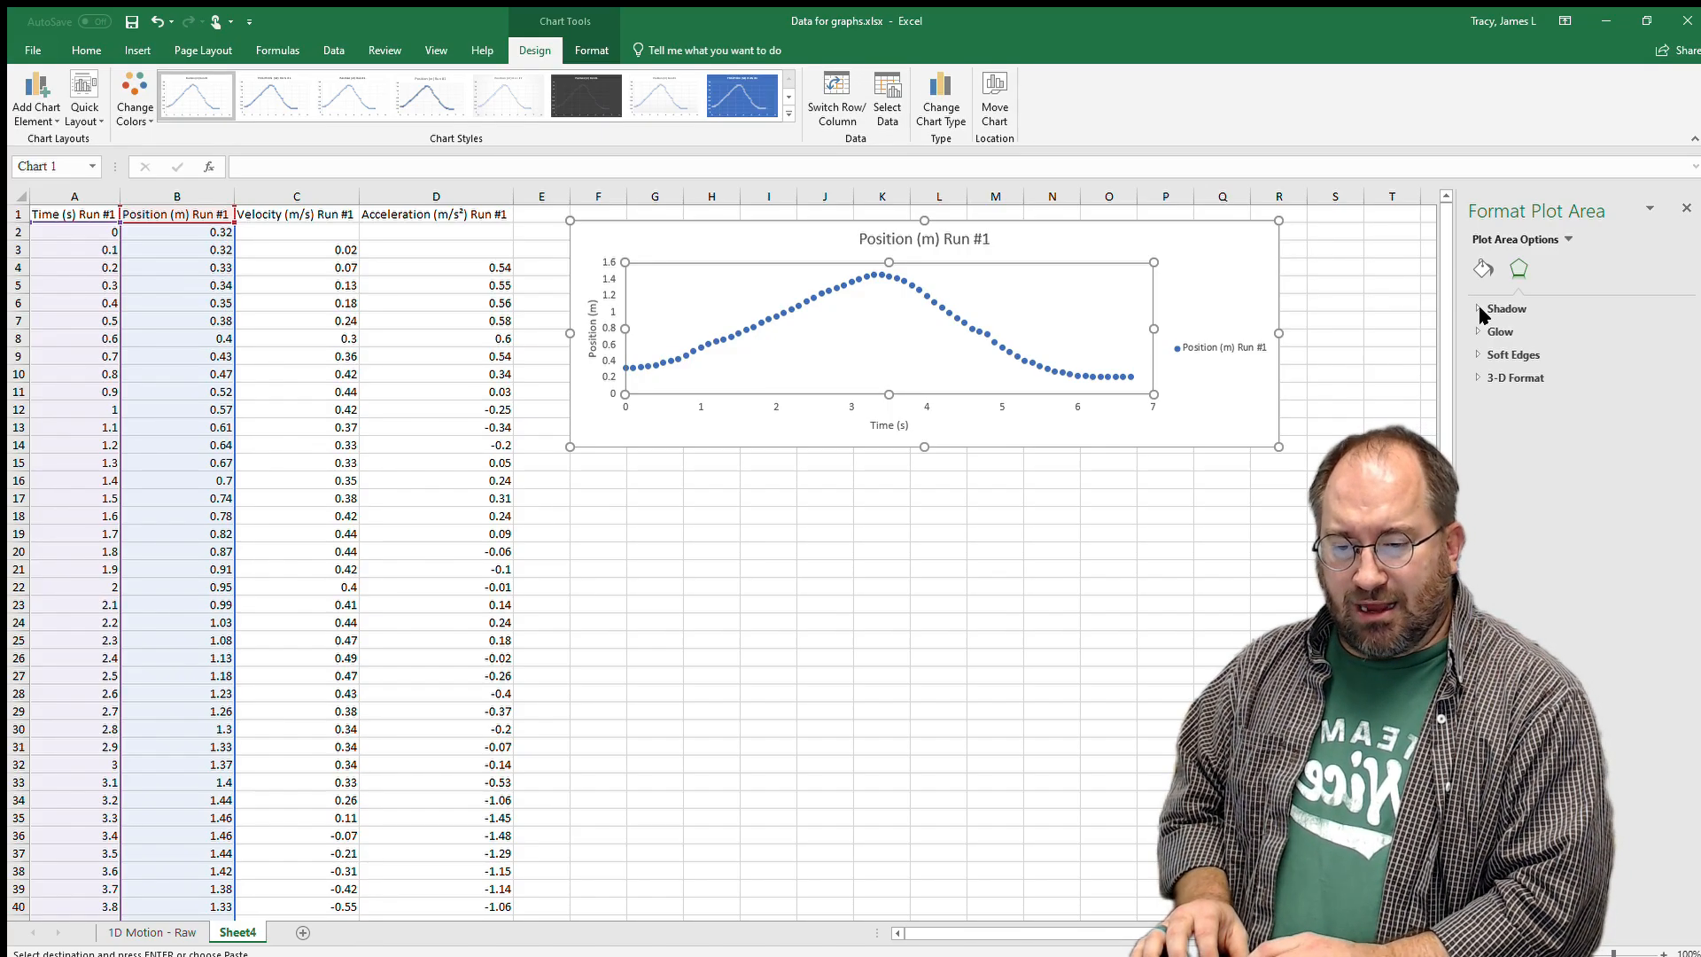
pyautogui.click(1483, 268)
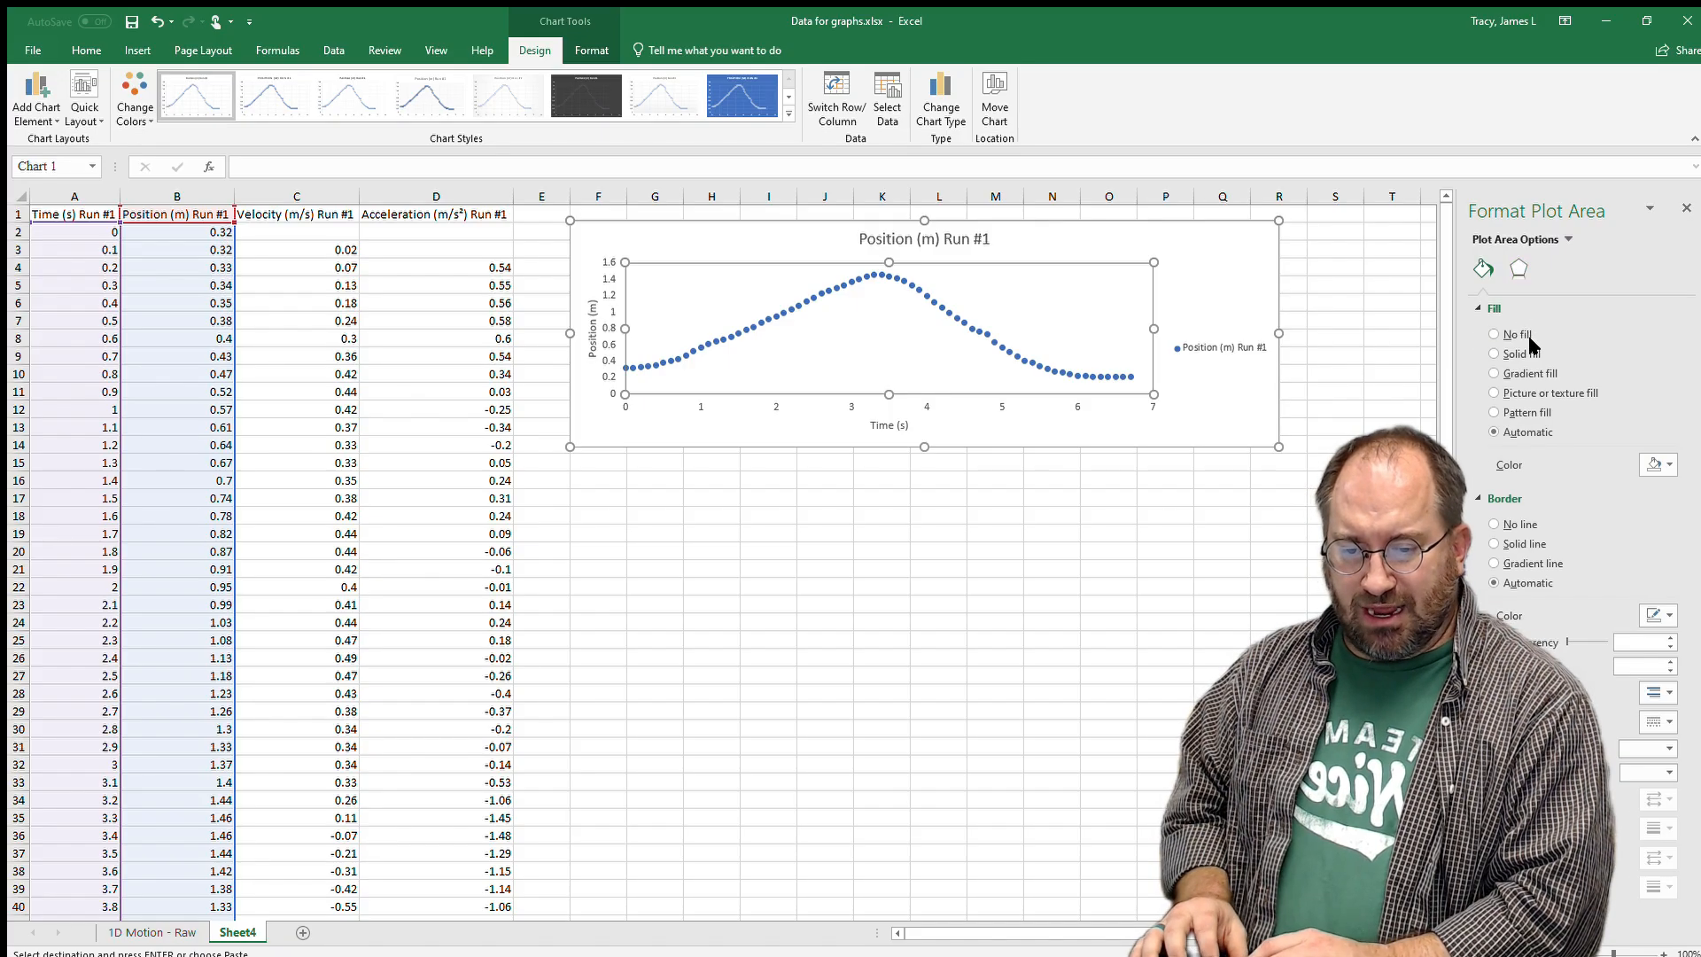
pyautogui.click(1495, 353)
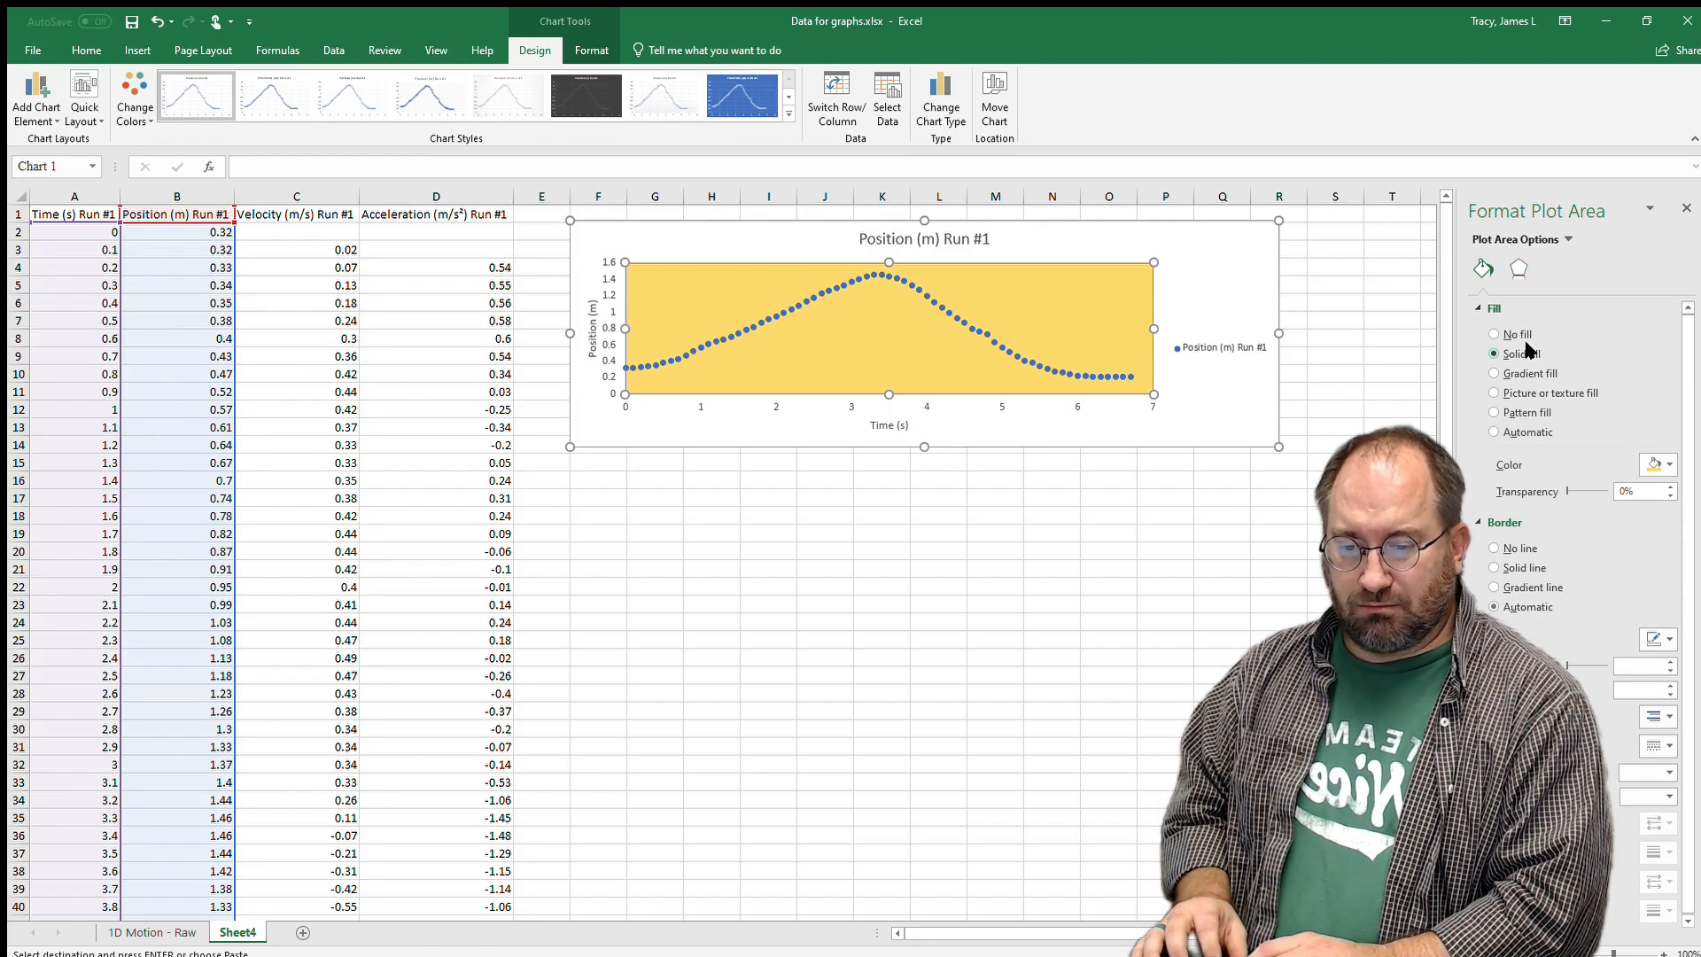
pyautogui.click(1497, 334)
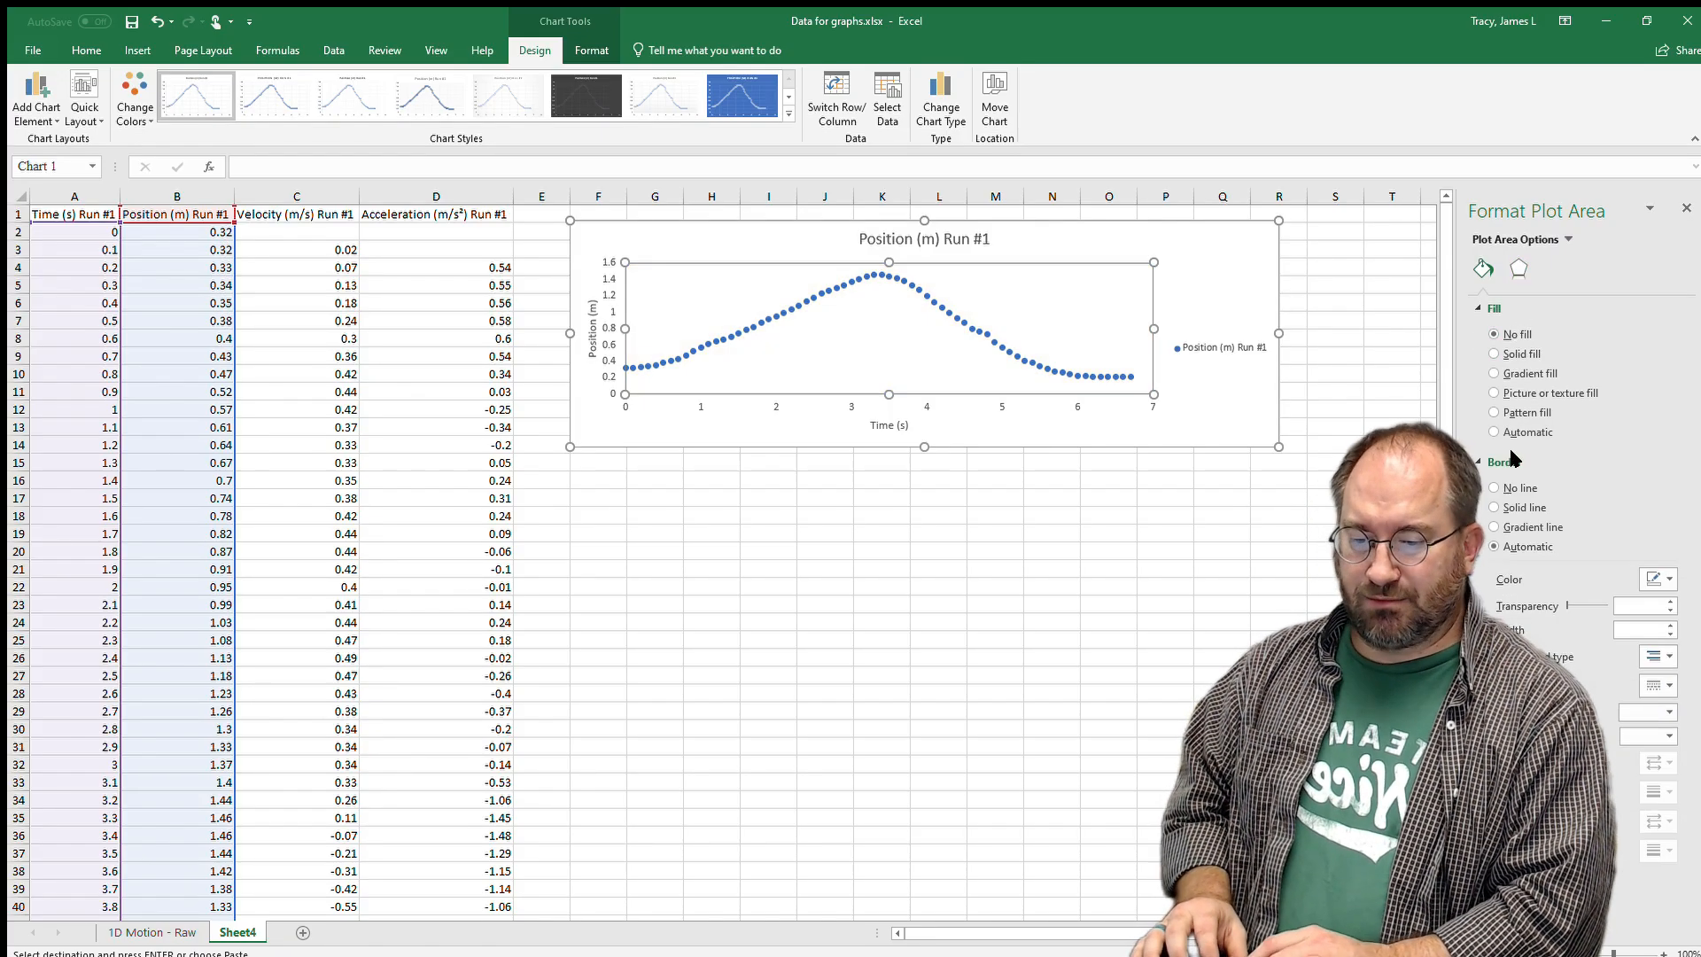
pyautogui.click(1515, 507)
pyautogui.click(1669, 577)
pyautogui.click(1569, 608)
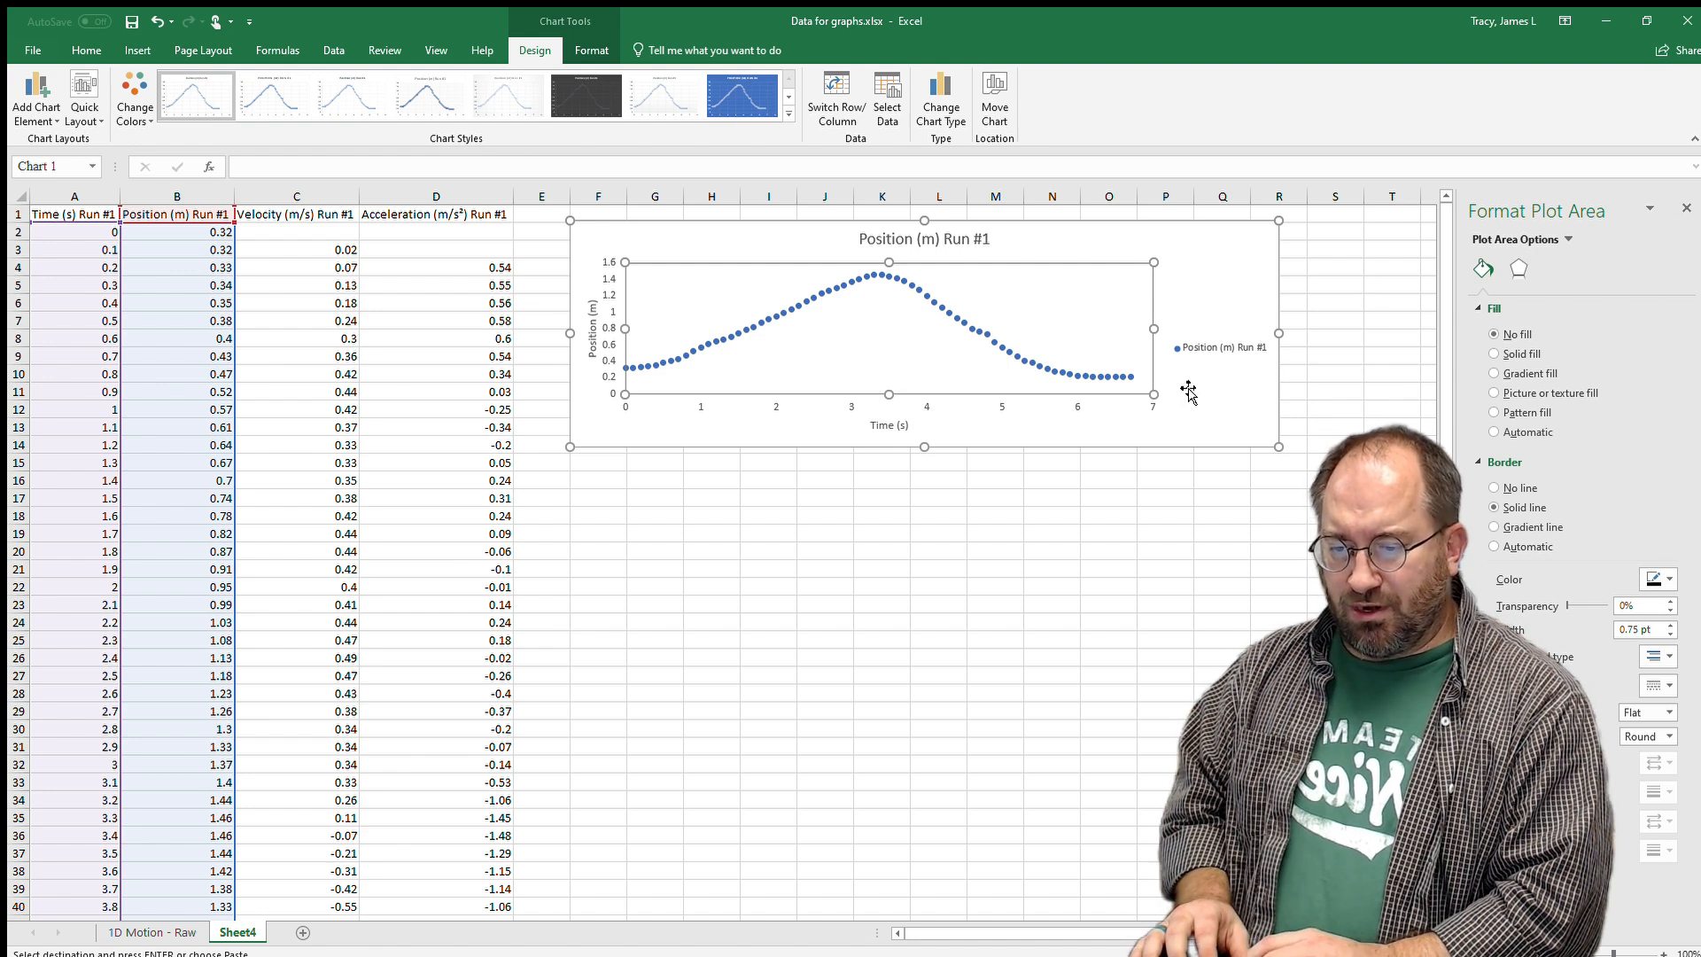
pyautogui.click(1044, 367)
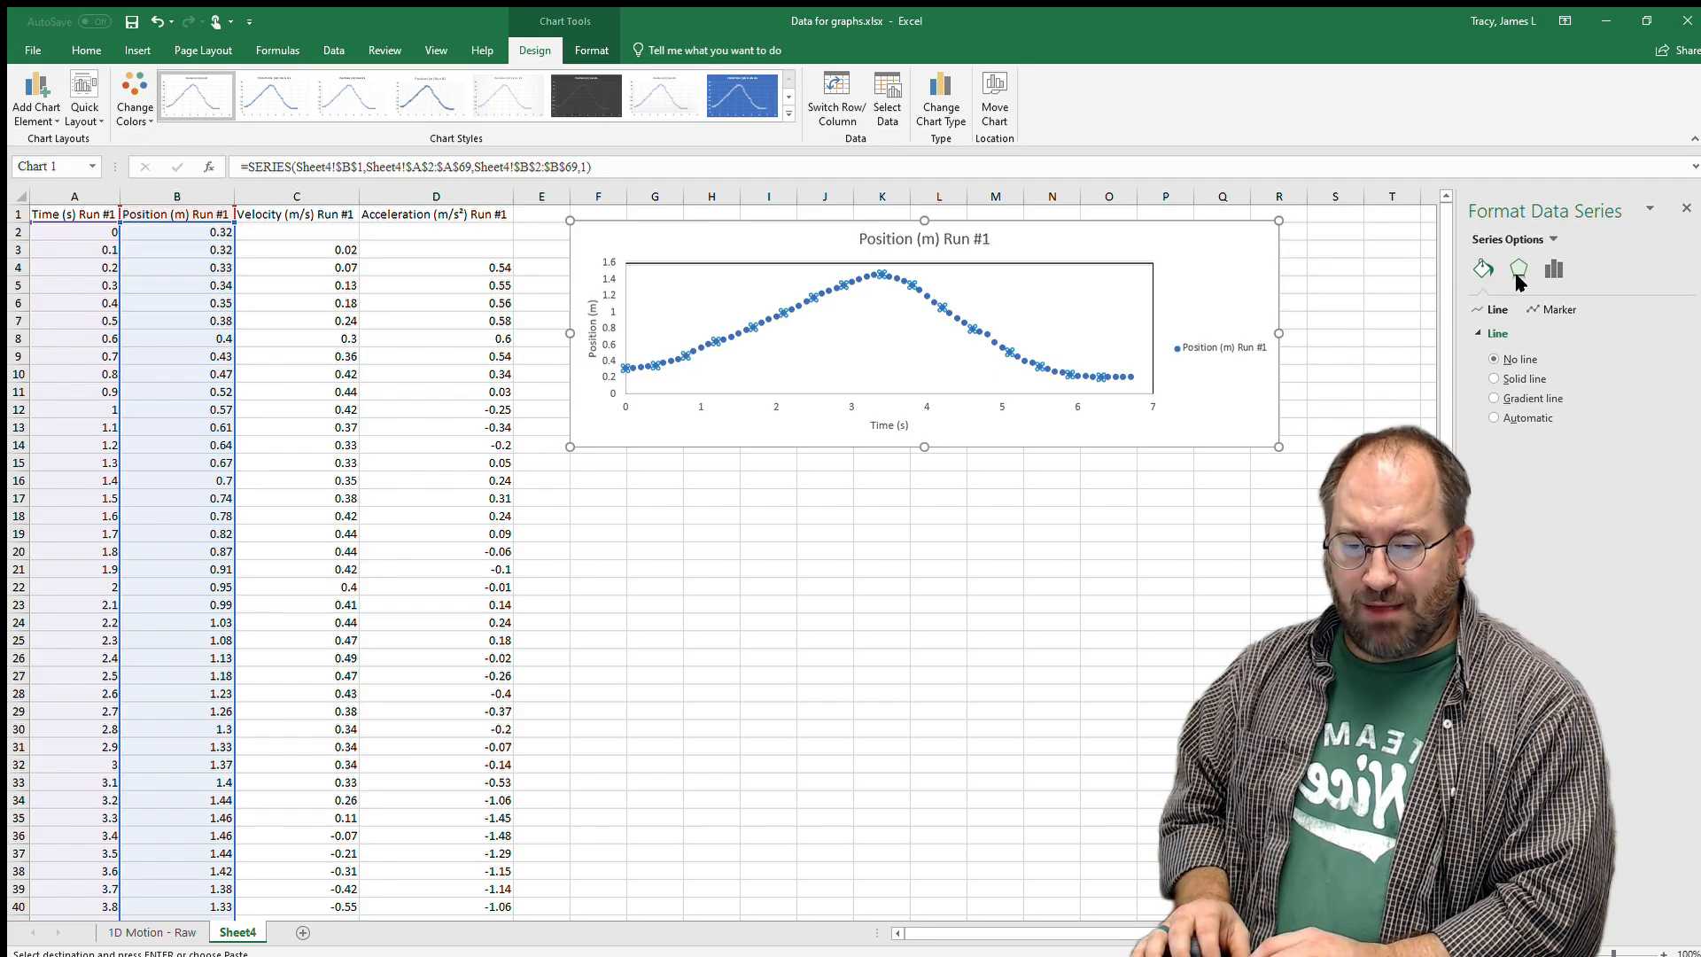
# Format the Position markers with solid black fill, no border and built-in size 4.
pyautogui.click(1551, 309)
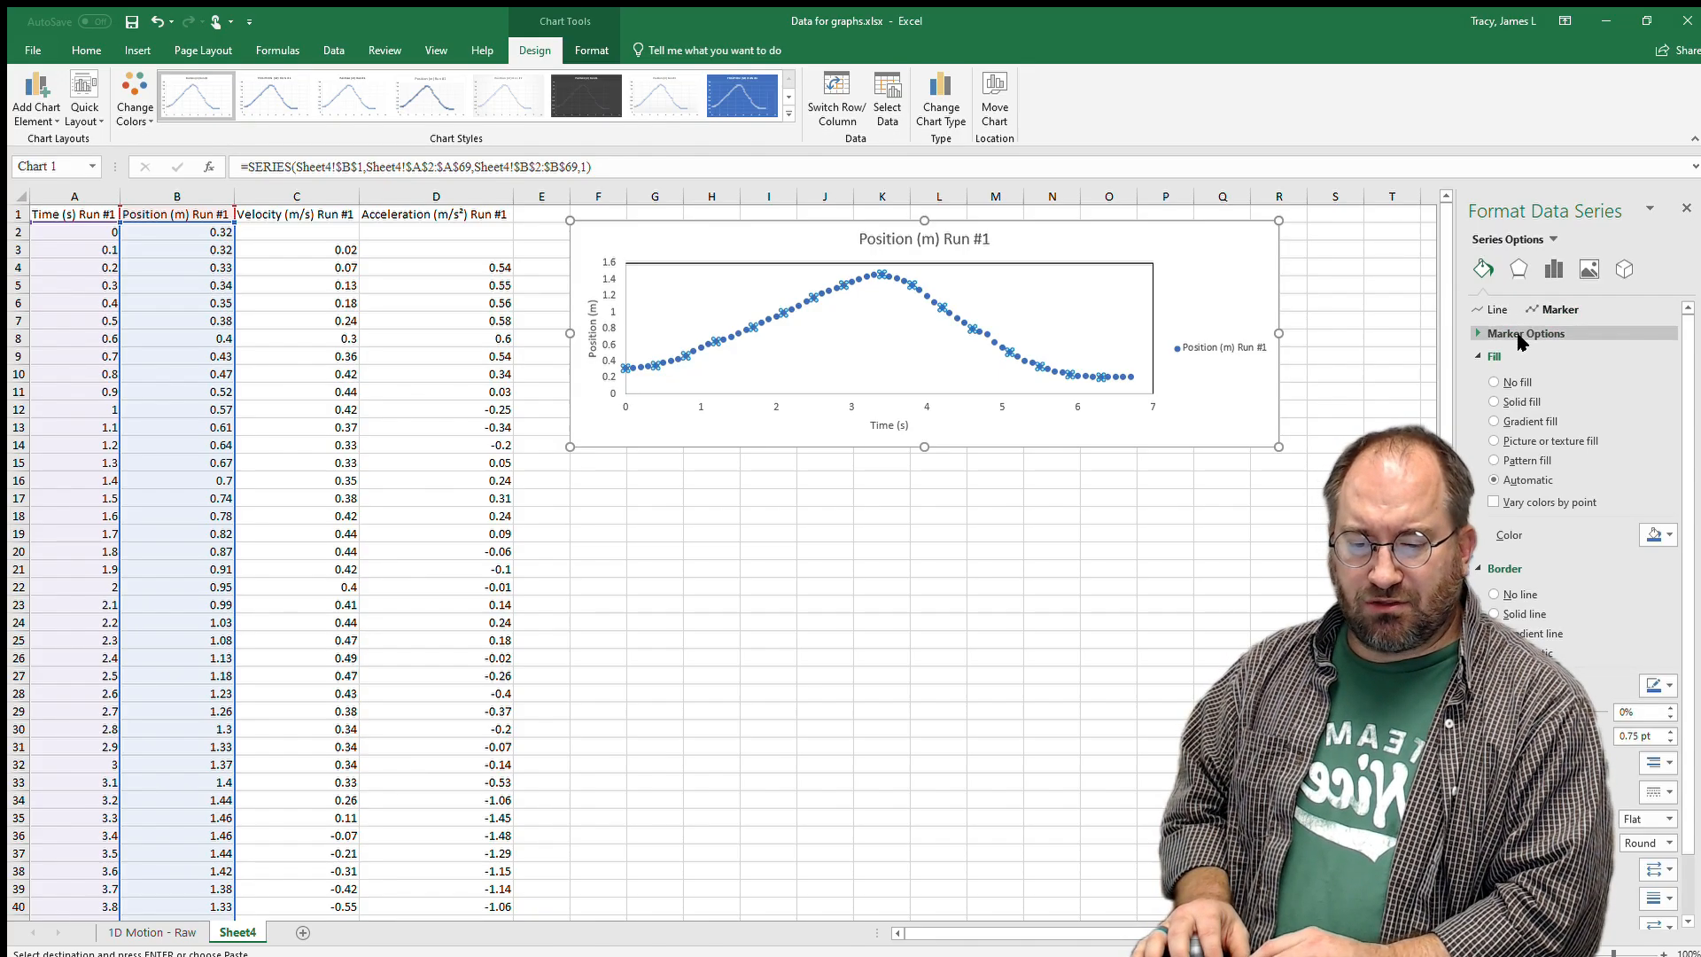
pyautogui.click(1671, 534)
pyautogui.click(1571, 567)
pyautogui.click(1506, 618)
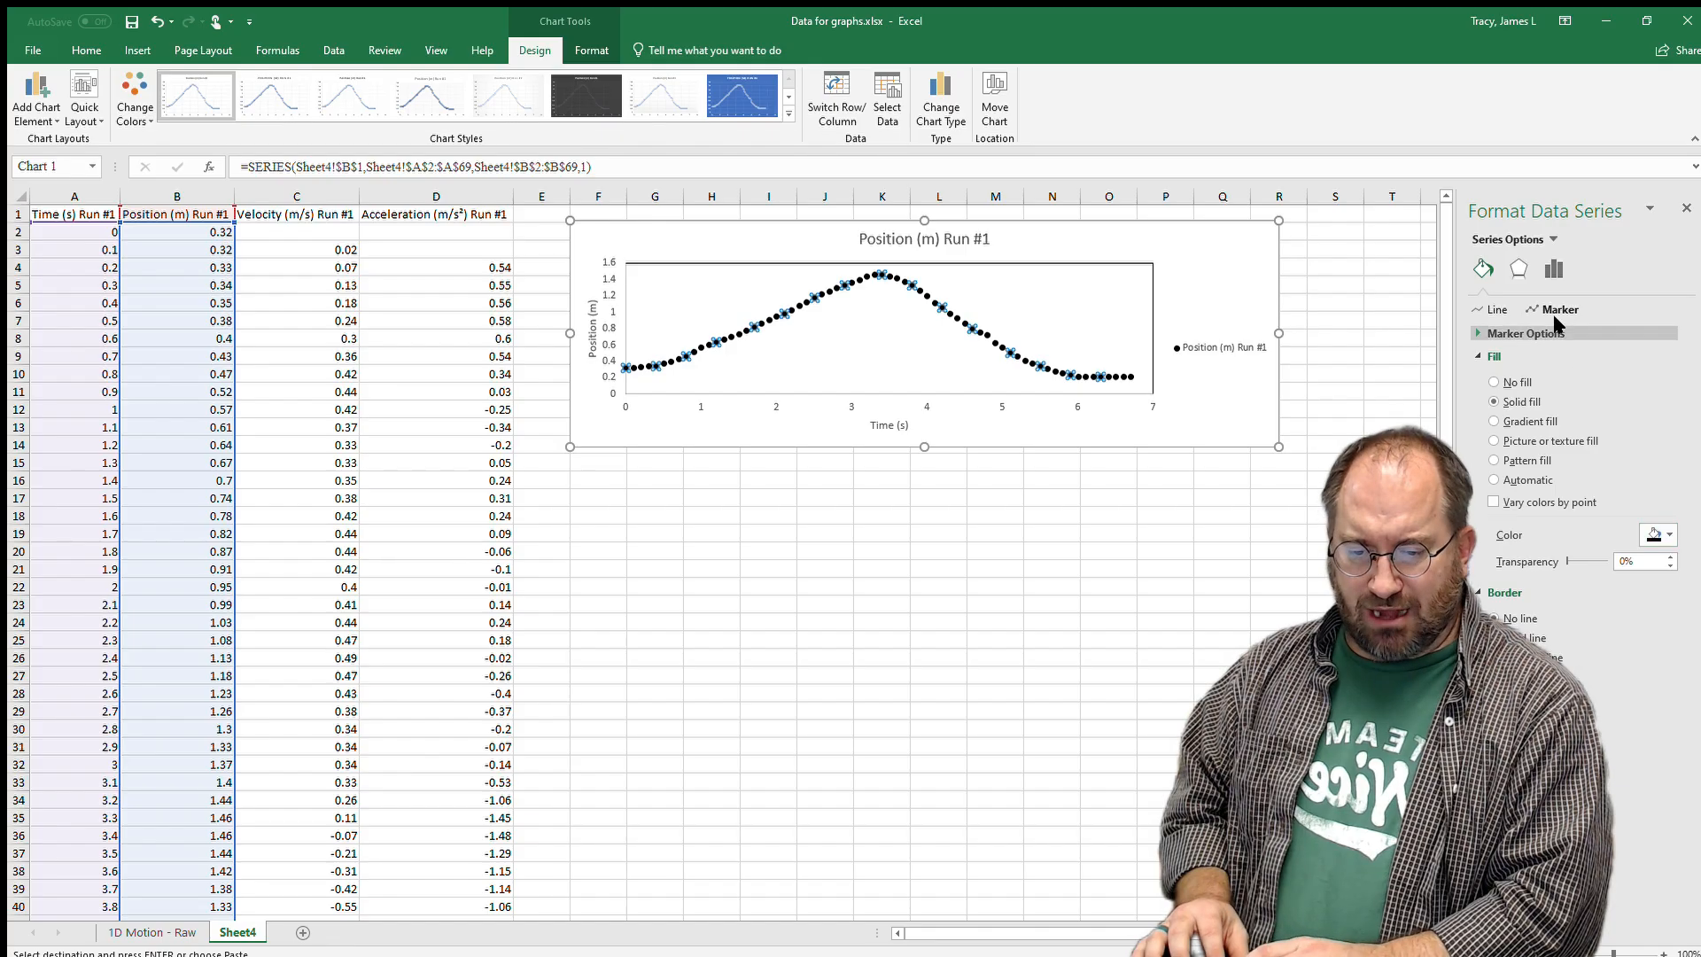
pyautogui.click(1538, 333)
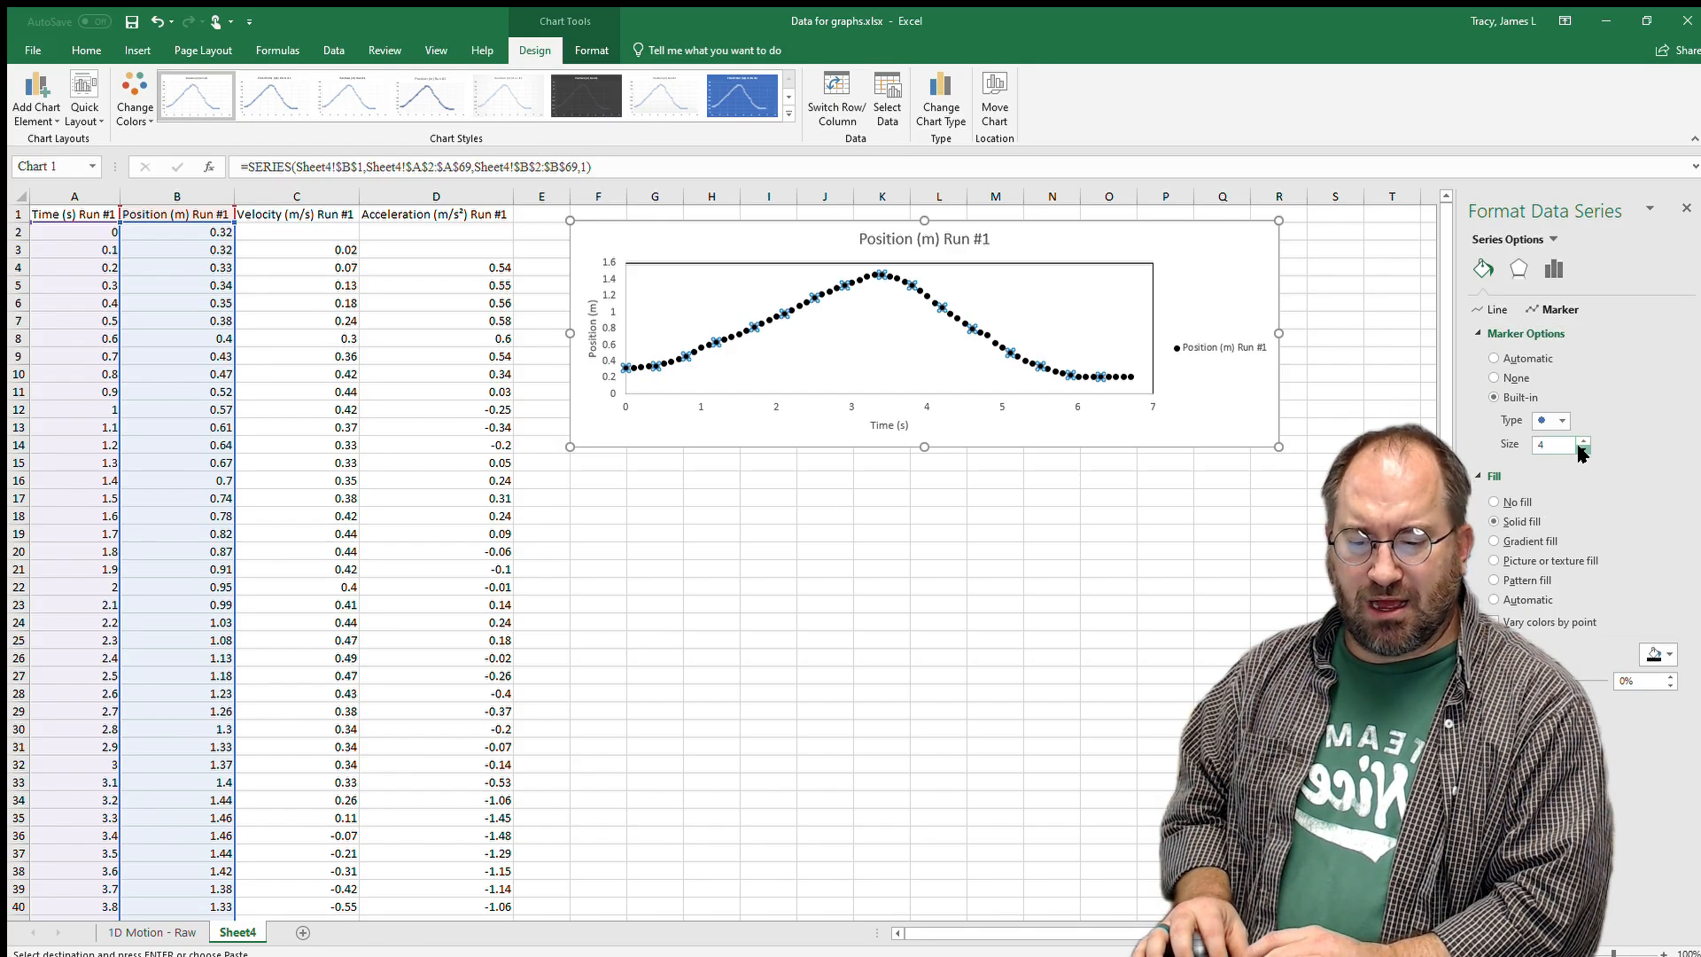
pyautogui.click(1583, 449)
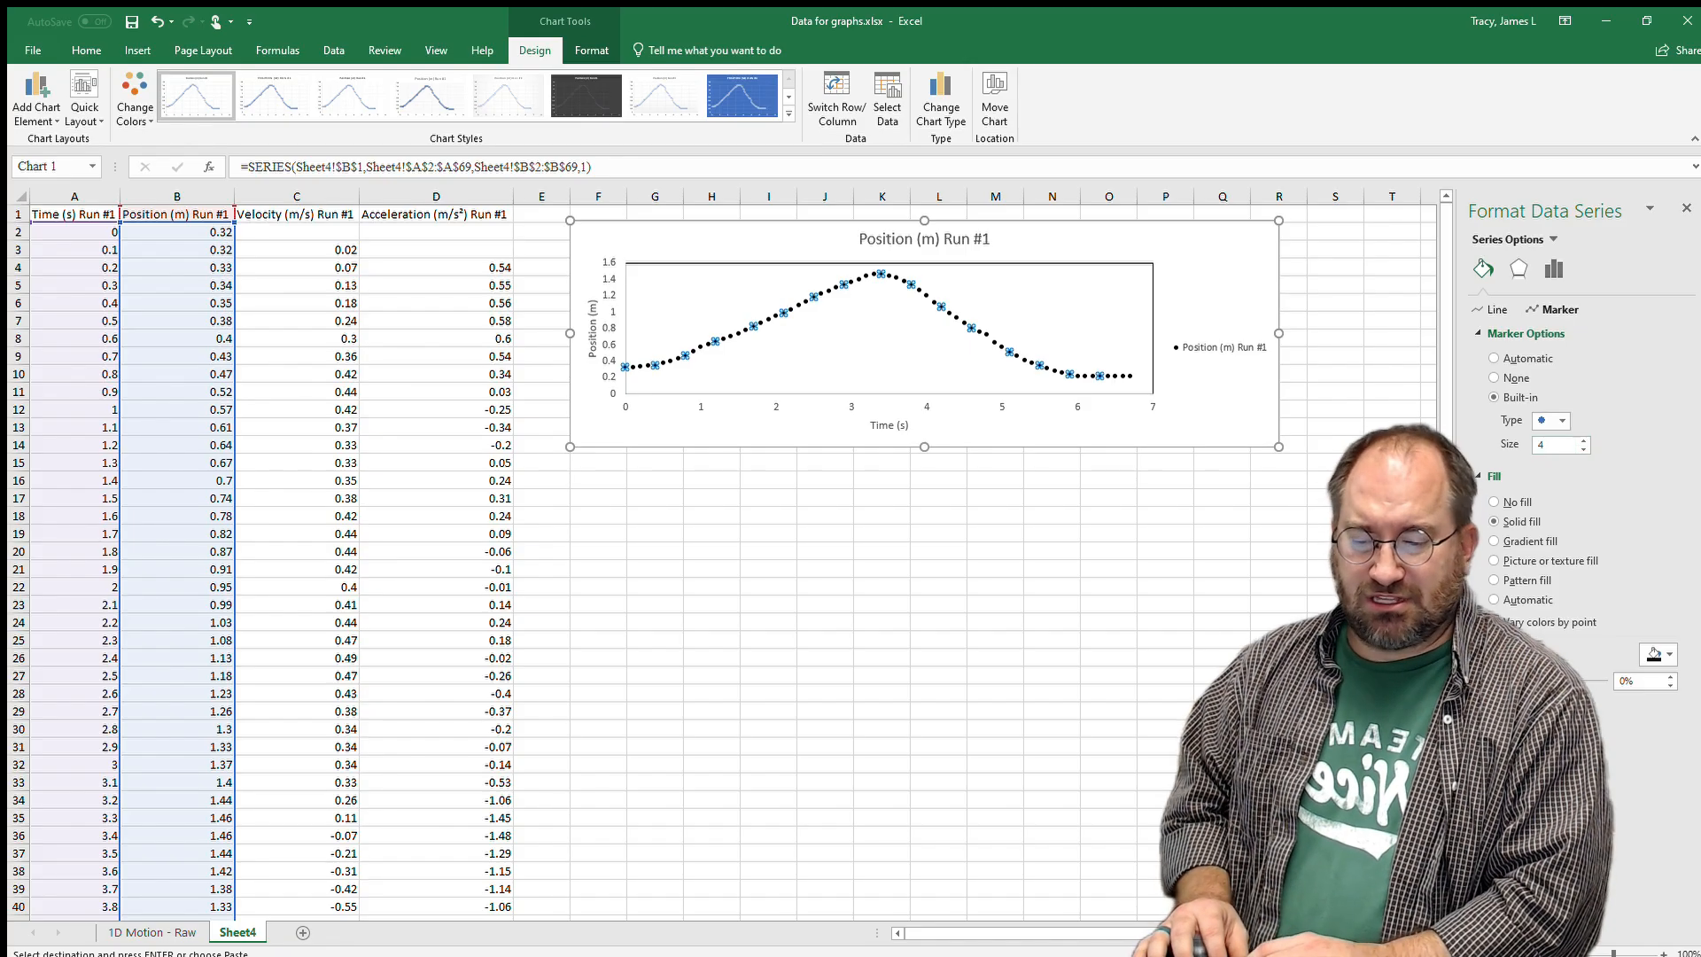
pyautogui.click(1335, 461)
# Stretch the plot area toward the chart's right edge.
pyautogui.click(1110, 326)
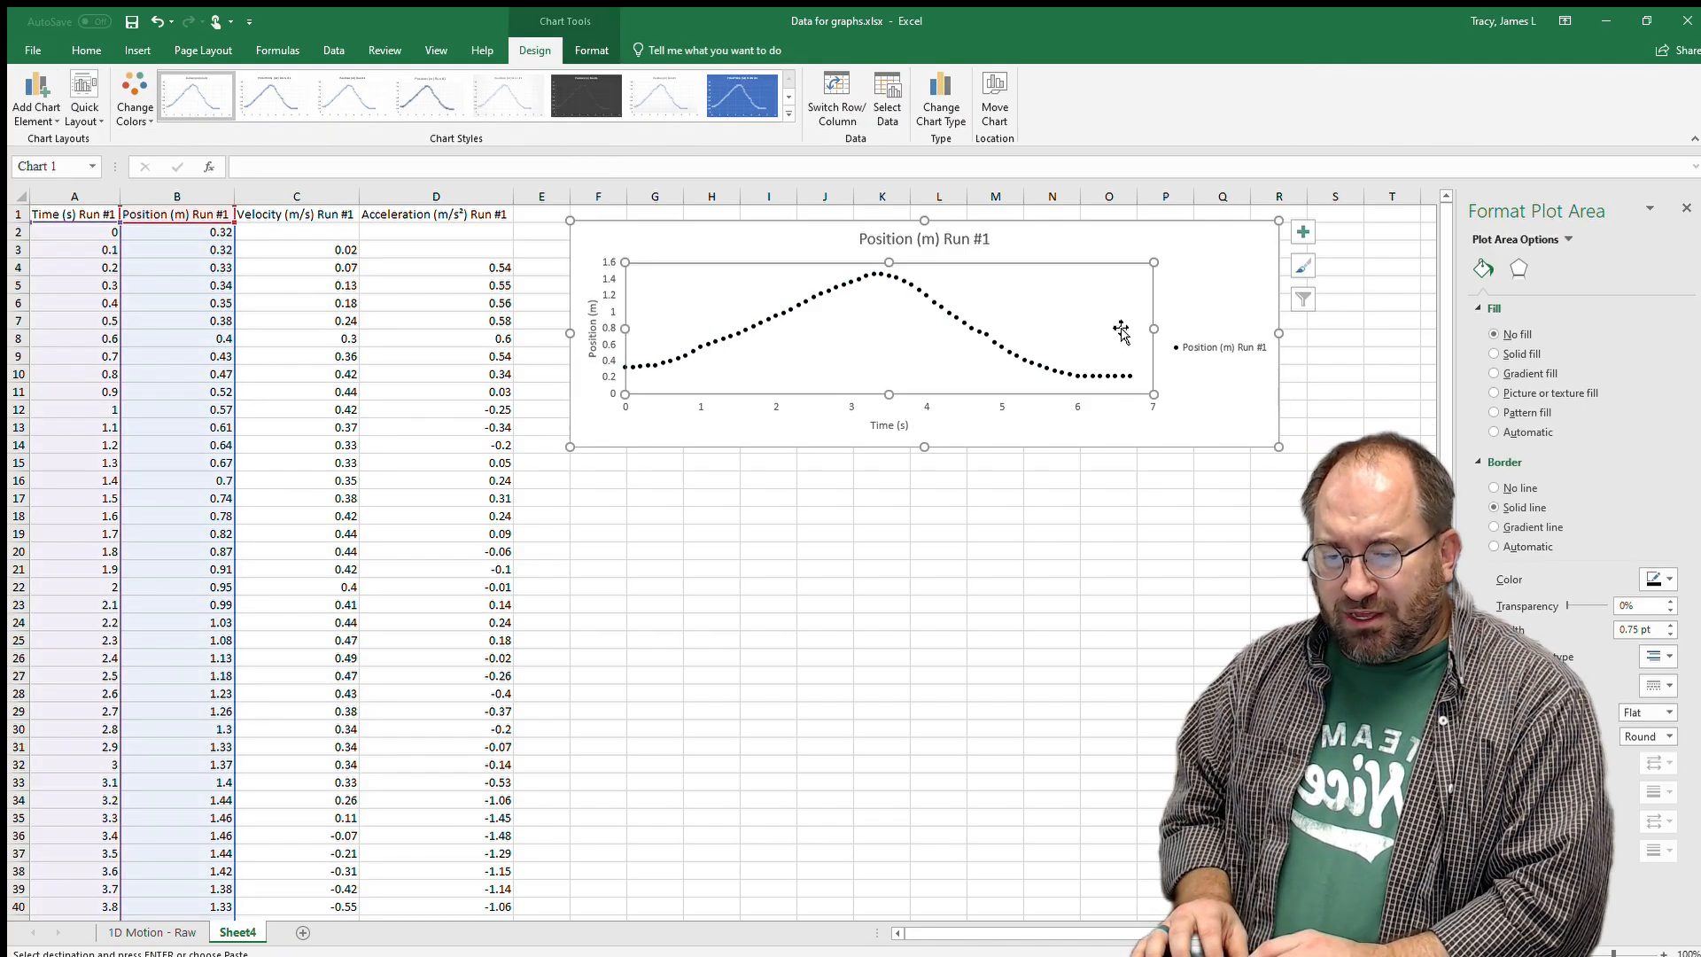
pyautogui.moveTo(1199, 333); pyautogui.dragTo(1257, 329)
pyautogui.click(1236, 345)
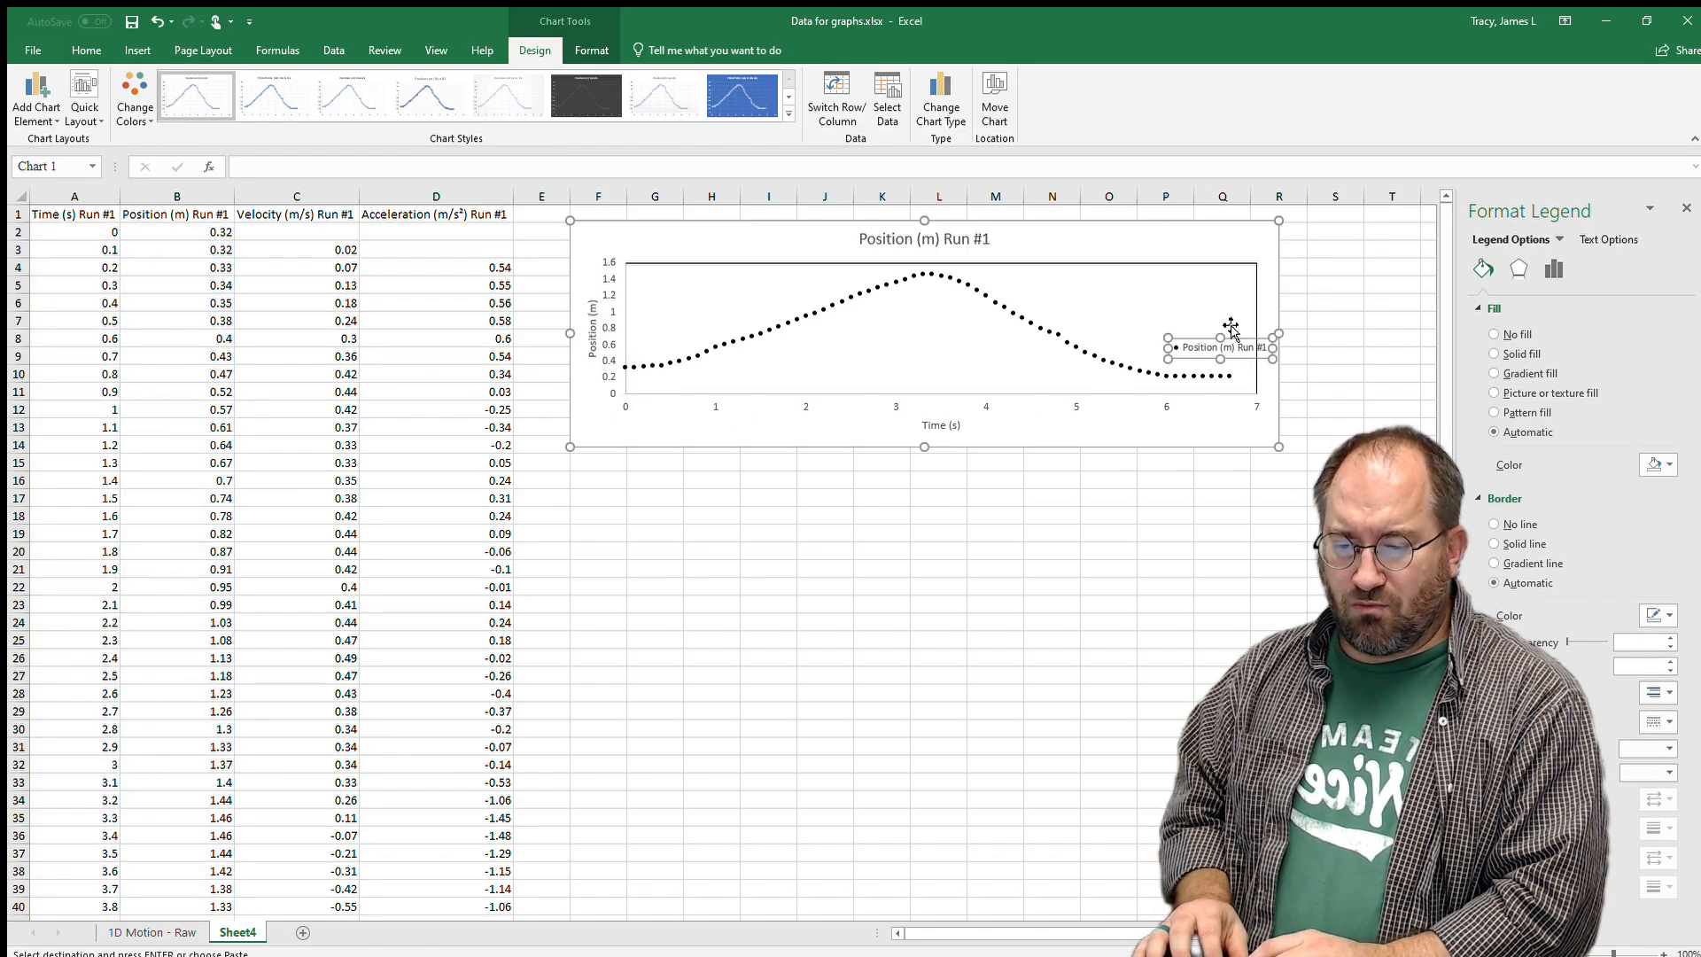
pyautogui.moveTo(1236, 335)
pyautogui.mouseDown()
pyautogui.moveTo(1198, 271)
pyautogui.moveTo(1228, 328)
pyautogui.mouseUp()
# Move the legend inside the plot's top right corner and nudge the plot area into place.
pyautogui.click(1223, 344)
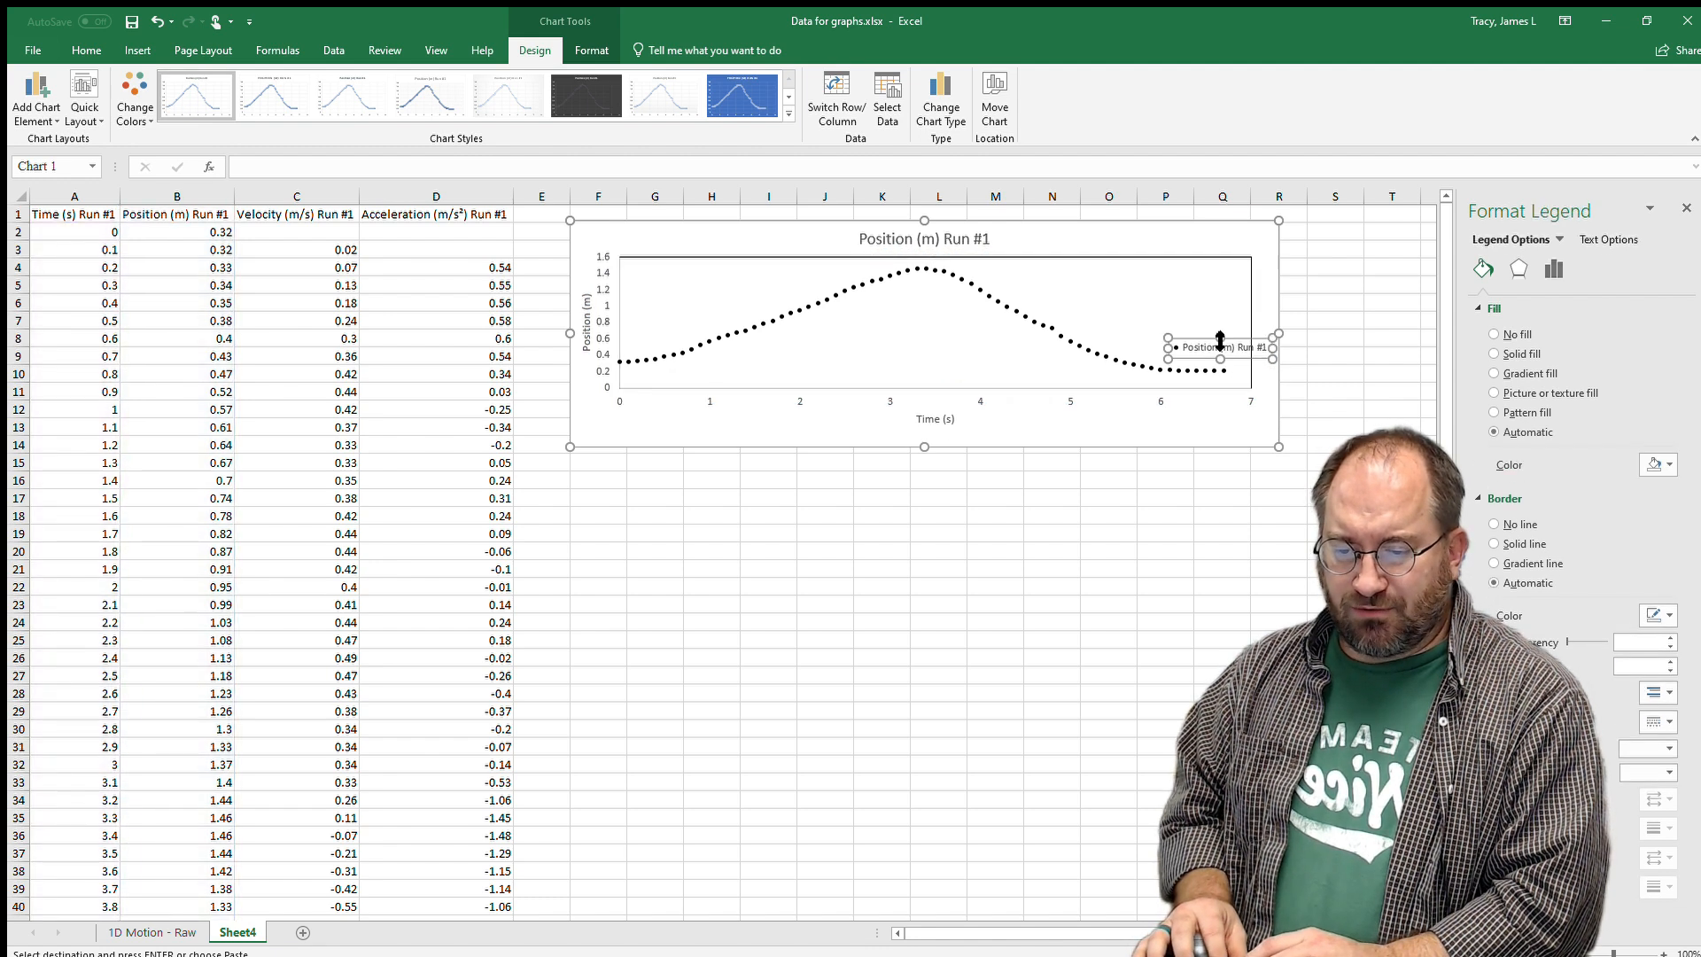
pyautogui.moveTo(1185, 245); pyautogui.dragTo(1183, 279)
pyautogui.click(1231, 387)
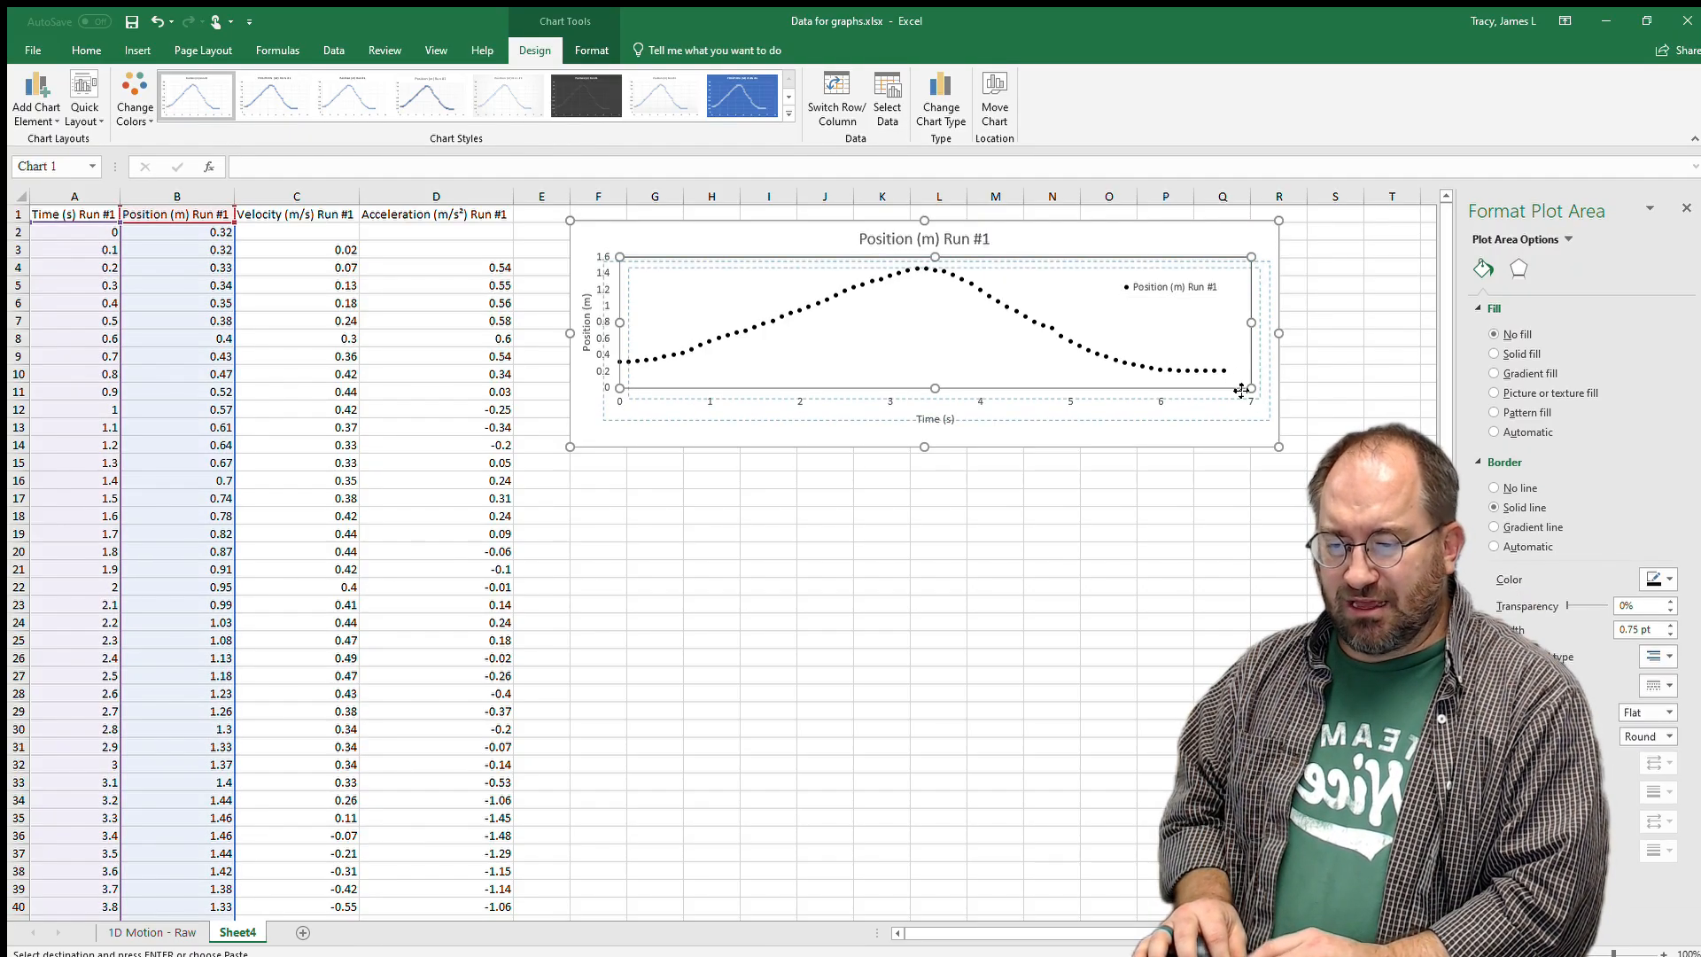
pyautogui.moveTo(1240, 390); pyautogui.dragTo(1243, 397)
pyautogui.click(944, 500)
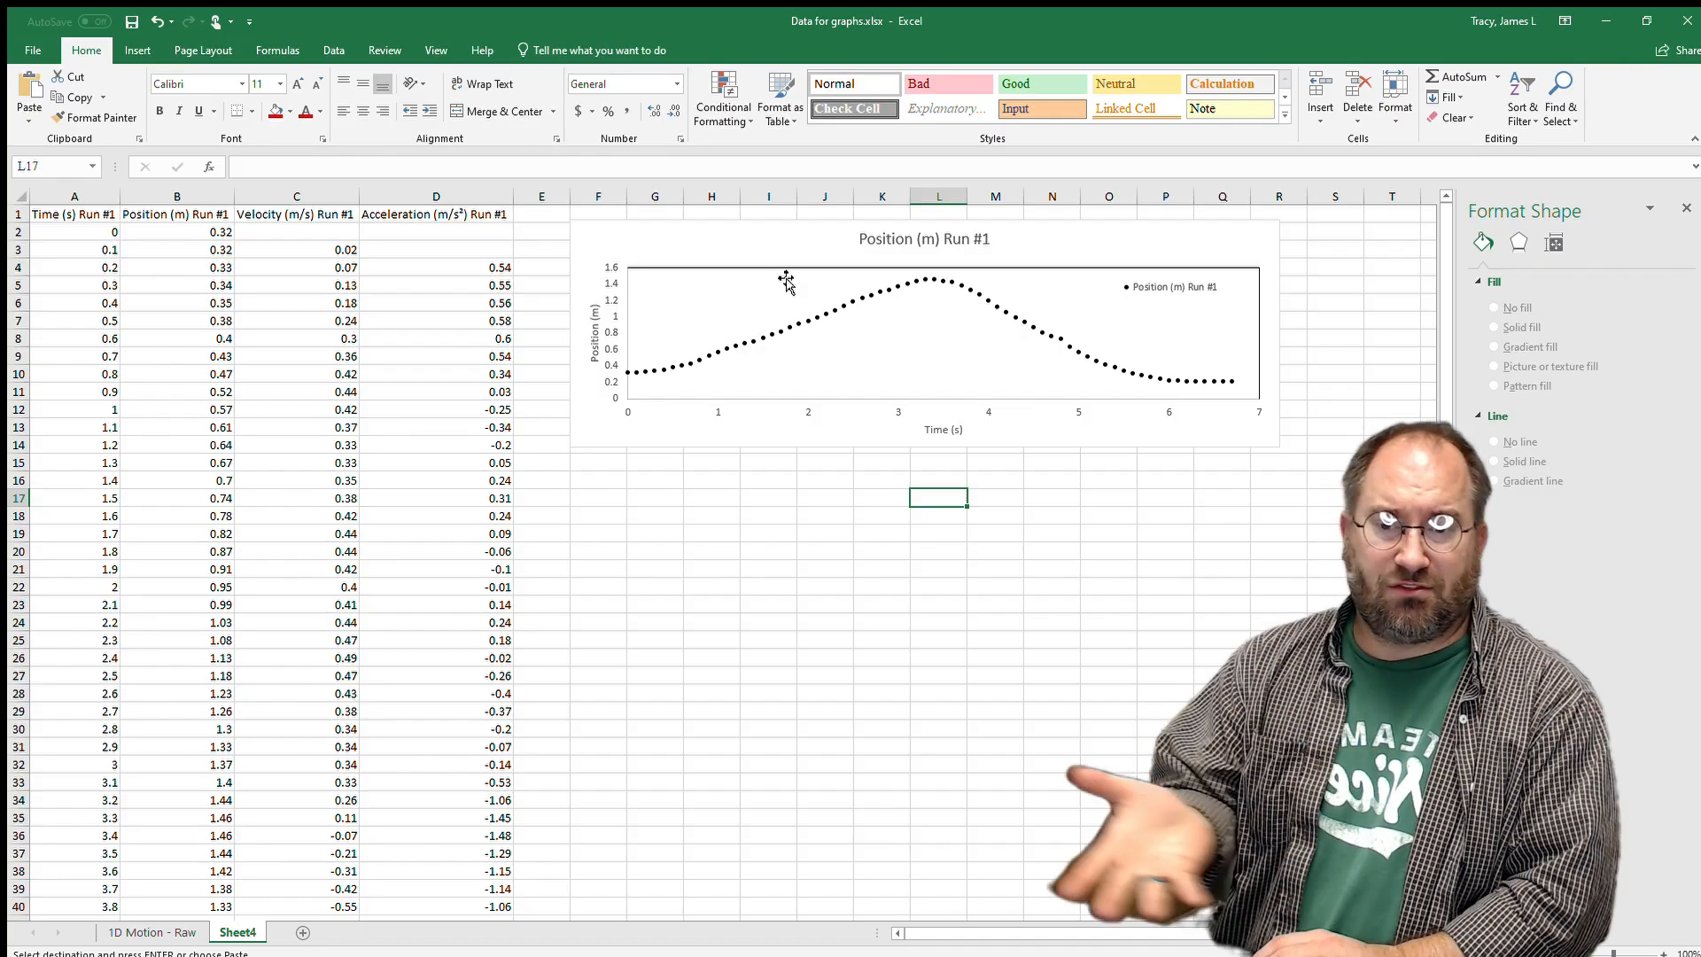
# Paste two copies of the Position chart at F16 and F30 and stack them neatly beneath the original.
pyautogui.click(771, 251)
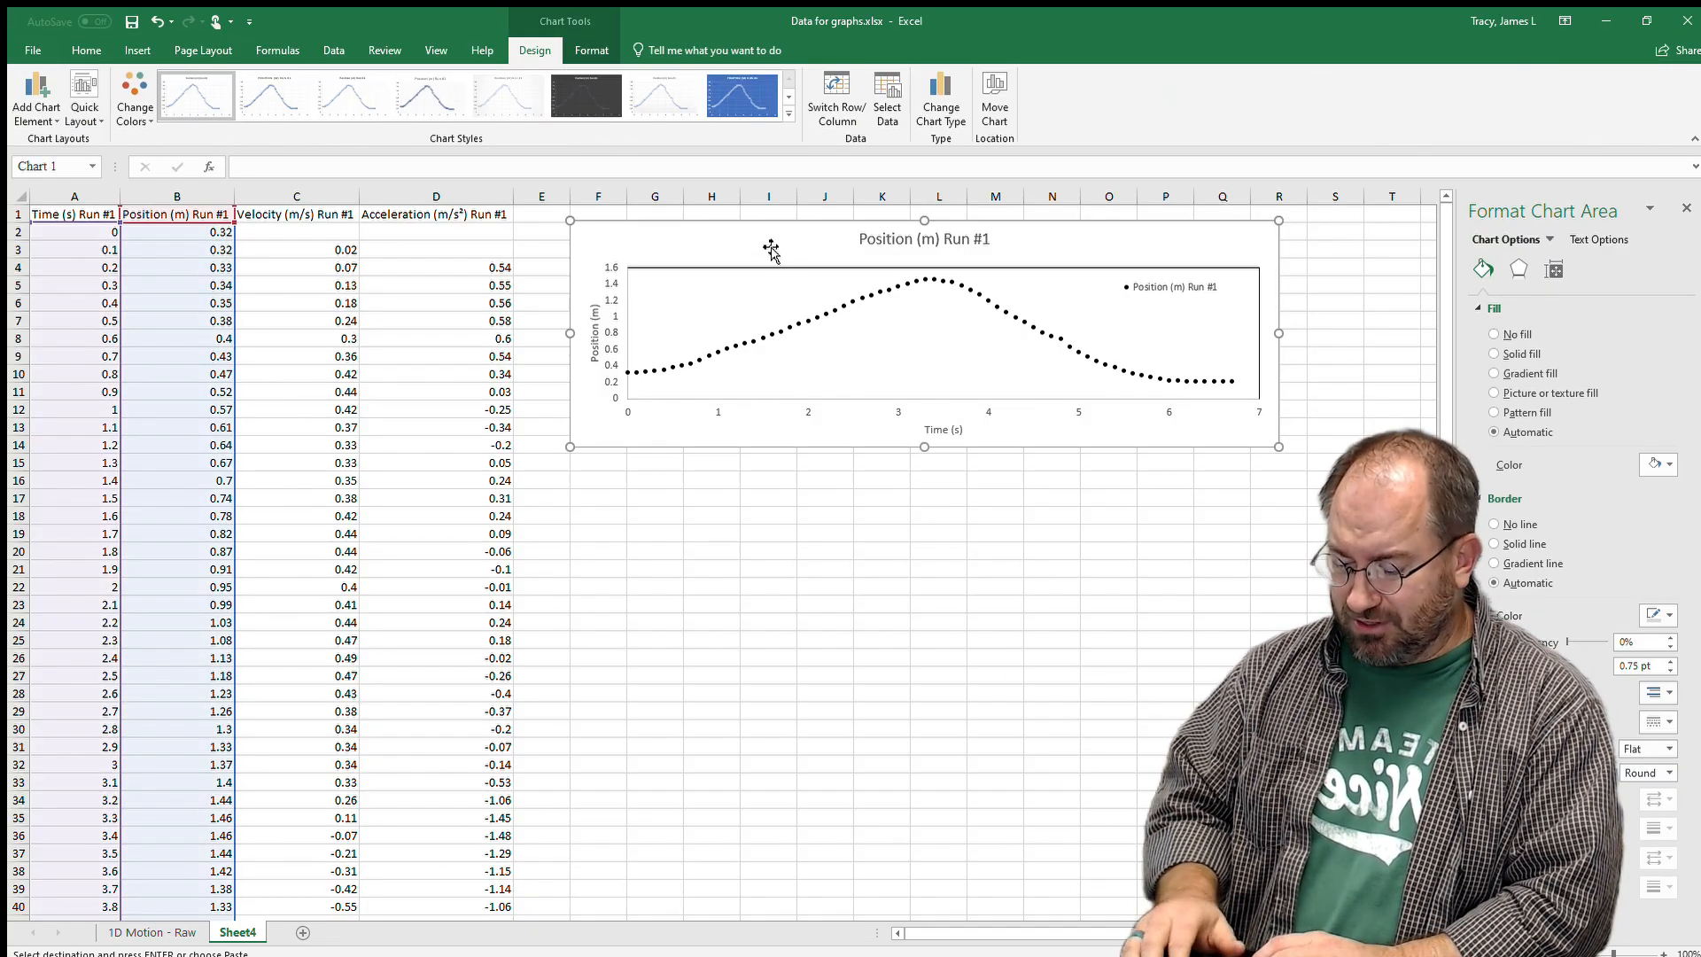
pyautogui.click(622, 476)
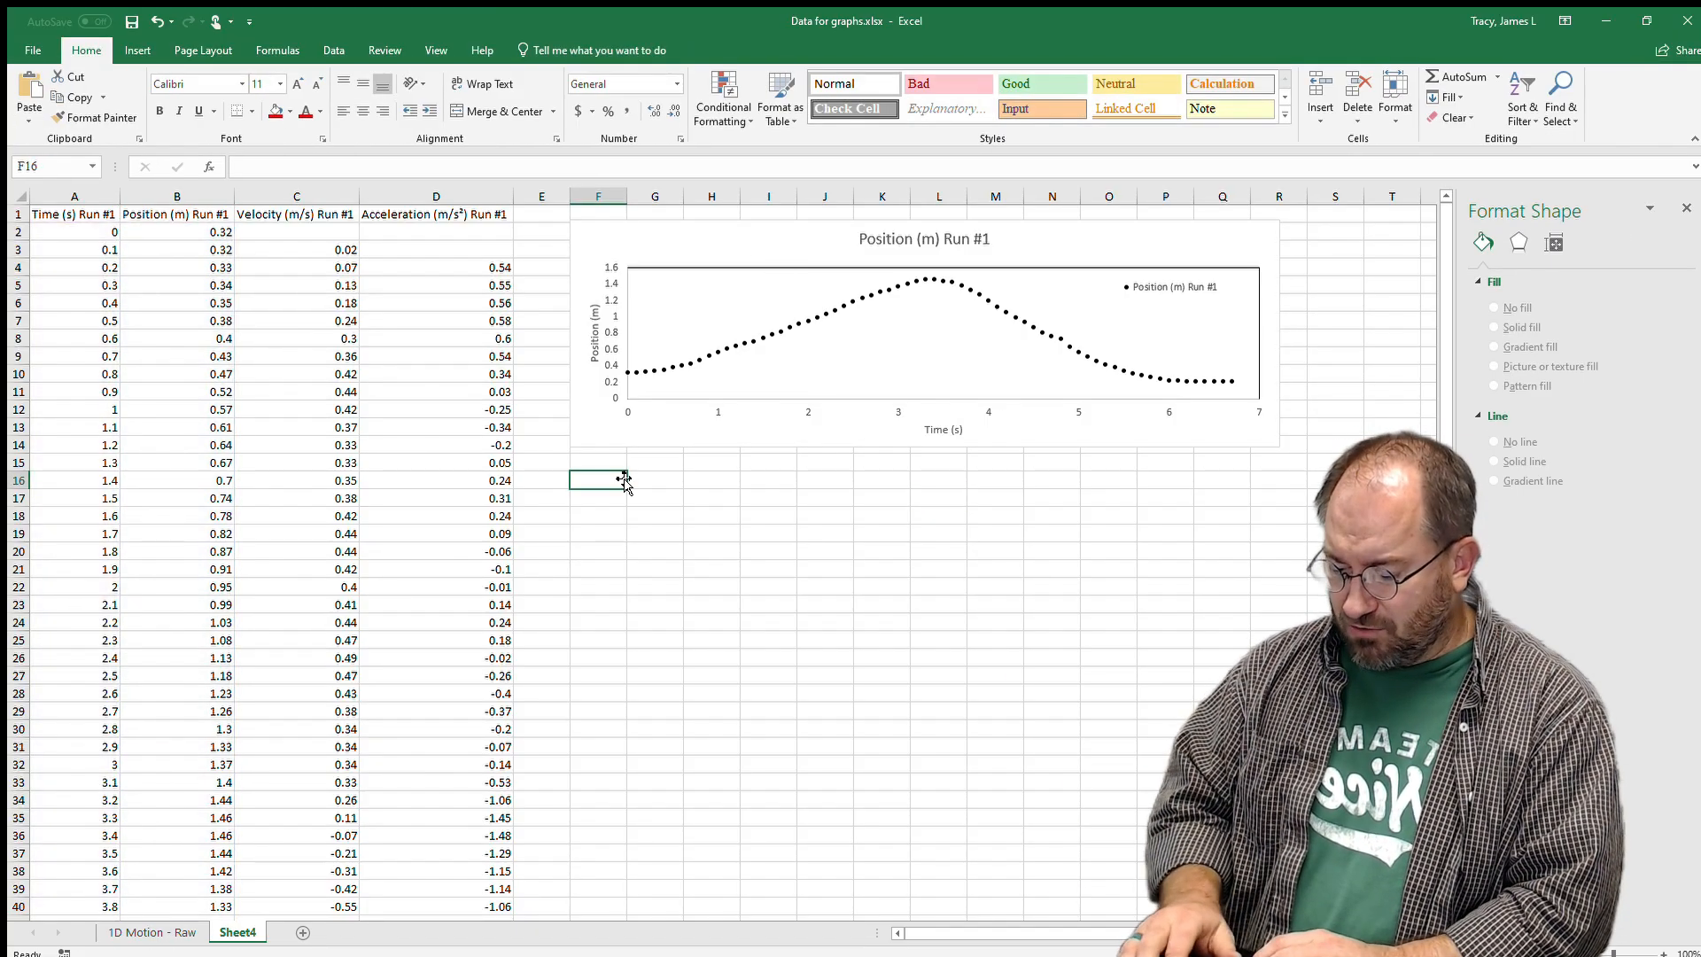
pyautogui.hotkey('ctrl', 'v')
pyautogui.click(600, 723)
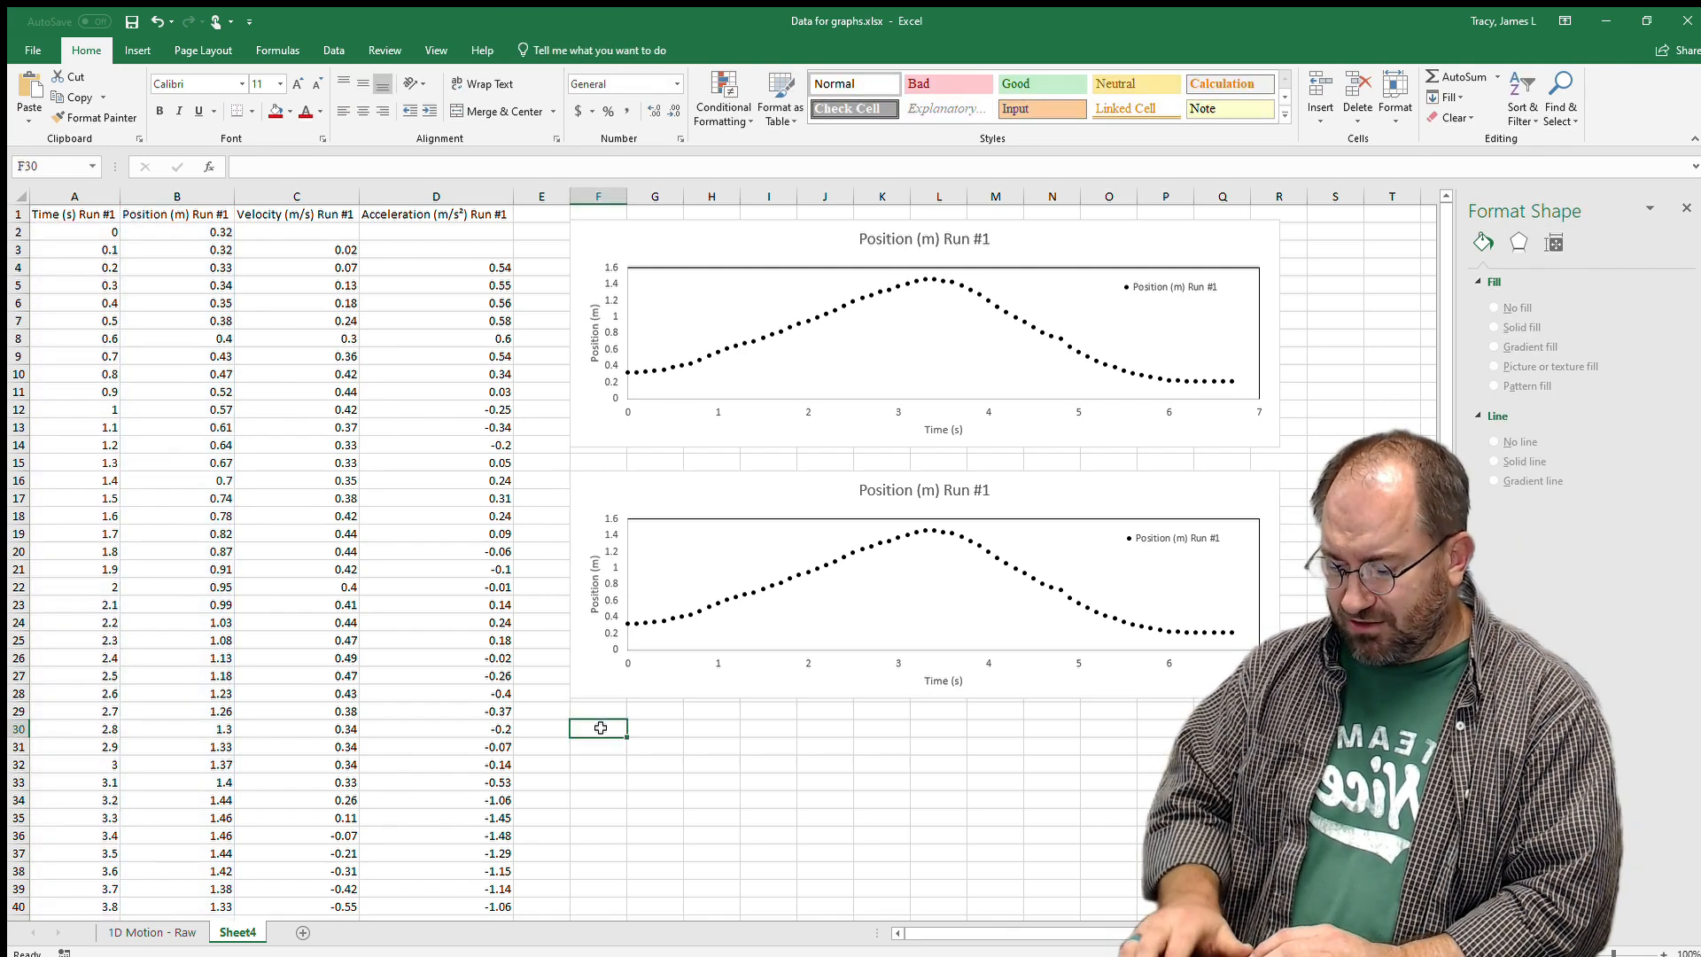
pyautogui.hotkey('ctrl', 'v')
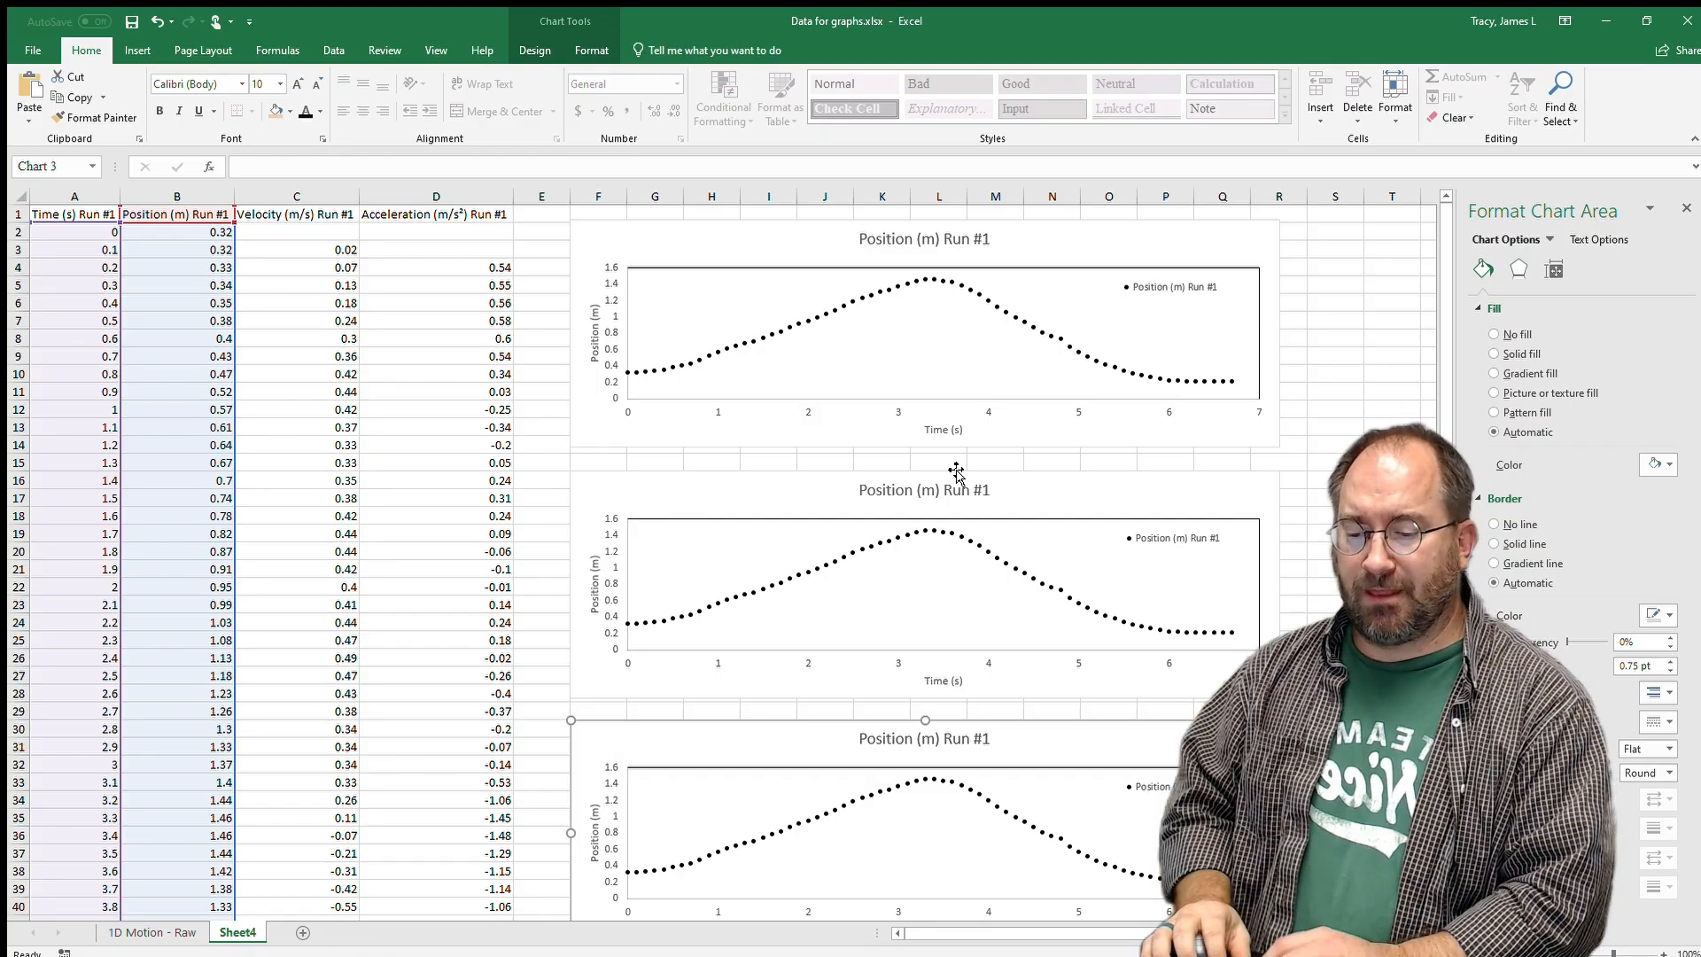
pyautogui.moveTo(805, 488); pyautogui.dragTo(802, 472)
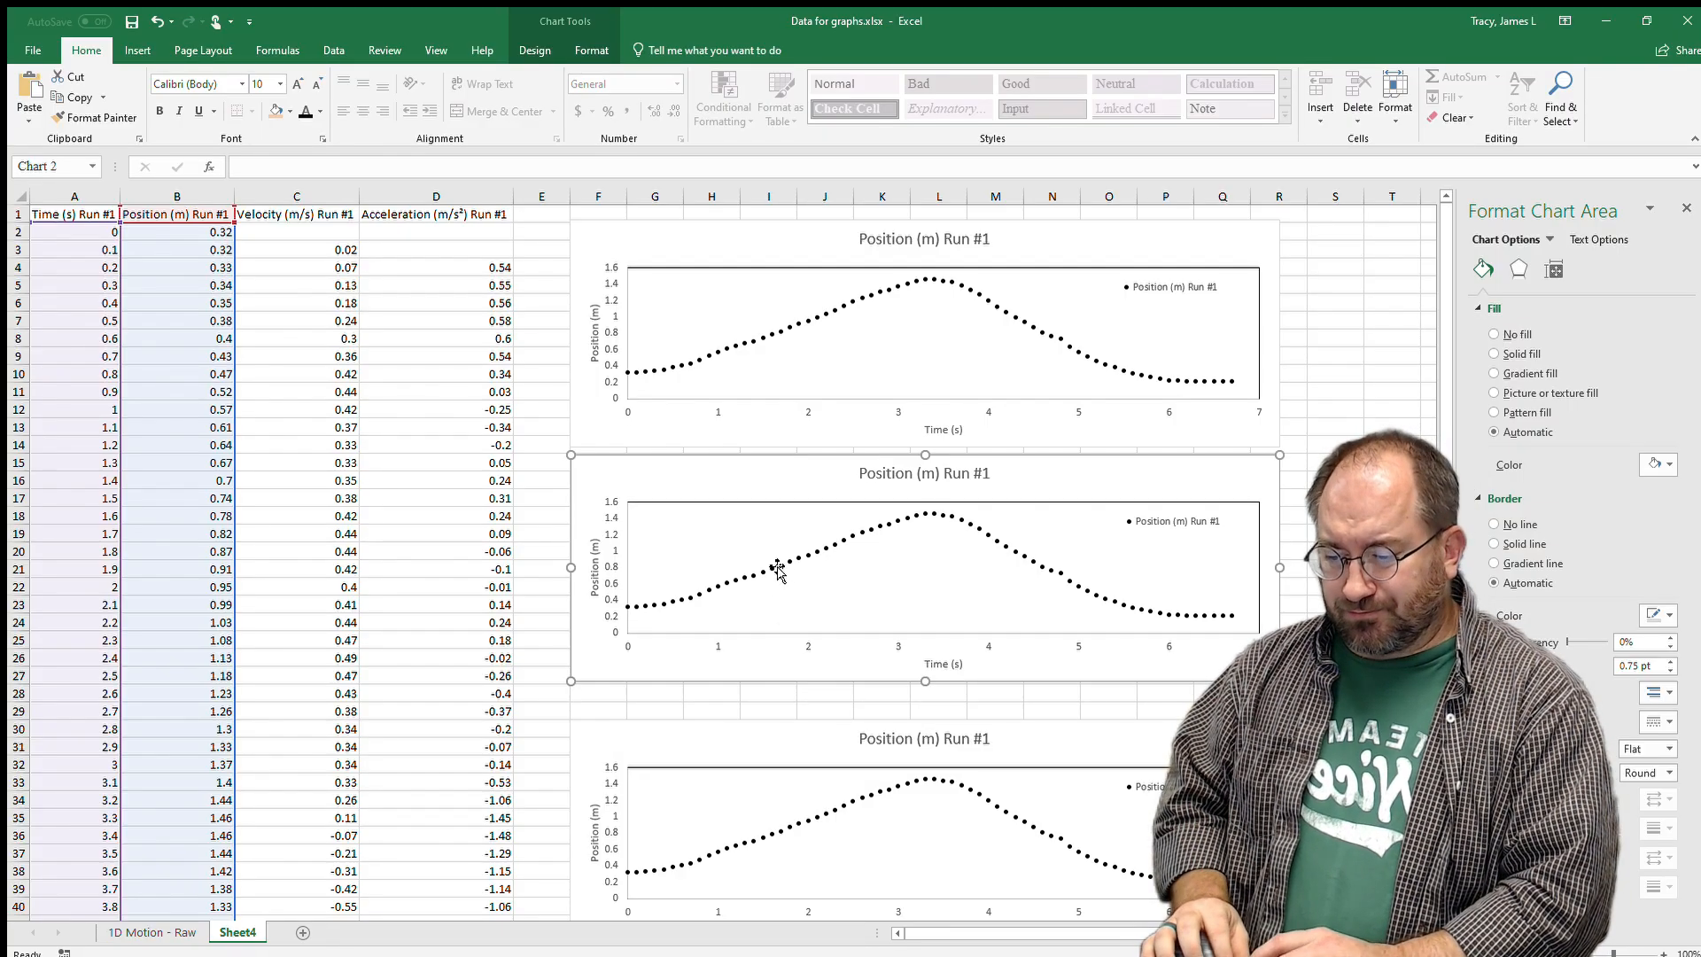
pyautogui.moveTo(774, 747); pyautogui.dragTo(774, 711)
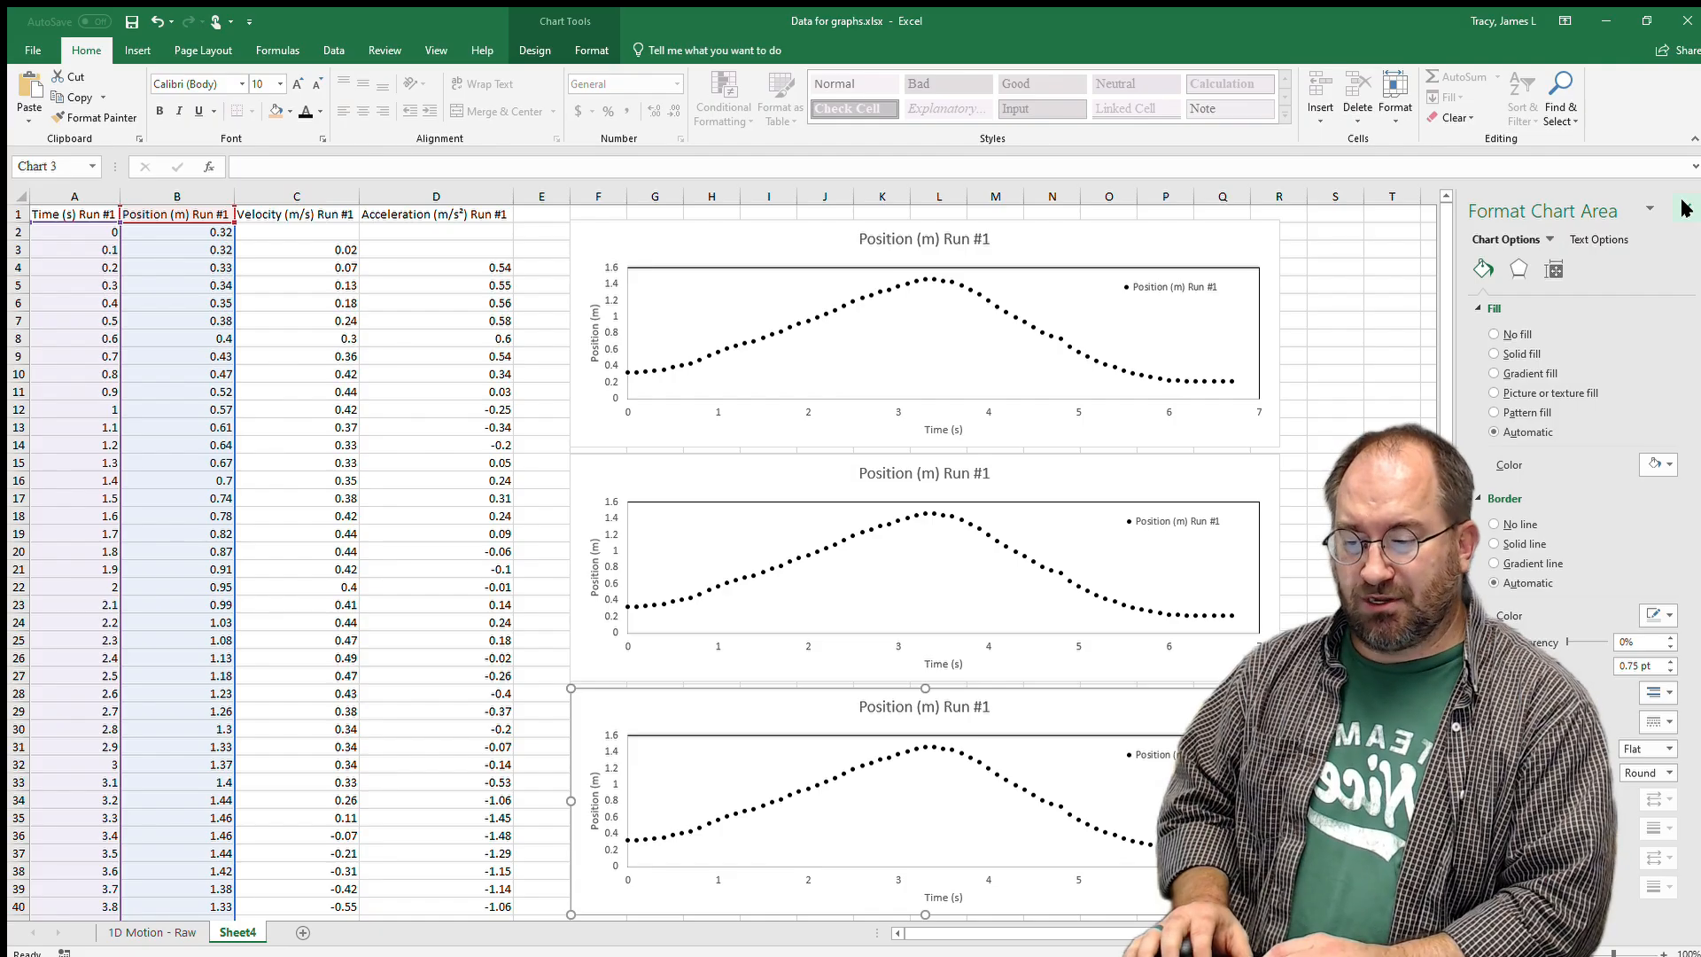
# Change the middle chart's vertical axis title to 'Velocity (m/s)' and open its Select Data dialog.
pyautogui.click(1112, 485)
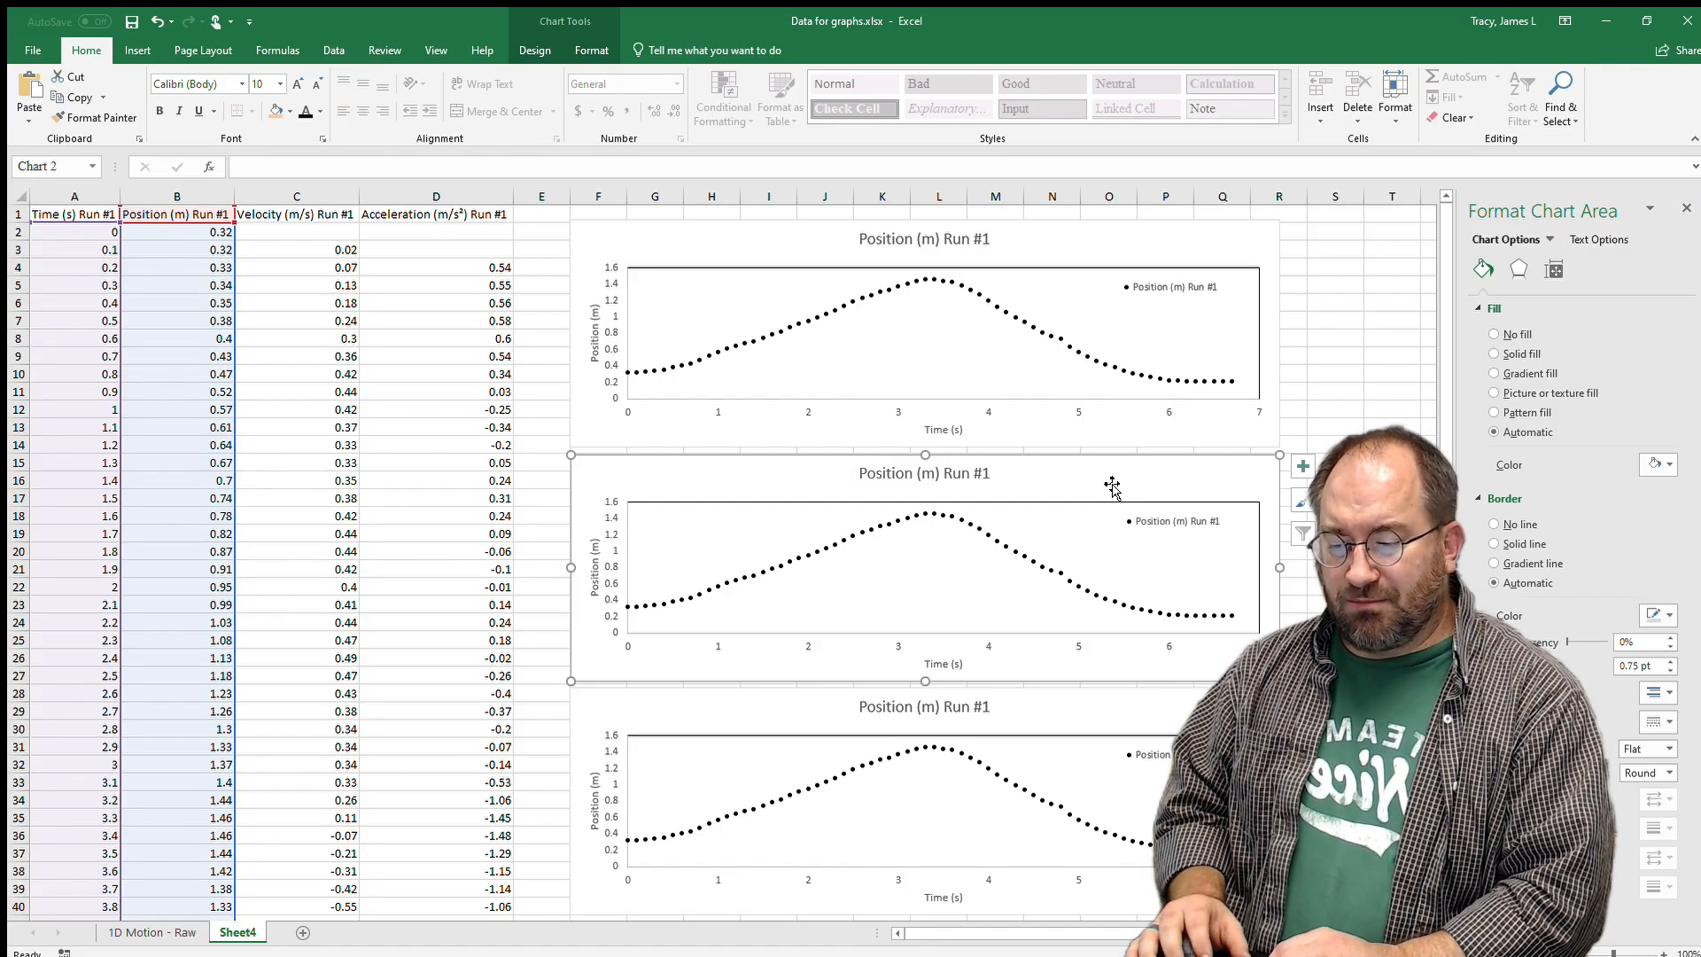
pyautogui.click(597, 568)
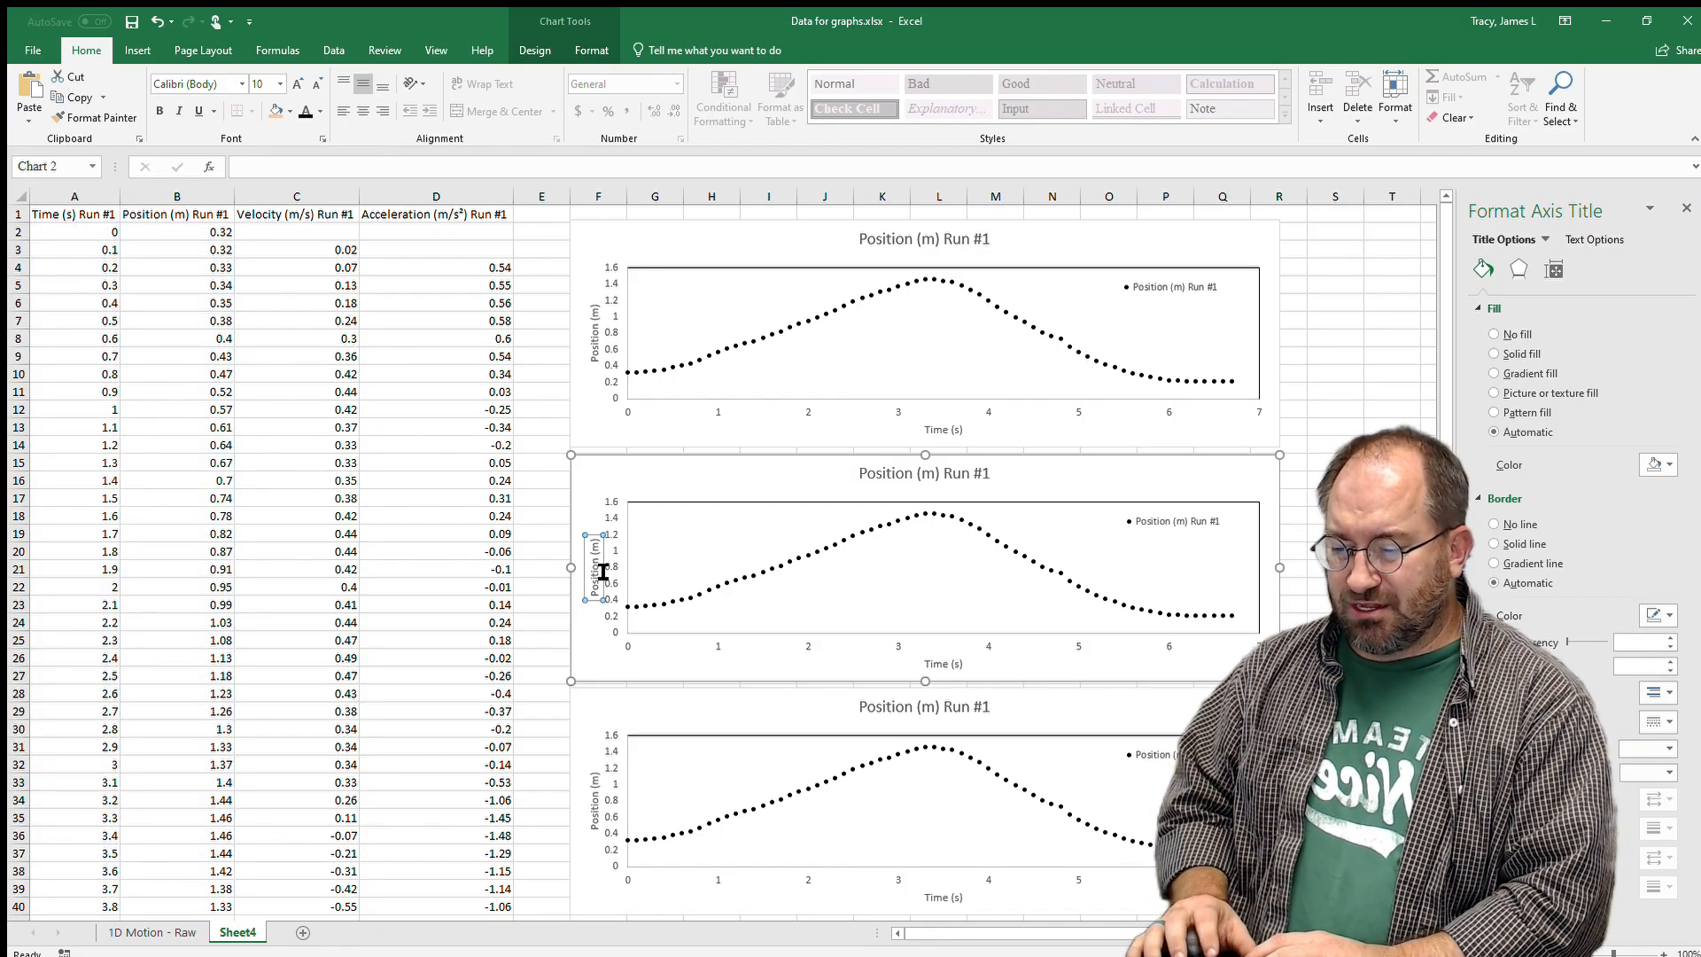
pyautogui.doubleClick(600, 571)
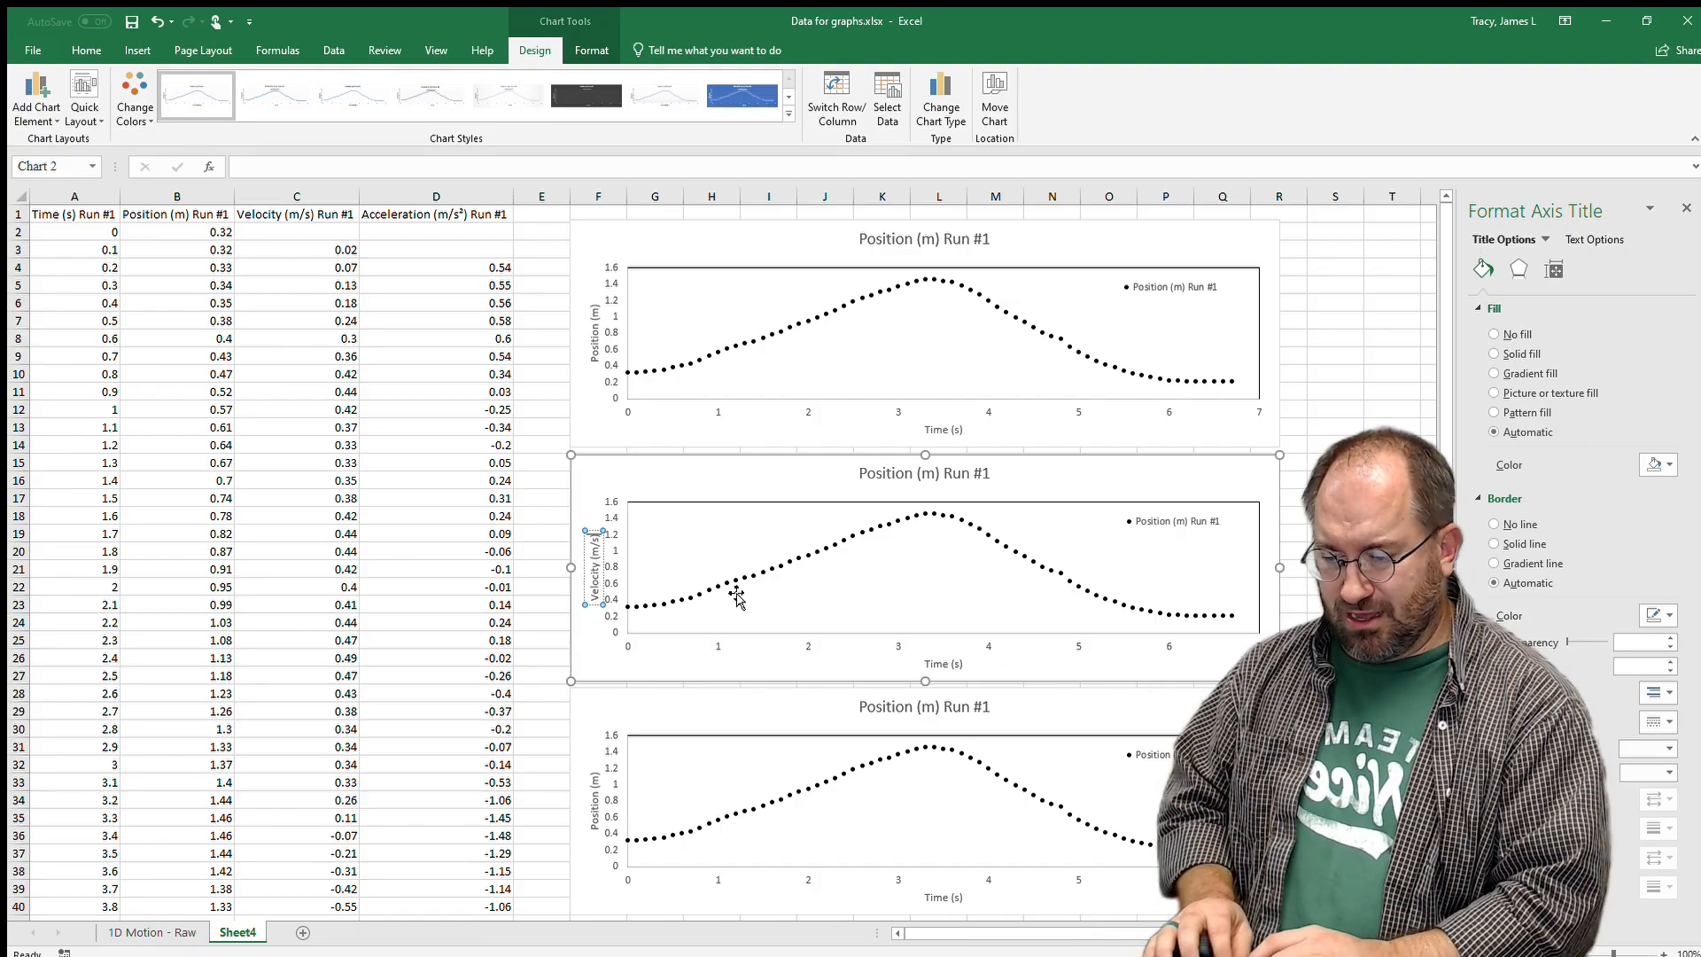
pyautogui.click(1169, 572)
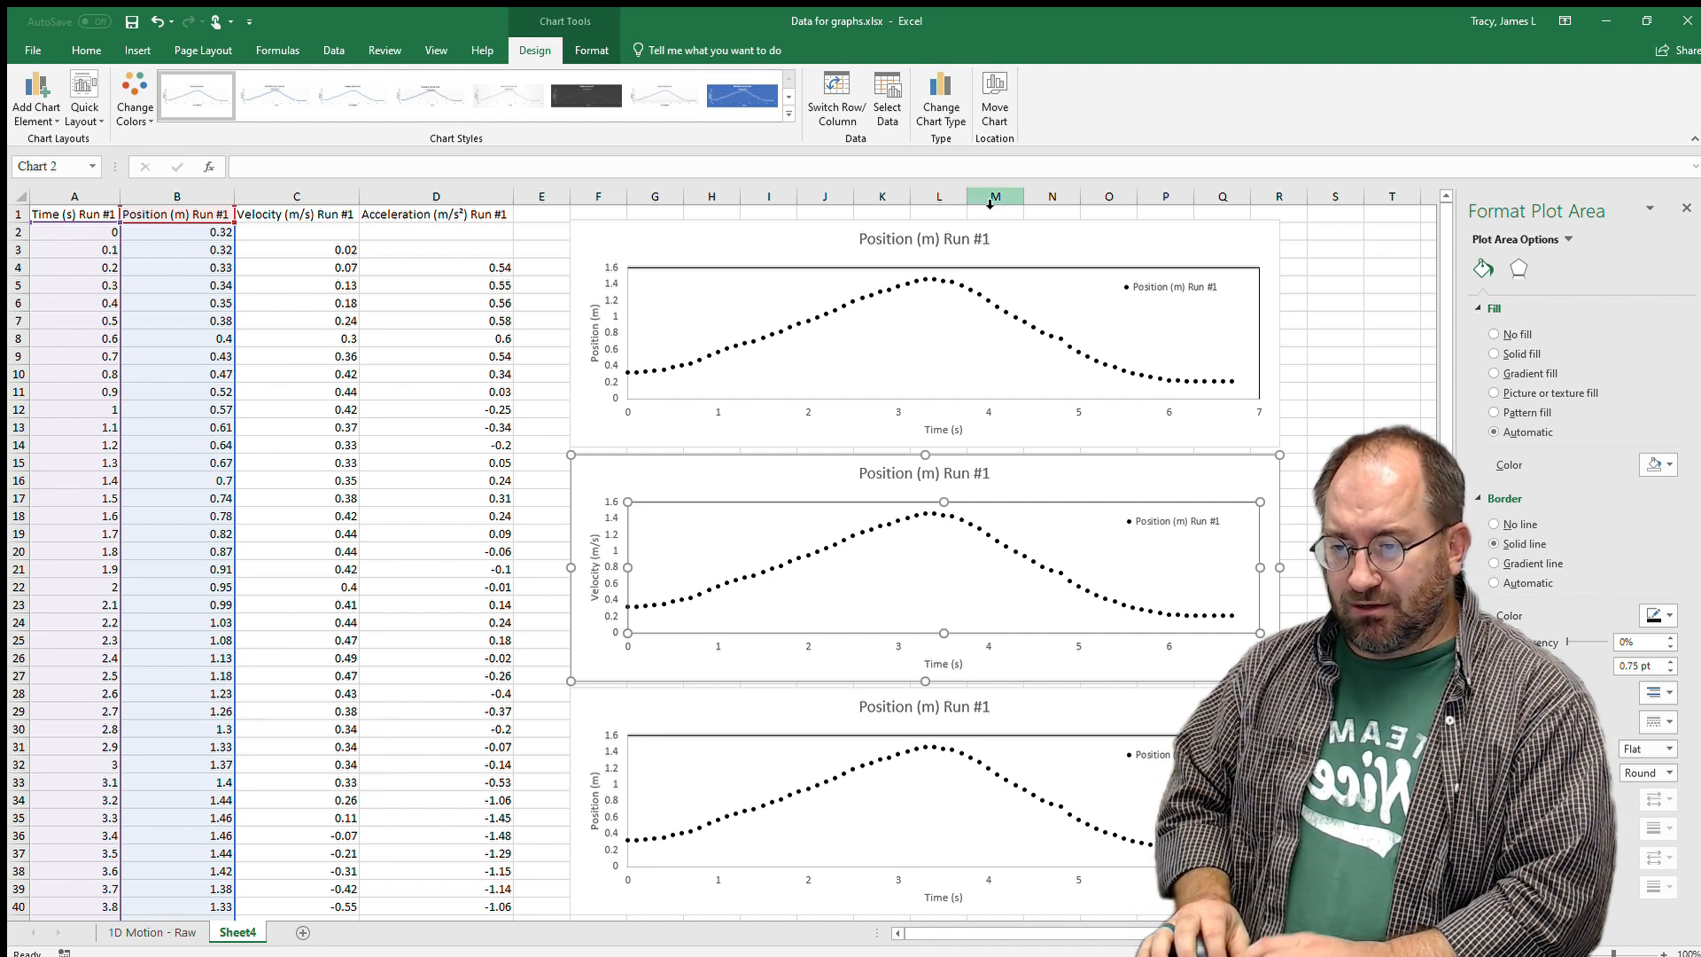
pyautogui.click(887, 97)
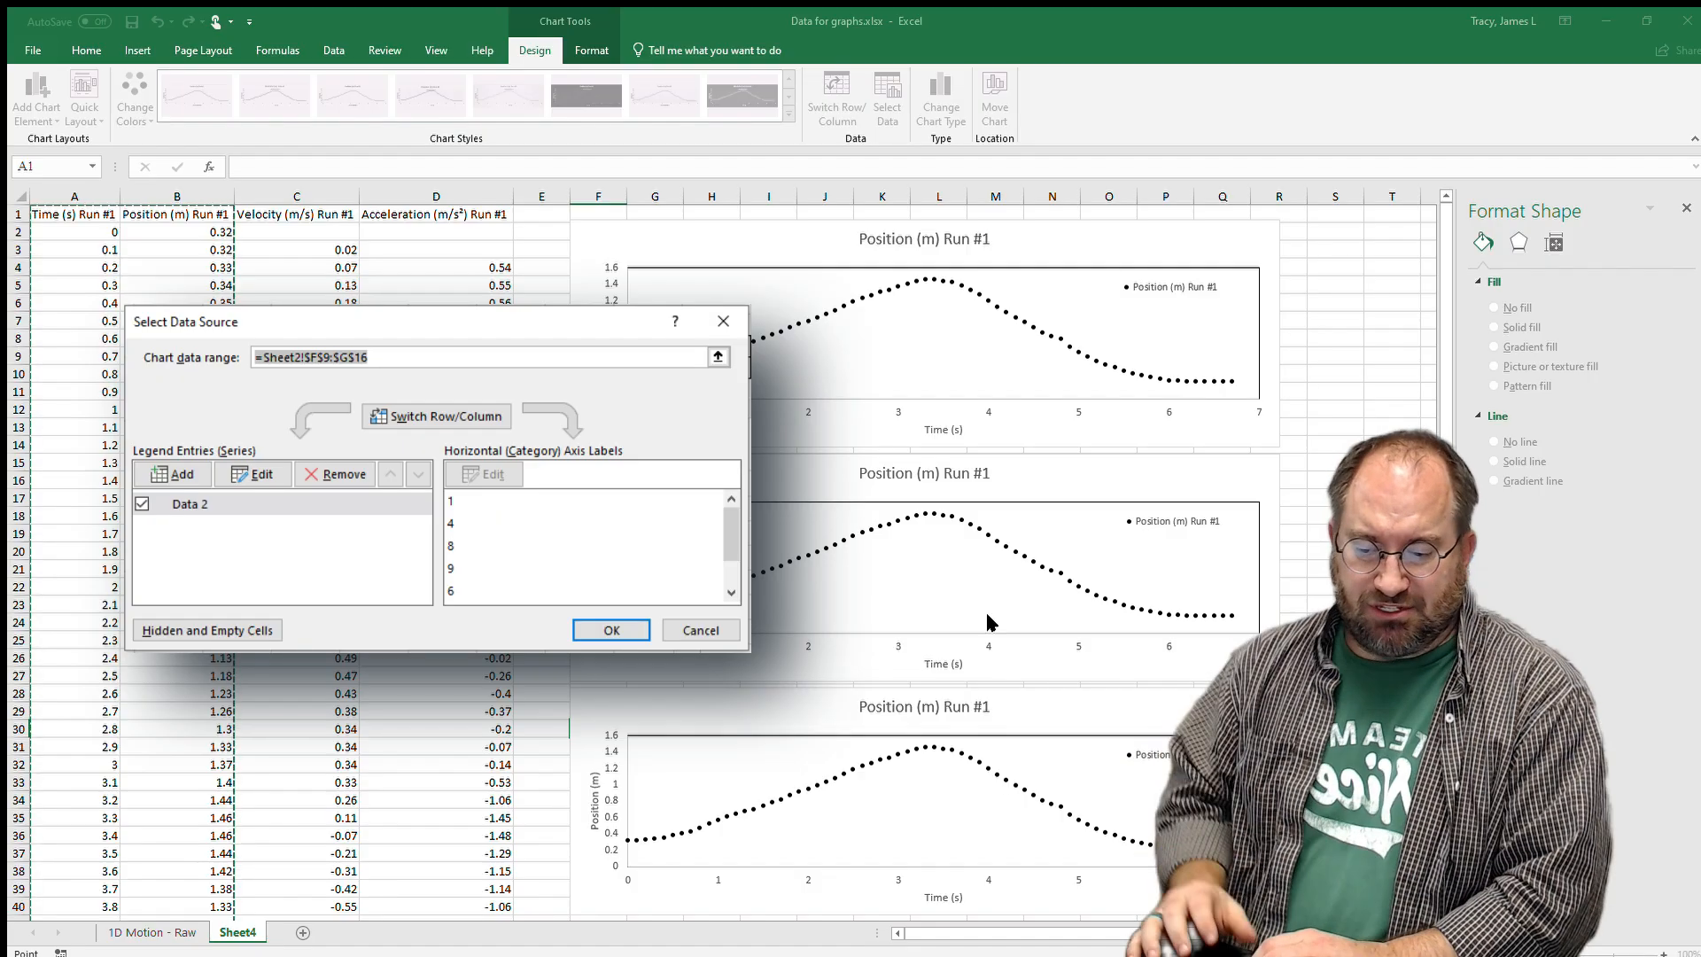
# Edit the middle chart's series to use the velocity header as name and column C as Y values.
pyautogui.click(963, 544)
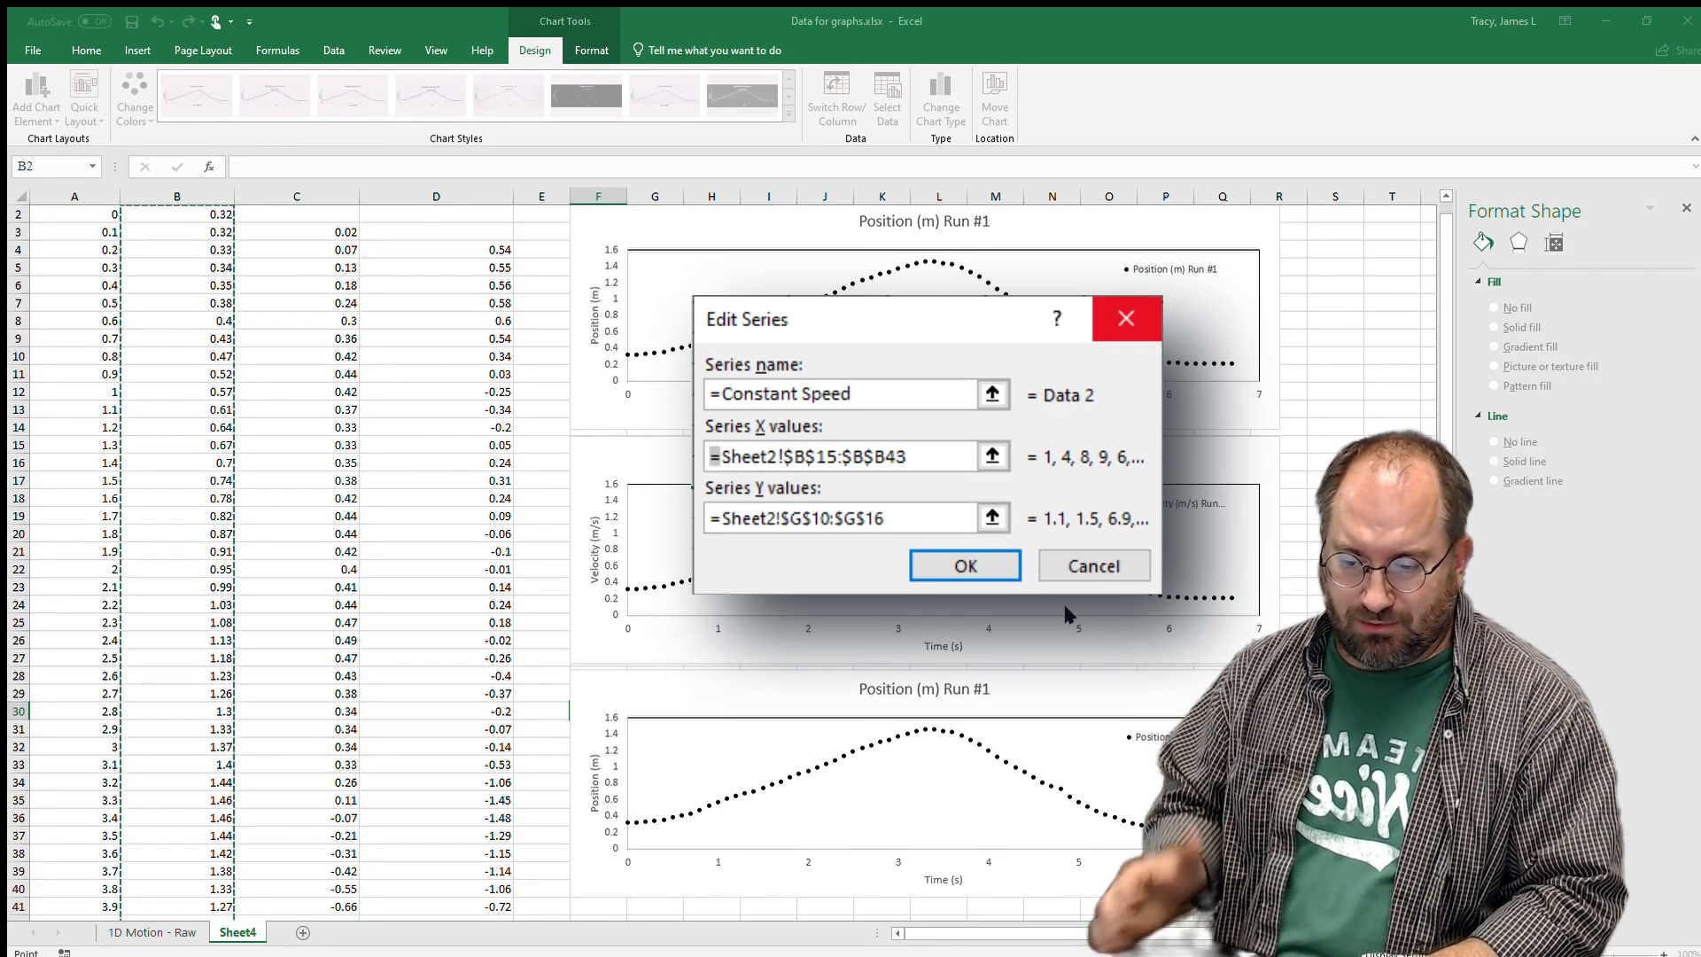
pyautogui.press('Escape')
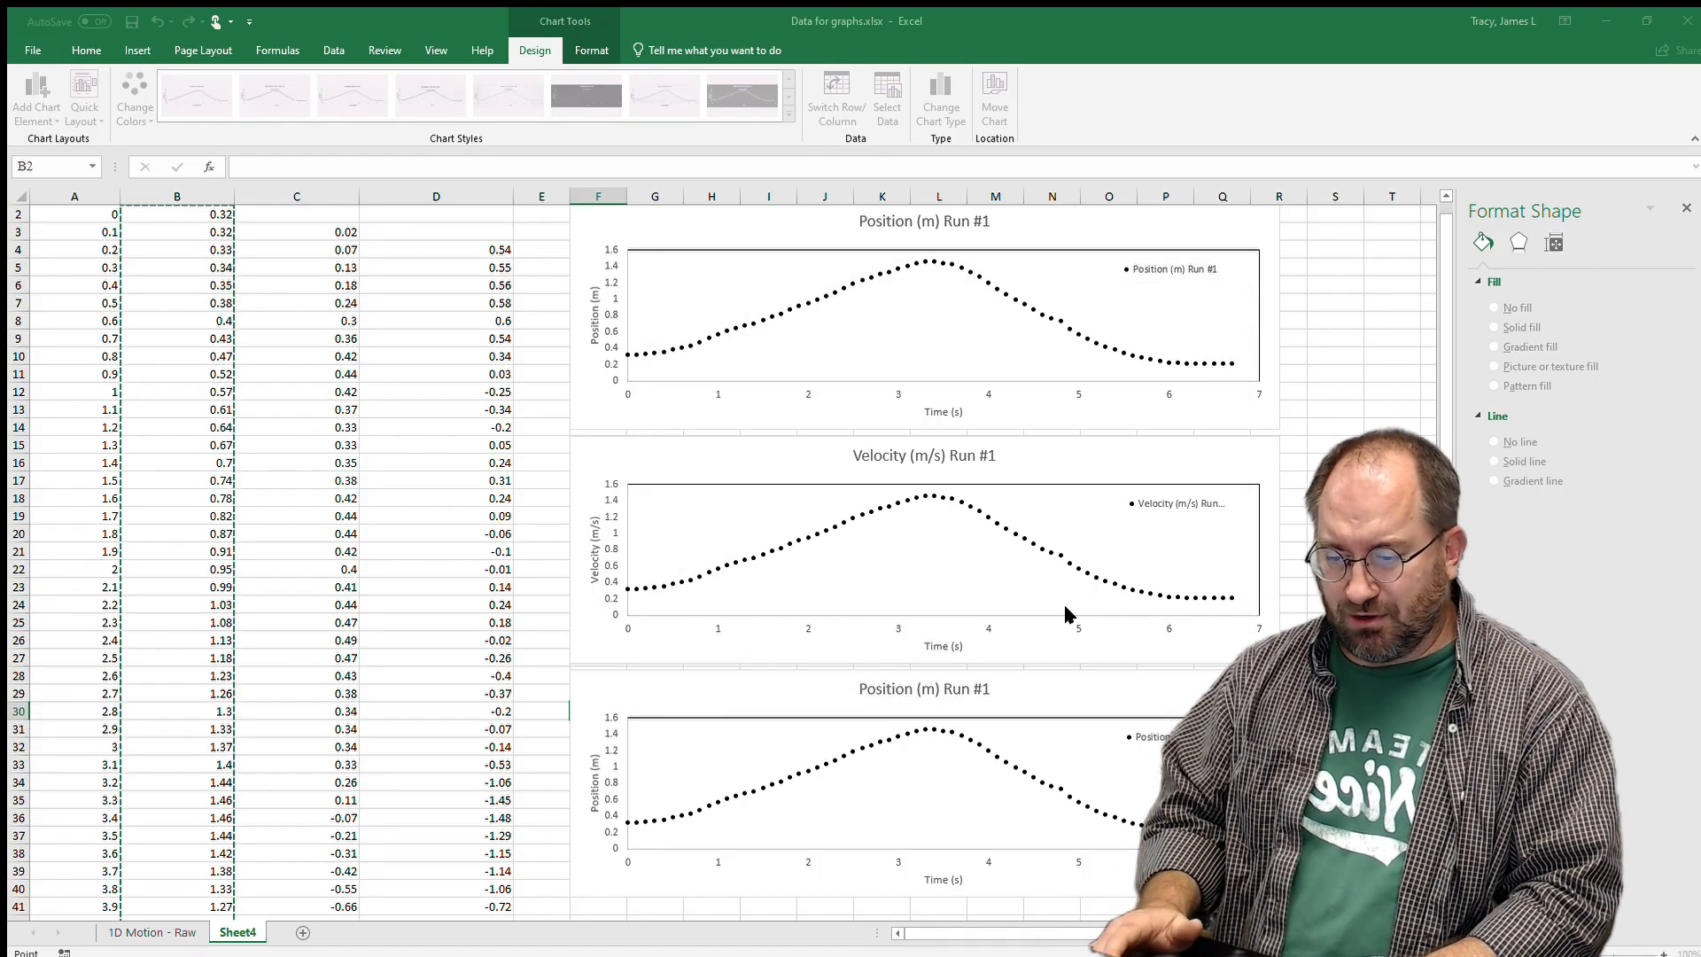
pyautogui.press('BackSpace')
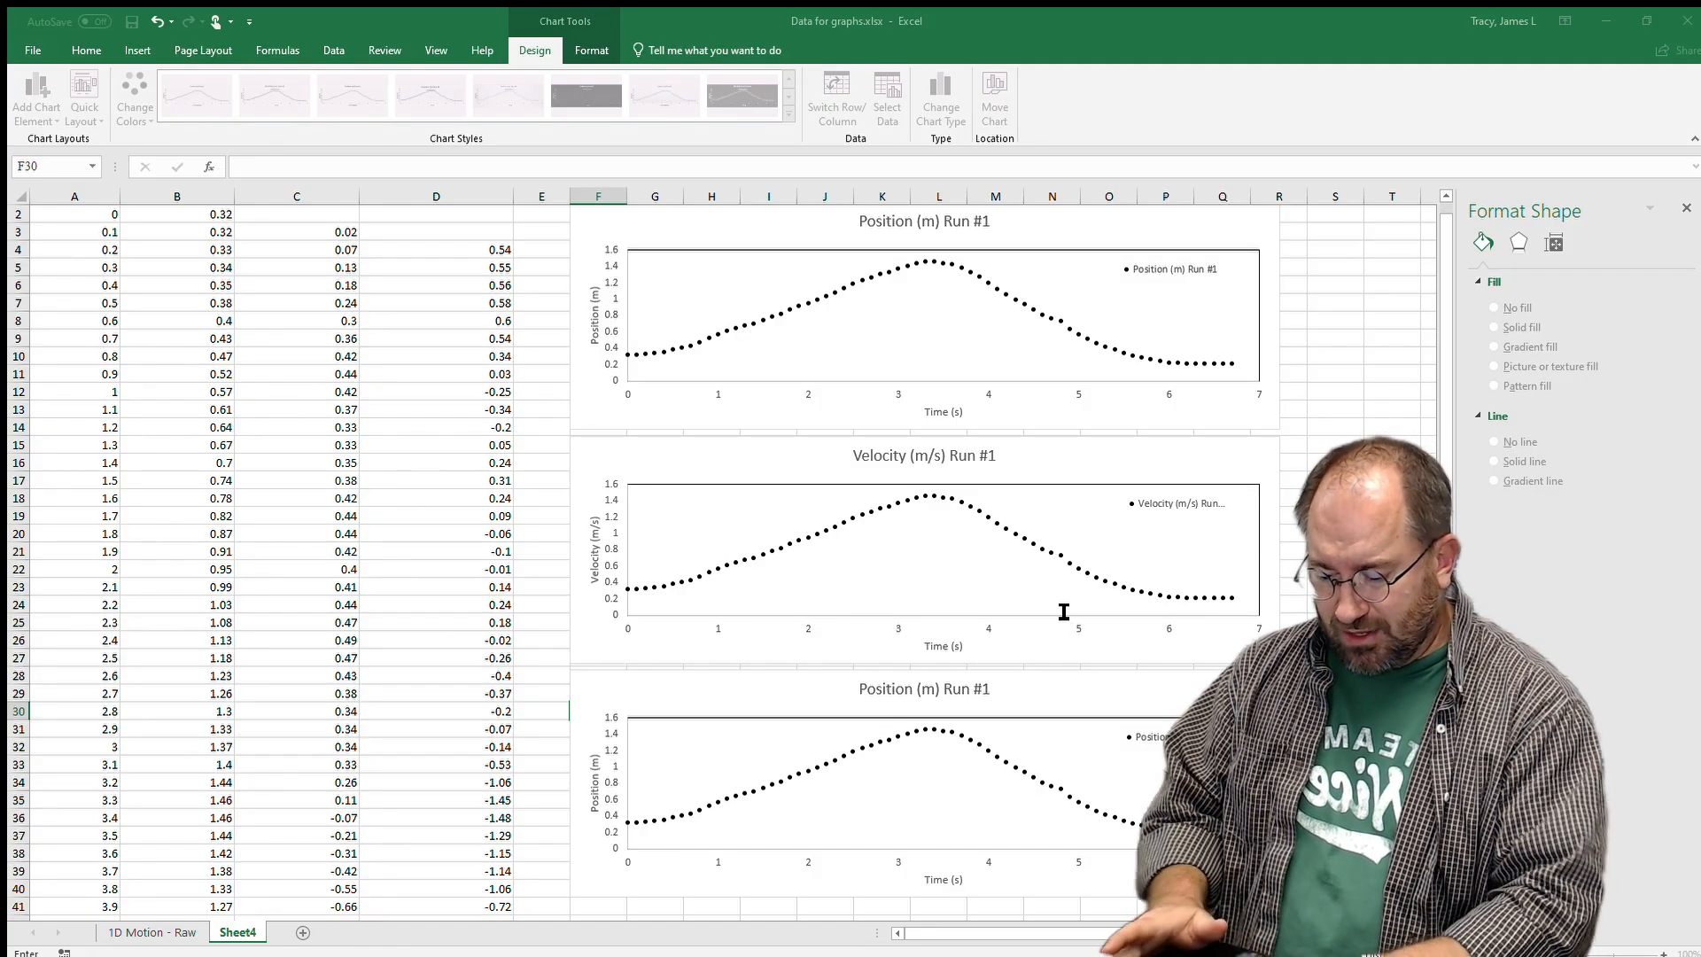
pyautogui.press('Return')
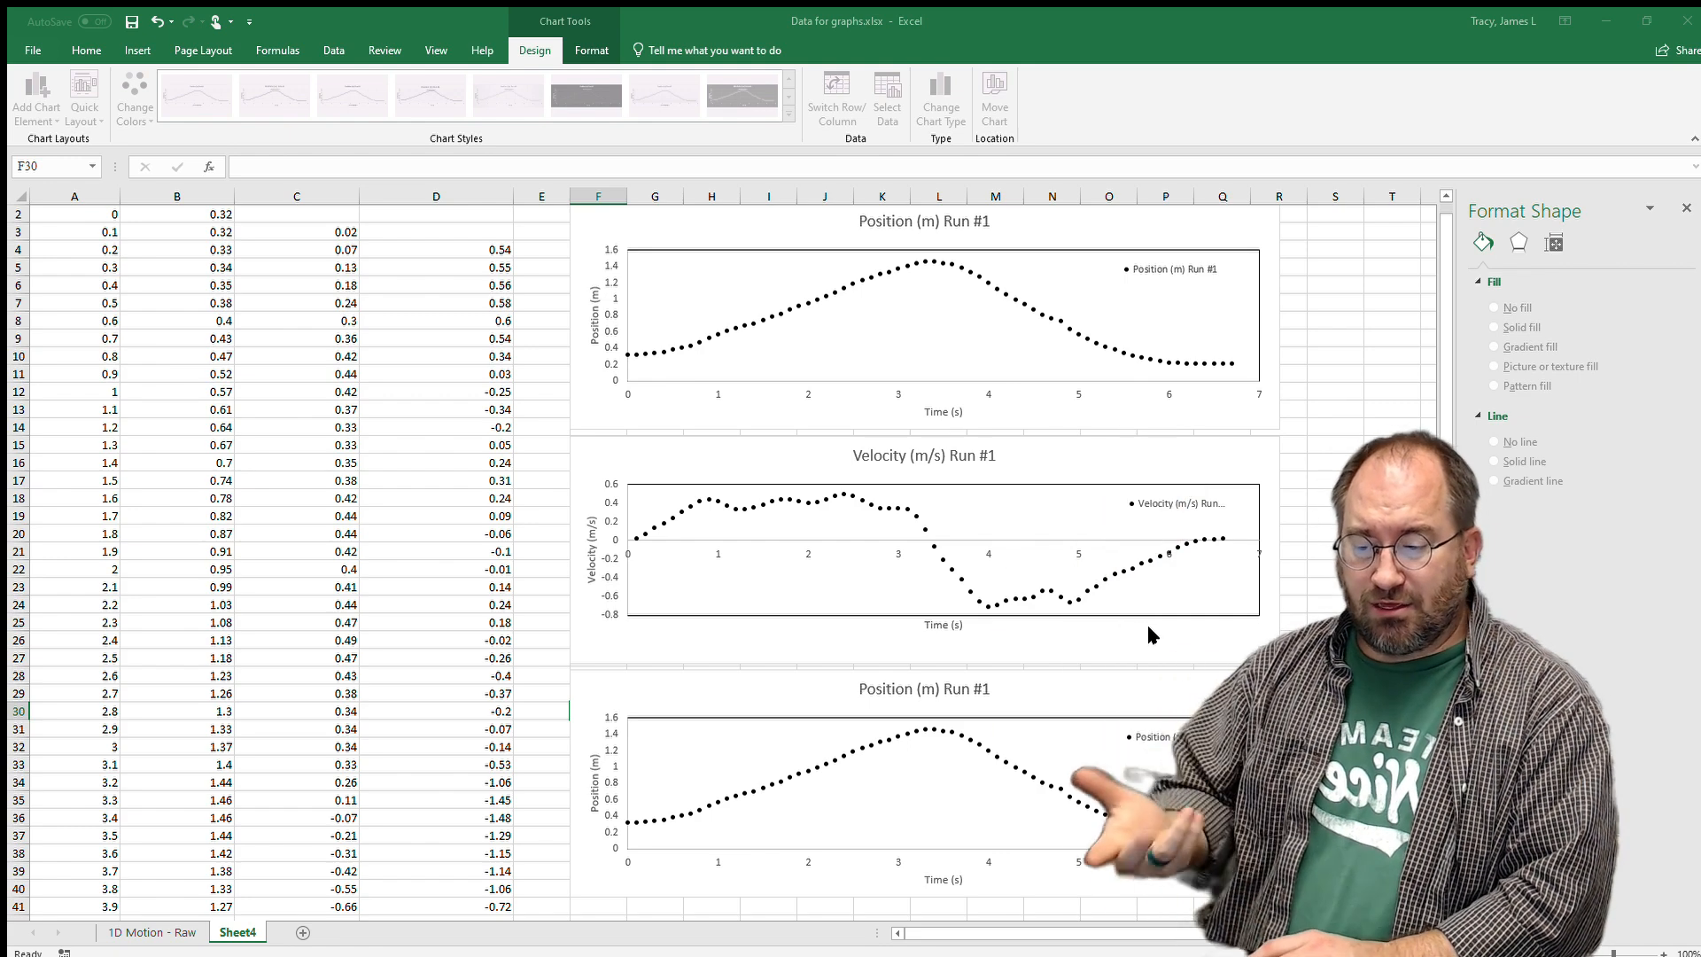
pyautogui.click(1148, 609)
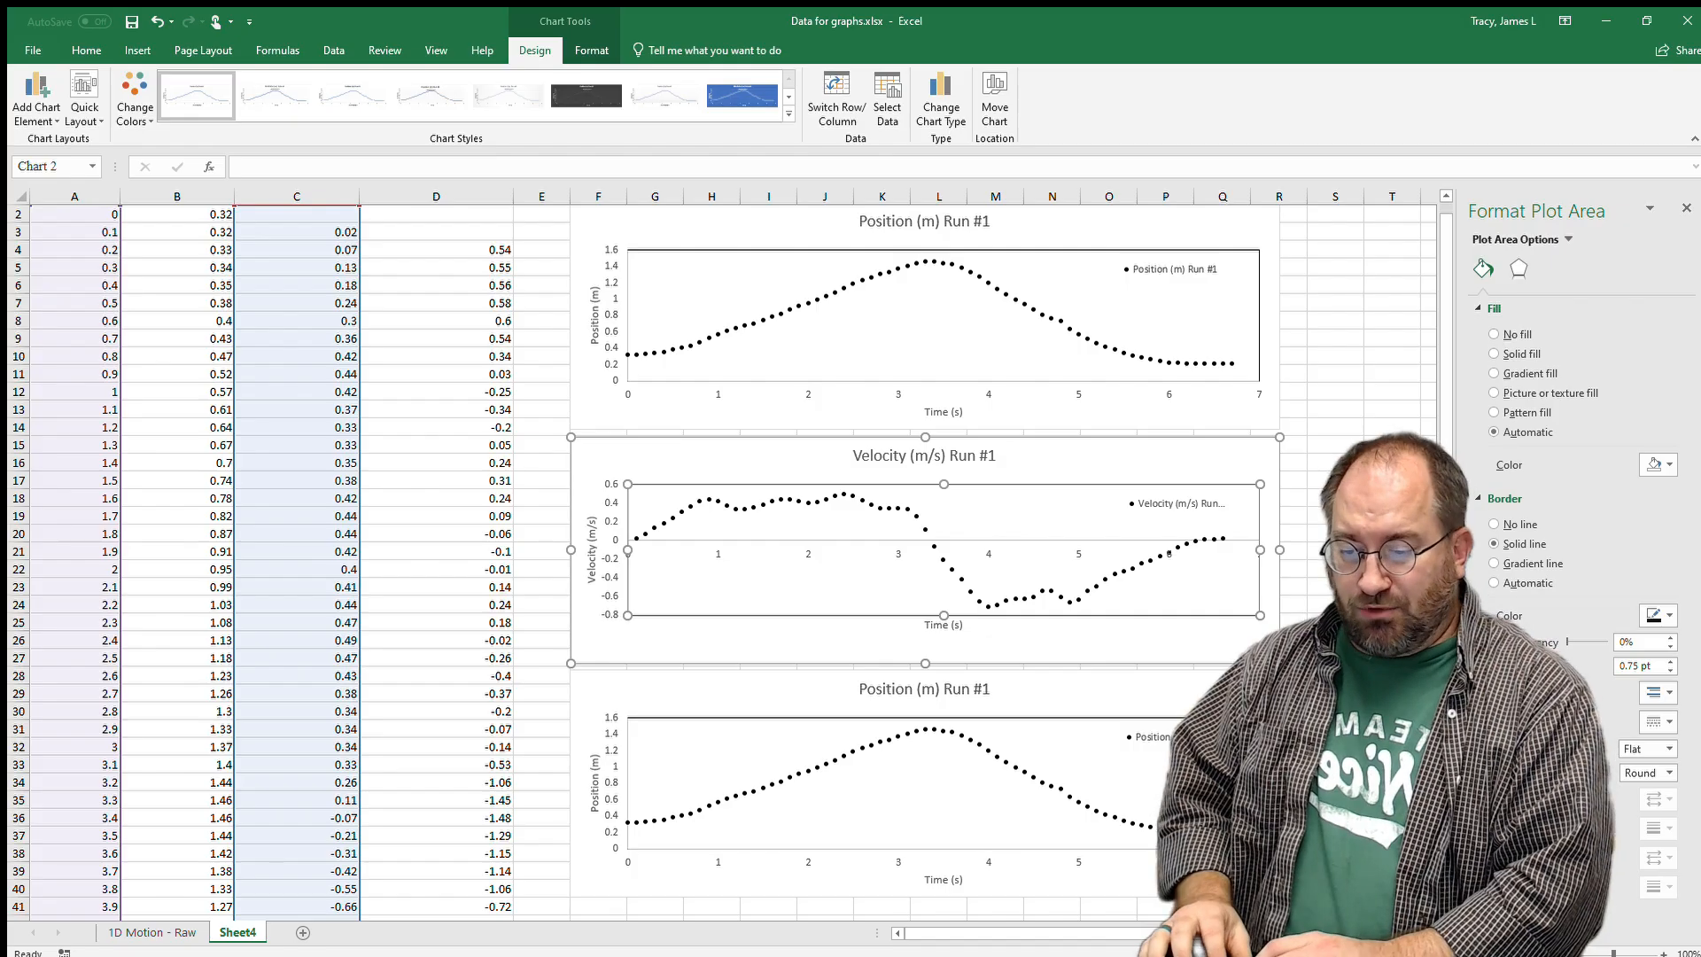
# Retitle the bottom chart's vertical axis Acceleration (m/s²), with the 2 formatted as superscript.
pyautogui.click(1132, 703)
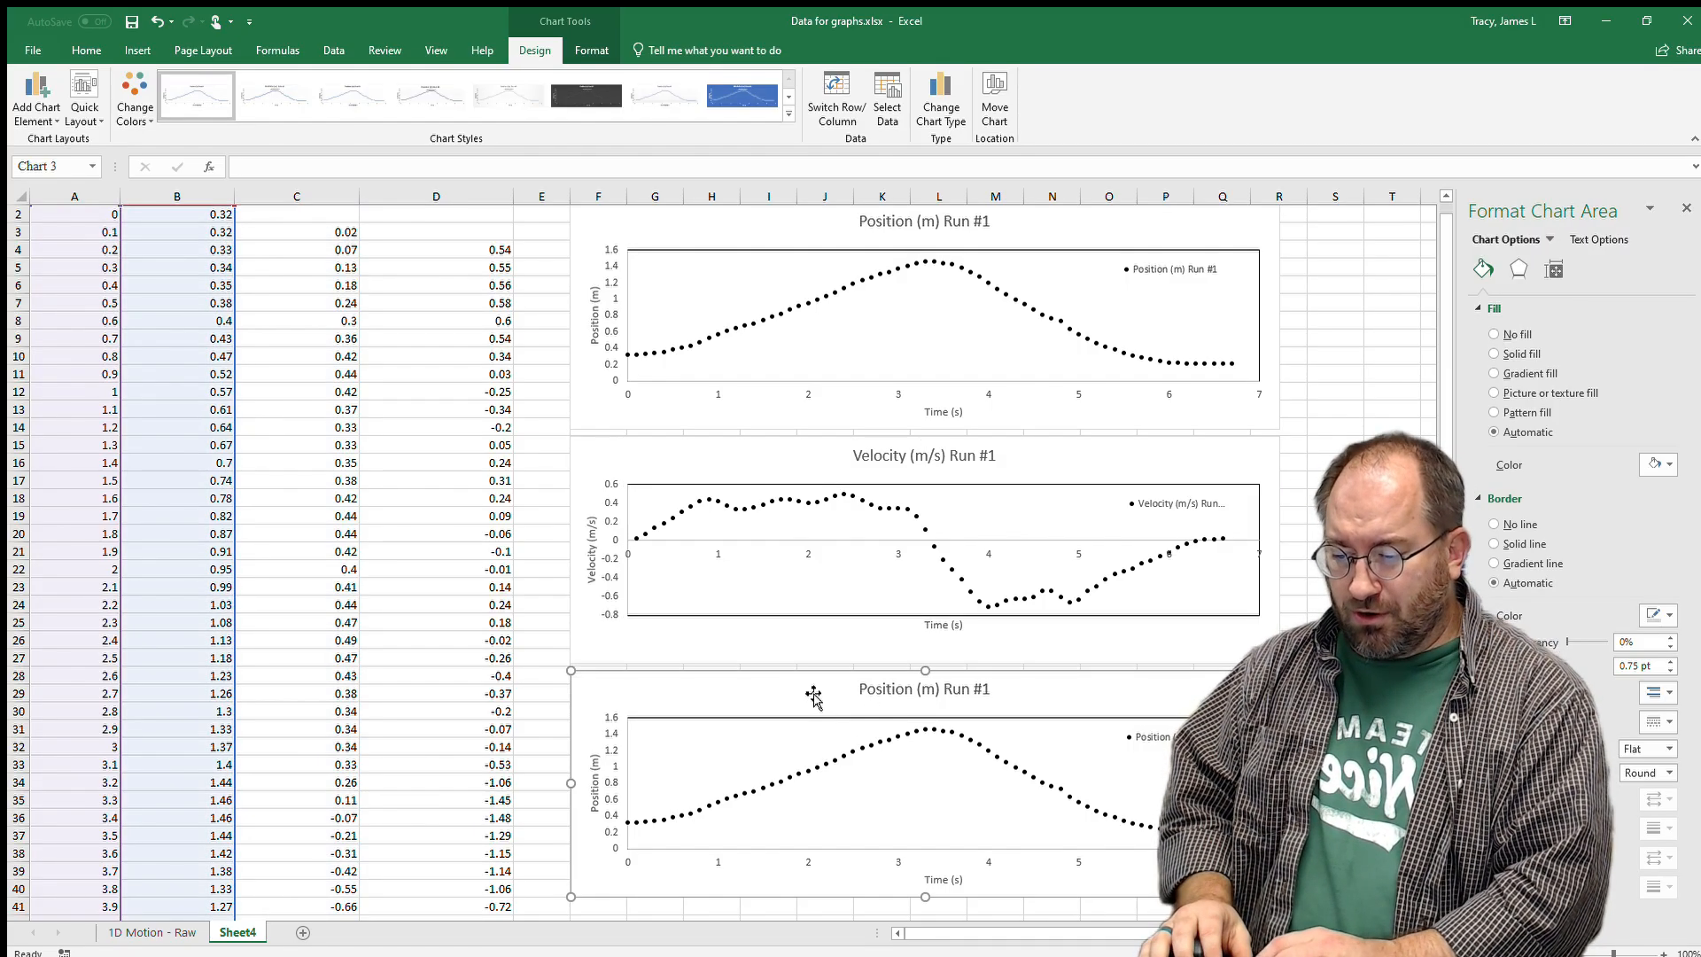
pyautogui.click(594, 788)
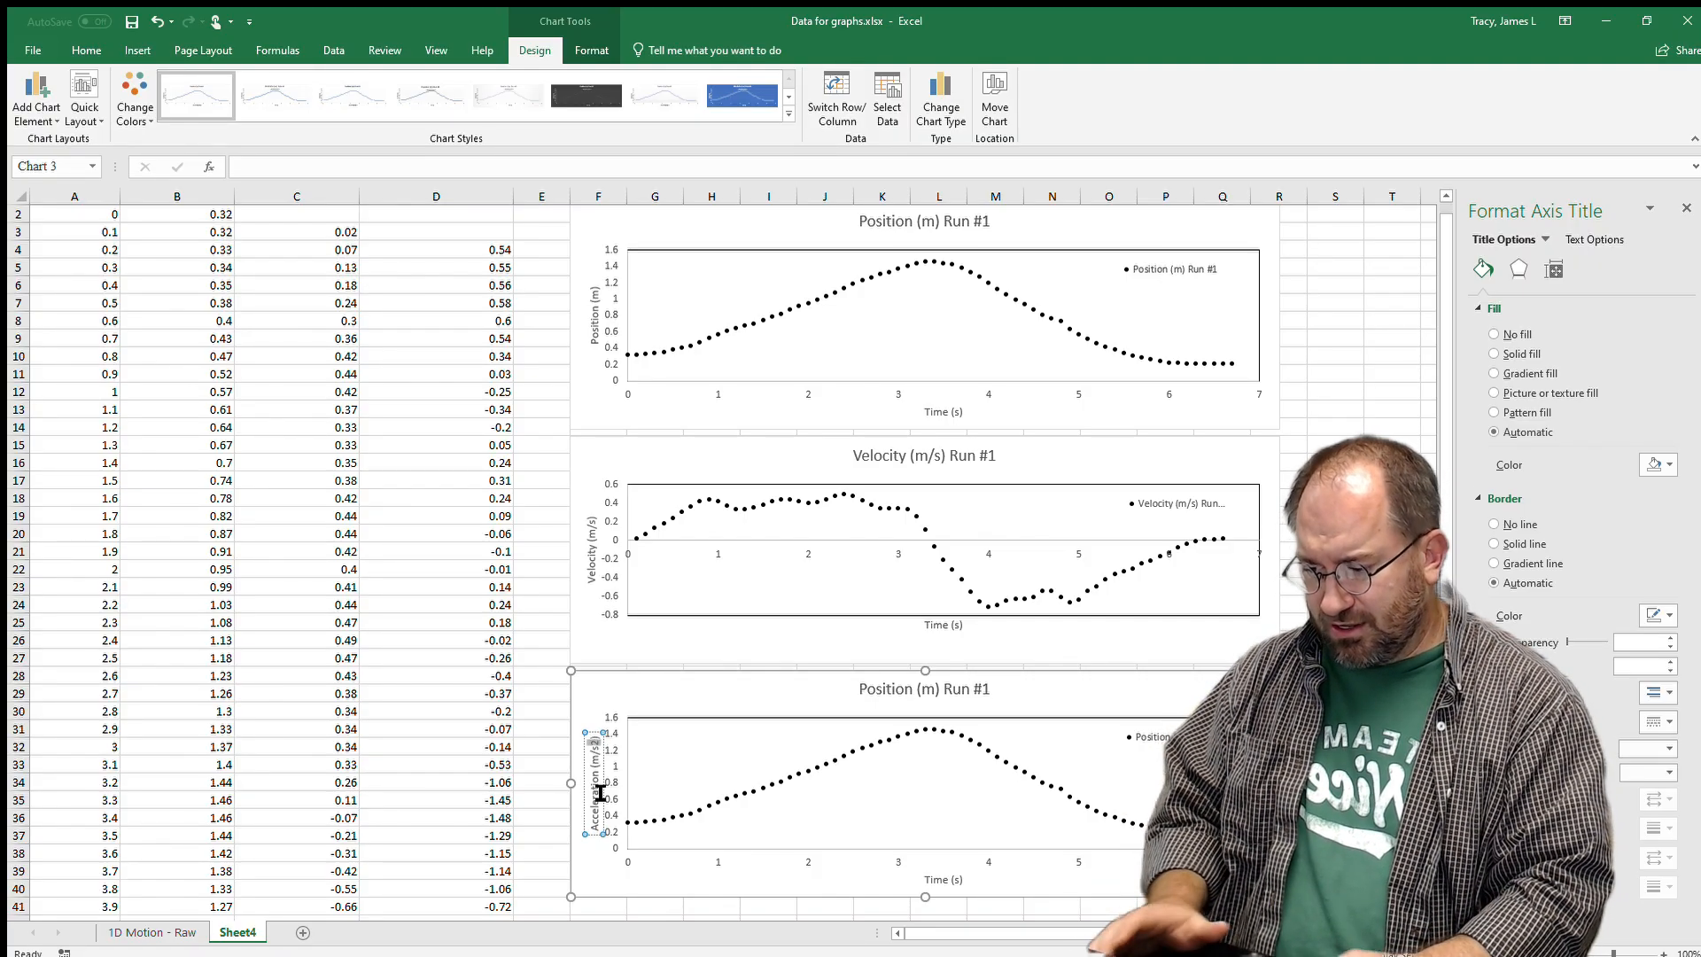
pyautogui.click(86, 51)
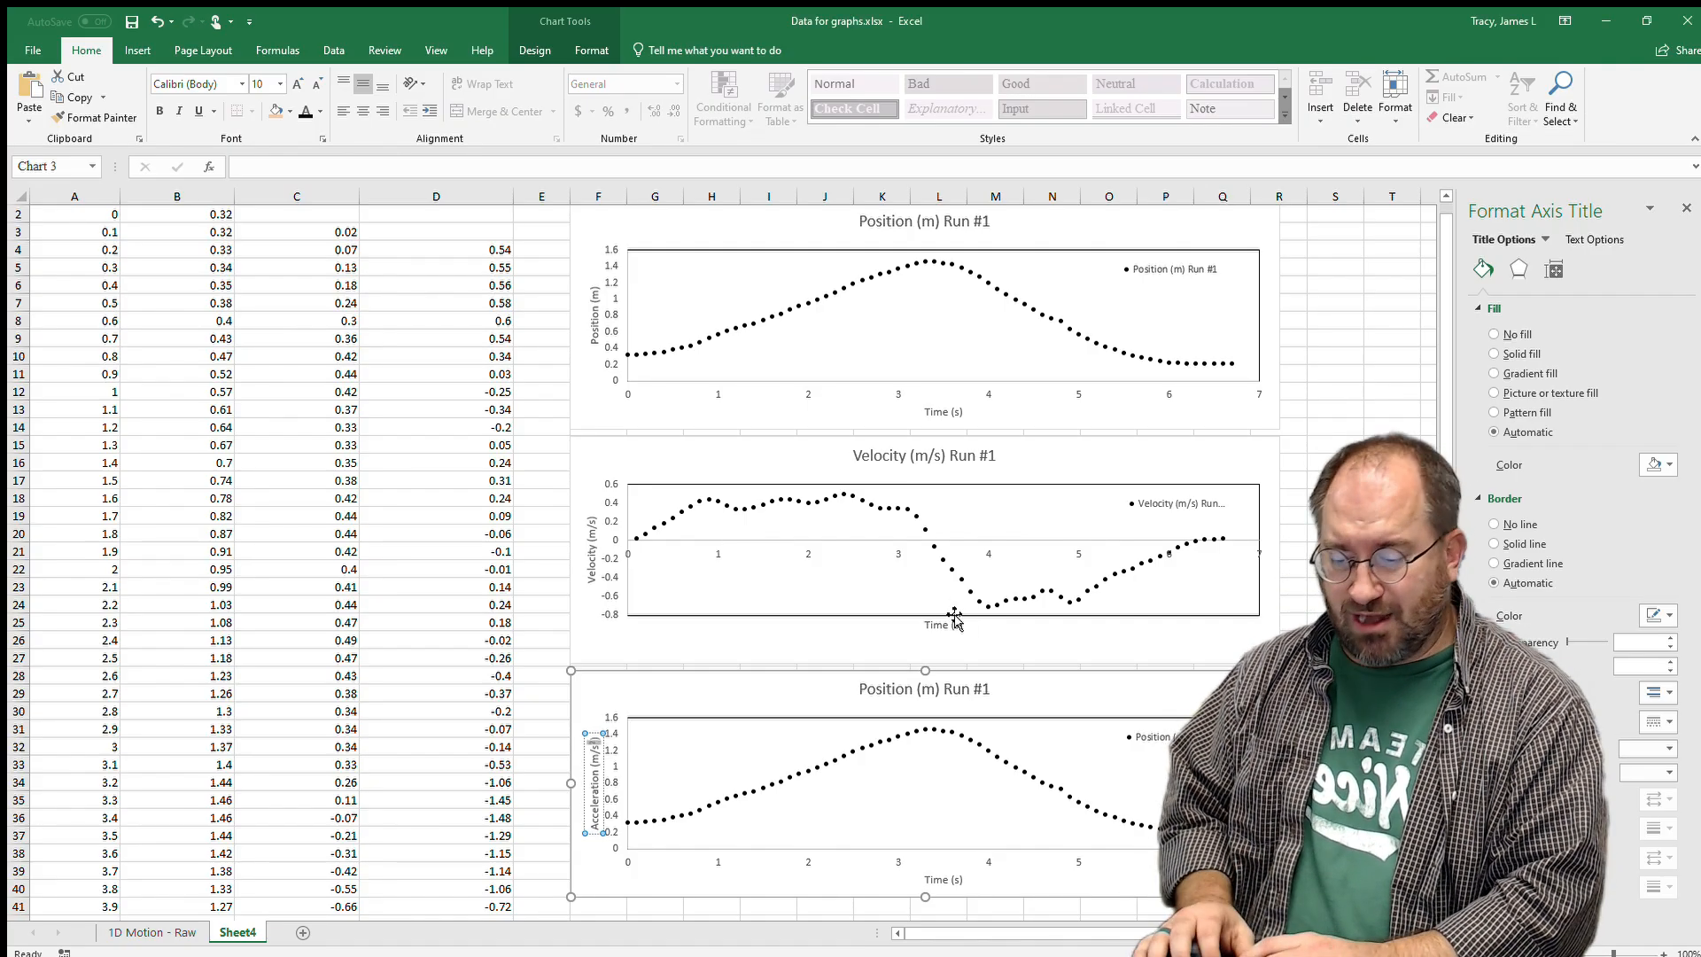
pyautogui.click(918, 775)
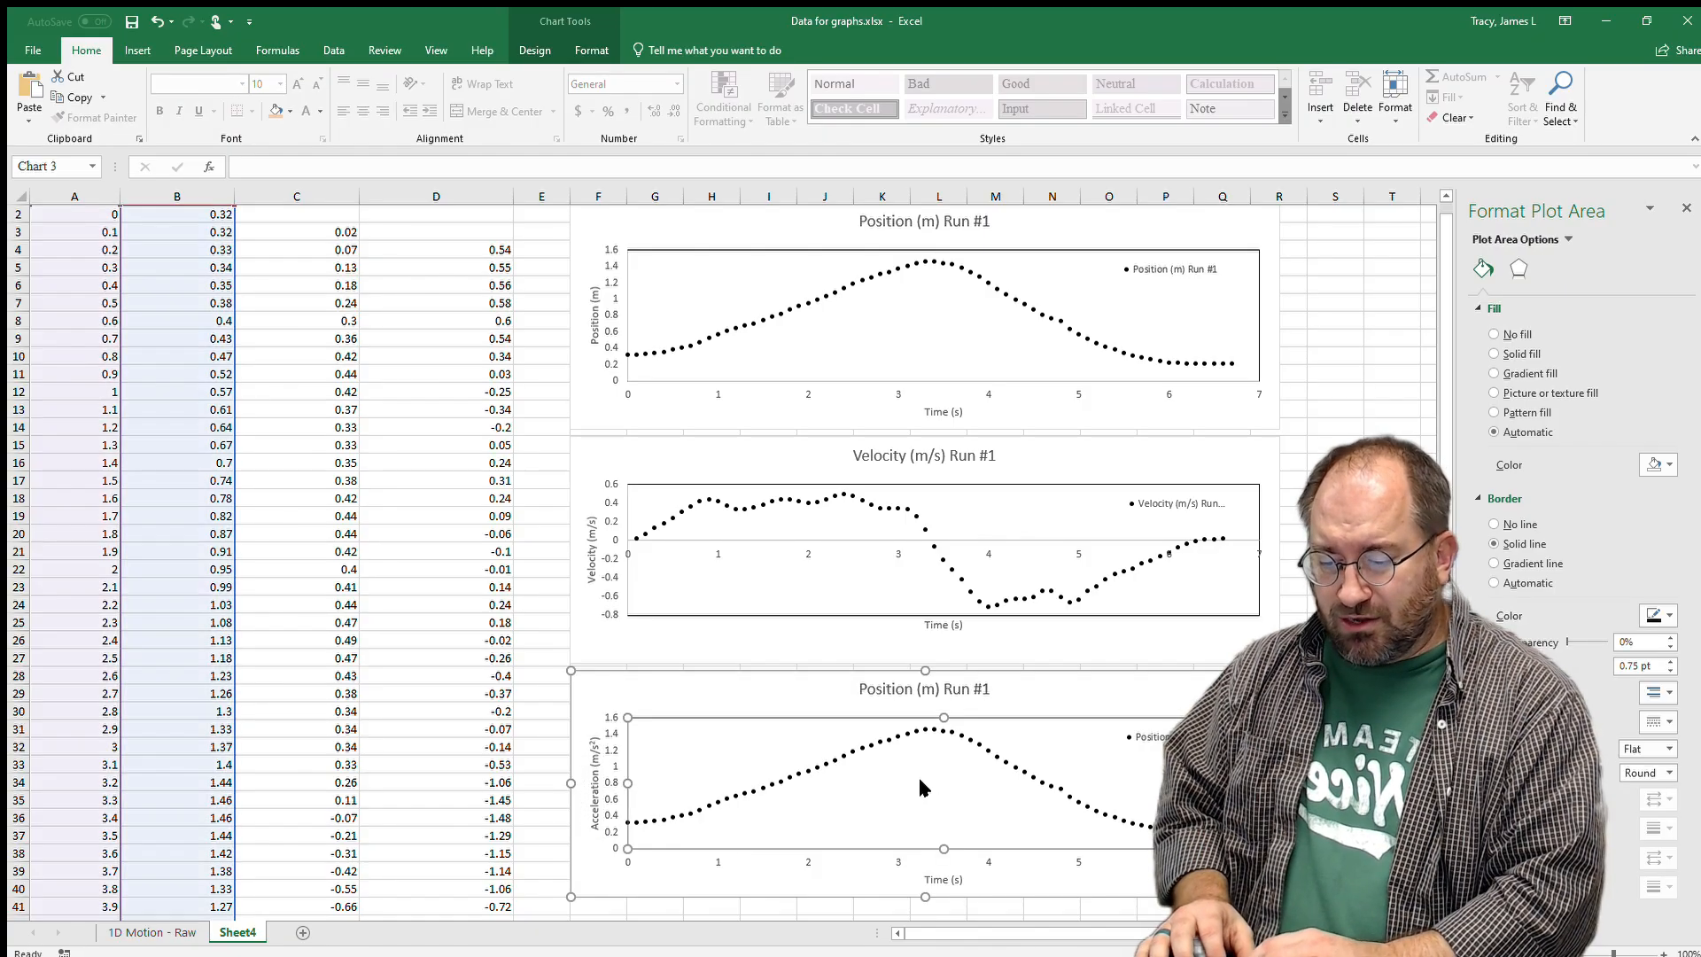
pyautogui.scroll(1, 957, 883)
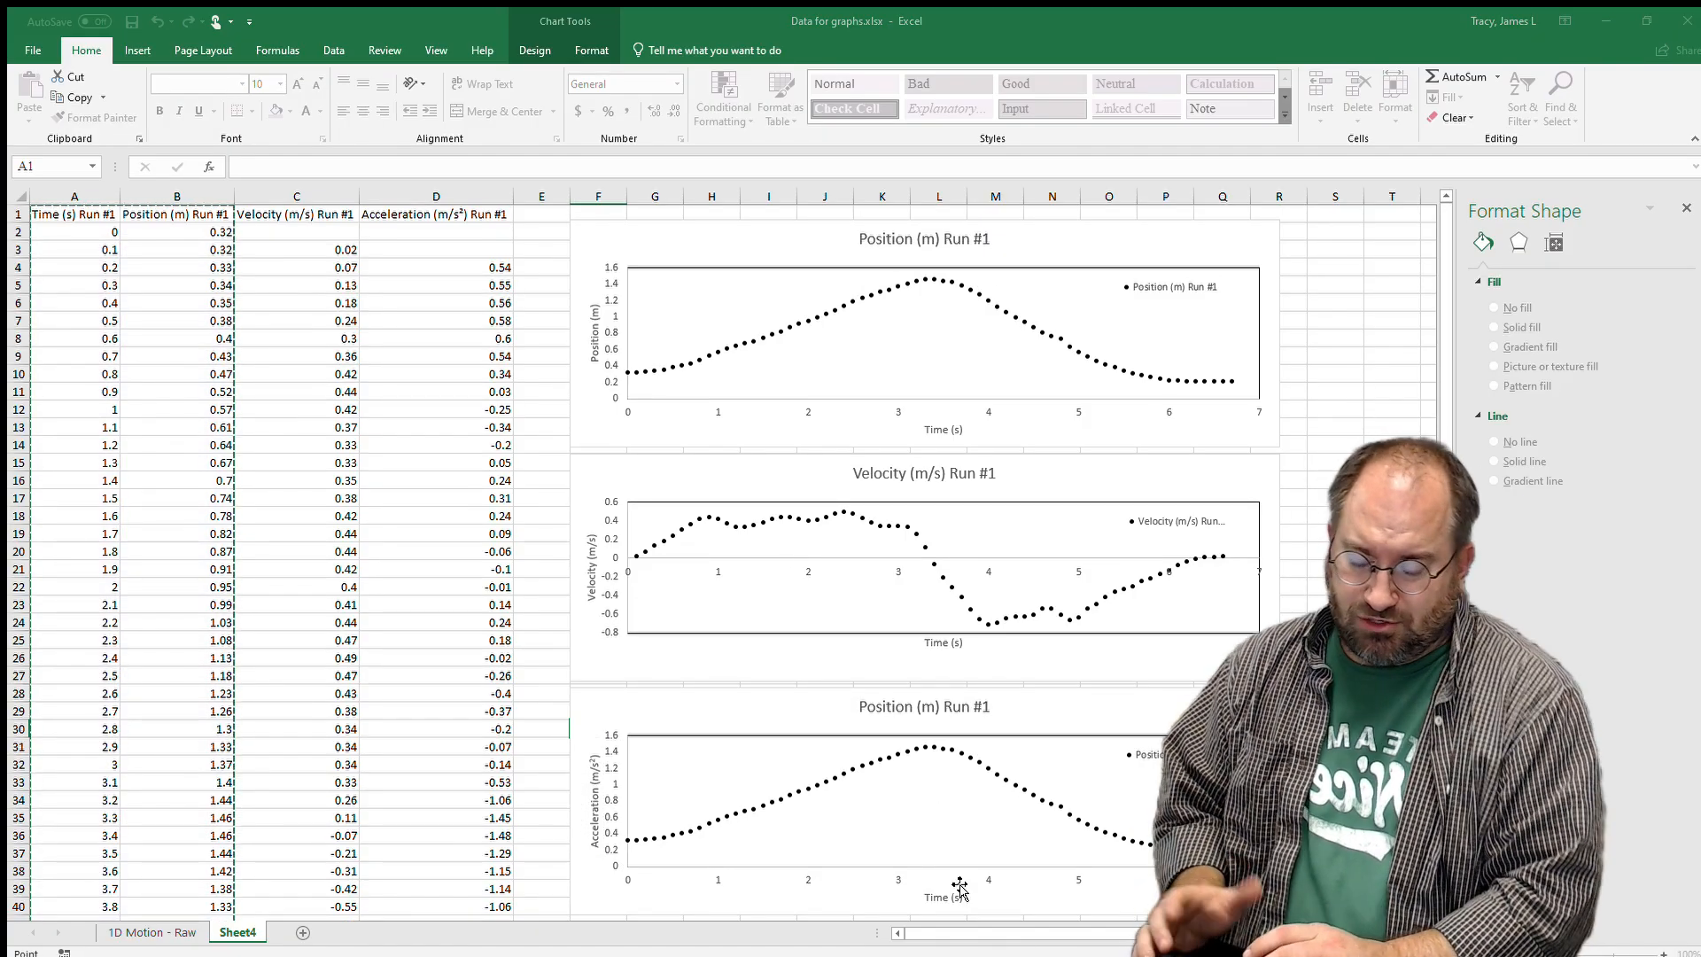
# Edit the bottom chart's series to take its name from D1 and its Y values from column D.
pyautogui.press('Escape')
pyautogui.click(959, 540)
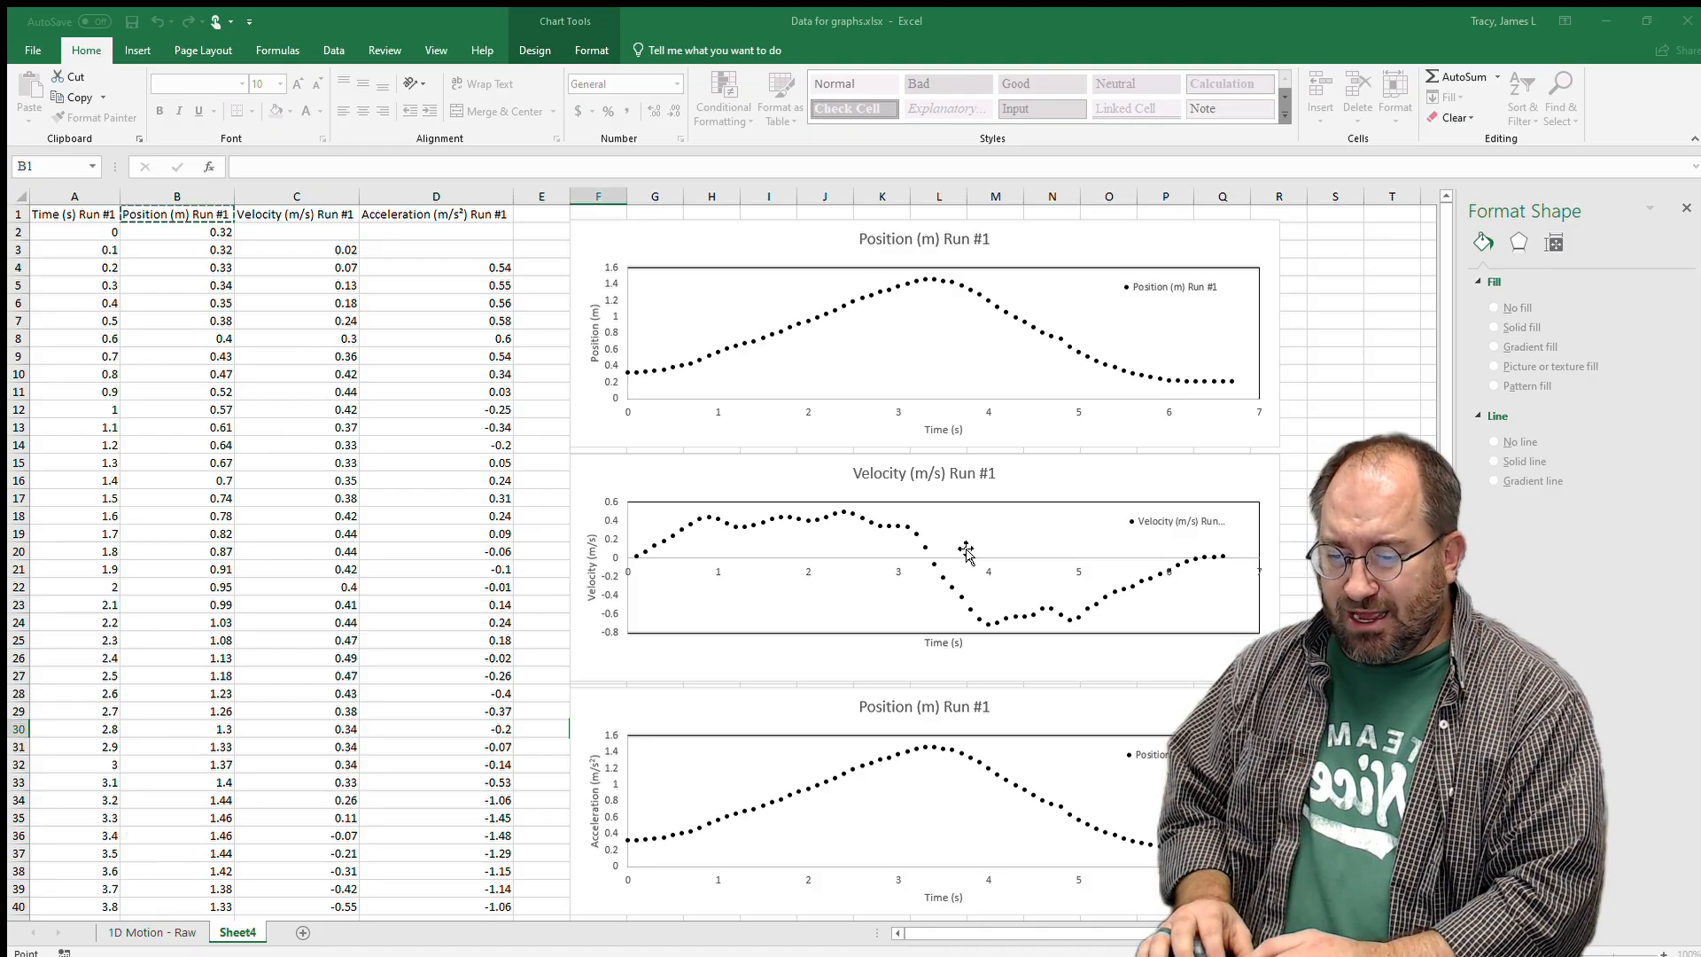
pyautogui.click(417, 214)
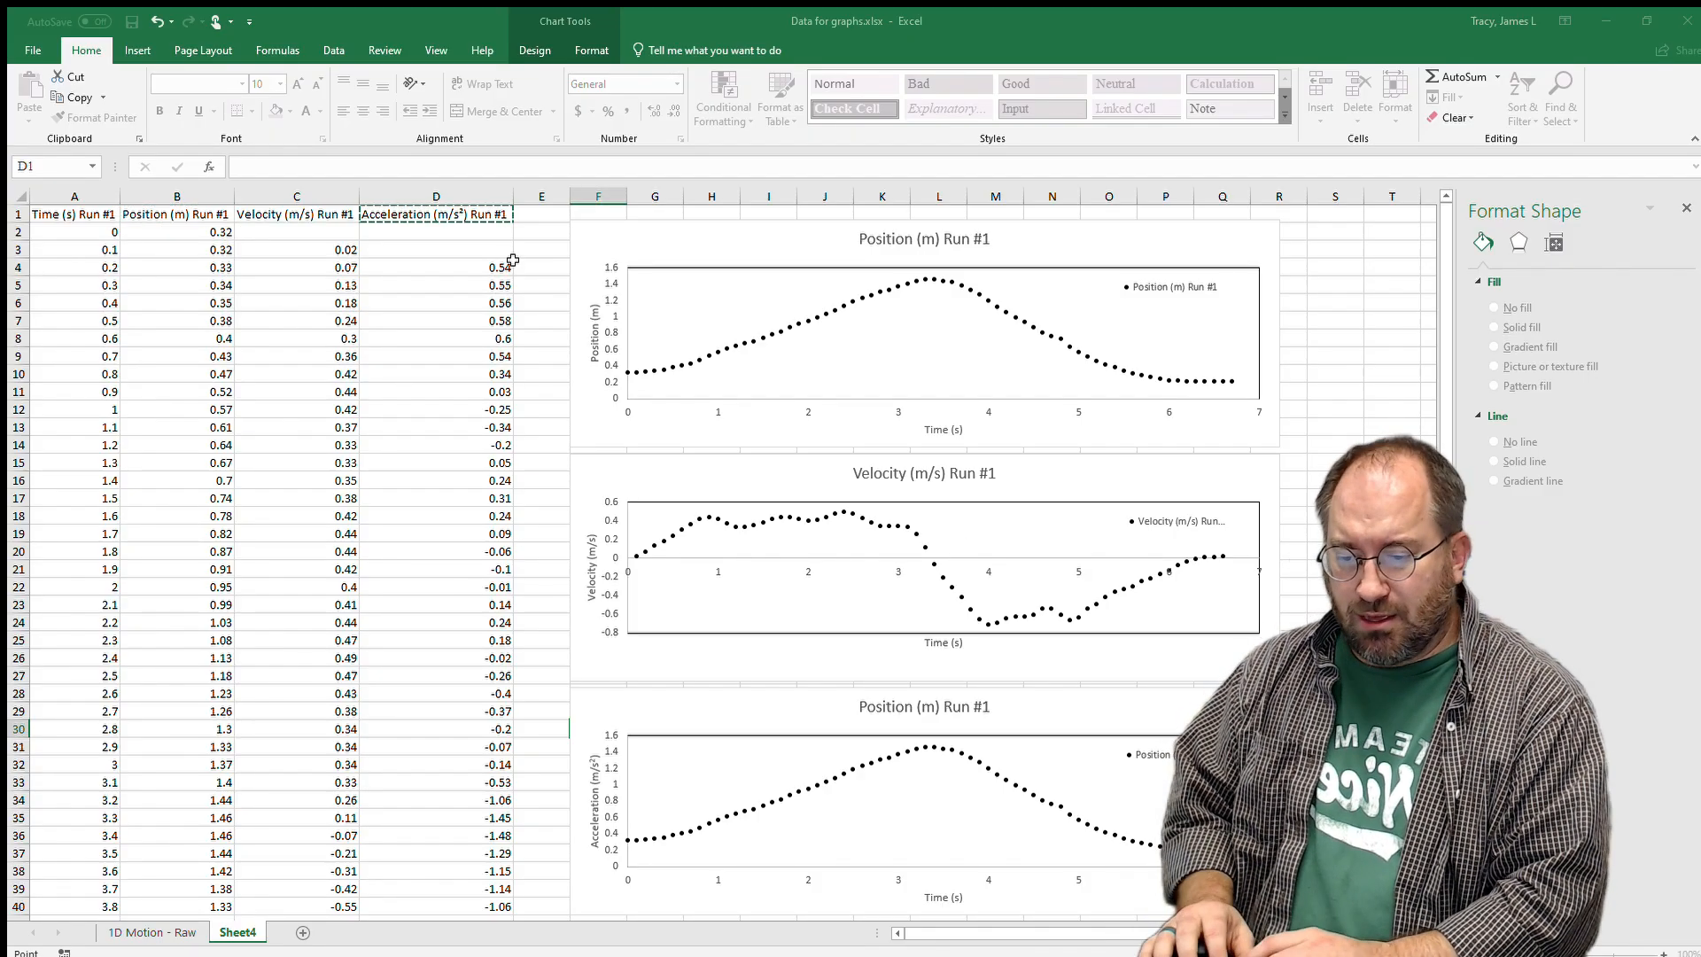
pyautogui.click(1041, 603)
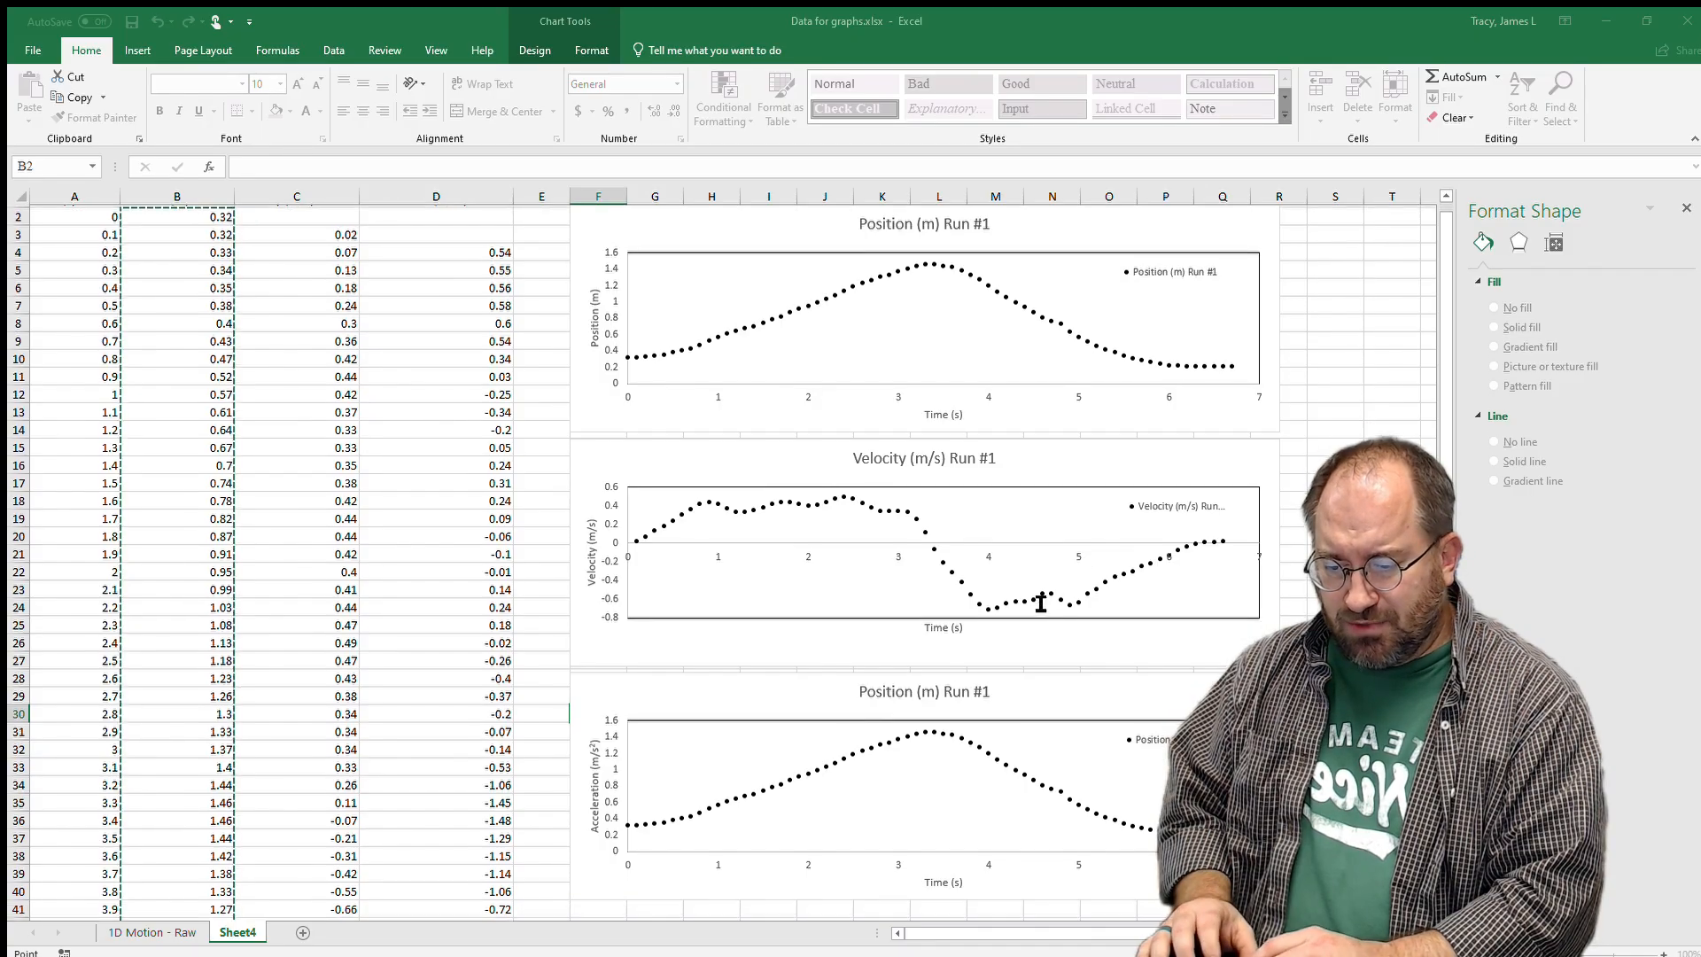
pyautogui.press('Return')
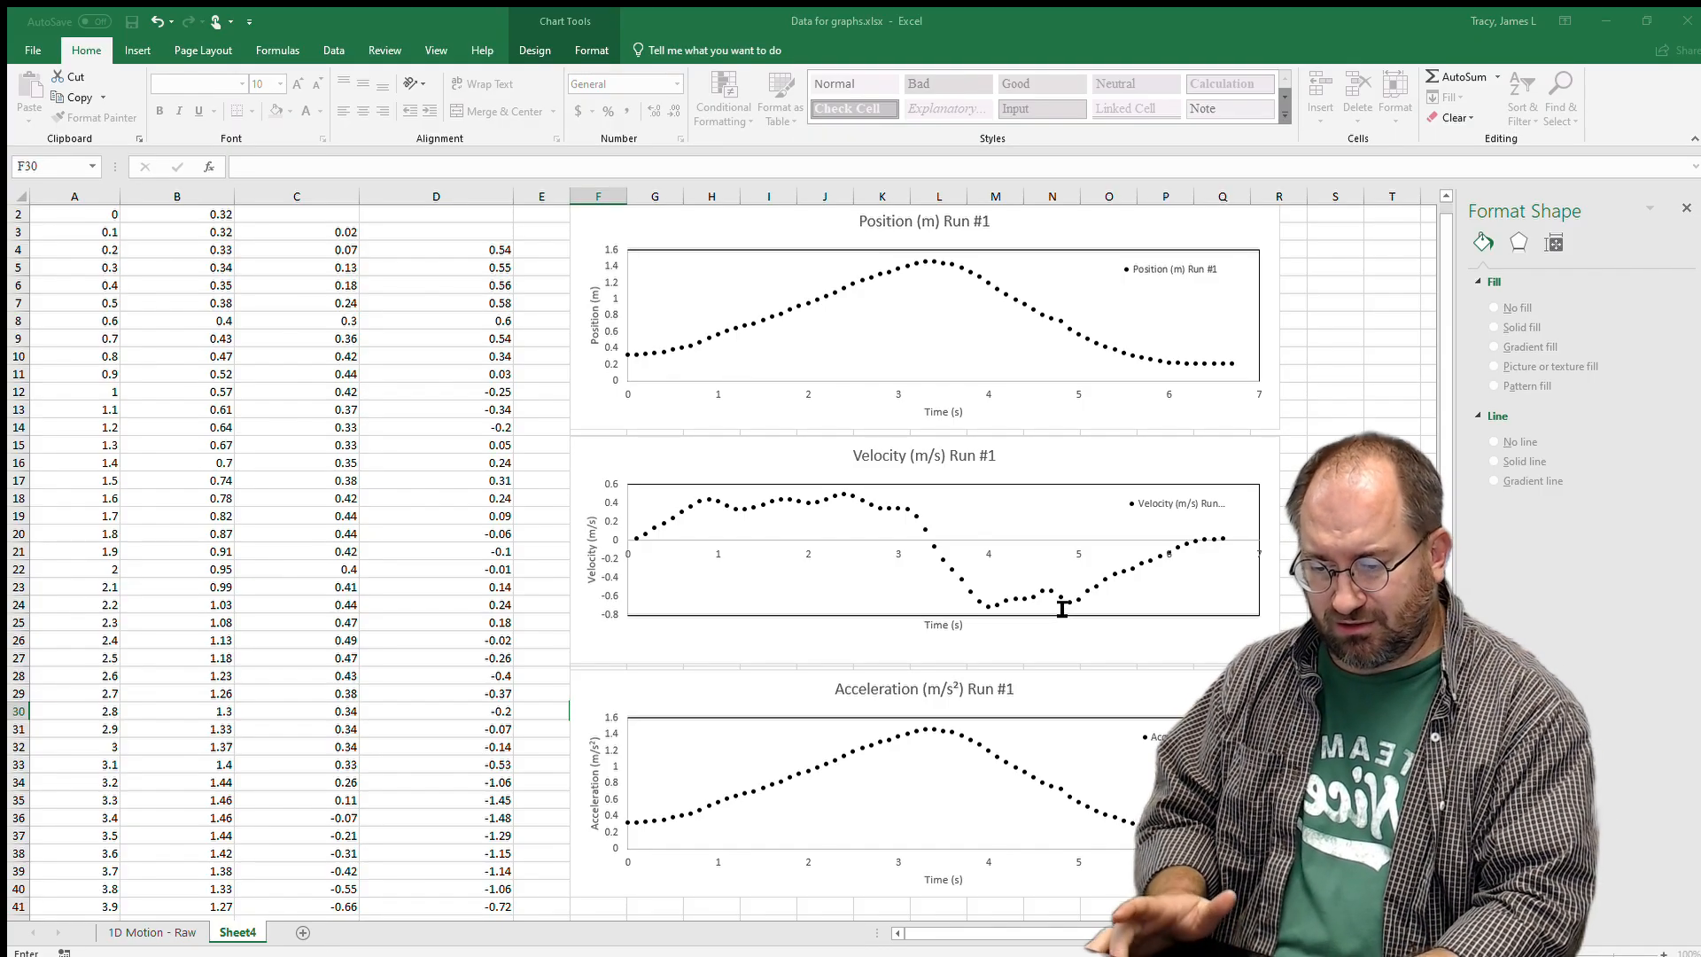
pyautogui.press('Return')
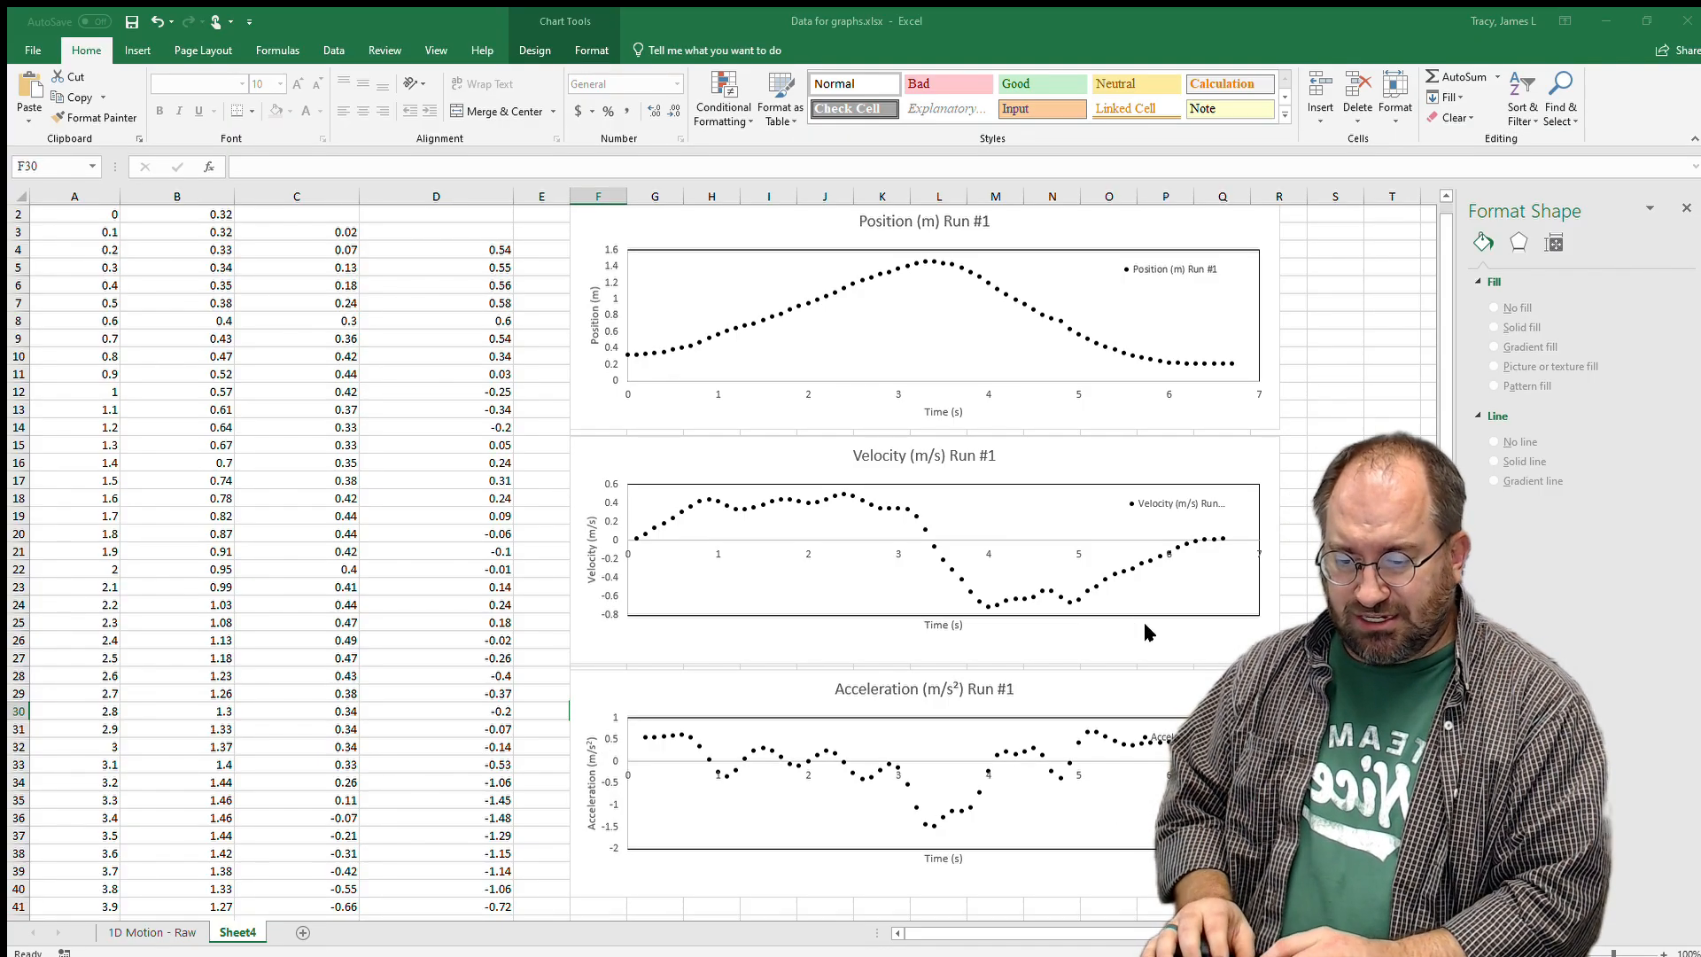
pyautogui.click(1201, 797)
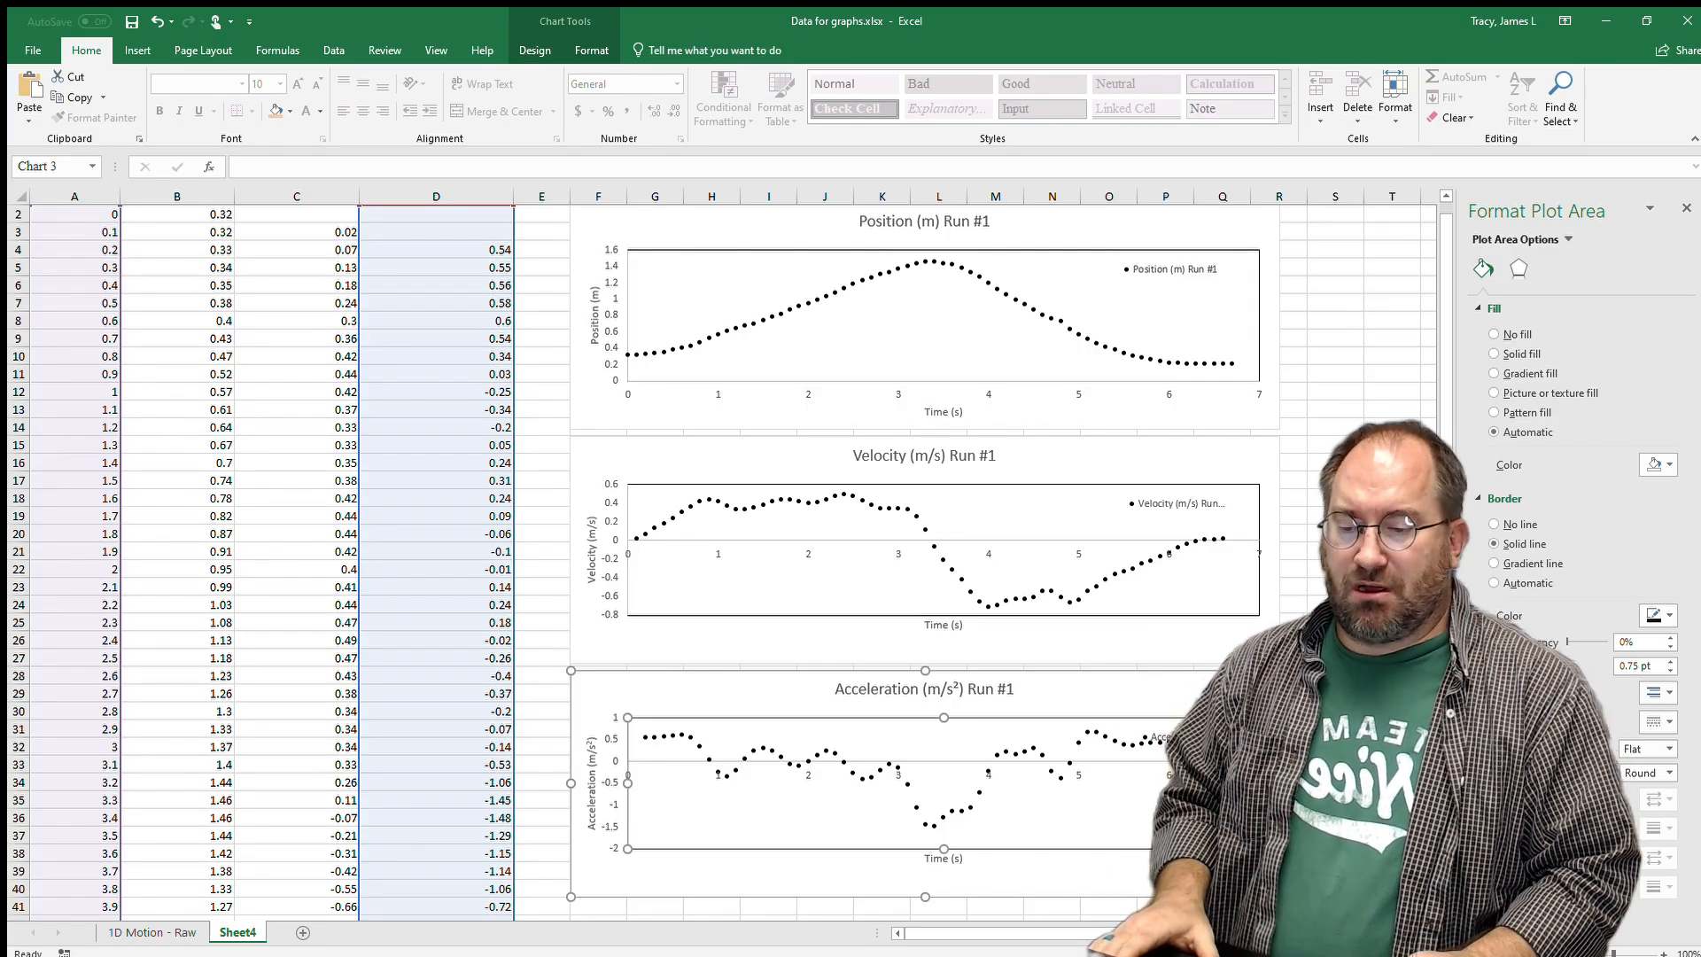
# Deselect the charts by selecting an empty cell outside them.
pyautogui.click(1392, 622)
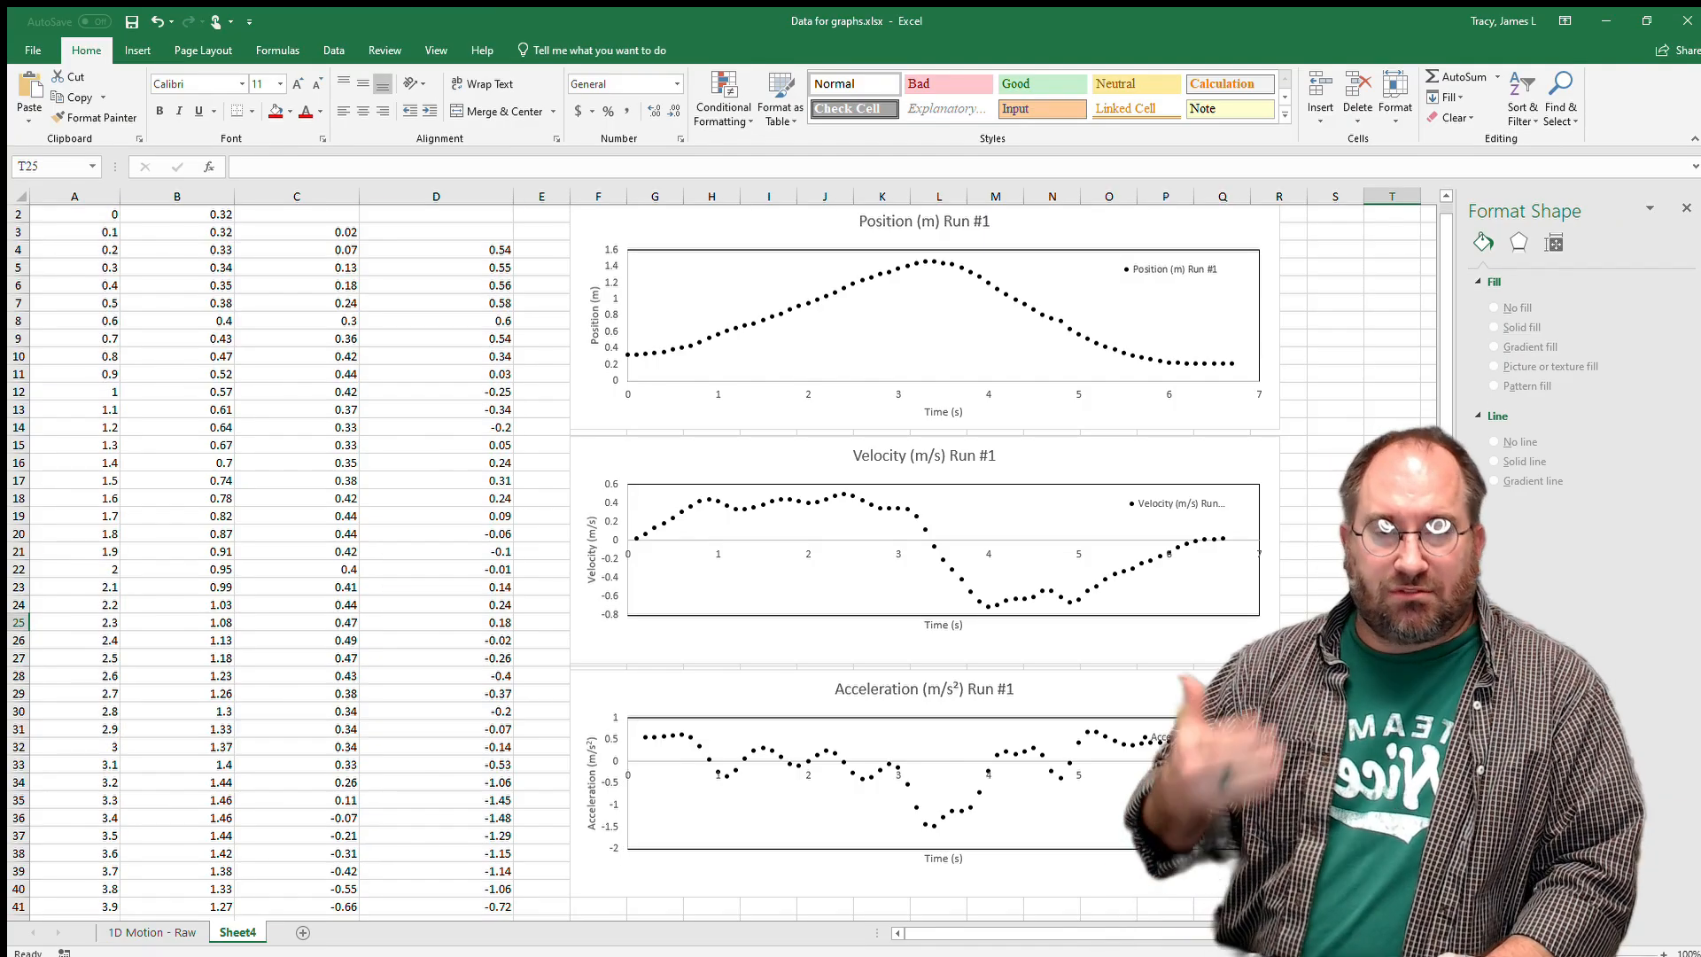
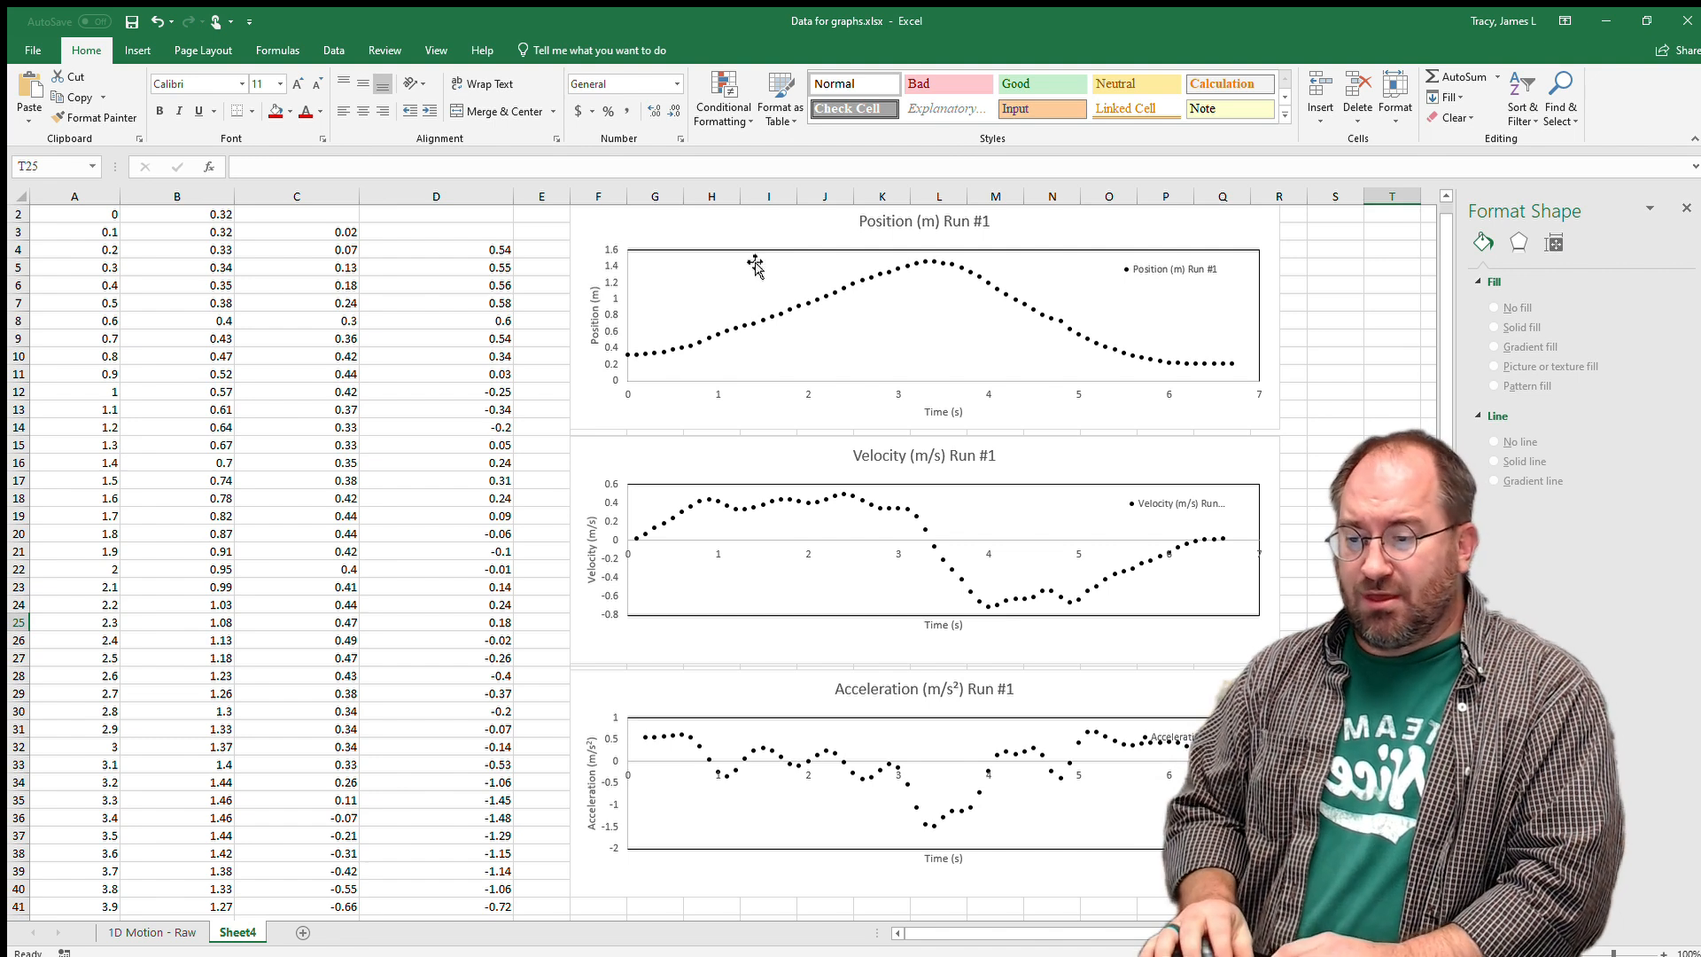
# In Select Data, rename the Position chart's original series to Raw and add a new Series2.
pyautogui.click(746, 266)
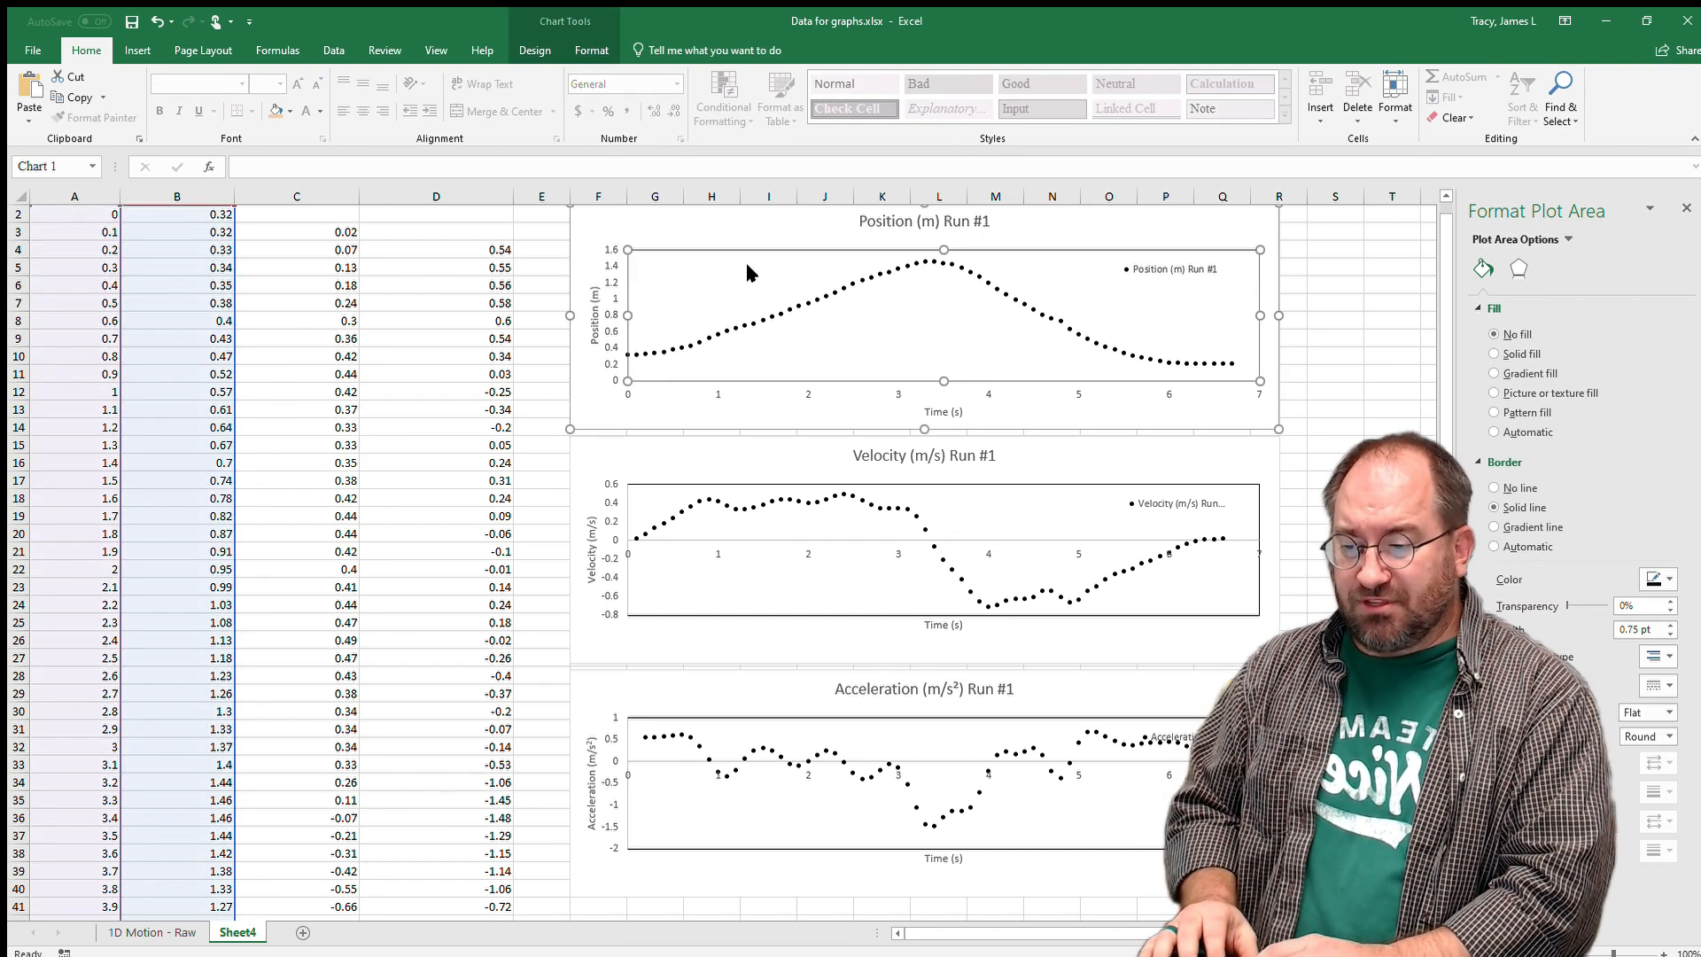
pyautogui.click(790, 363)
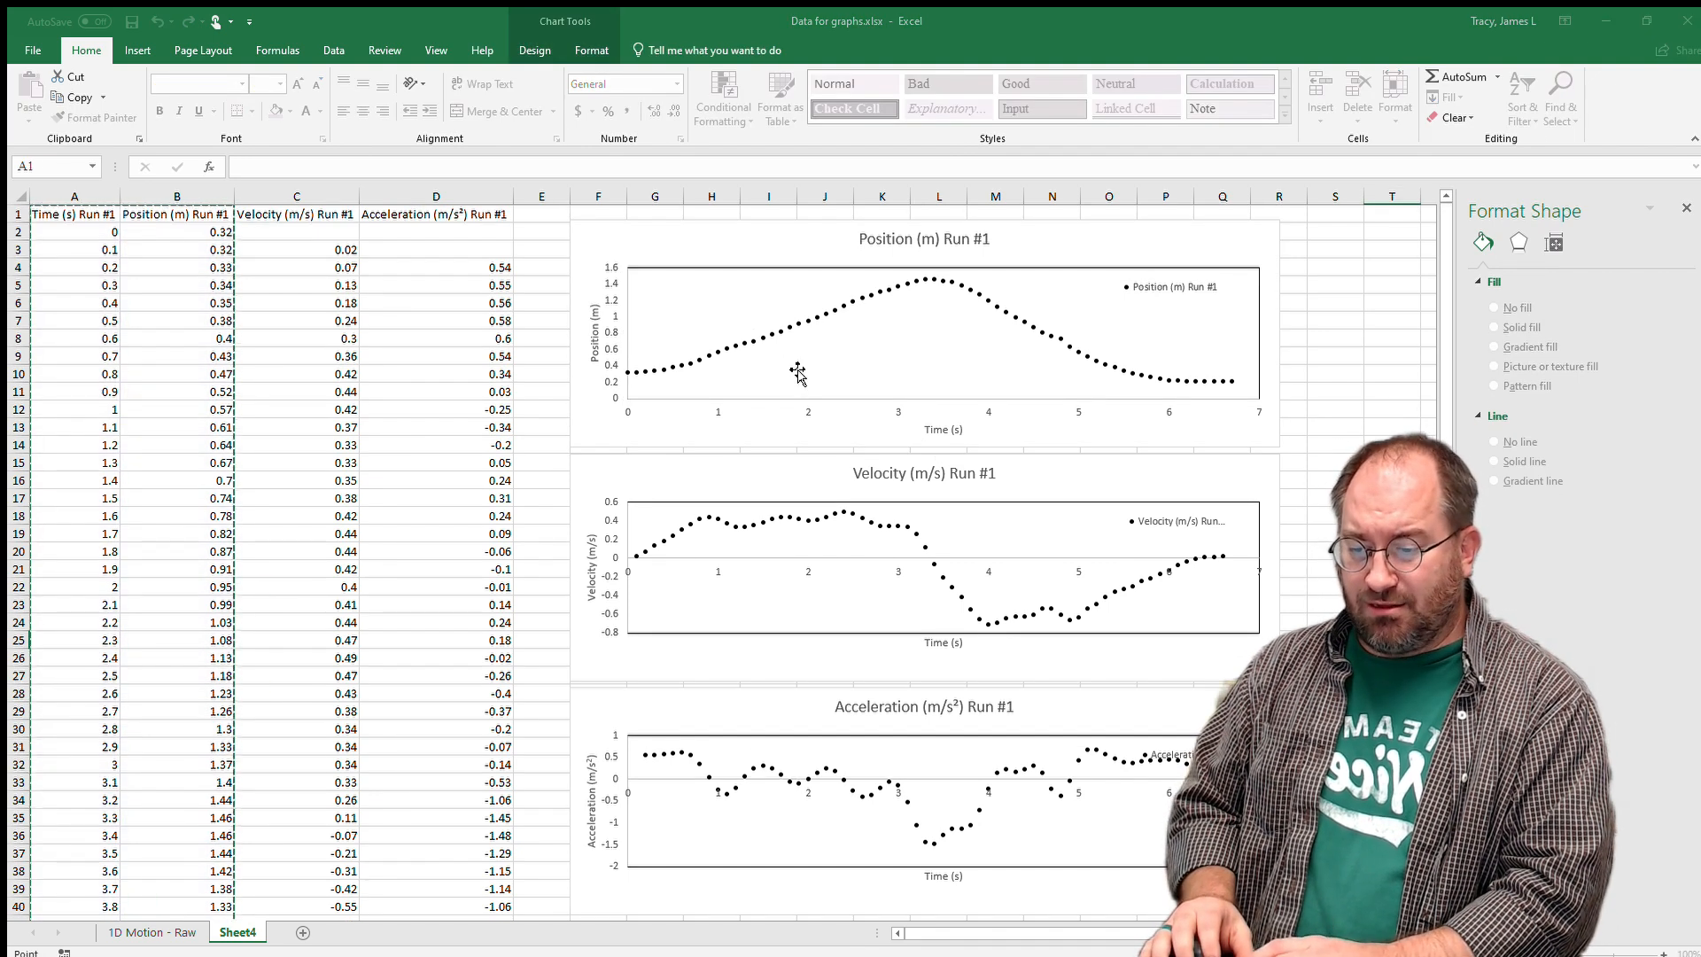
pyautogui.click(944, 544)
pyautogui.press('BackSpace')
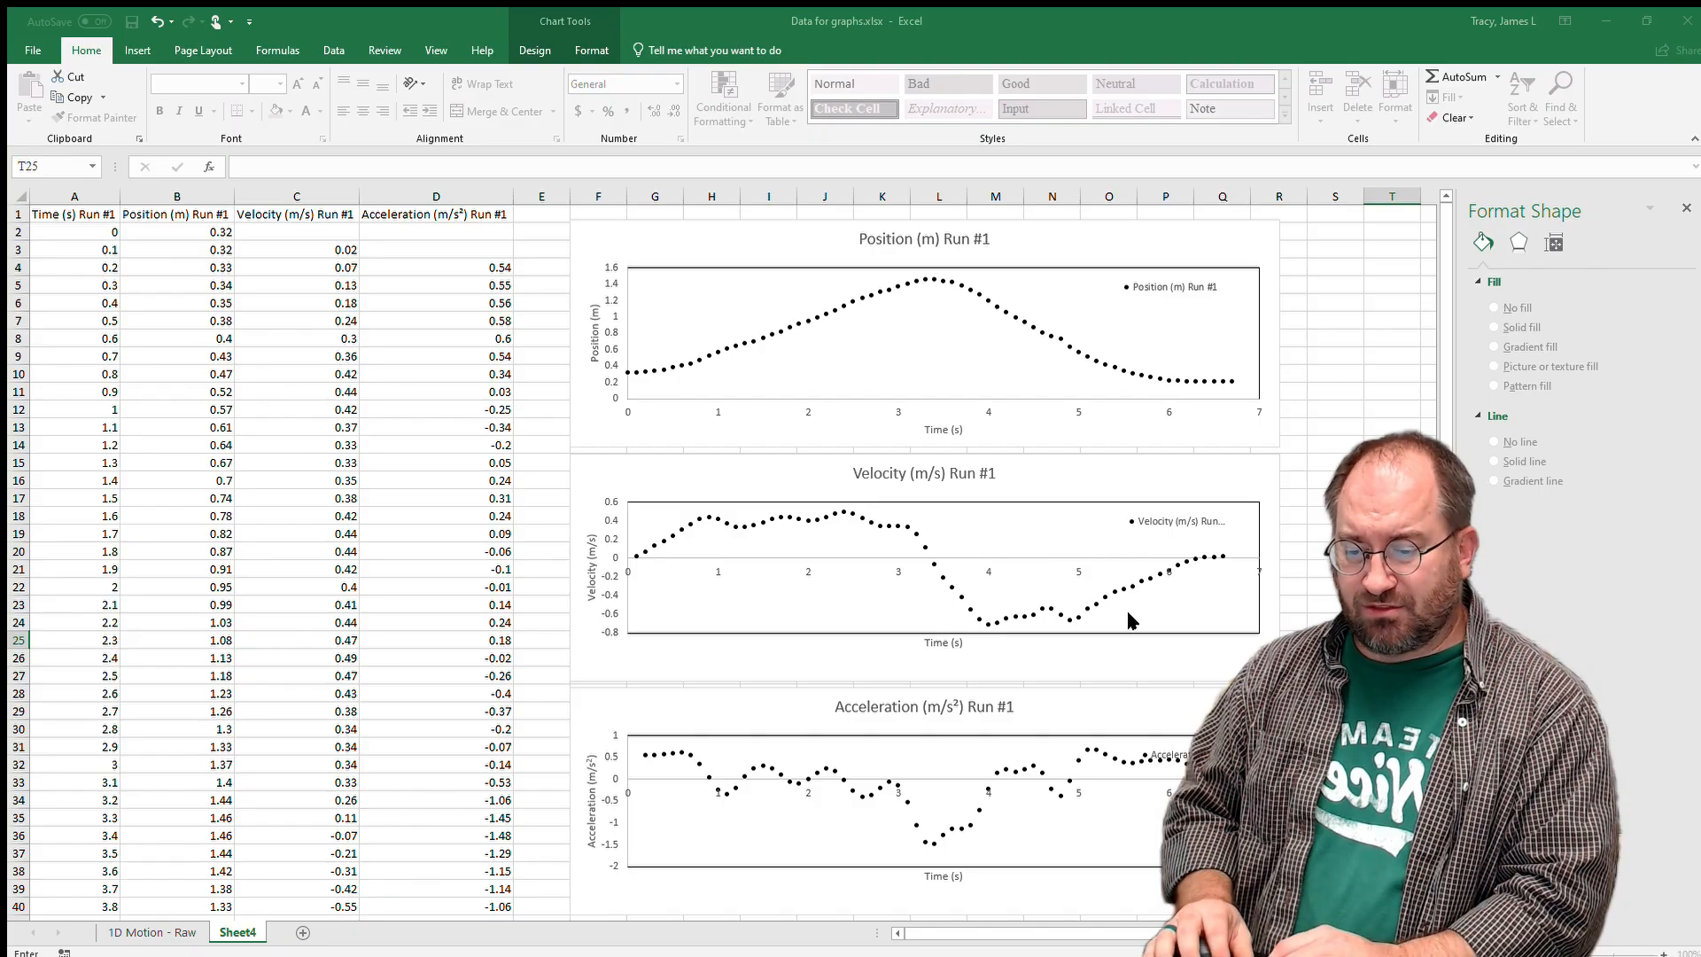
pyautogui.press('Return')
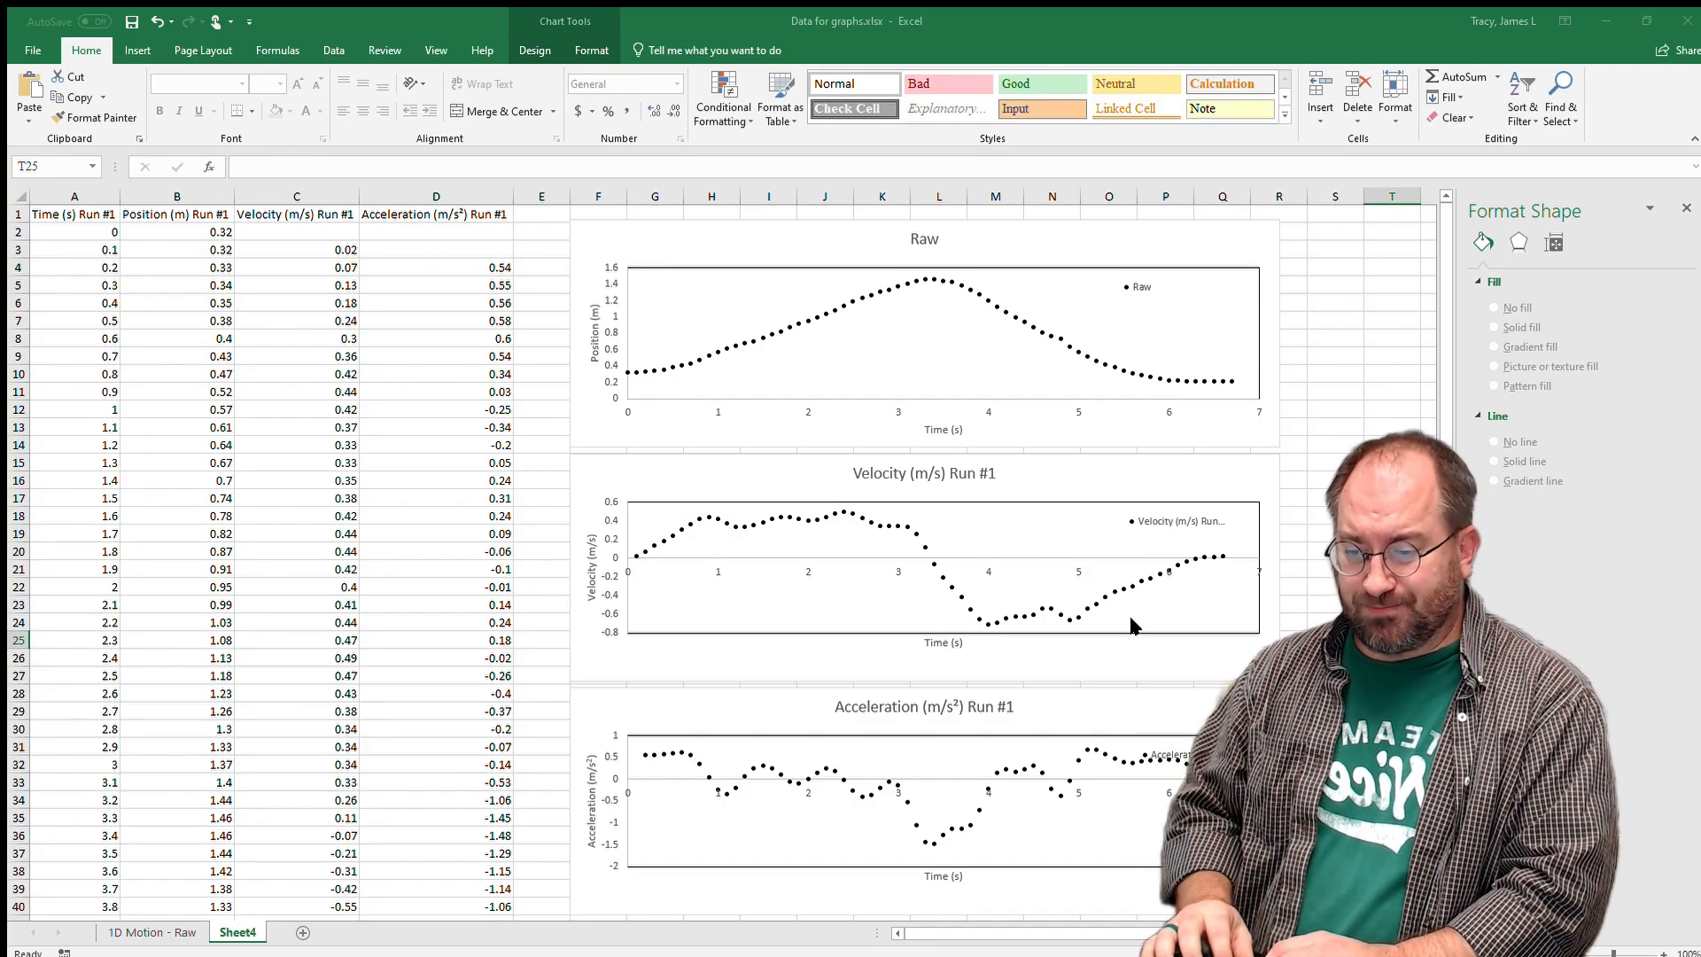
pyautogui.click(895, 550)
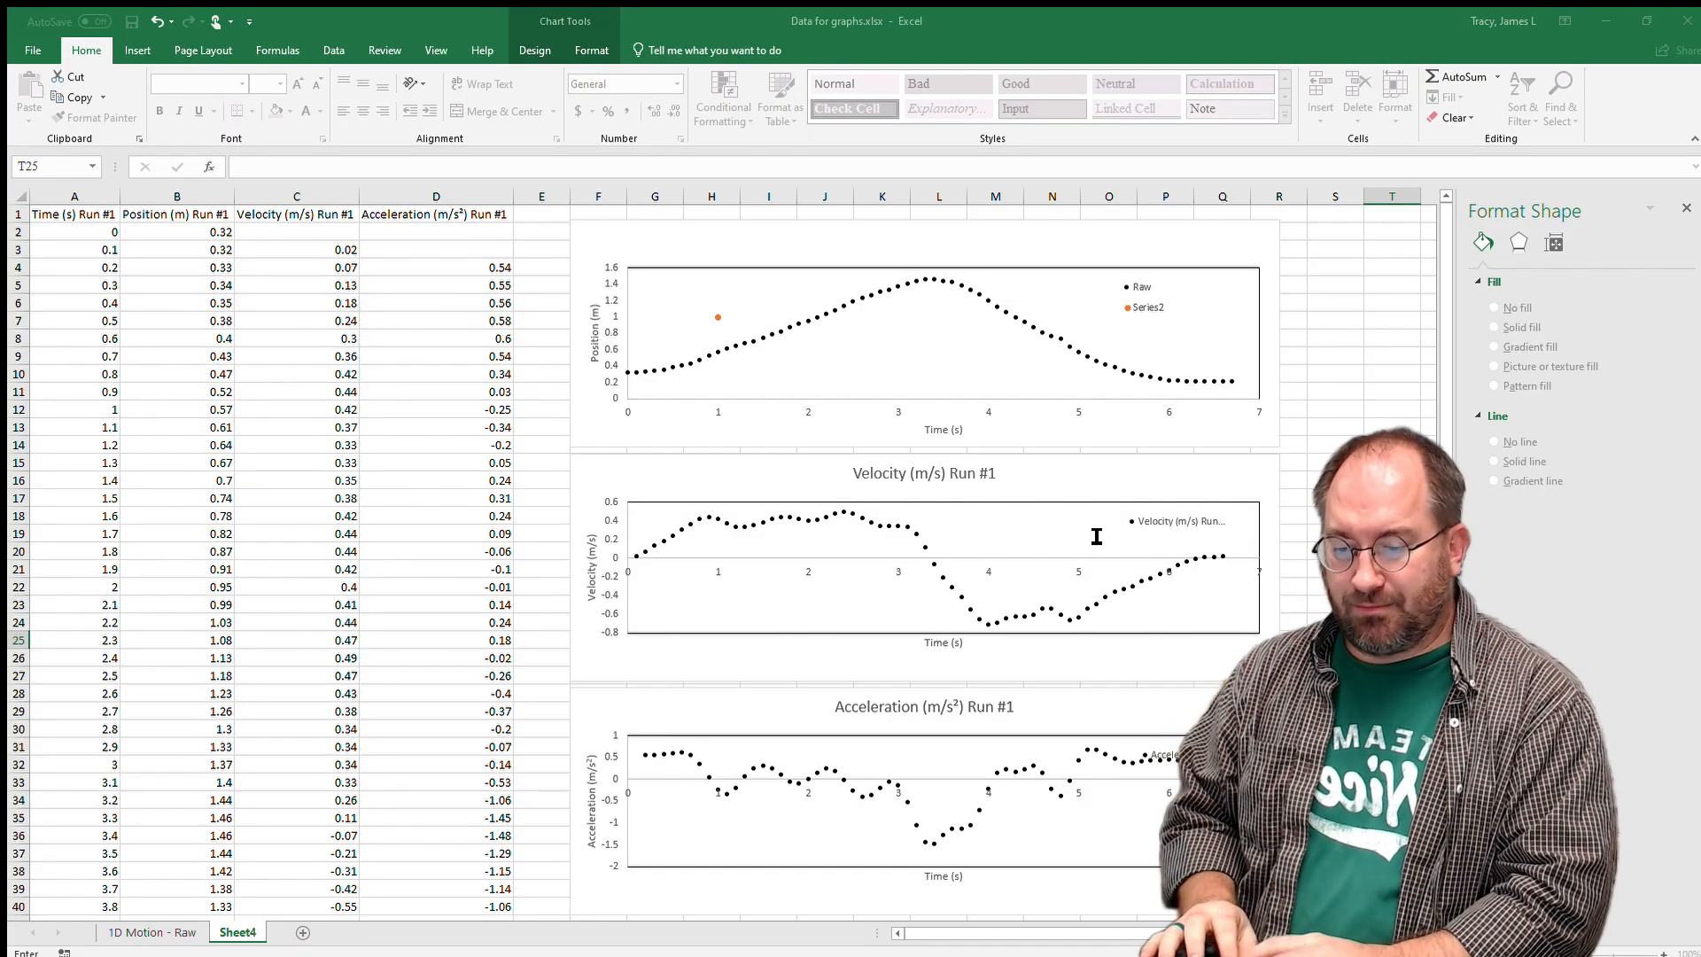
# Name the new series Constant Velocity, with X values A9:A33 and Y values B9:B33.
pyautogui.click(1152, 571)
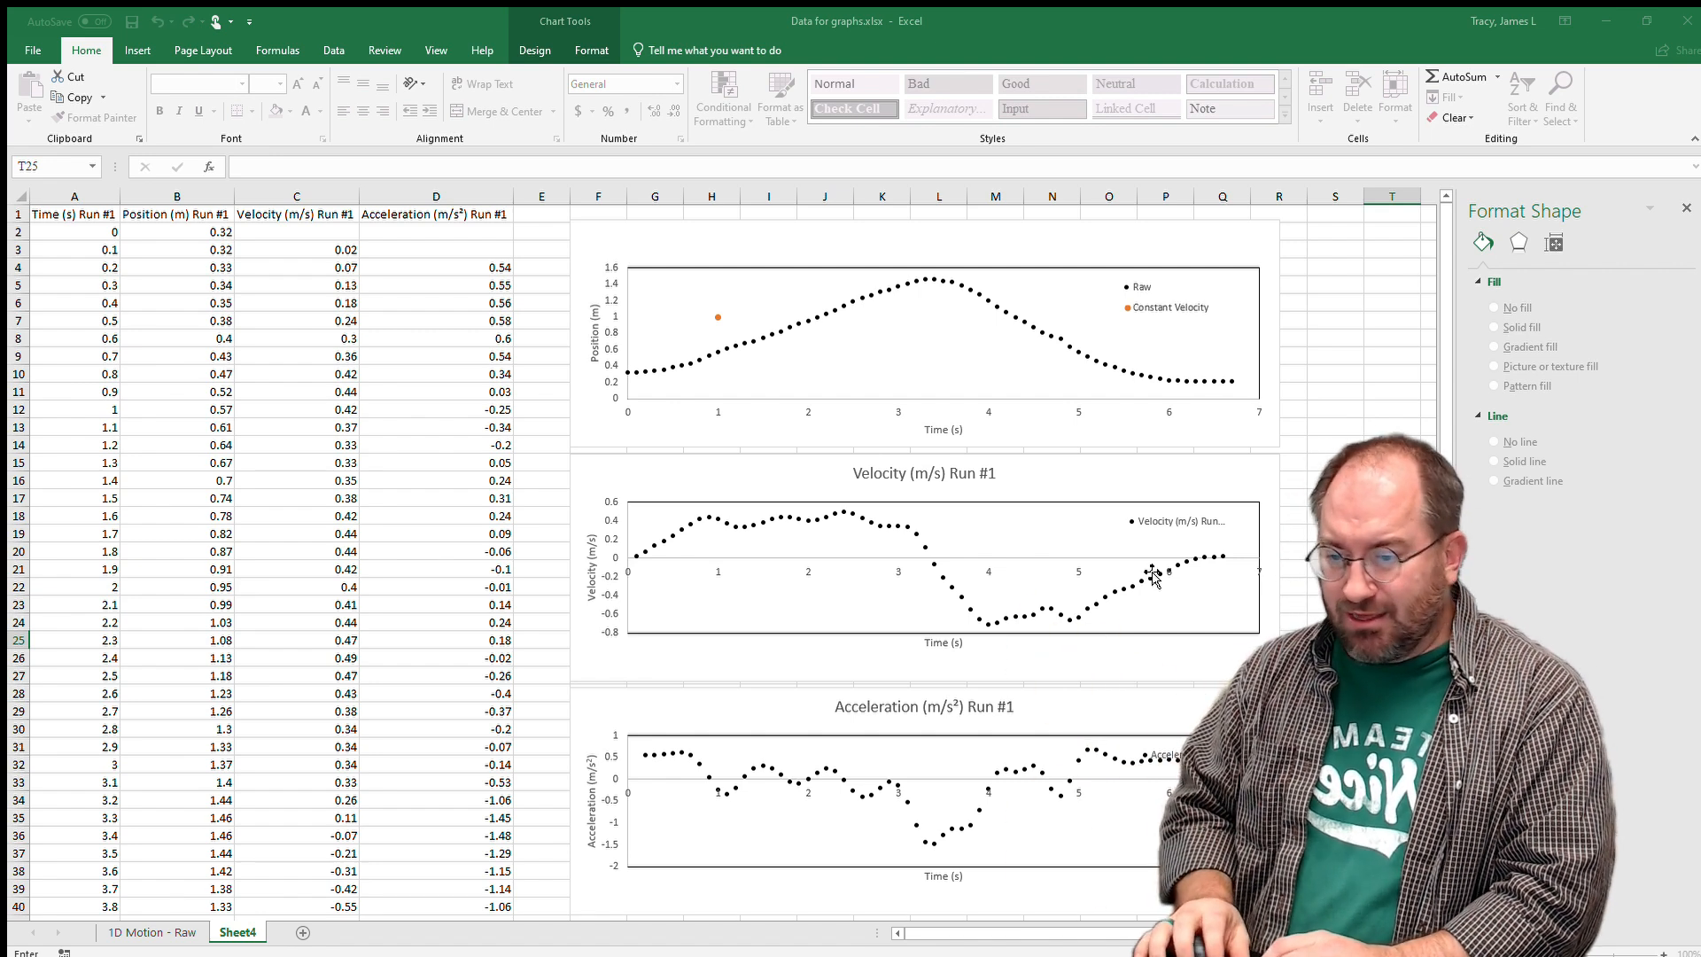
pyautogui.moveTo(86, 356); pyautogui.dragTo(87, 374)
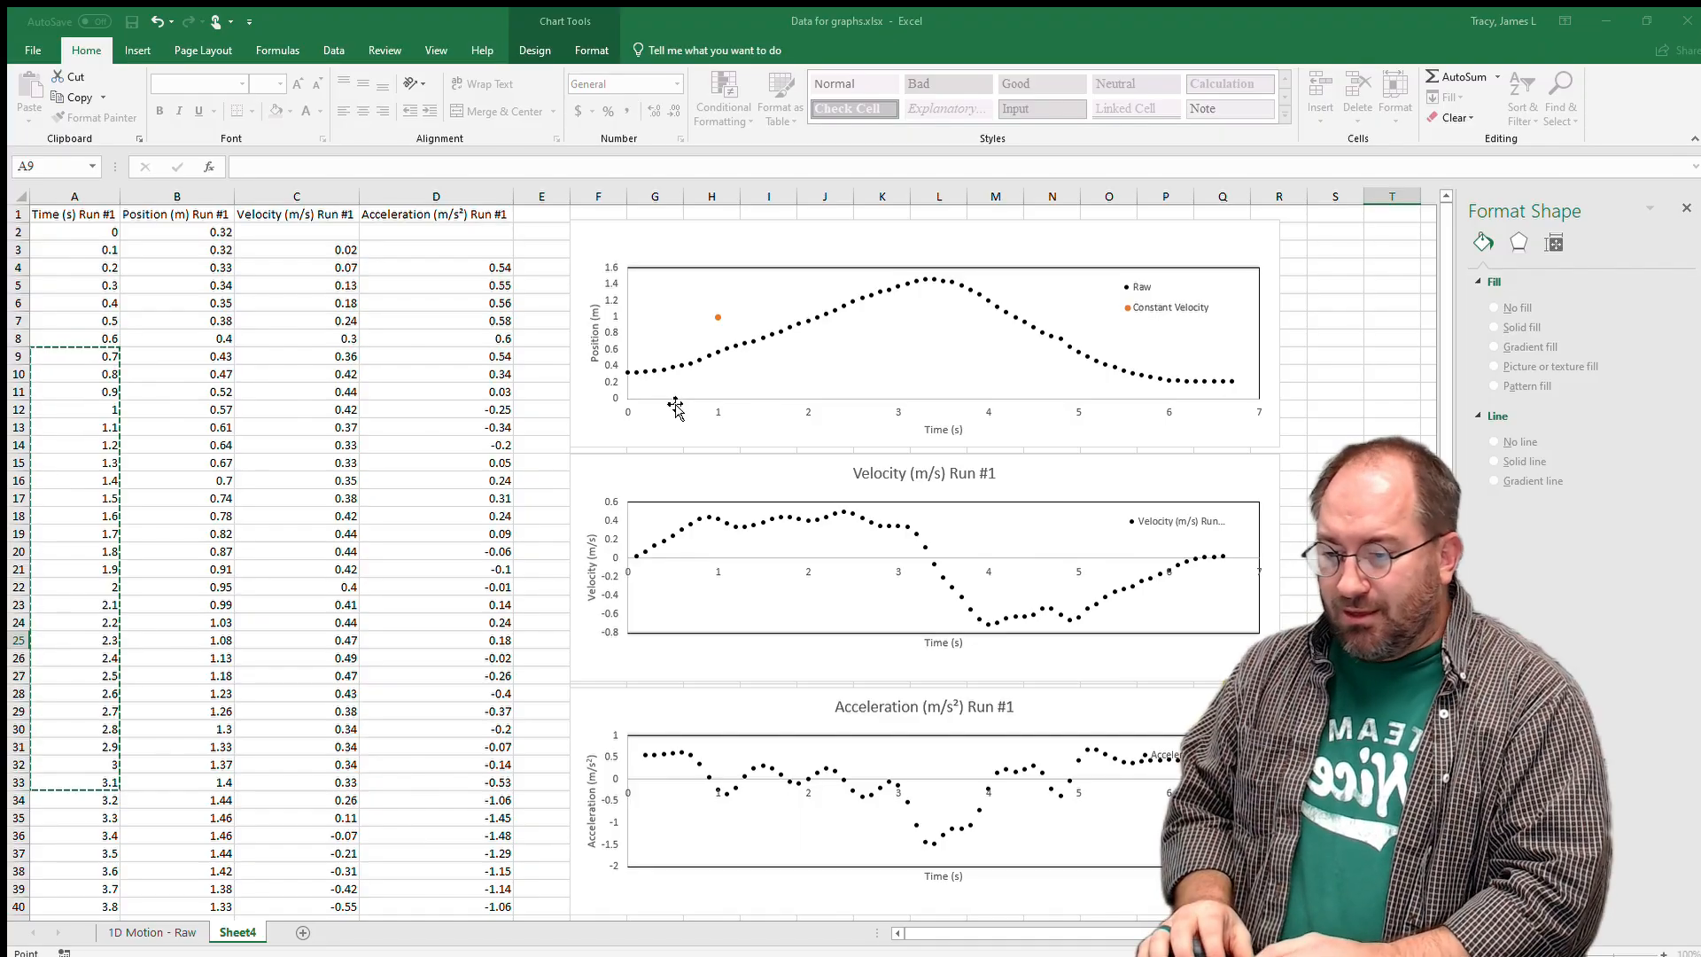
pyautogui.click(1143, 590)
pyautogui.moveTo(213, 354); pyautogui.dragTo(206, 782)
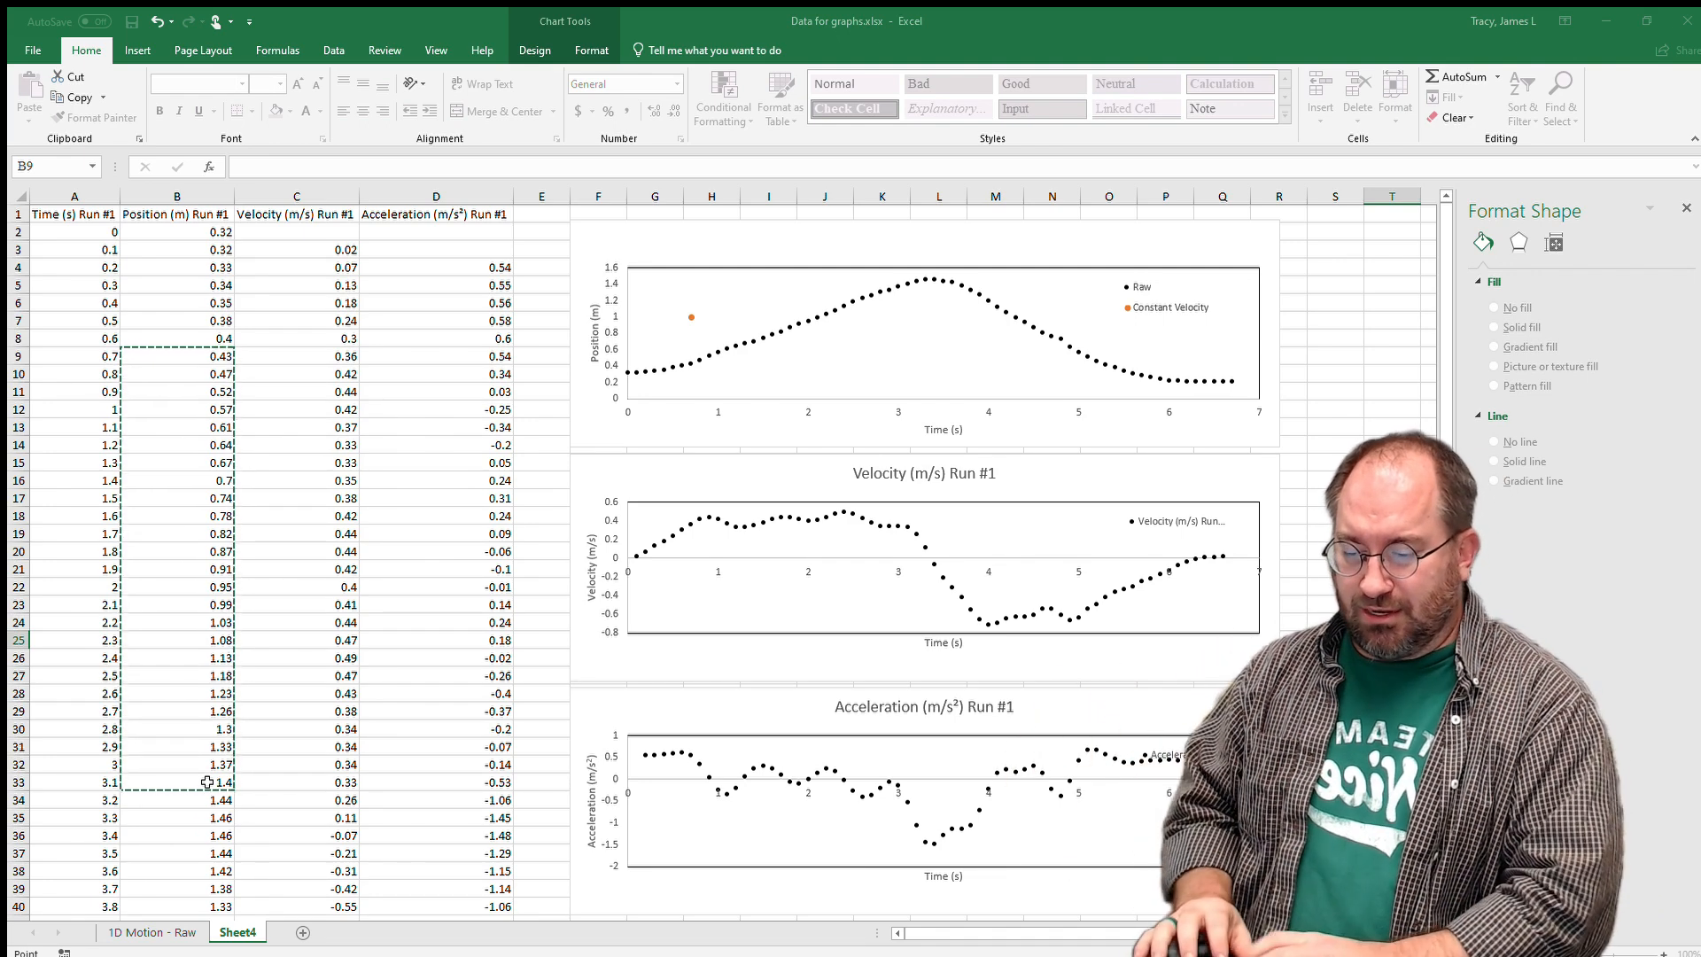
pyautogui.hotkey('ctrl', 'v')
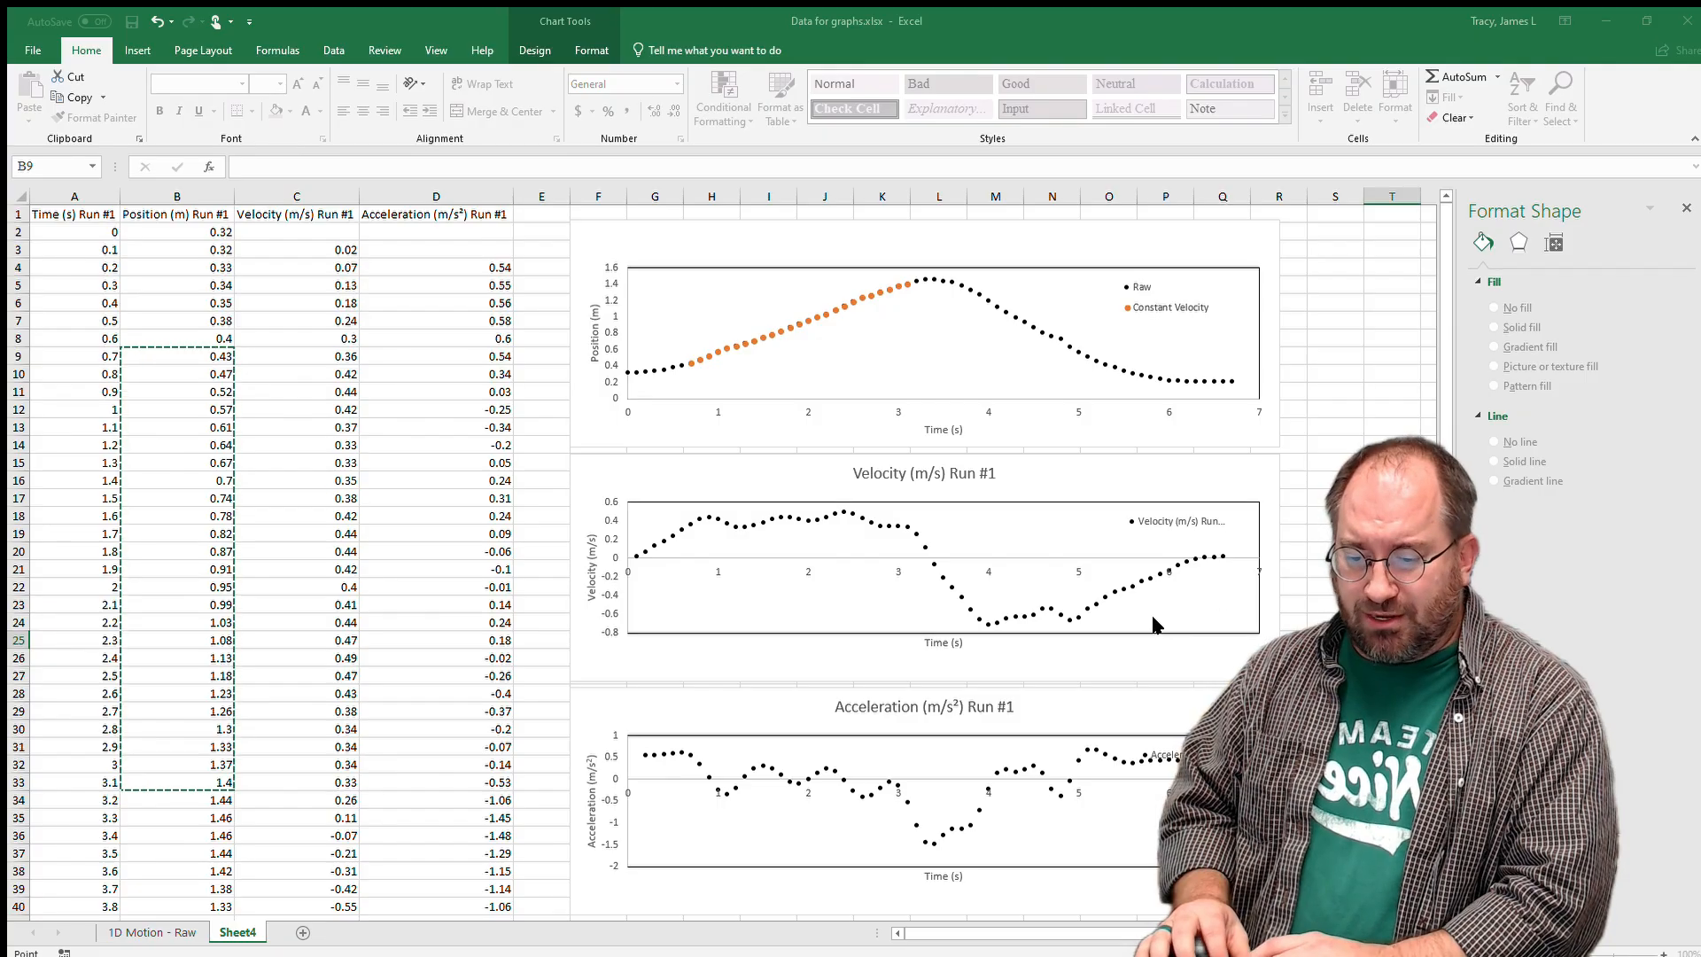
pyautogui.press('Escape')
# Give the Constant Velocity series built-in markers at size 8.
pyautogui.click(968, 322)
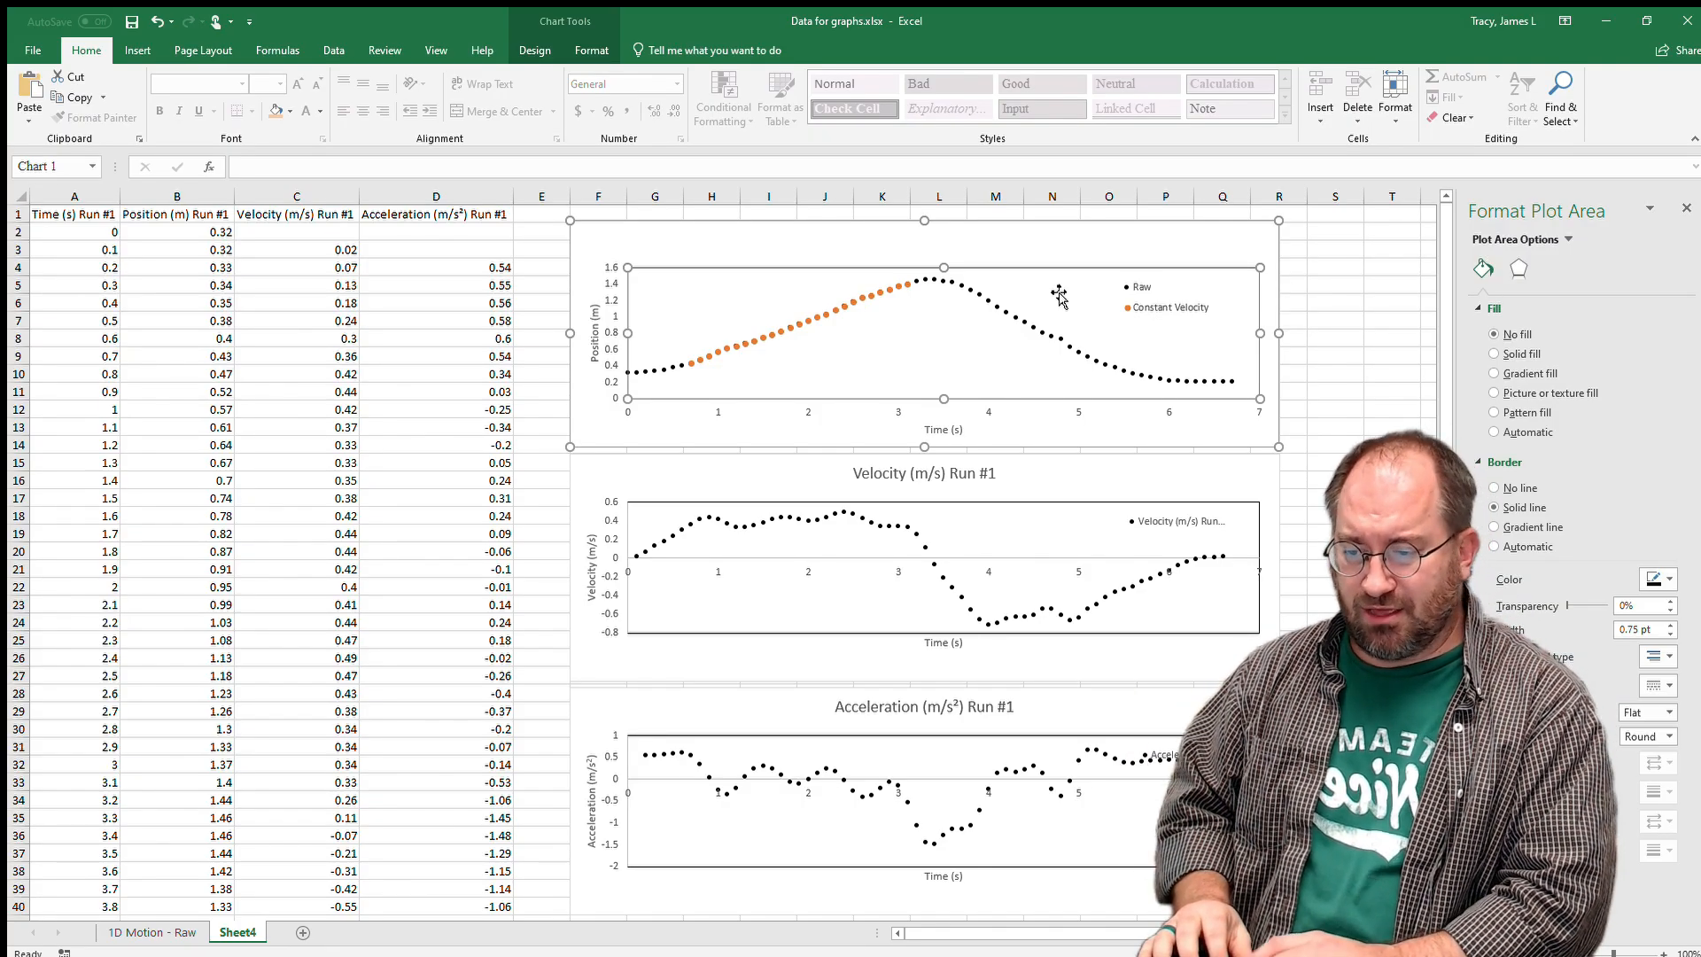
pyautogui.click(858, 293)
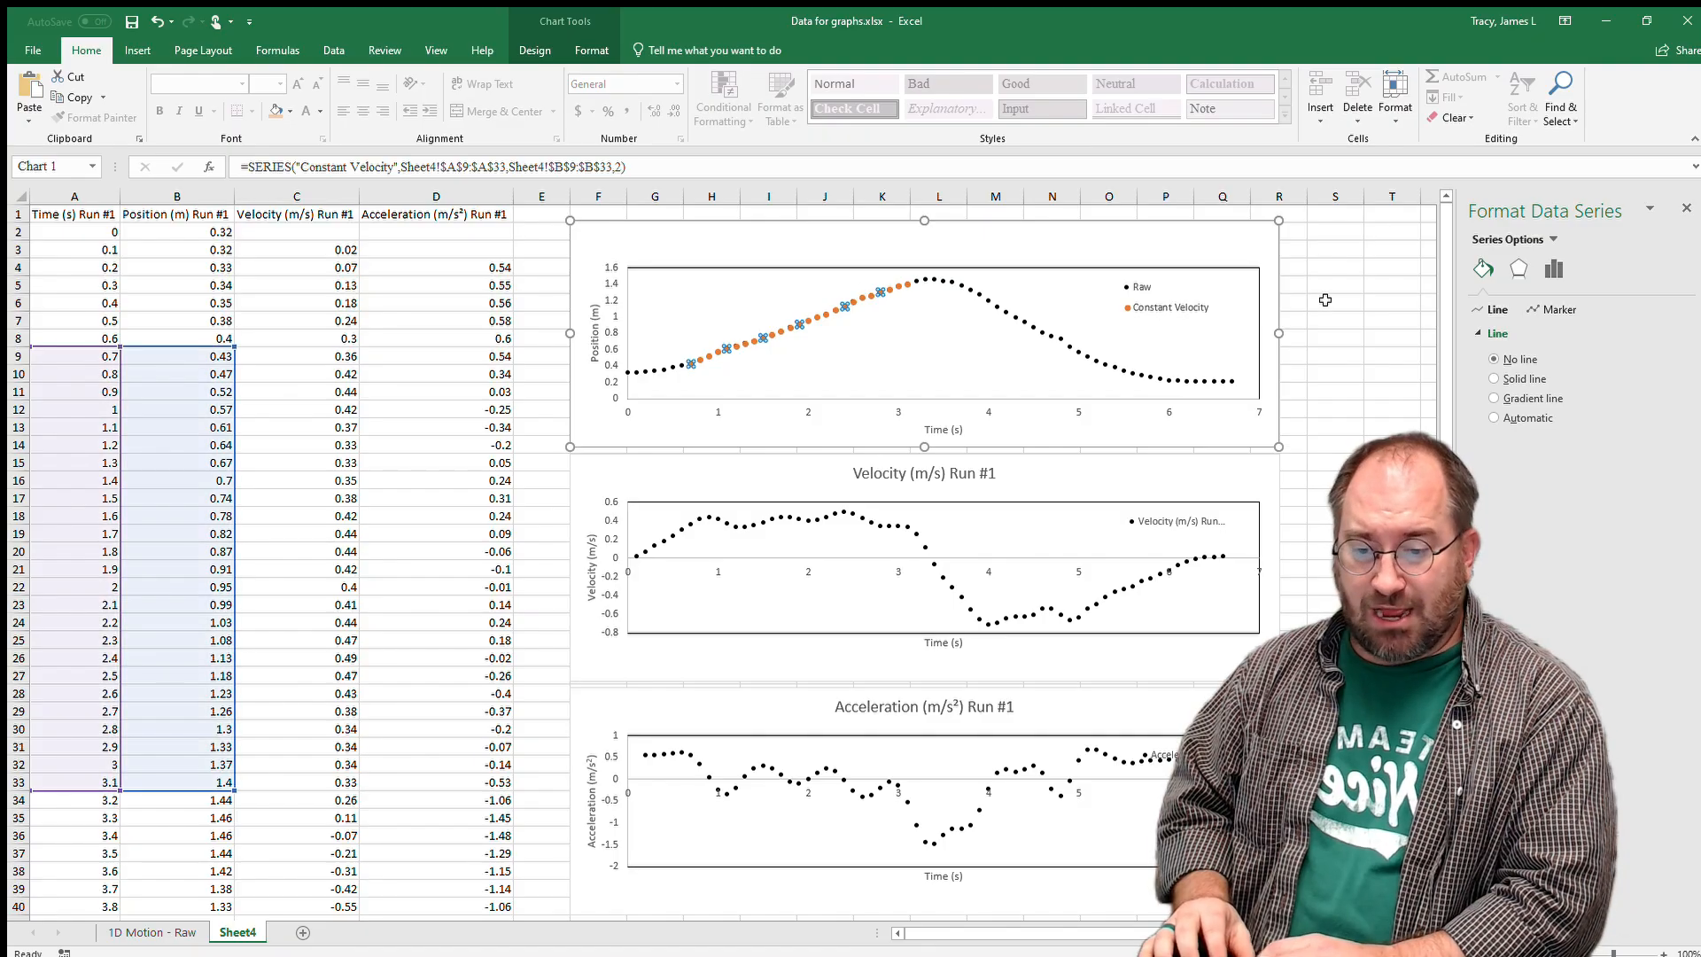
pyautogui.click(1556, 308)
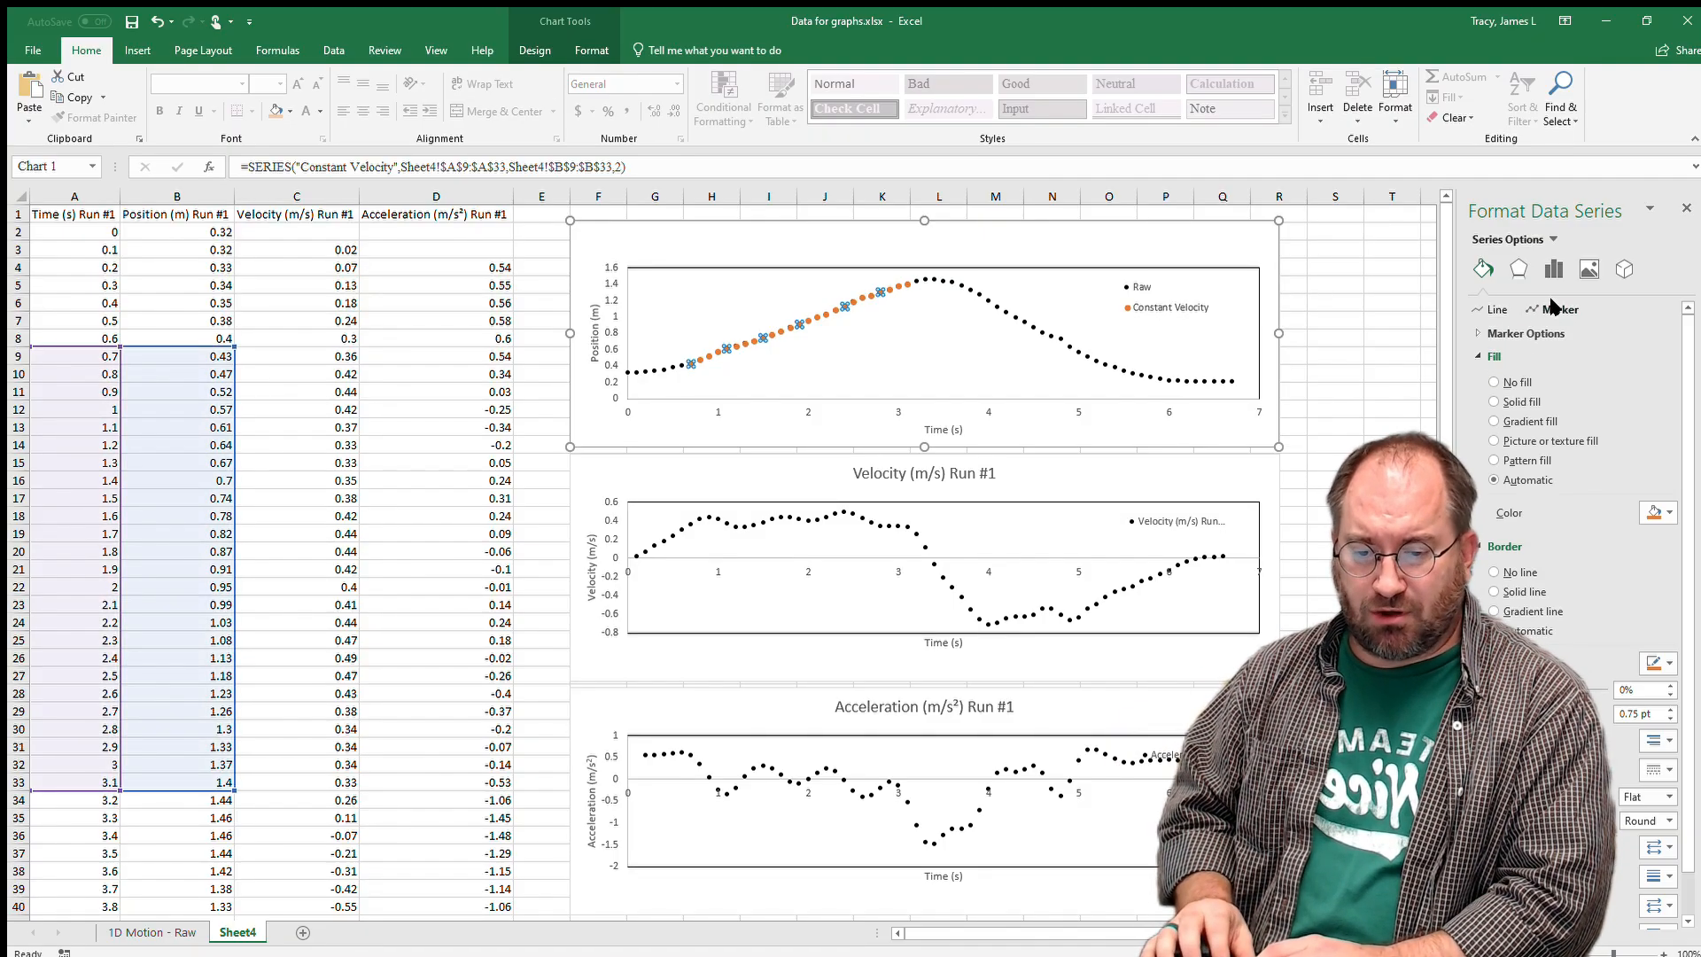
pyautogui.click(1517, 334)
pyautogui.click(1524, 397)
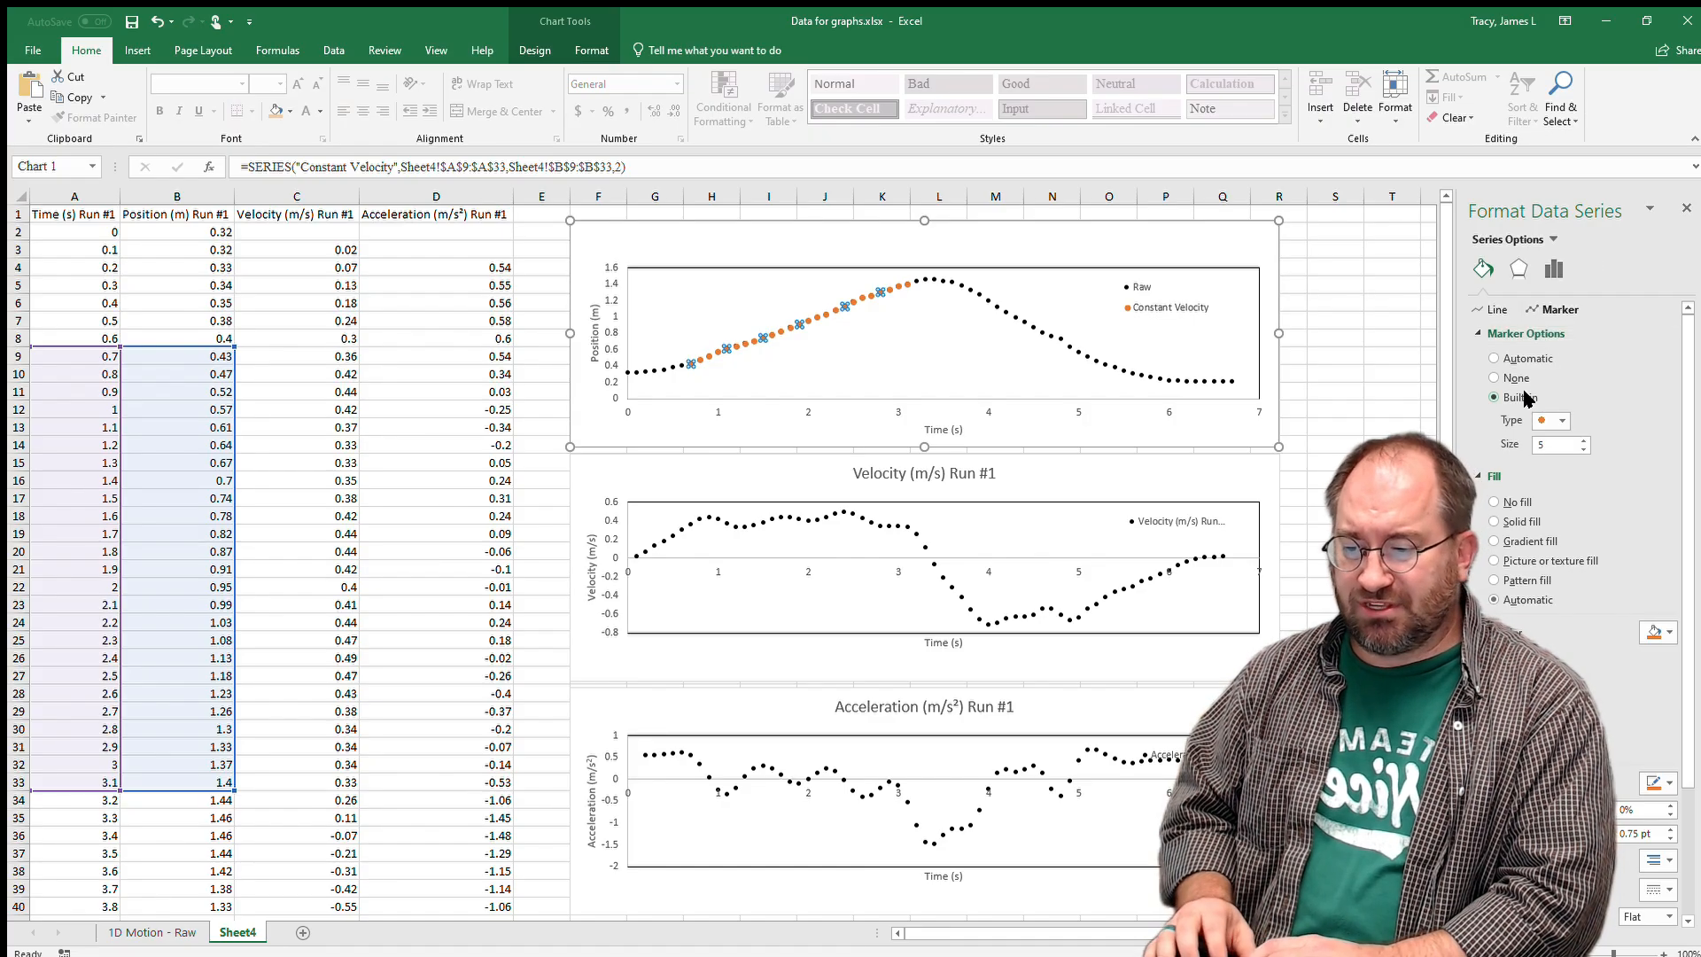
pyautogui.click(1582, 438)
pyautogui.click(1582, 438)
pyautogui.click(1582, 438)
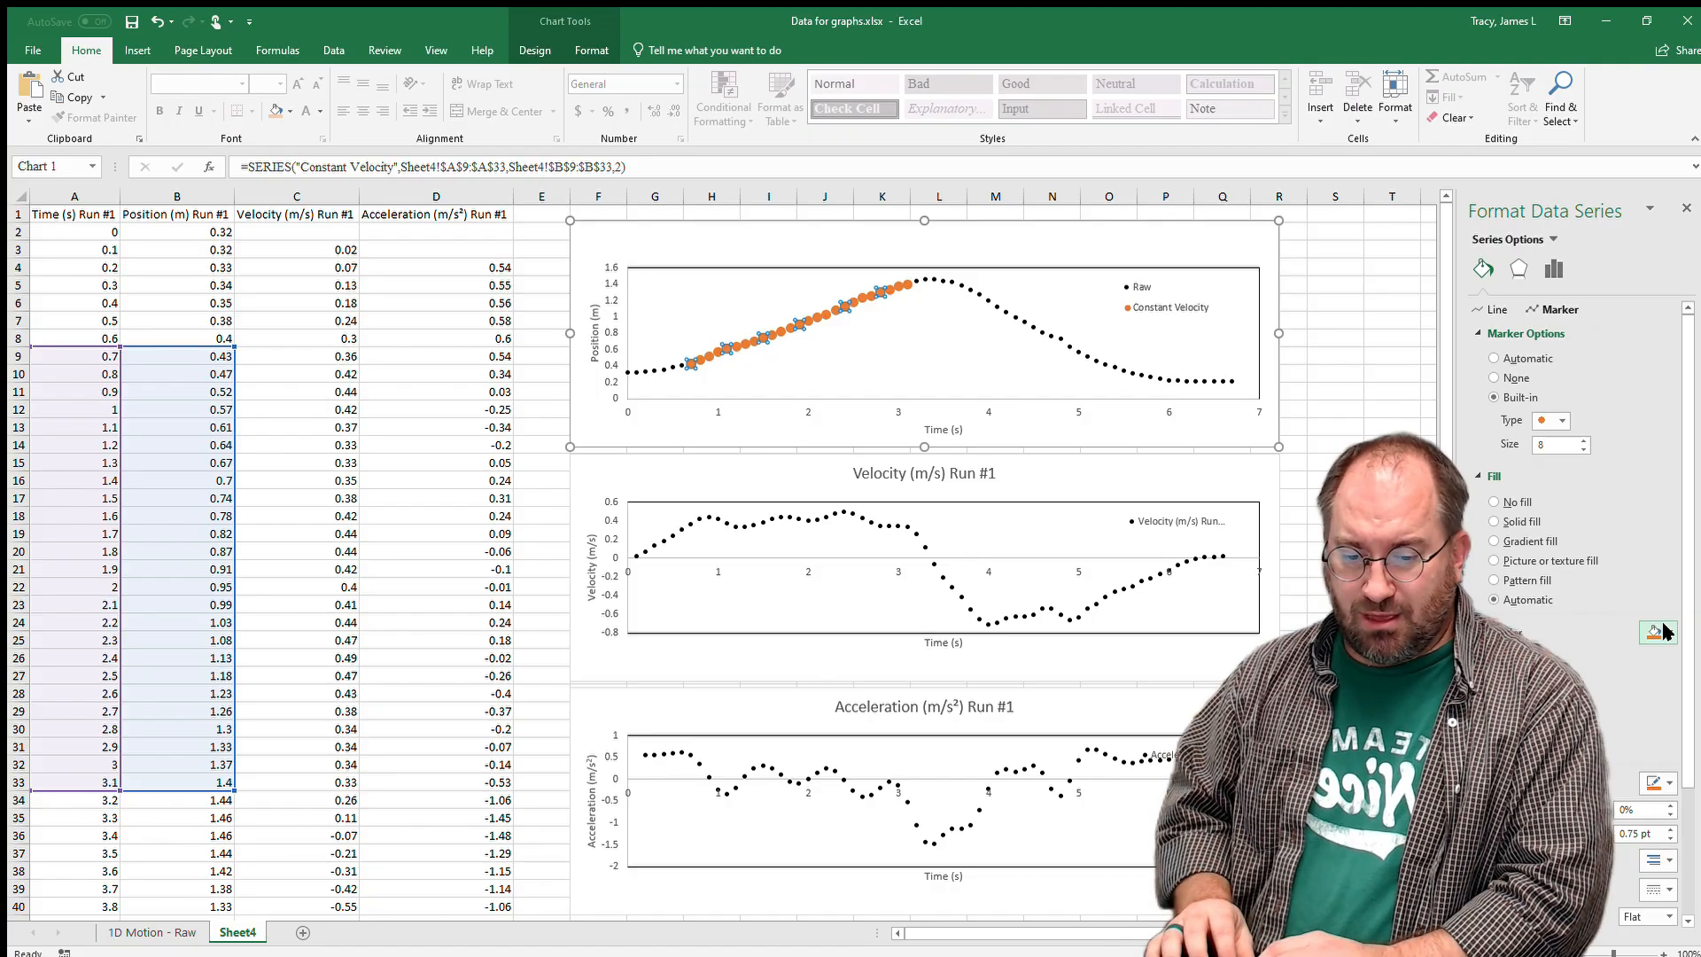
pyautogui.click(1392, 533)
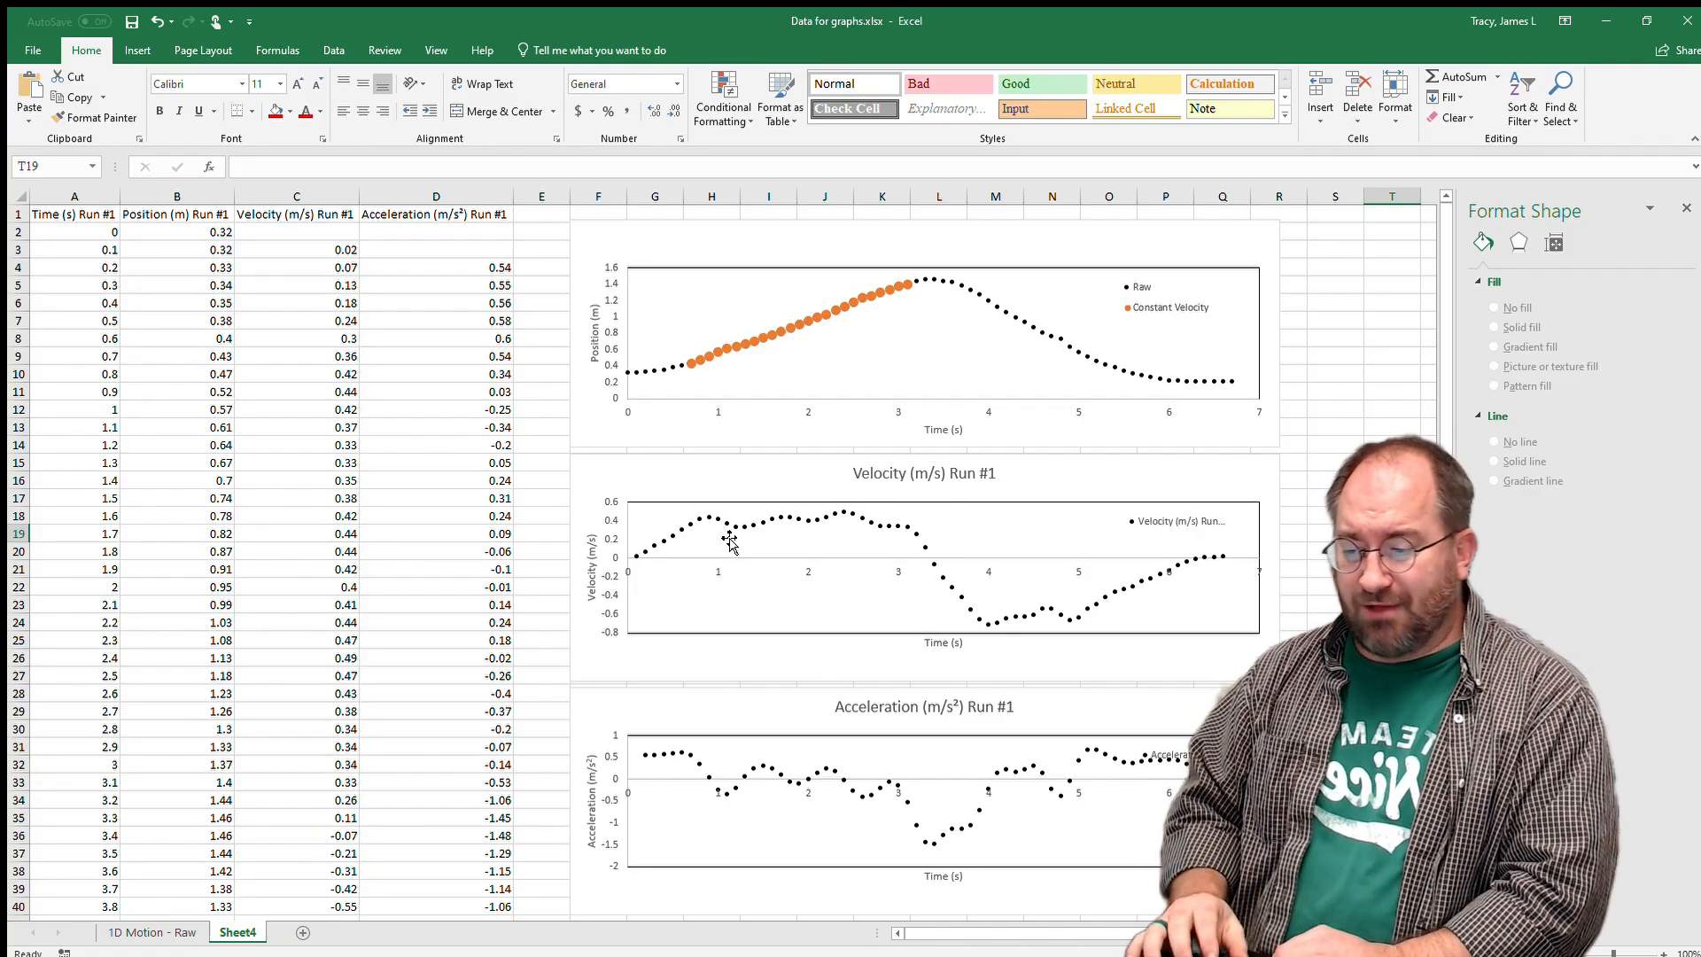
# Rename the velocity chart's existing series to Raw.
pyautogui.click(728, 541)
pyautogui.click(768, 623)
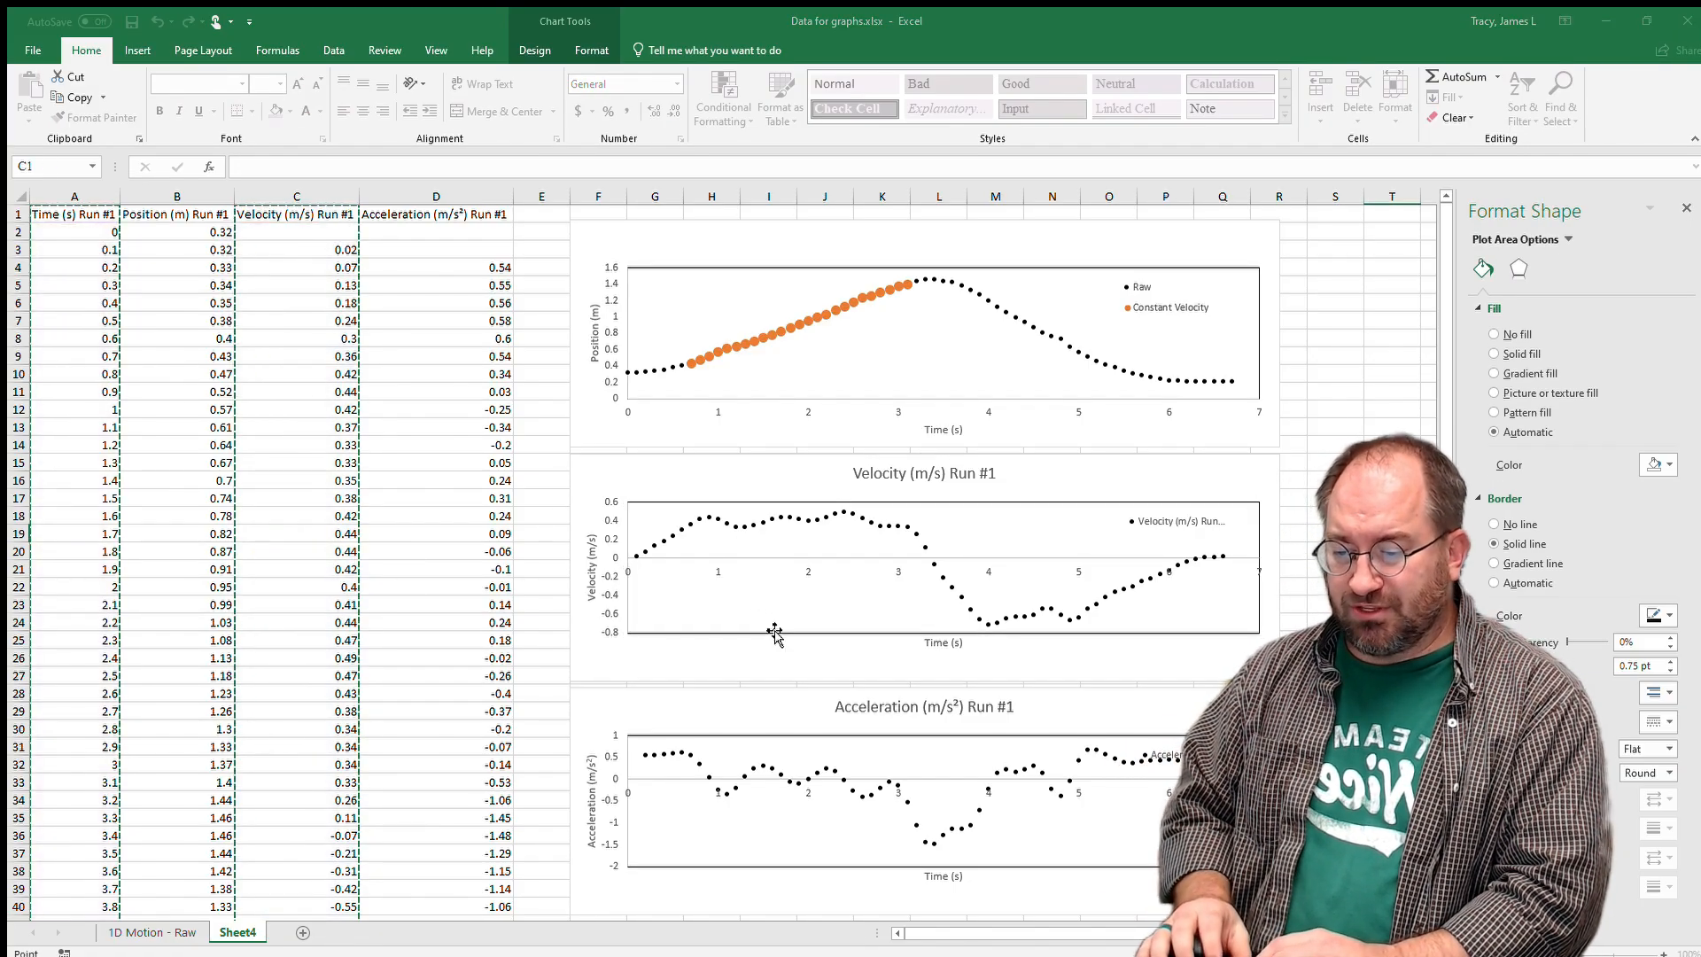
pyautogui.click(949, 564)
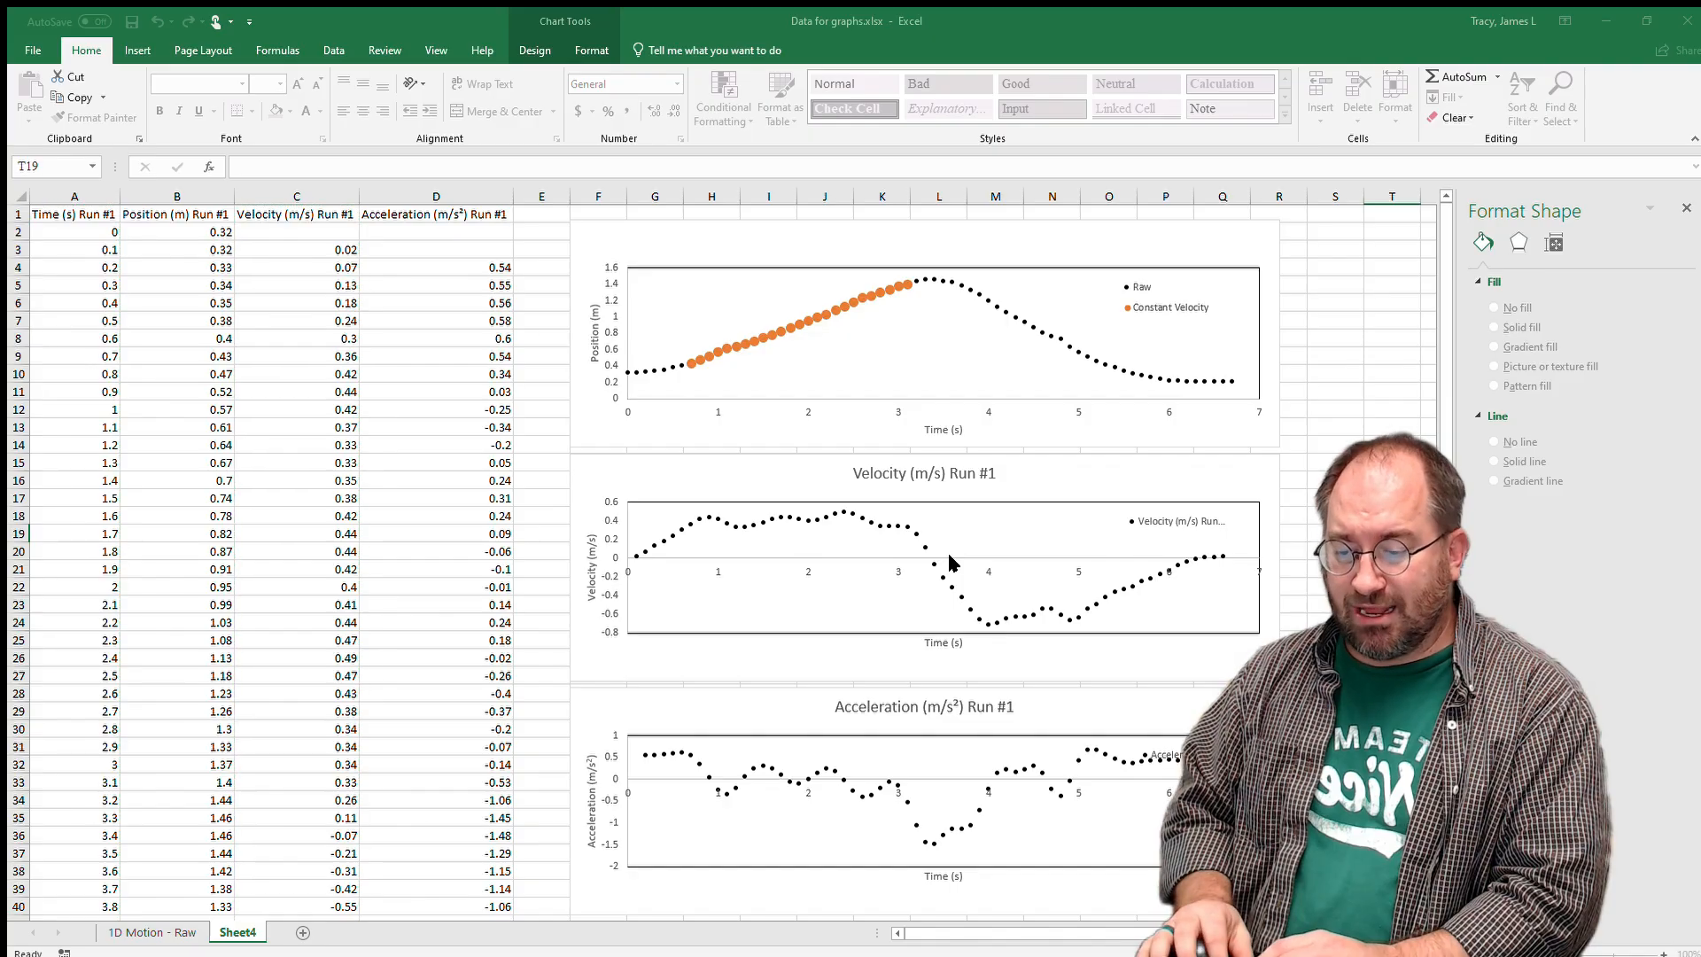
pyautogui.write('Raw')
pyautogui.click(1120, 616)
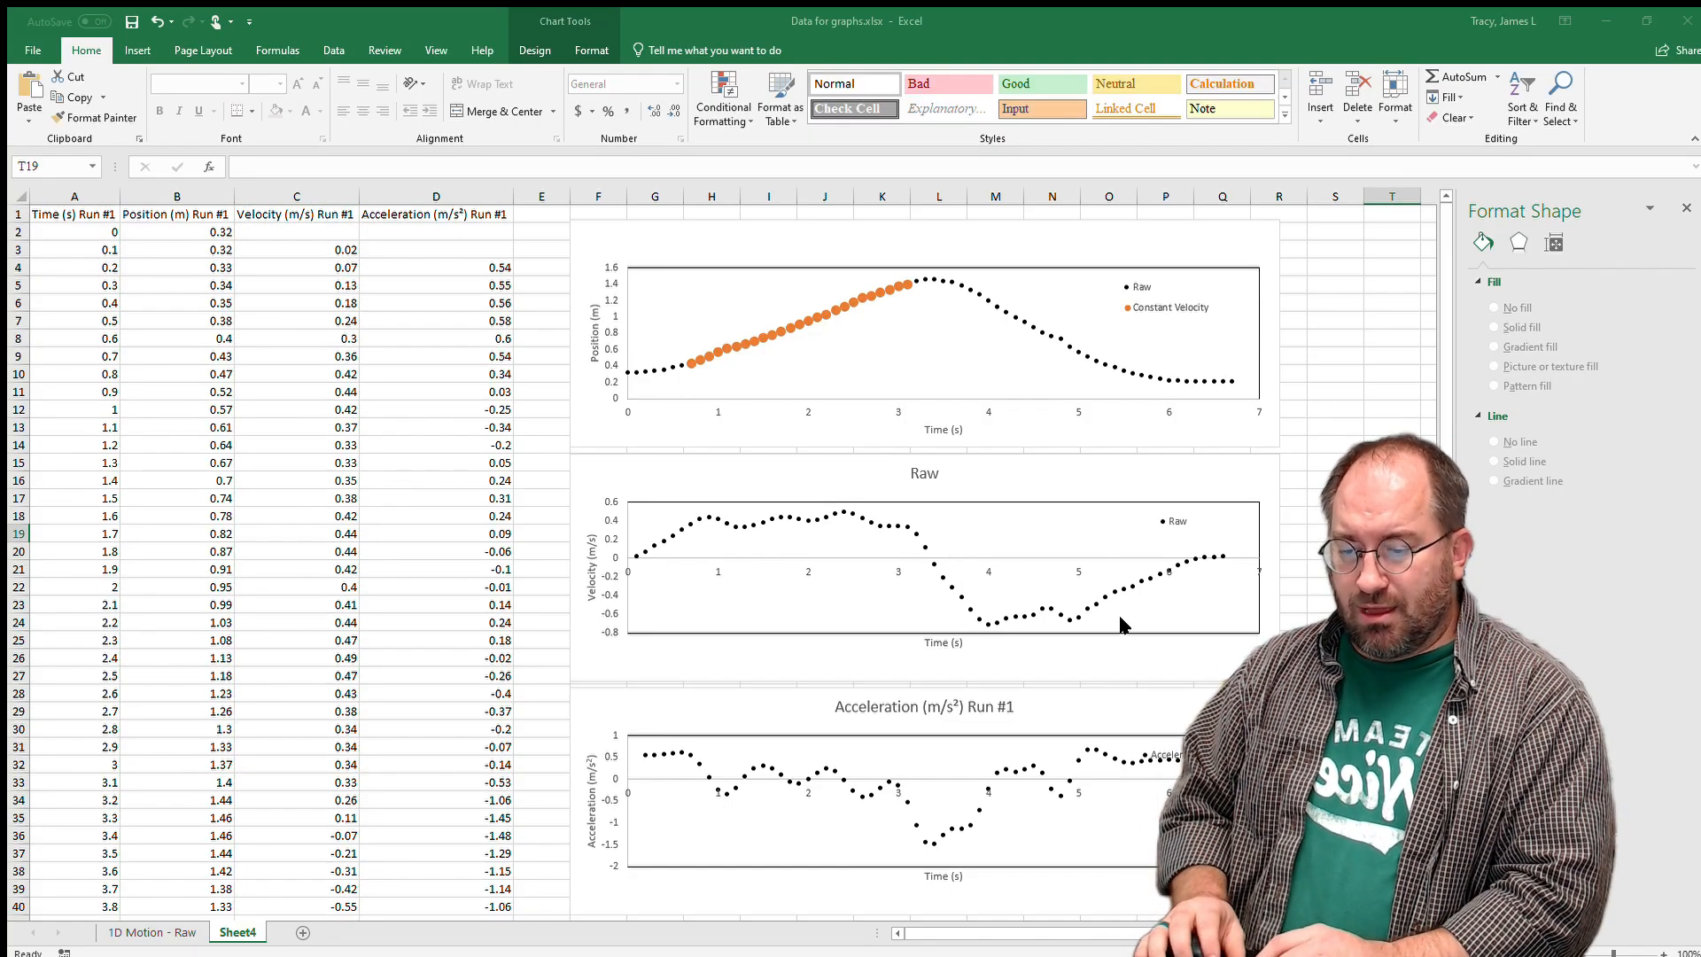
# Add a Constant Velocity series to the velocity chart with X values A9:A33 and Y values C9:C33.
pyautogui.click(883, 553)
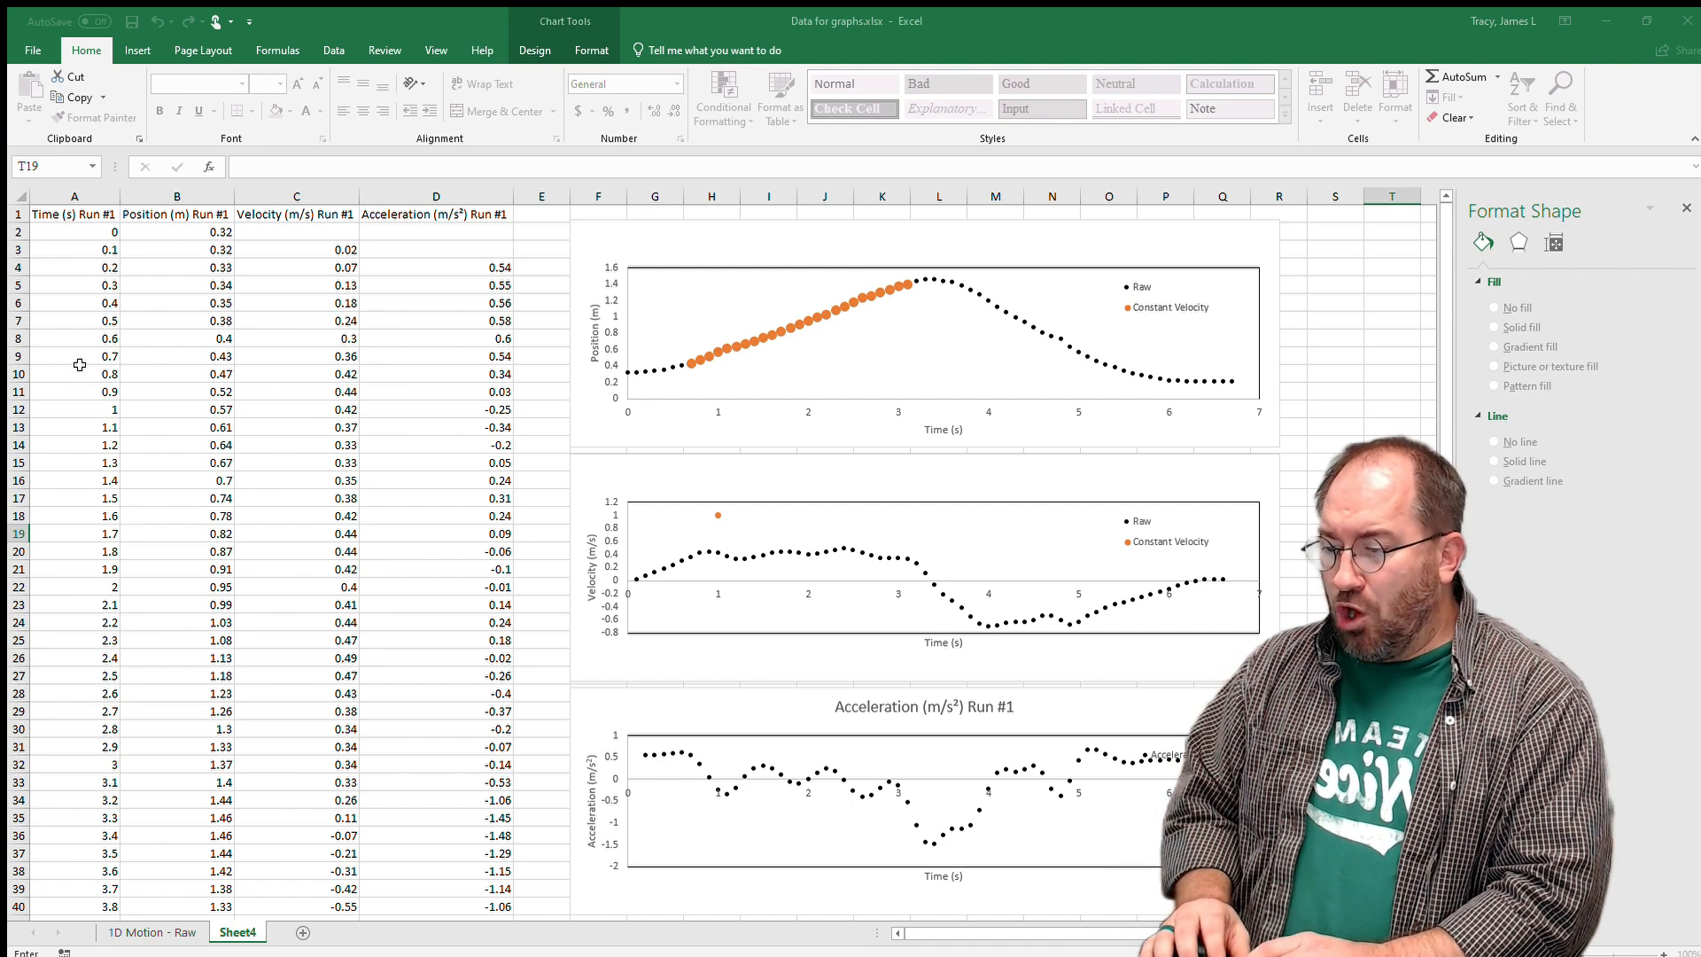
pyautogui.moveTo(83, 355); pyautogui.dragTo(79, 783)
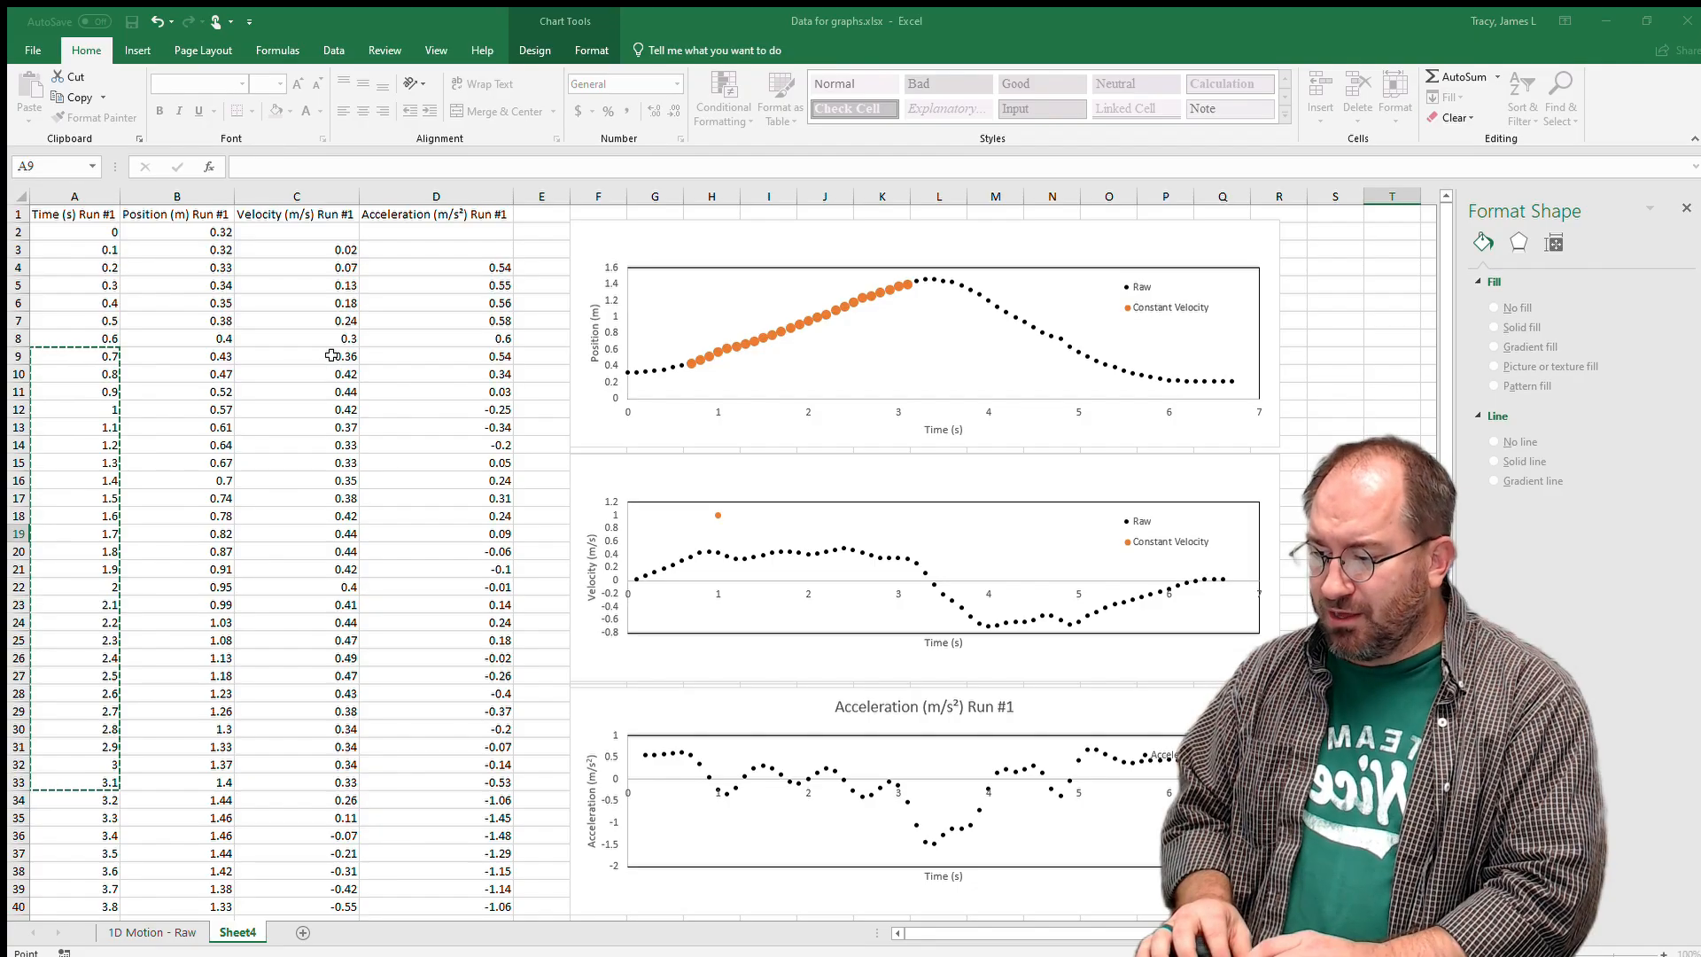
pyautogui.click(1154, 606)
pyautogui.moveTo(344, 355); pyautogui.dragTo(334, 779)
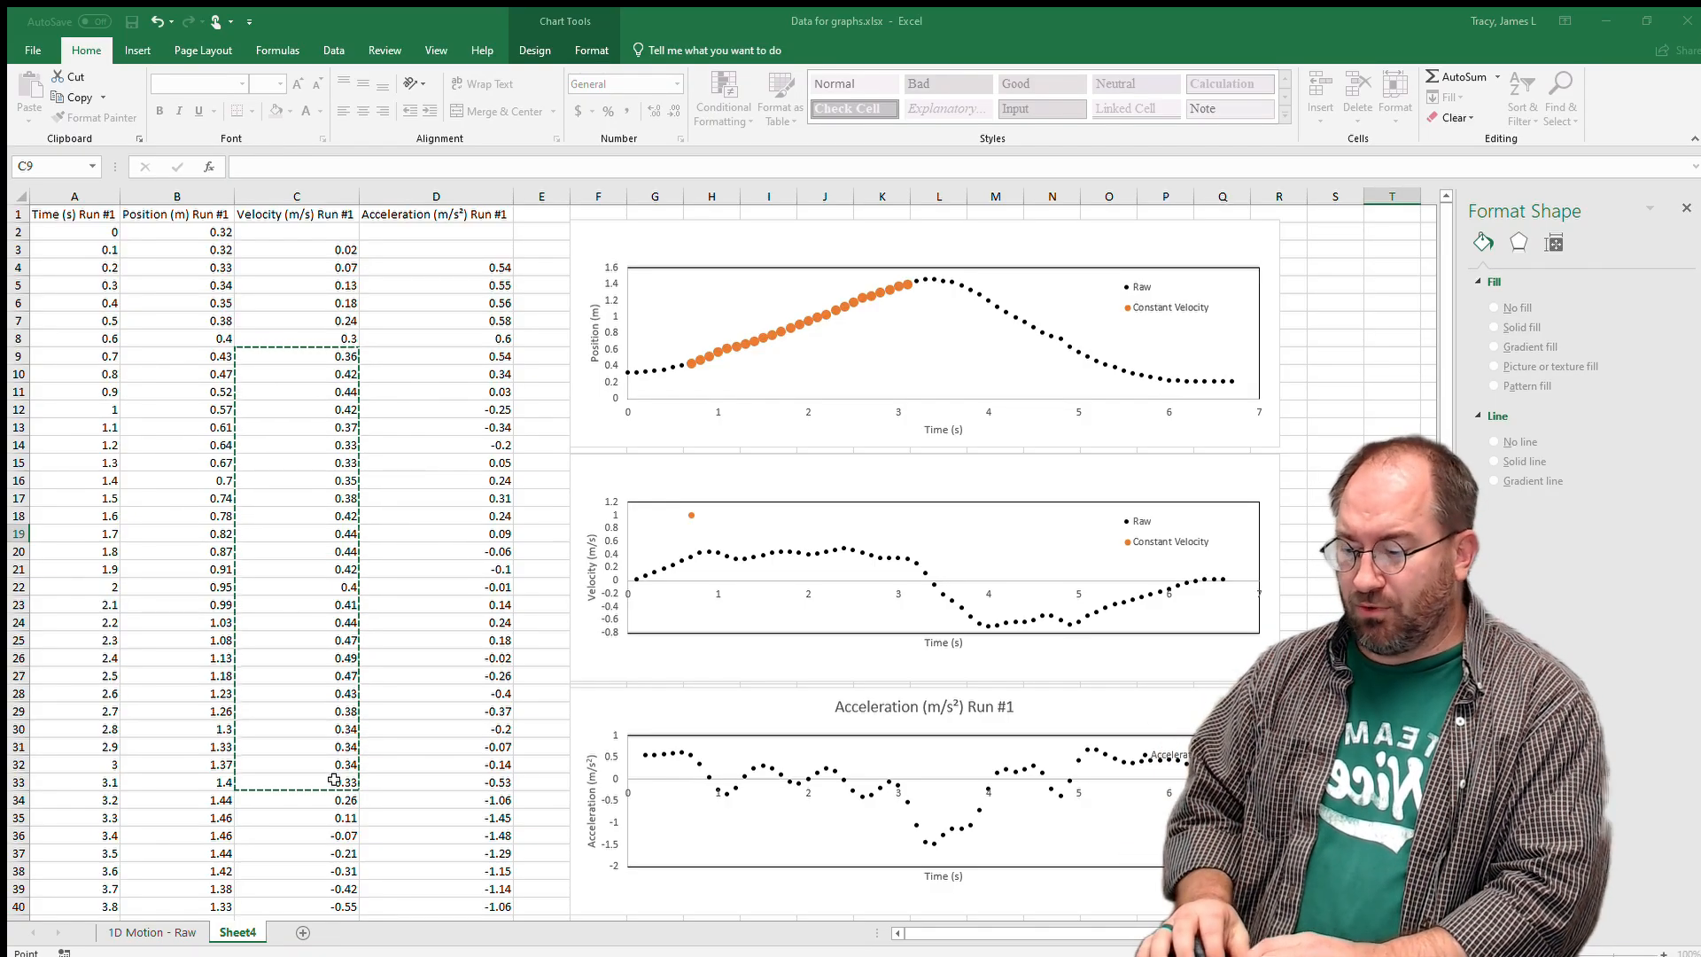
pyautogui.press('Return')
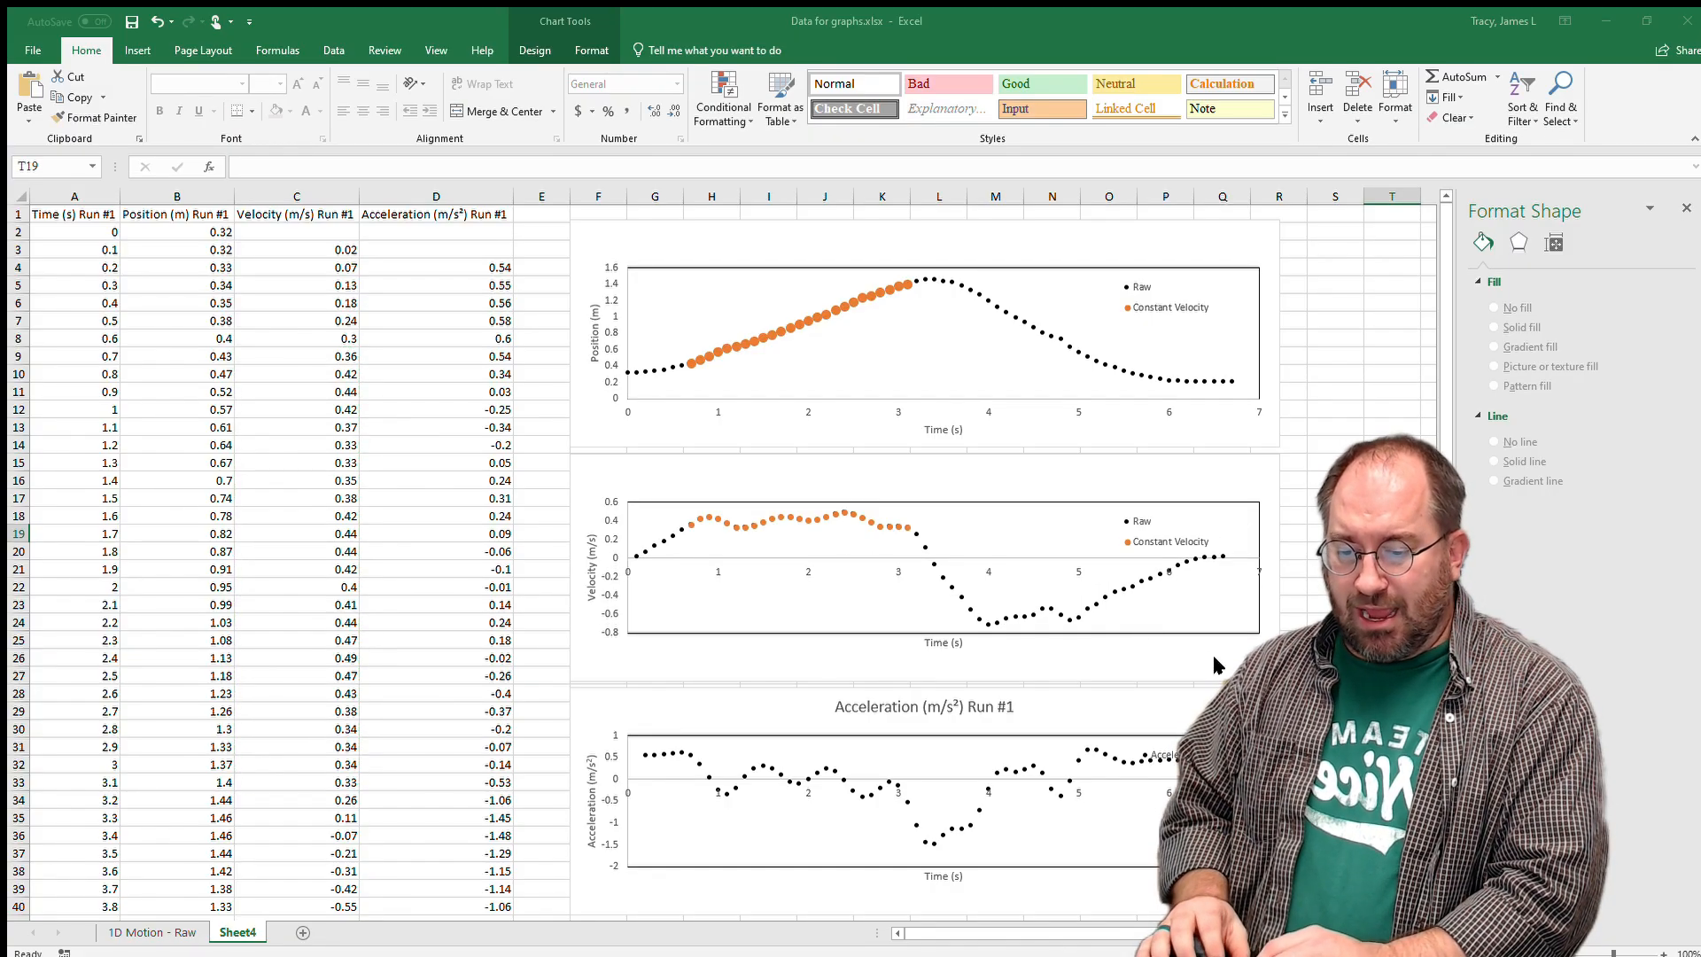
# Rename the acceleration chart's existing series to Raw.
pyautogui.click(1148, 625)
pyautogui.click(939, 747)
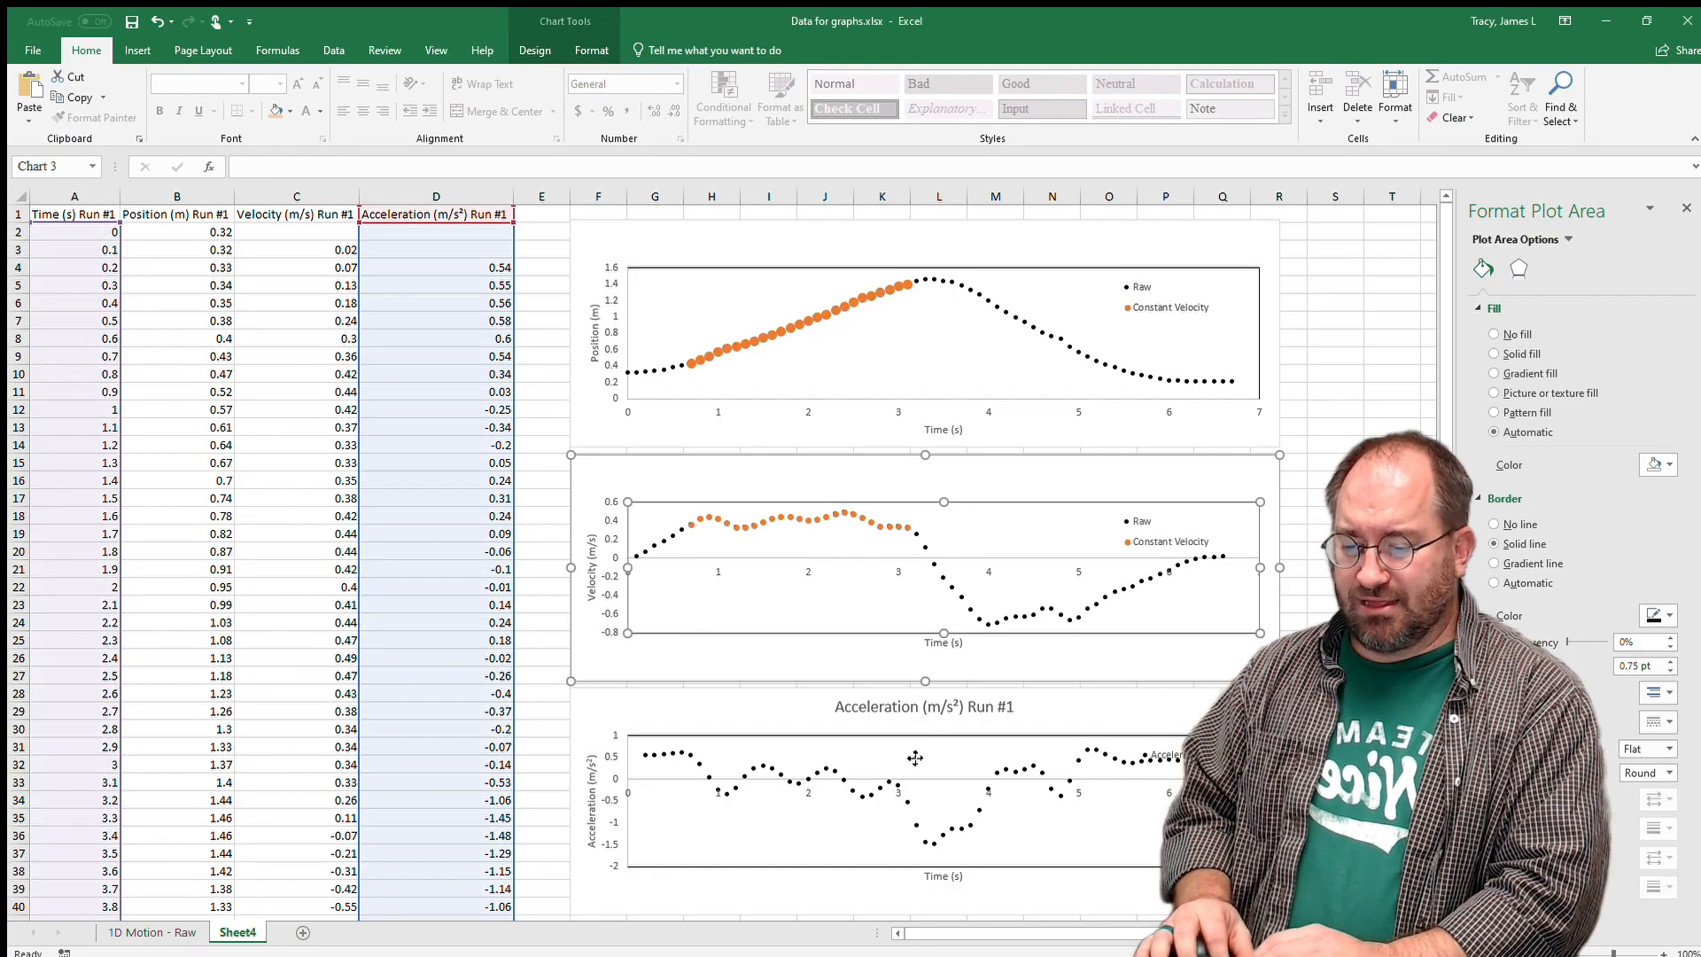
pyautogui.click(954, 845)
pyautogui.click(945, 549)
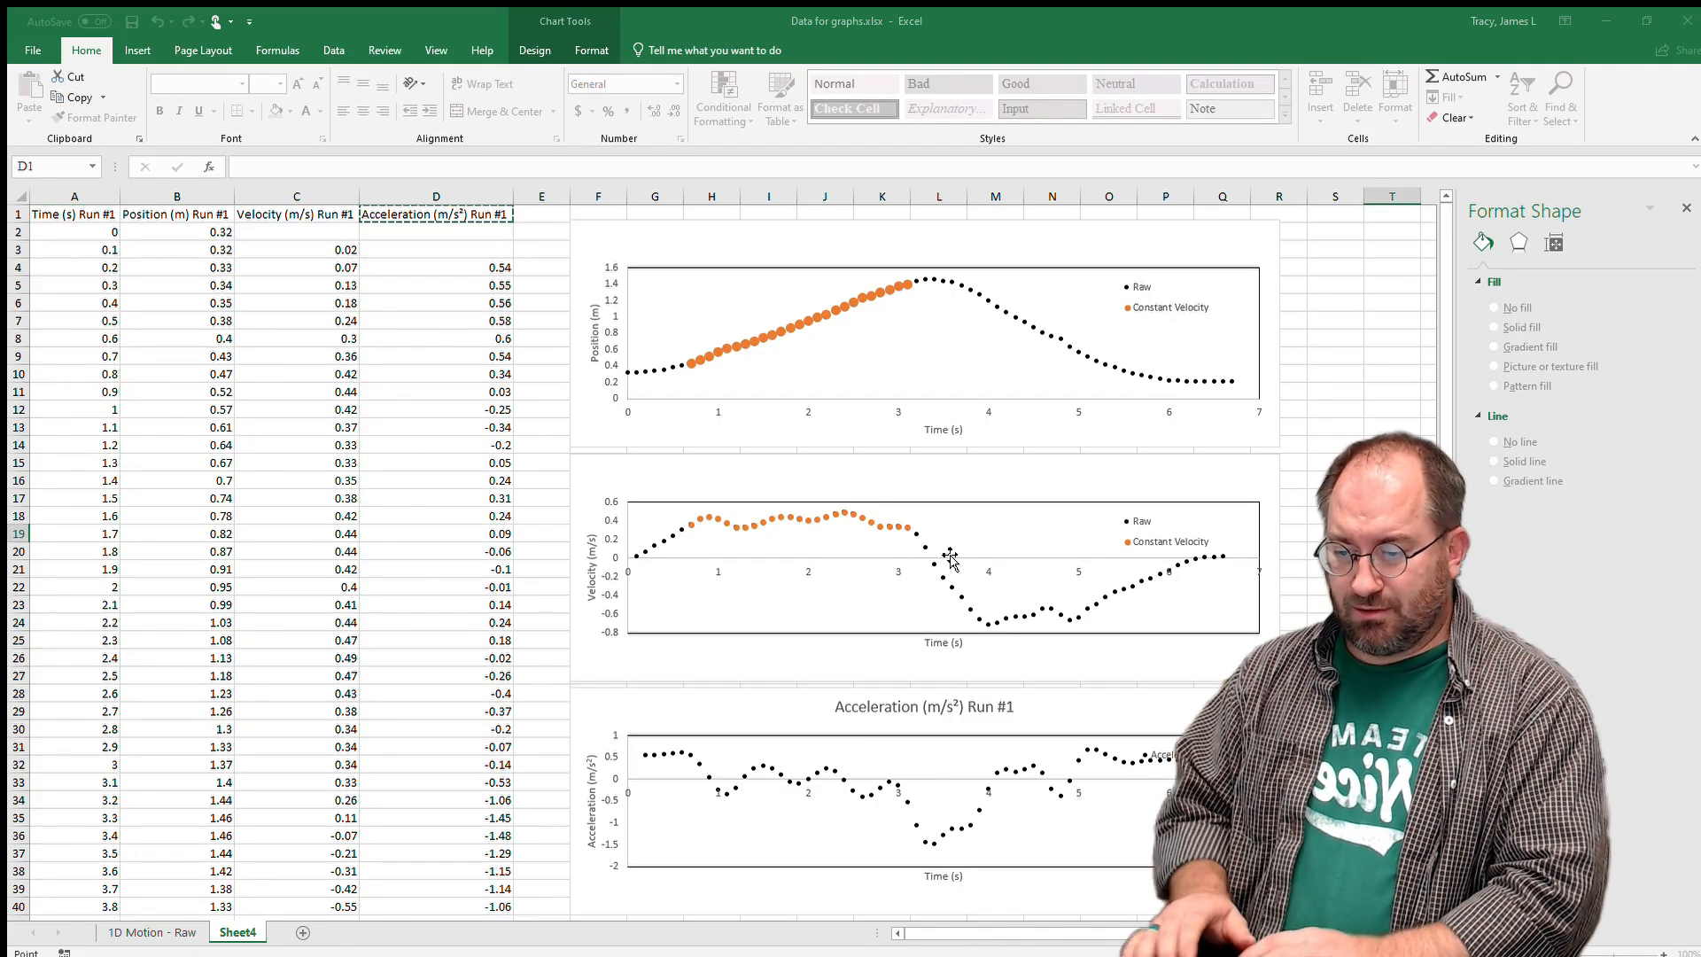
pyautogui.write('Raw')
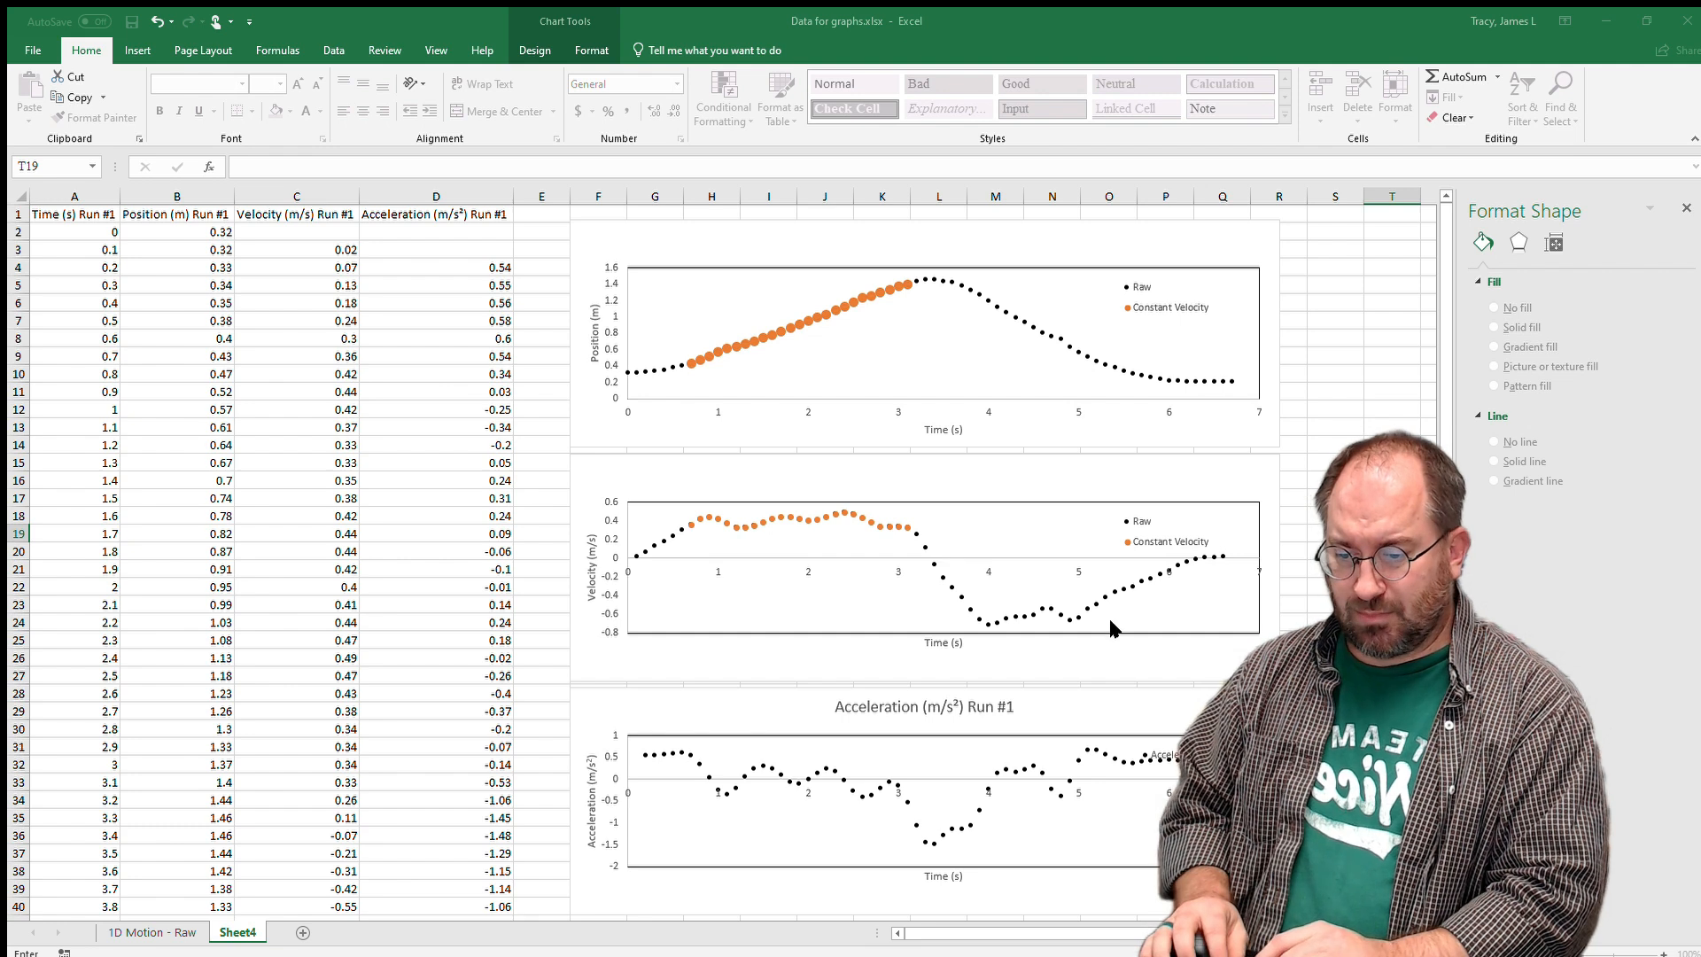
pyautogui.click(1110, 622)
# Add a series named 'Contant Velocity' with X values A9:A33 and Y values D9:D33.
pyautogui.click(886, 556)
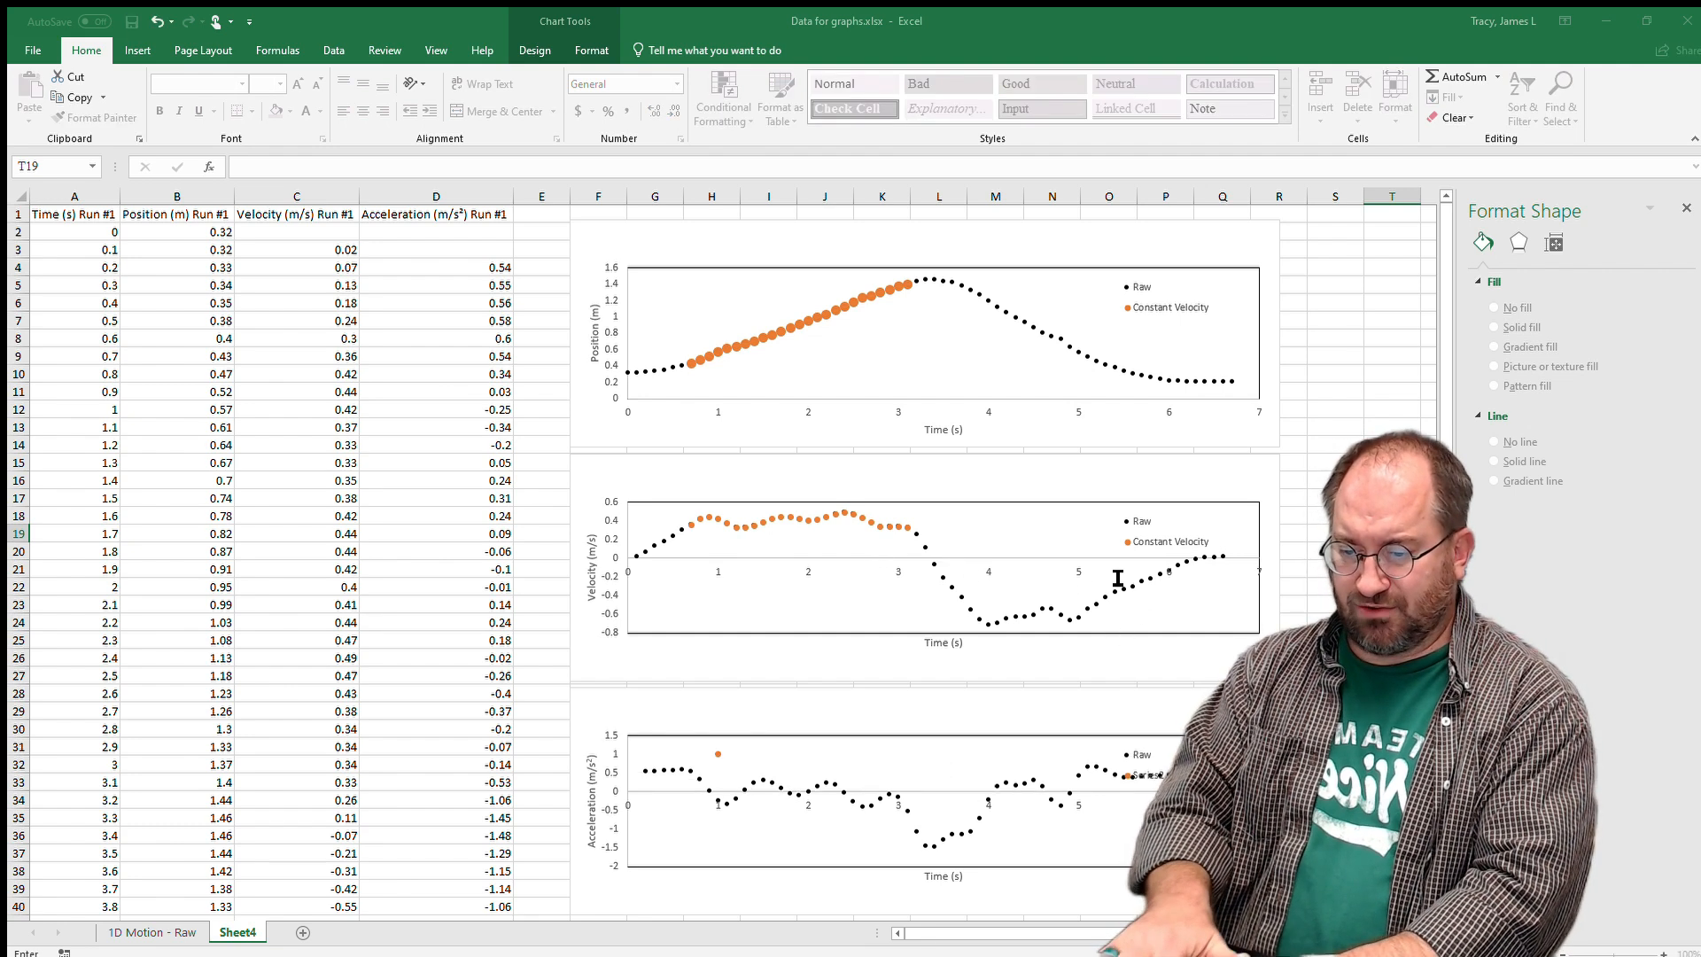
pyautogui.write('Contant Velocity')
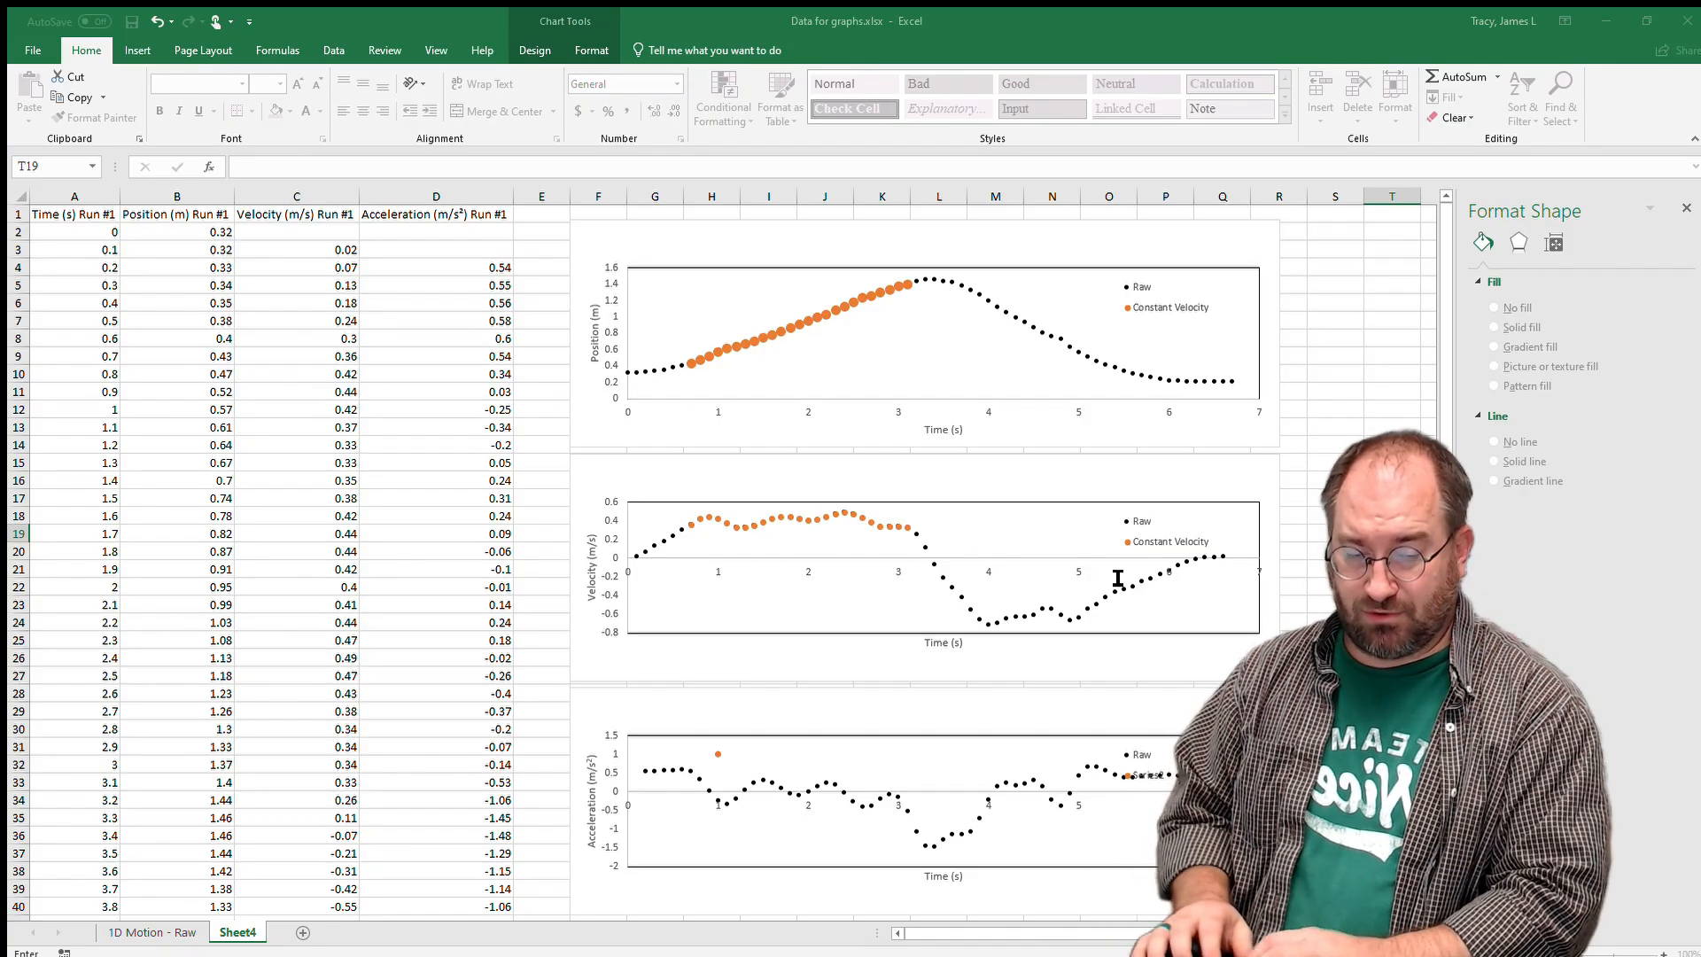
pyautogui.click(1145, 561)
pyautogui.moveTo(80, 354); pyautogui.dragTo(86, 786)
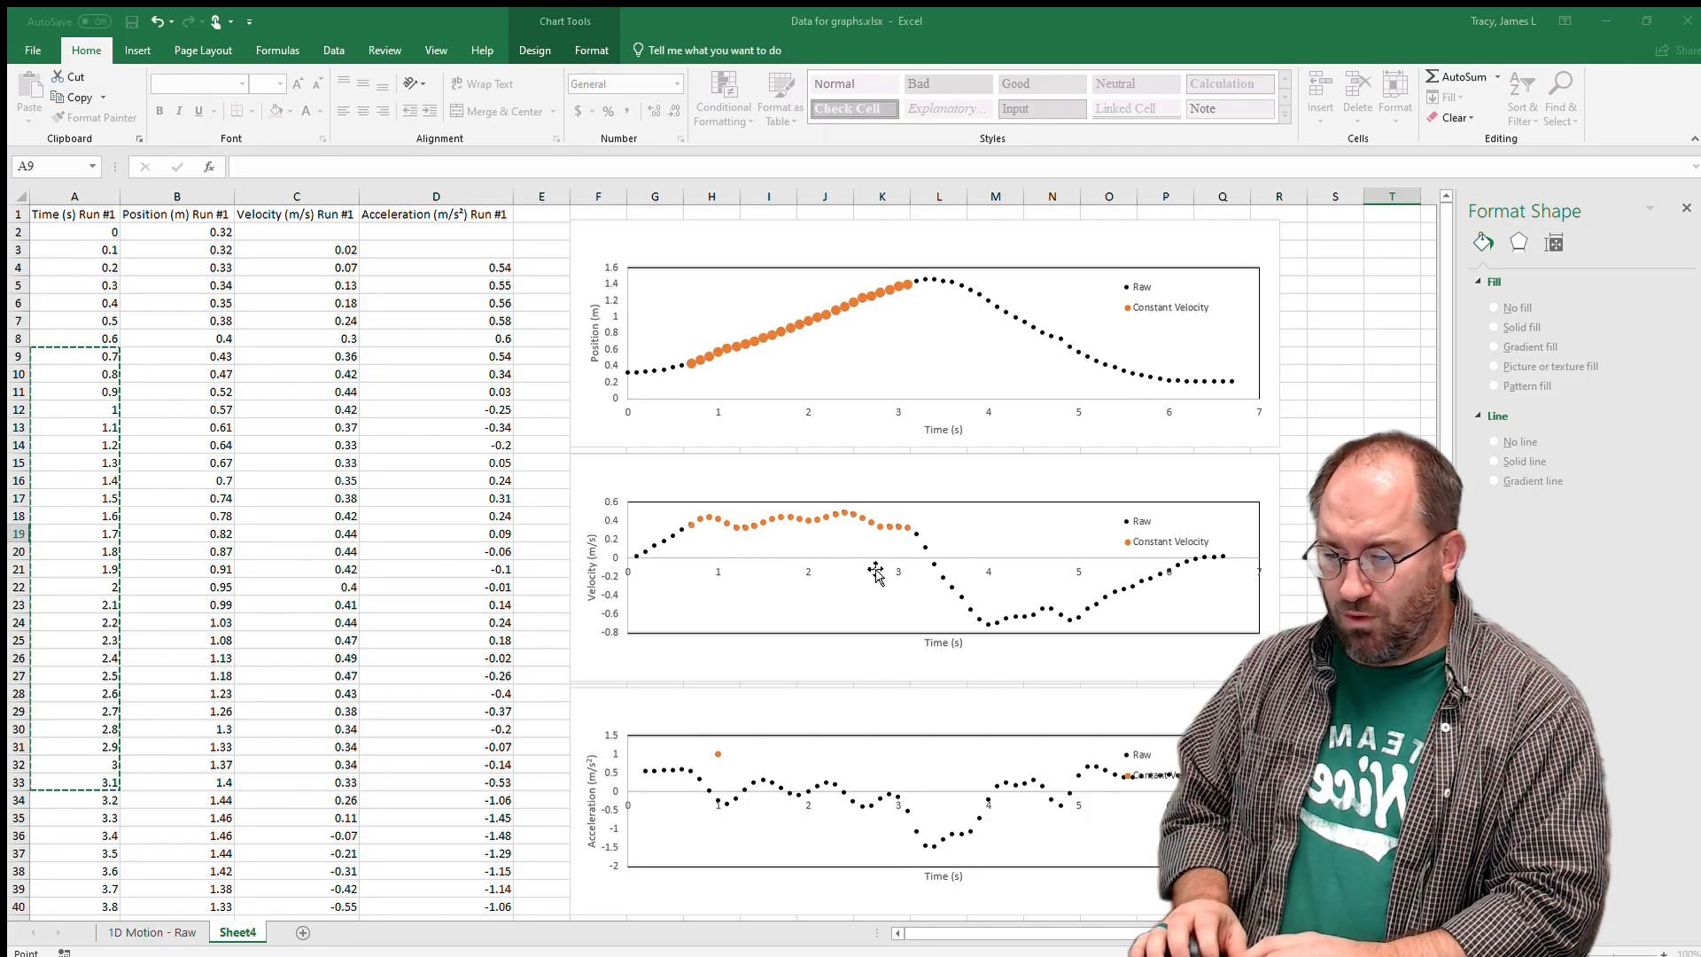
pyautogui.click(1151, 589)
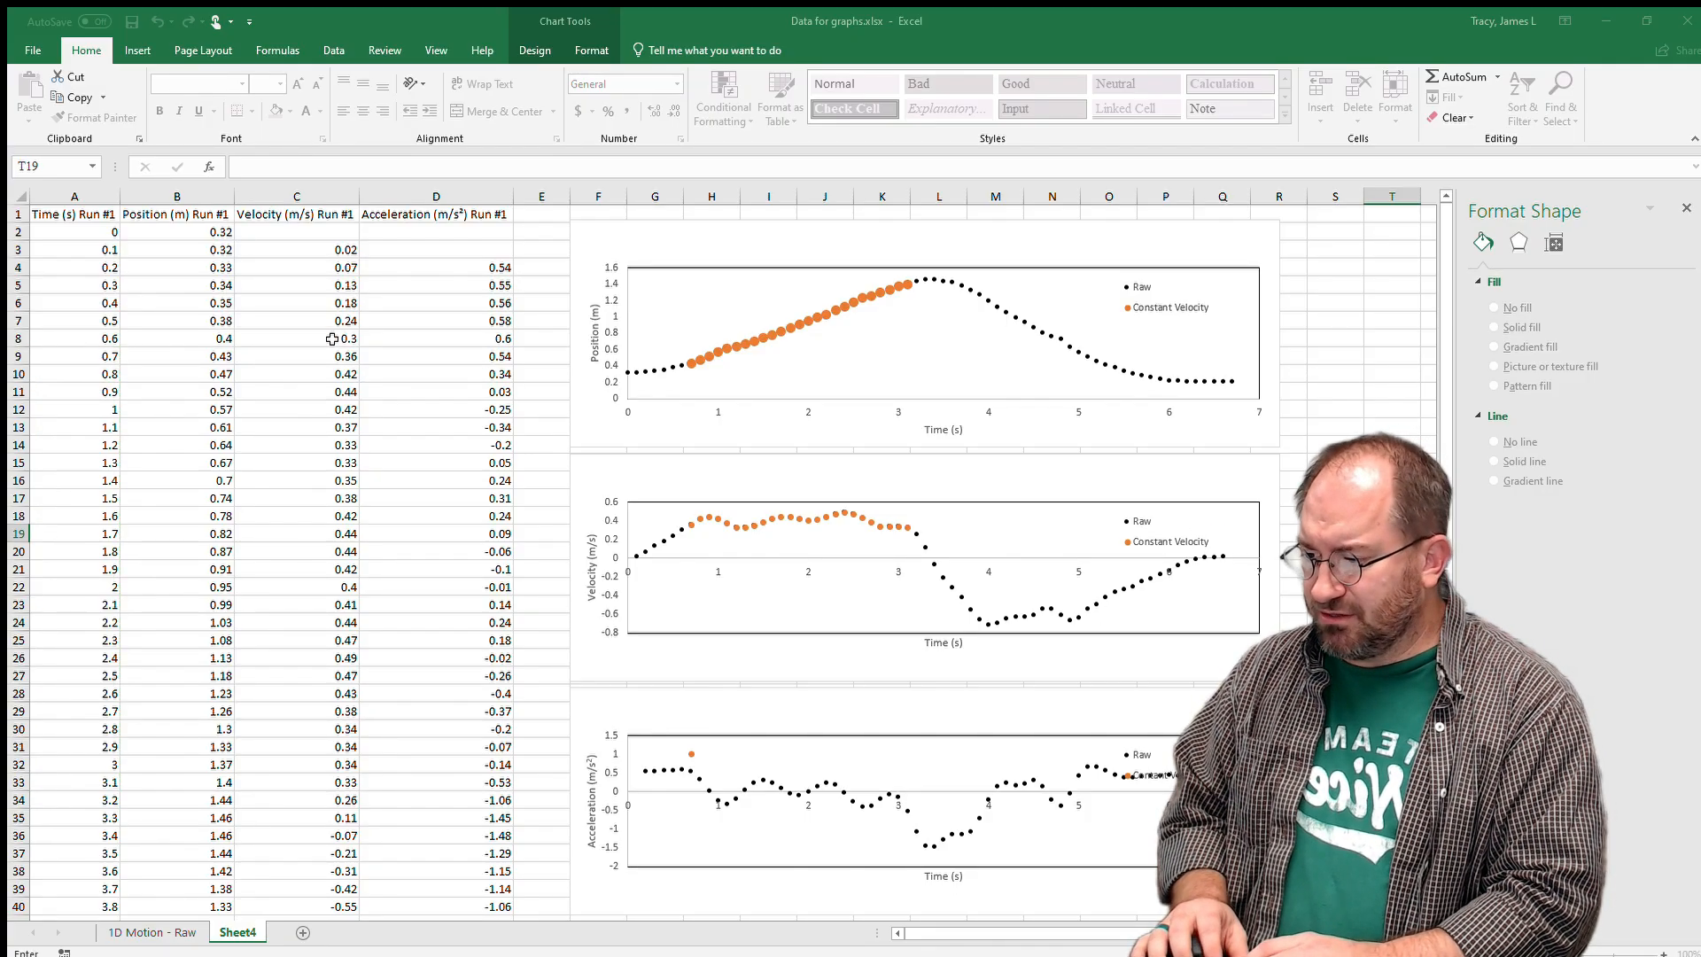
pyautogui.moveTo(306, 356); pyautogui.dragTo(328, 784)
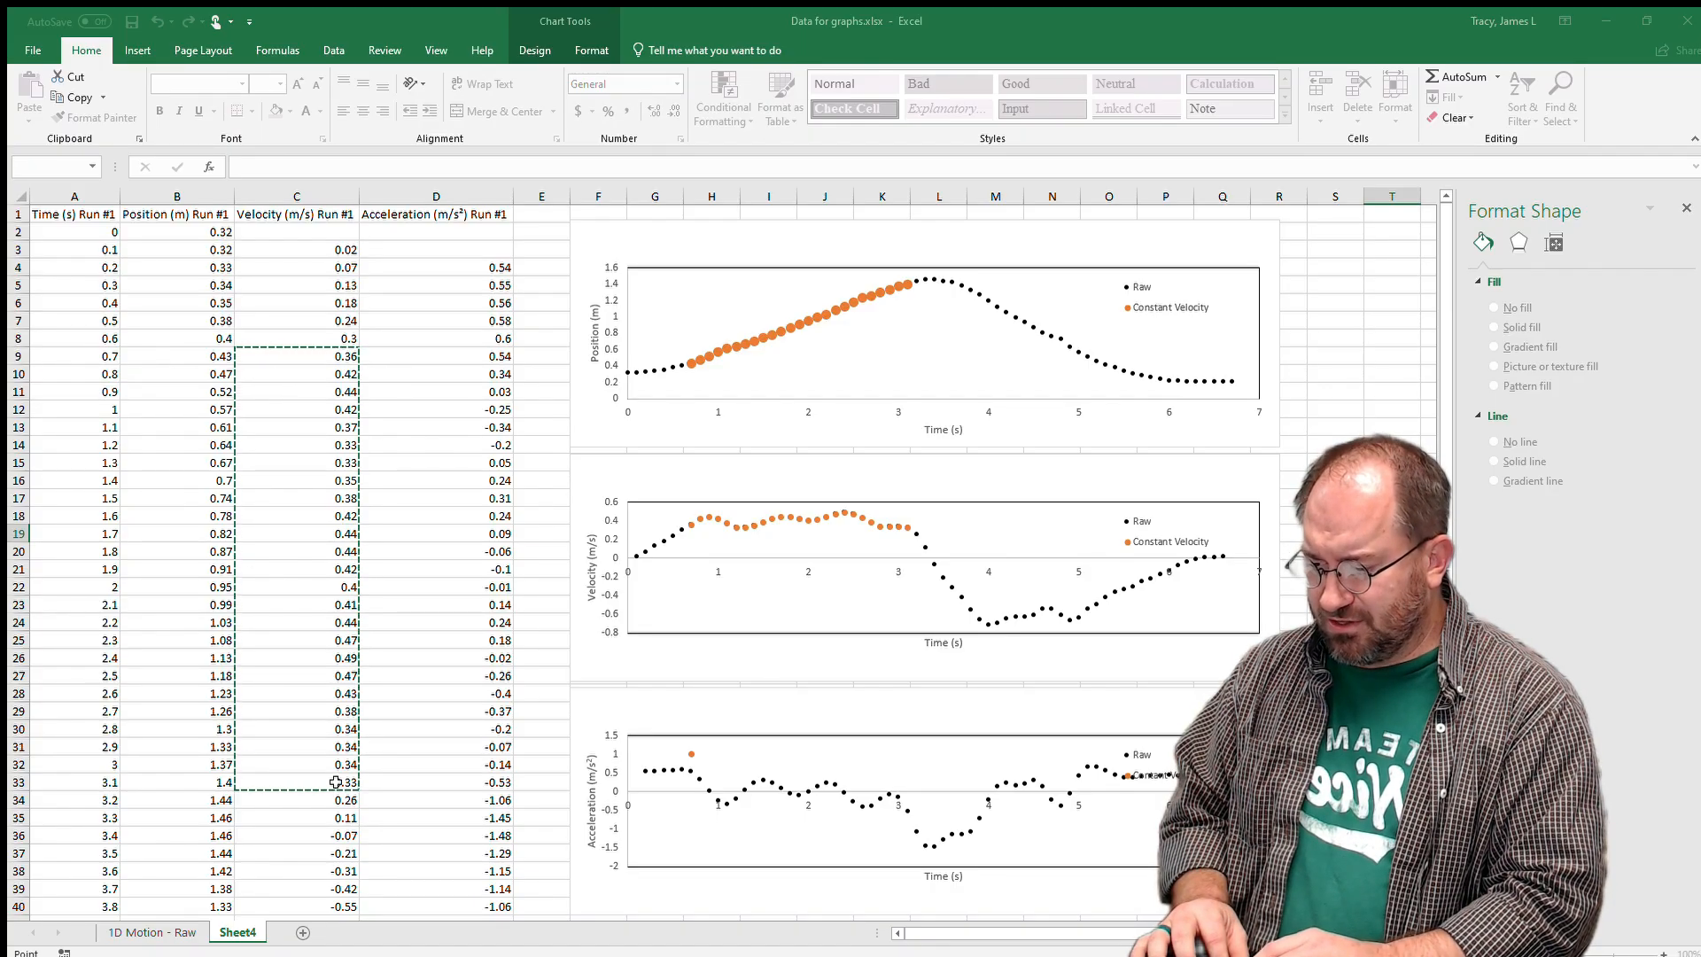
pyautogui.click(1234, 513)
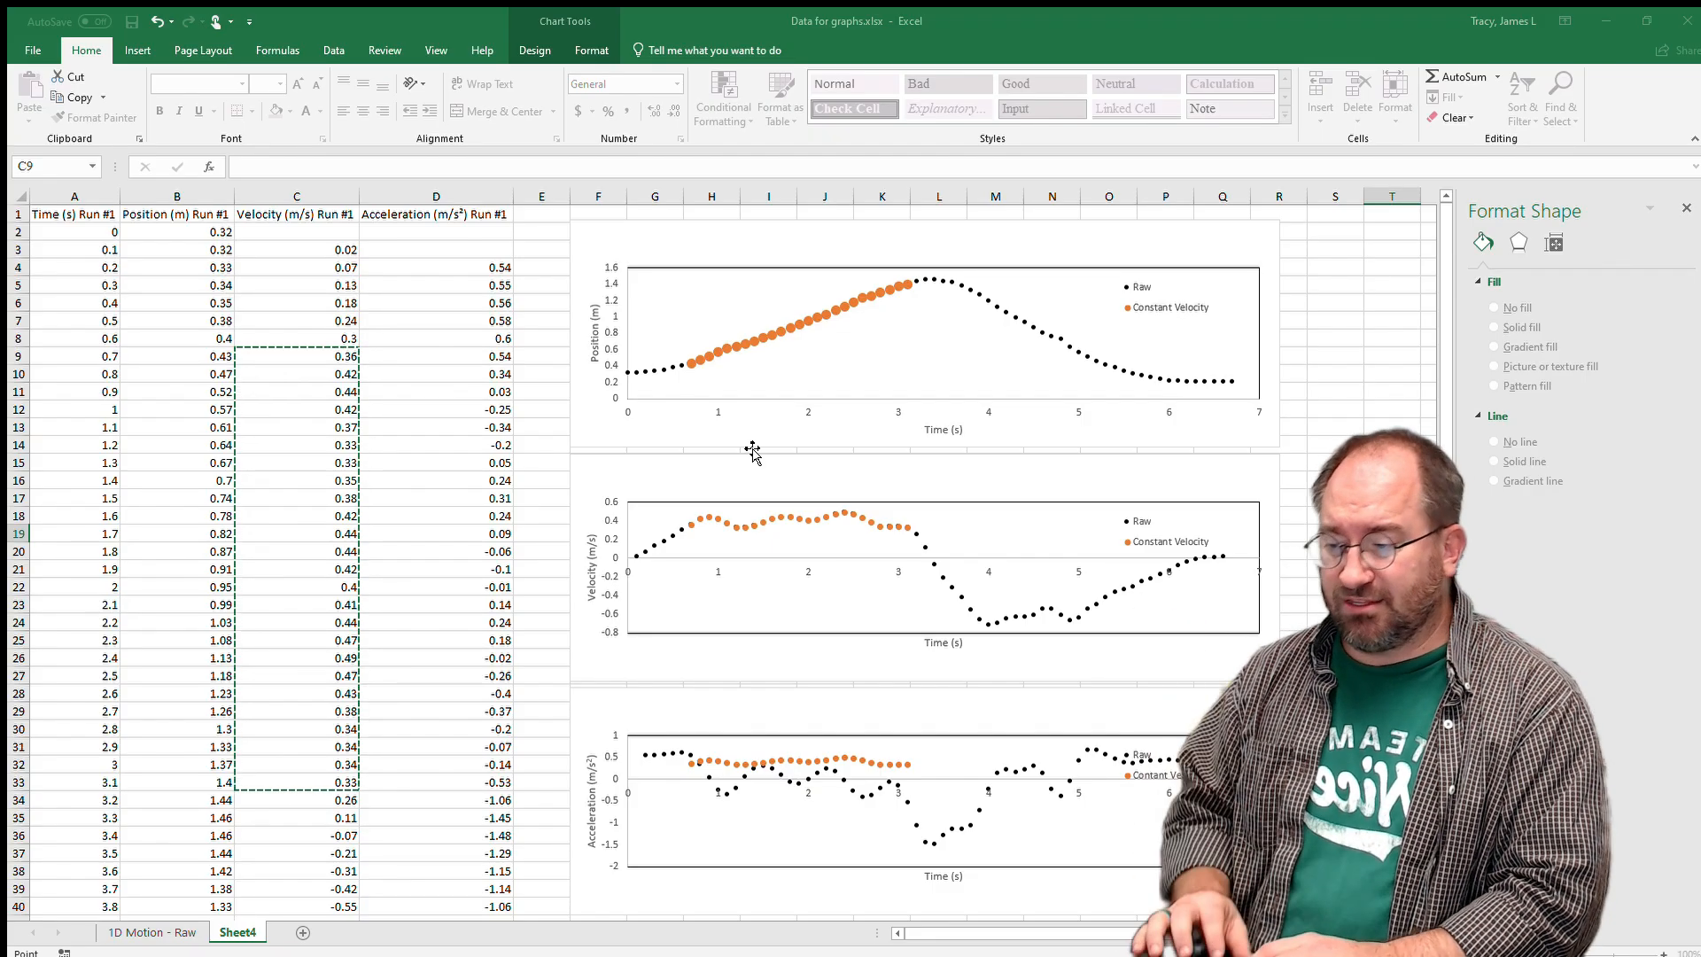
pyautogui.click(466, 360)
pyautogui.hotkey('ctrl', 'c')
pyautogui.moveTo(466, 361); pyautogui.dragTo(466, 783)
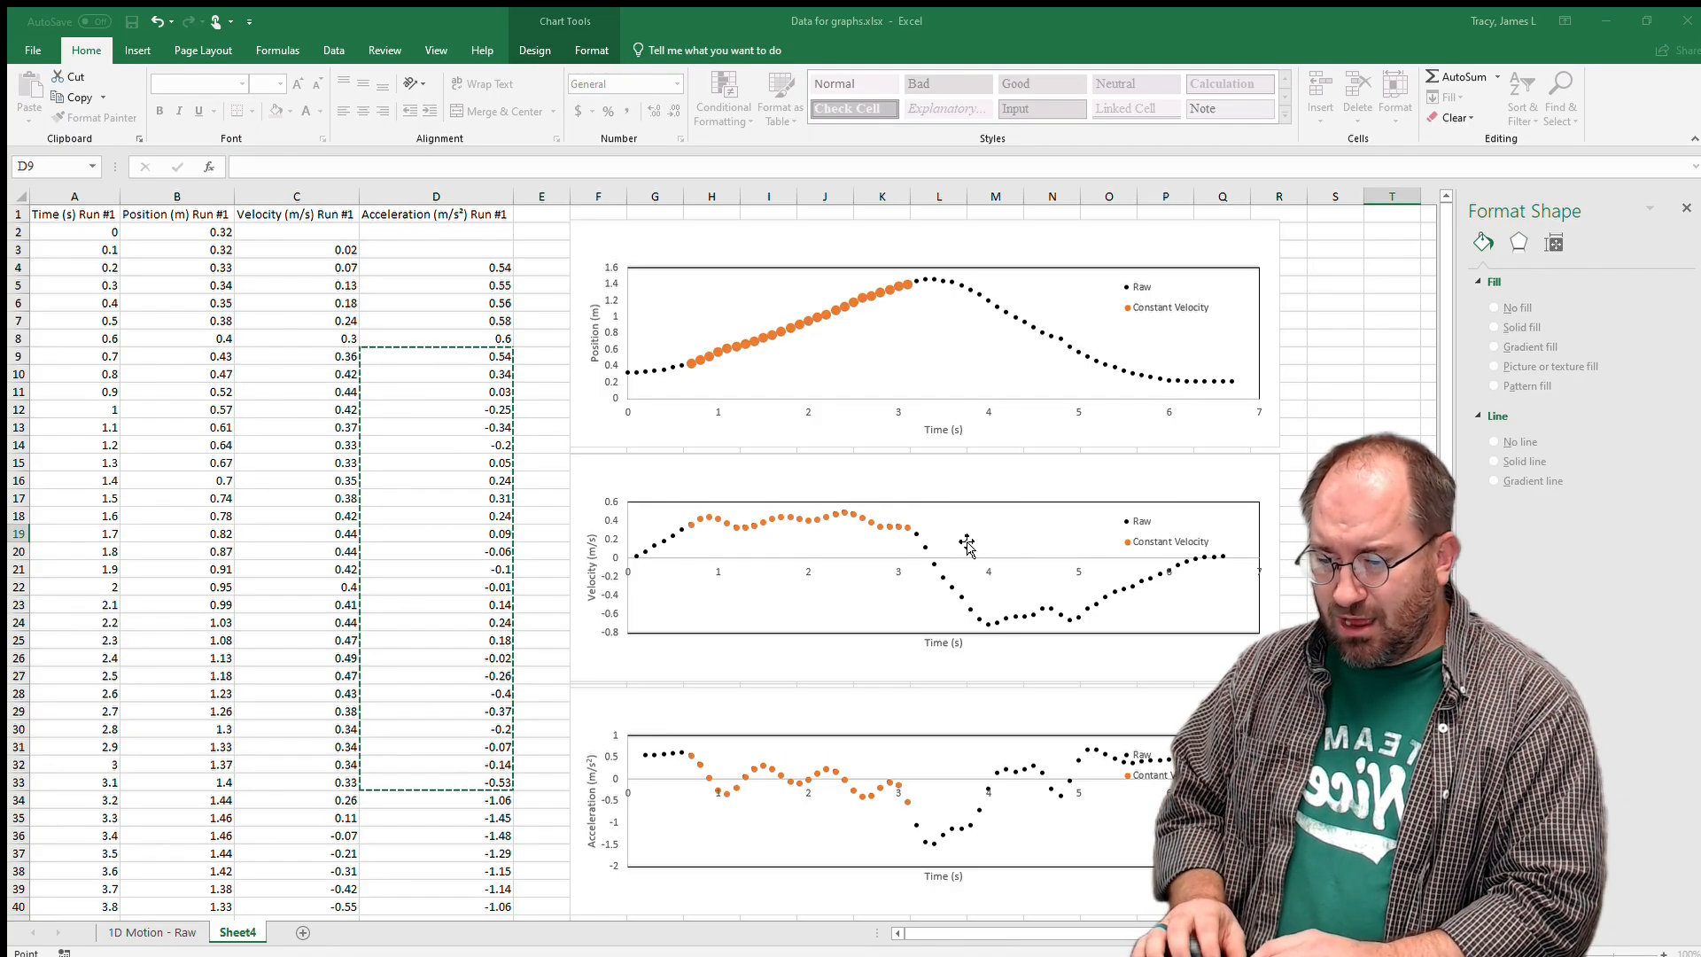
pyautogui.press('Escape')
pyautogui.click(988, 747)
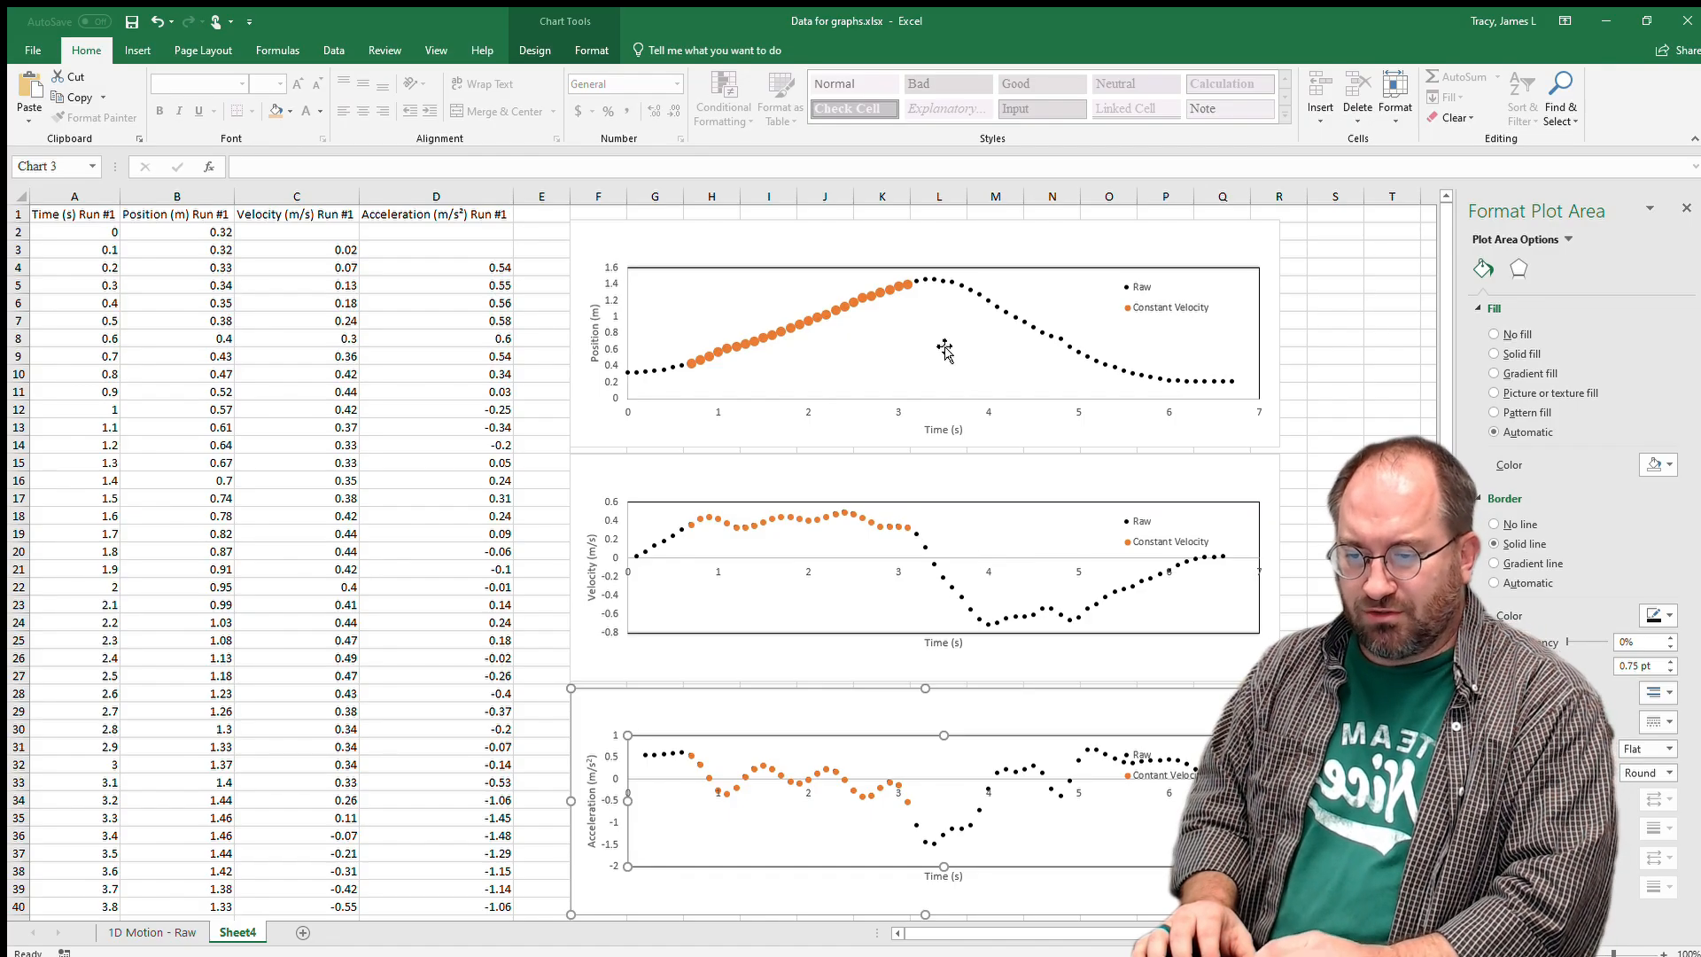
# Through Select Data, add a Constant Acceleration series plotting times A33:A42 against positions B33:B42.
pyautogui.click(936, 333)
pyautogui.rightClick(936, 333)
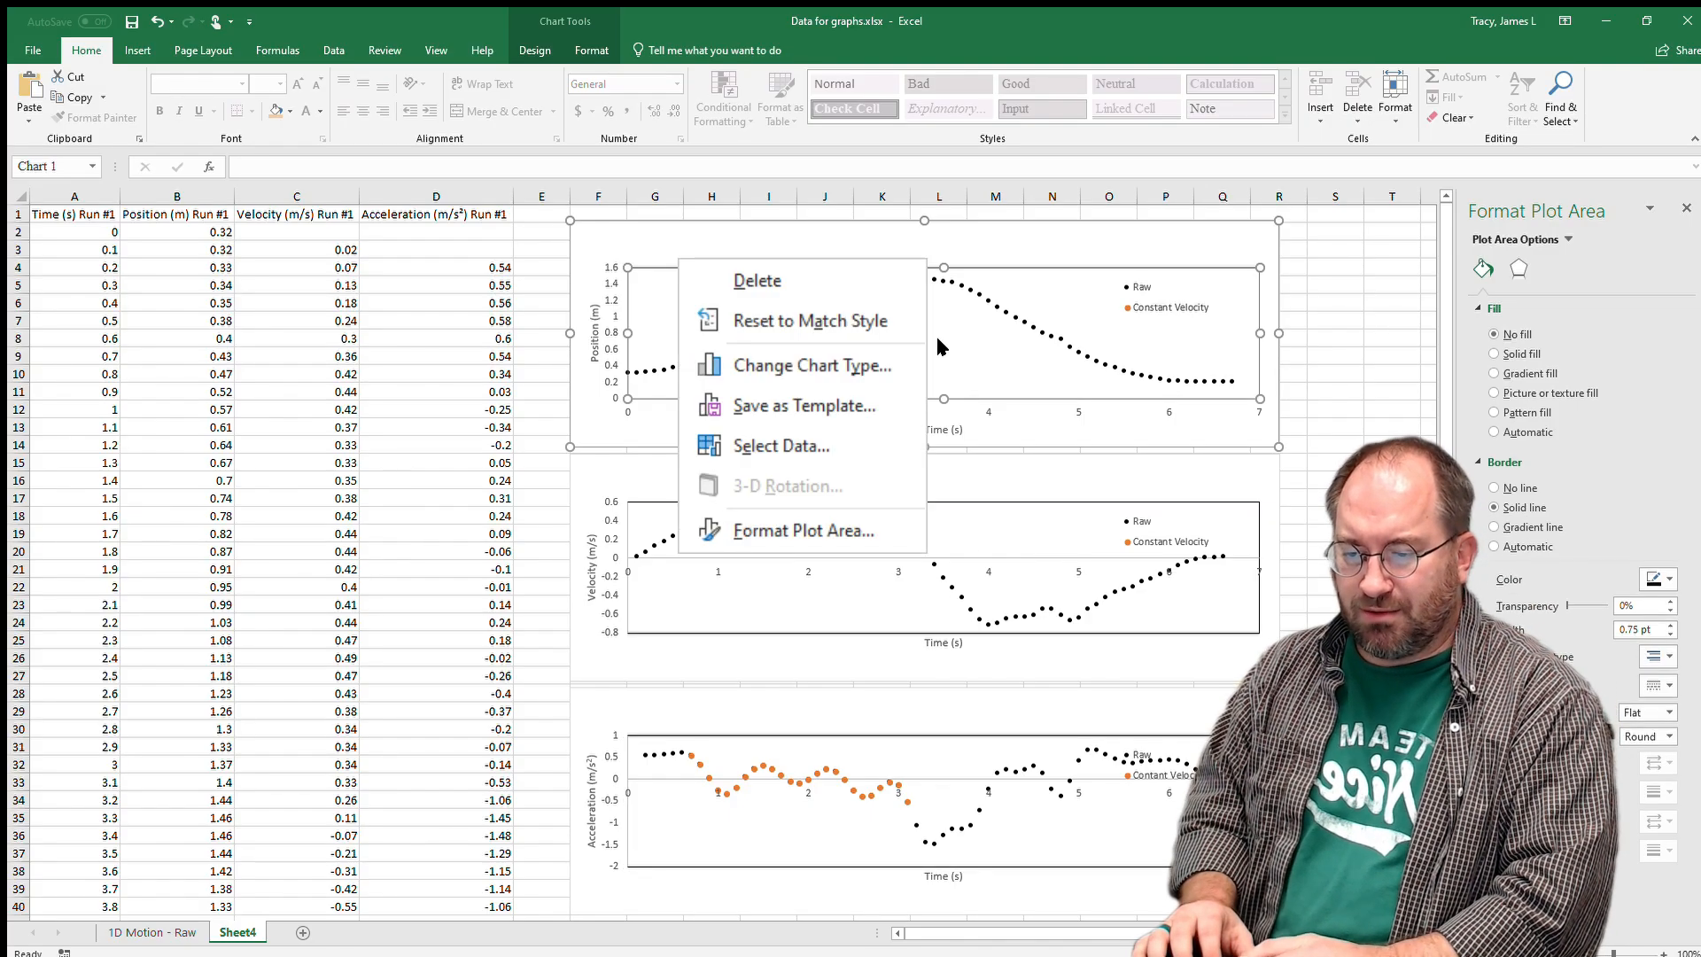
pyautogui.click(989, 435)
pyautogui.click(899, 550)
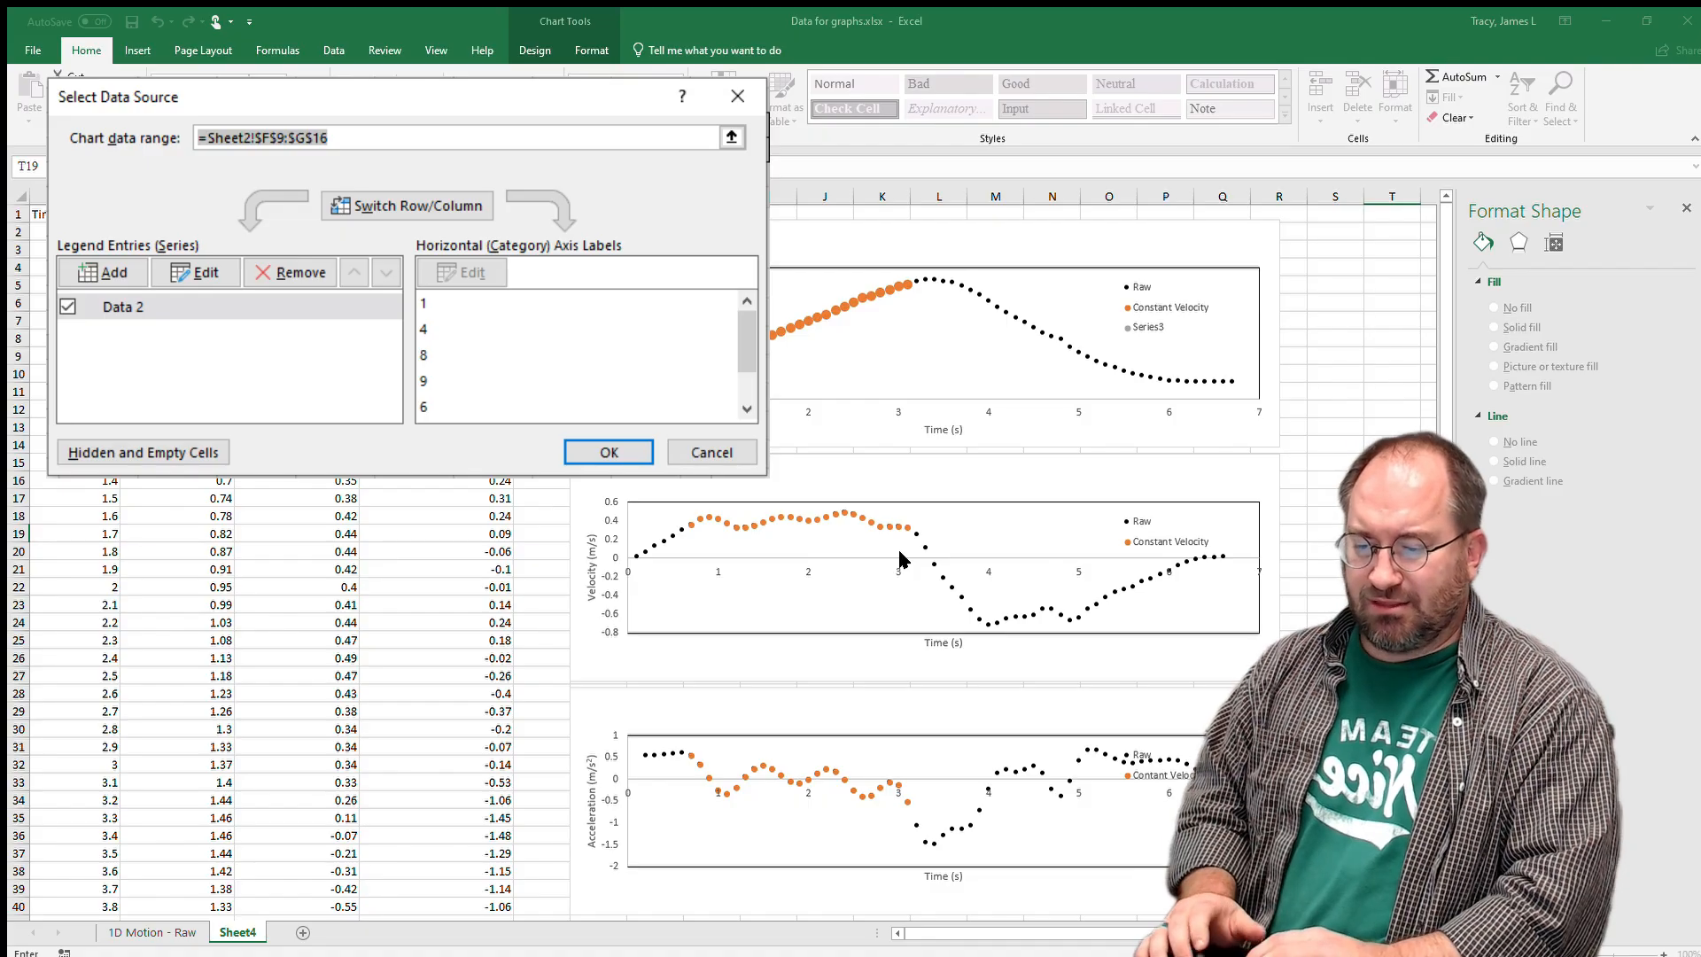
pyautogui.hotkey('alt', 'e')
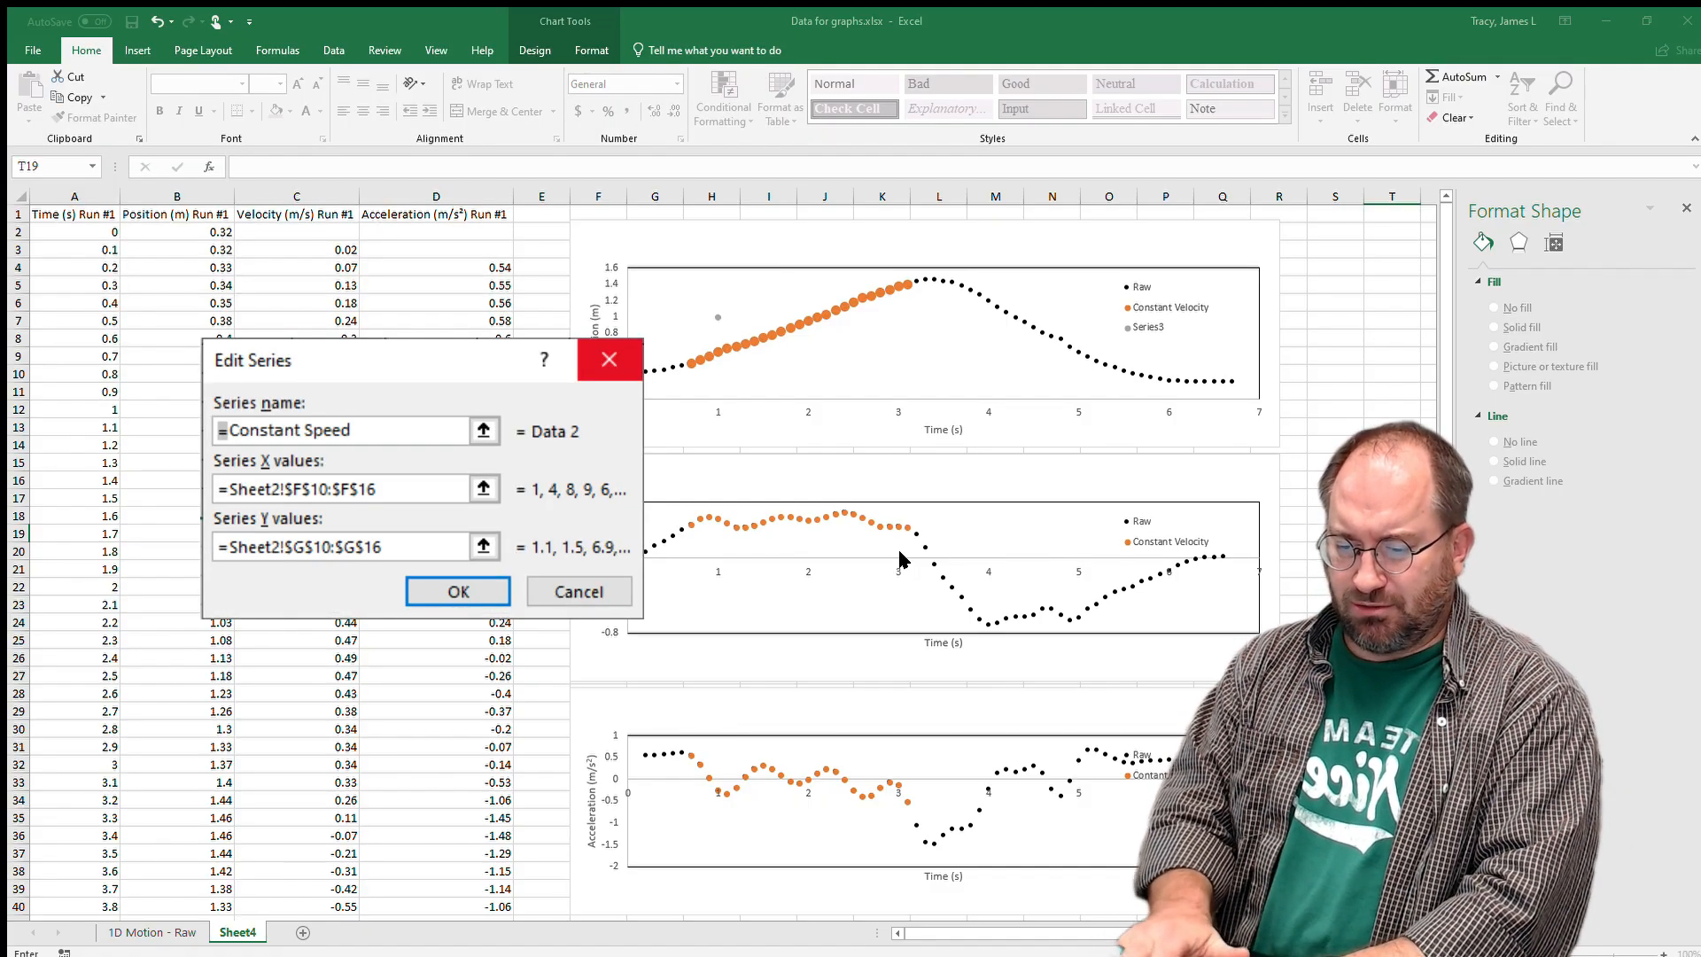
pyautogui.click(1121, 571)
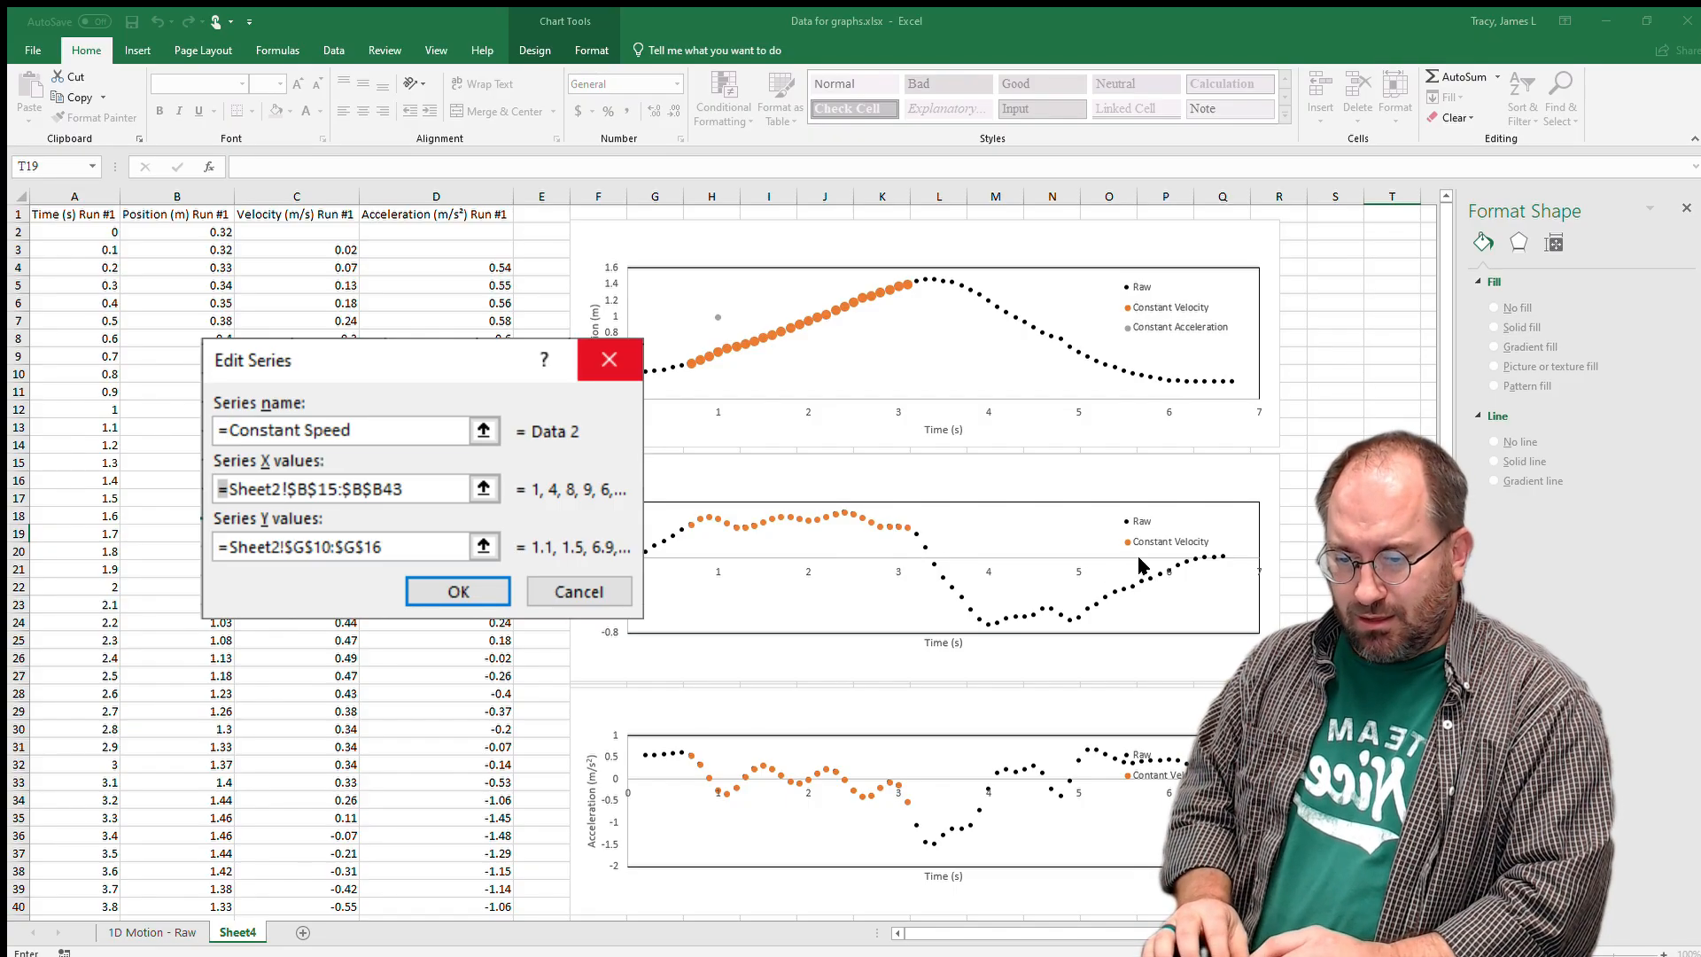
pyautogui.moveTo(78, 781); pyautogui.dragTo(95, 864)
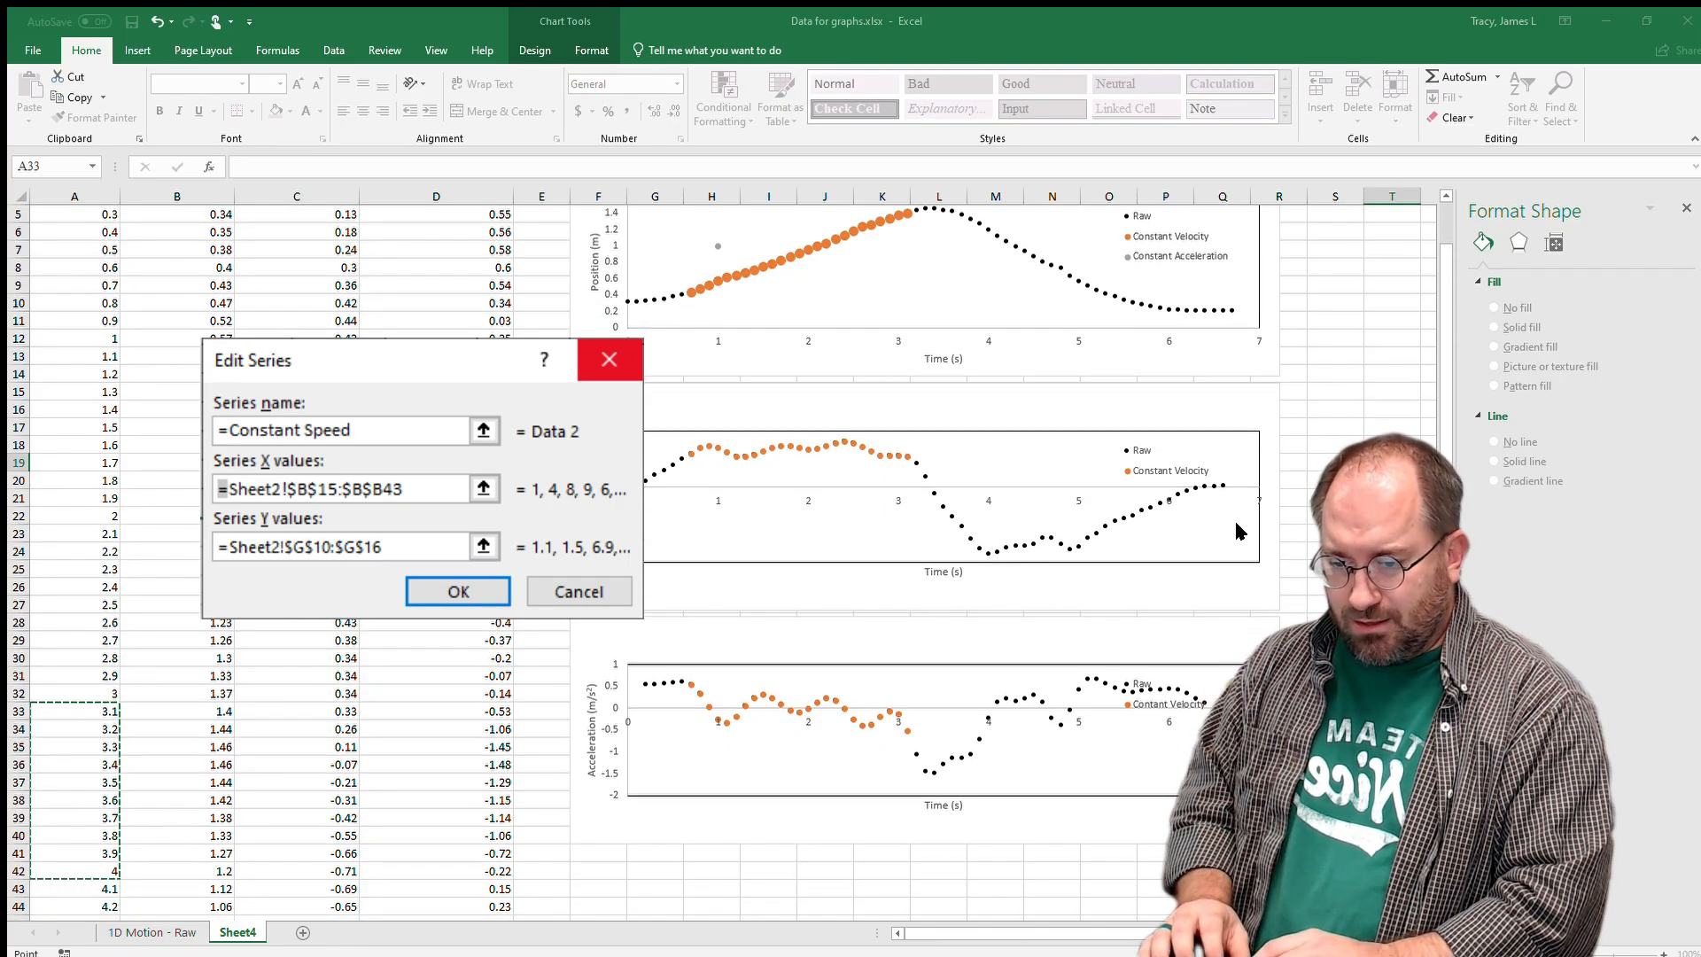
pyautogui.press('Tab')
pyautogui.write('=')
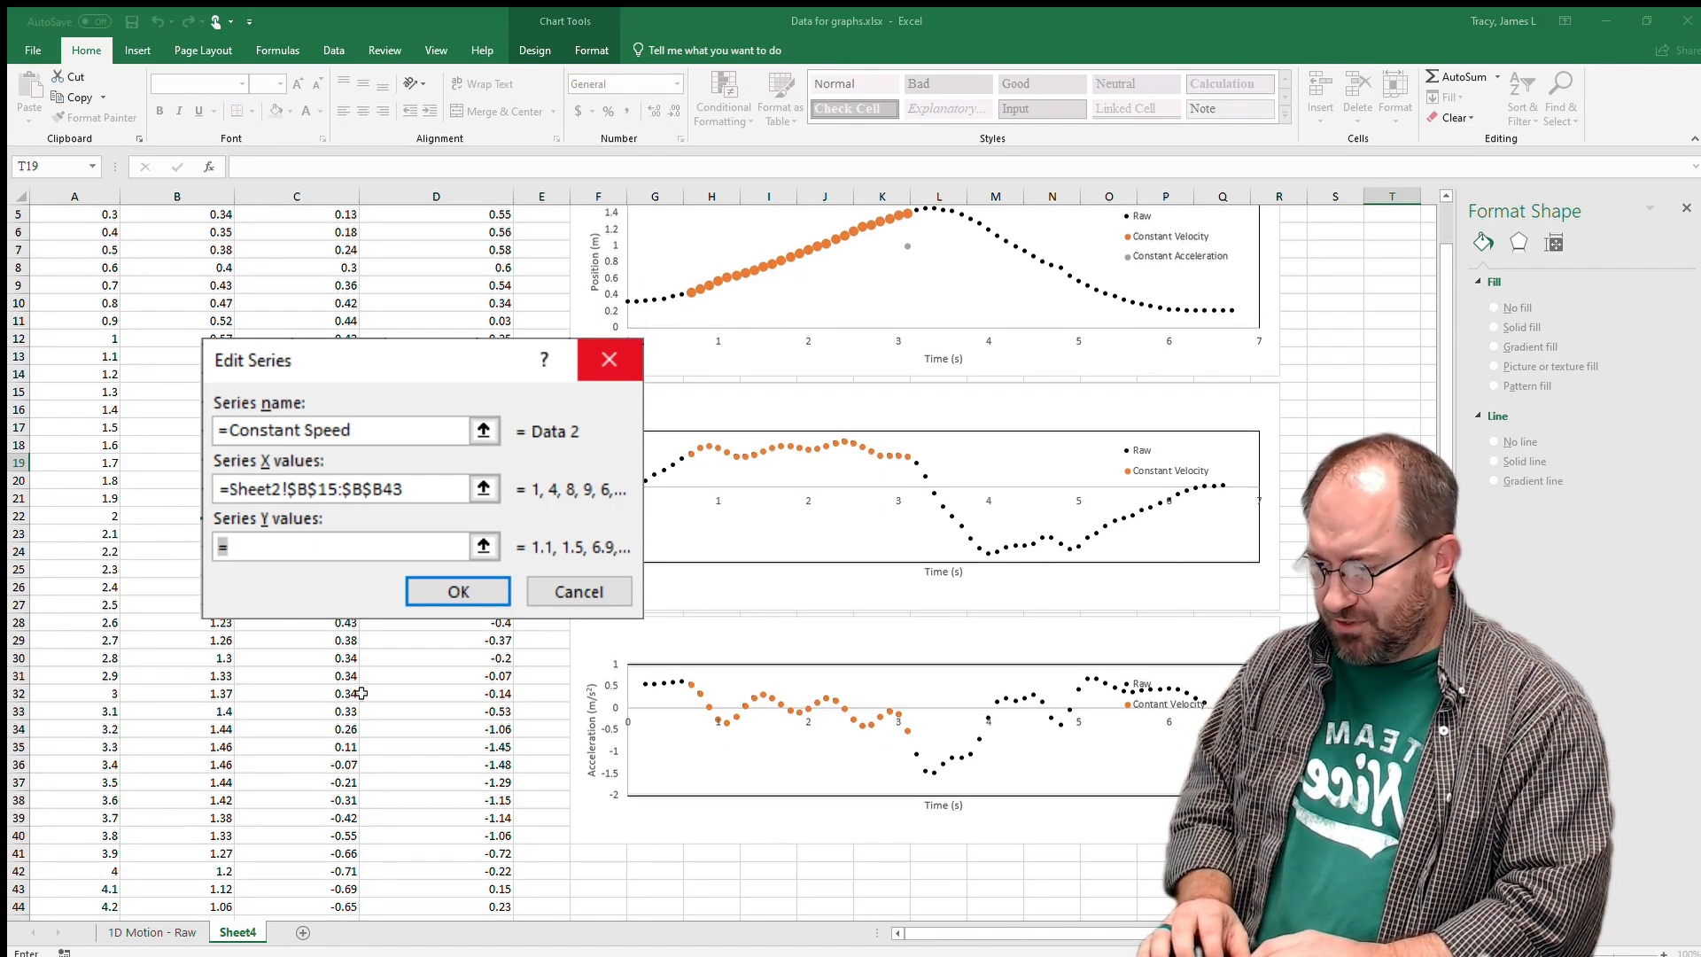
pyautogui.moveTo(195, 708); pyautogui.dragTo(204, 868)
pyautogui.press('Return')
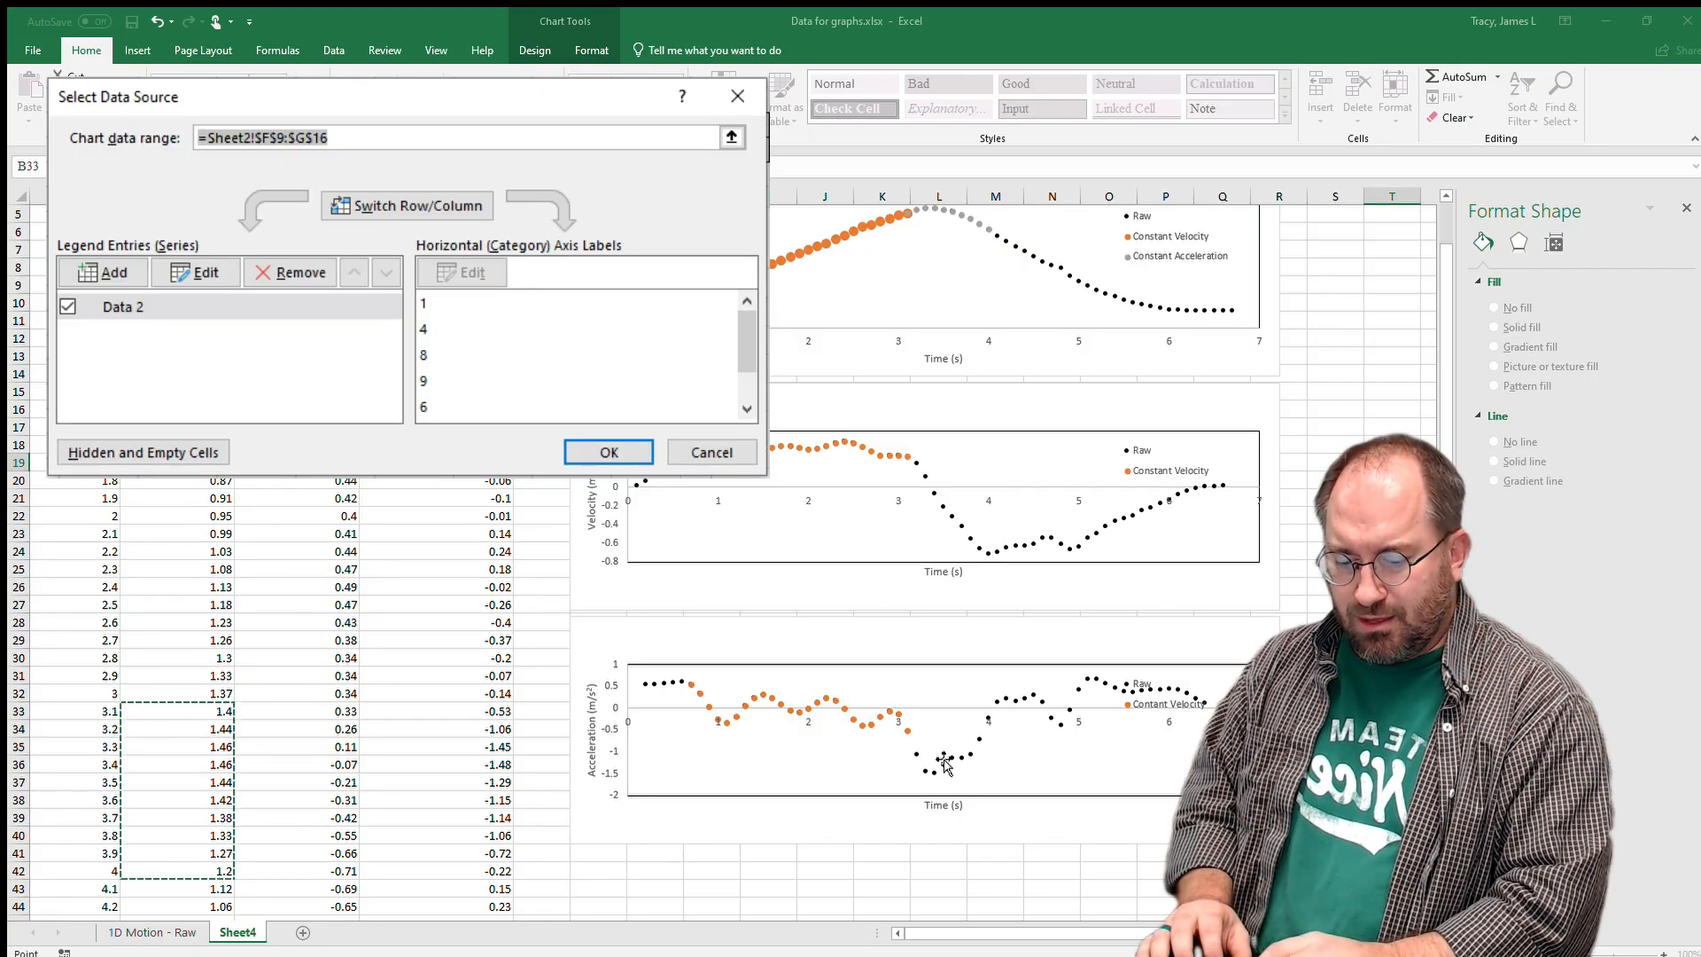
pyautogui.press('Return')
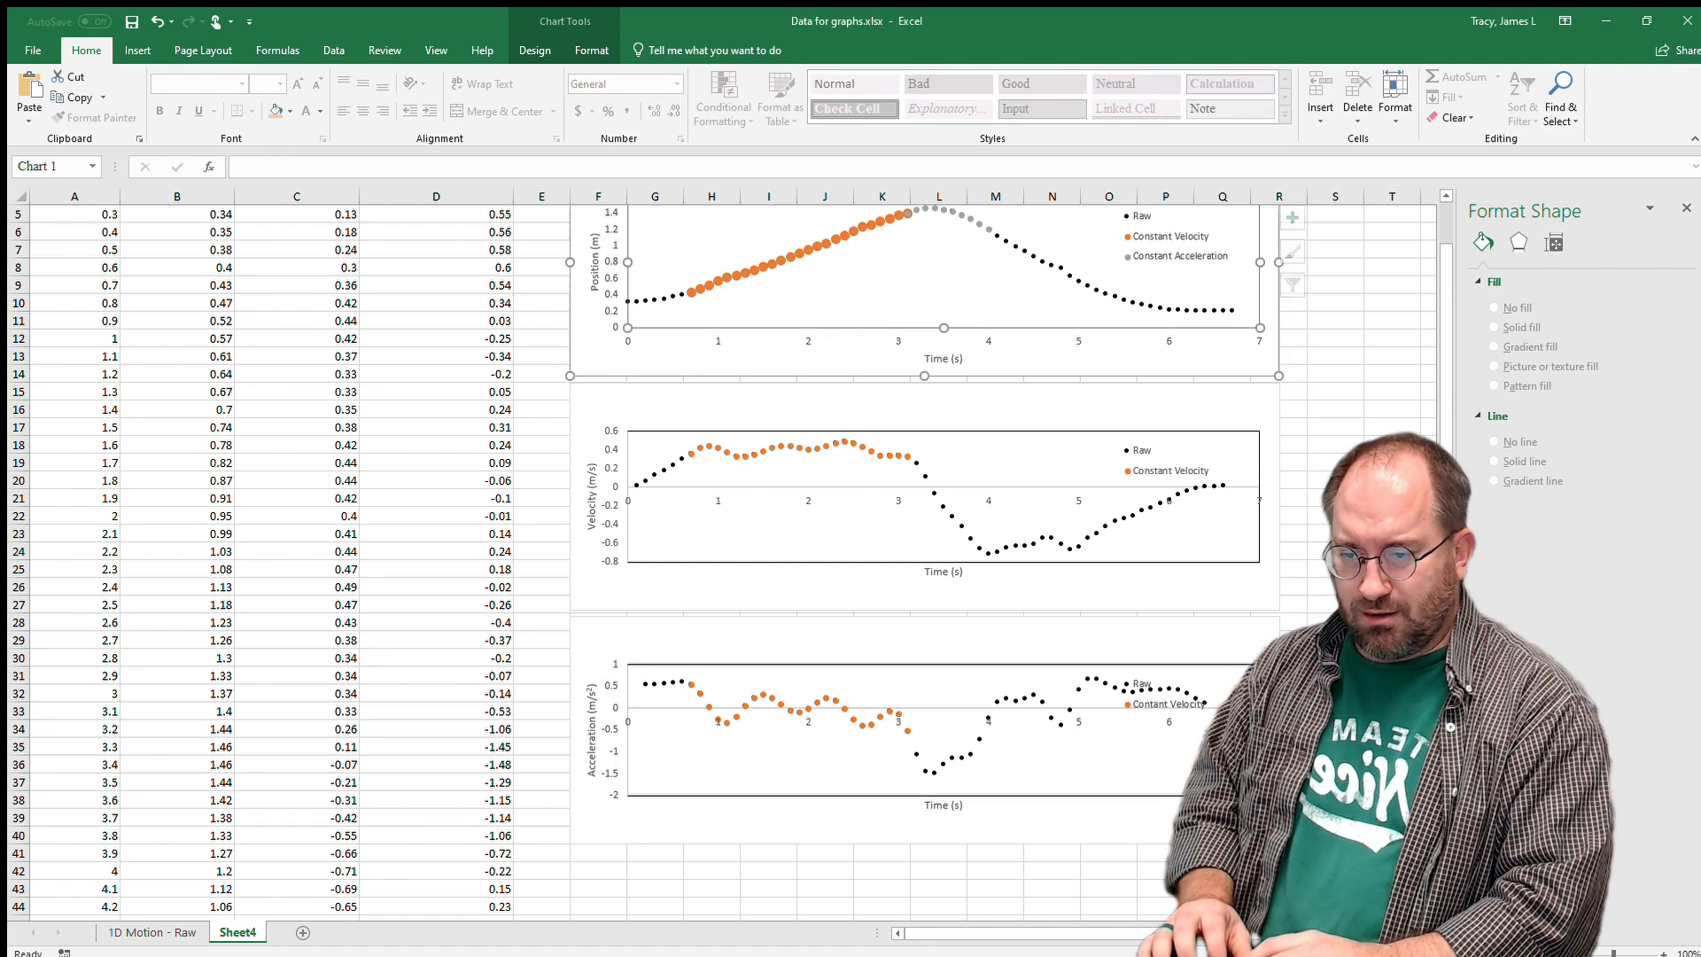
# Format the Constant Acceleration markers as built-in, no fill, solid black border, size 9.
pyautogui.scroll(2, 1433, 424)
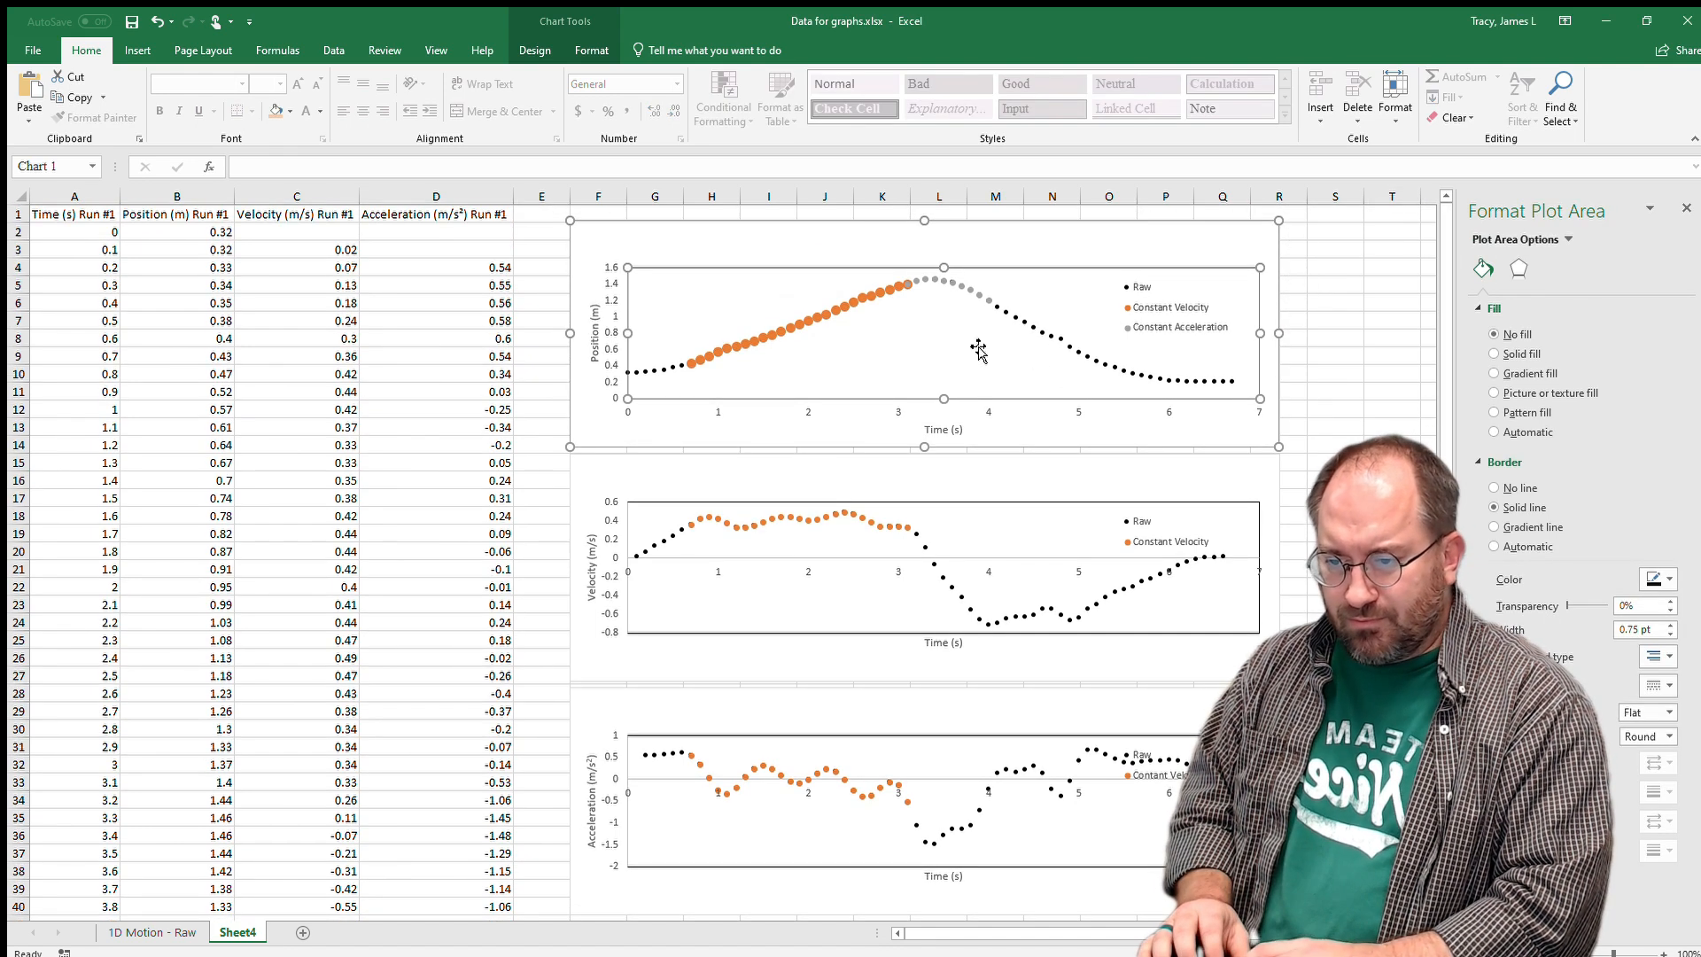
pyautogui.click(944, 285)
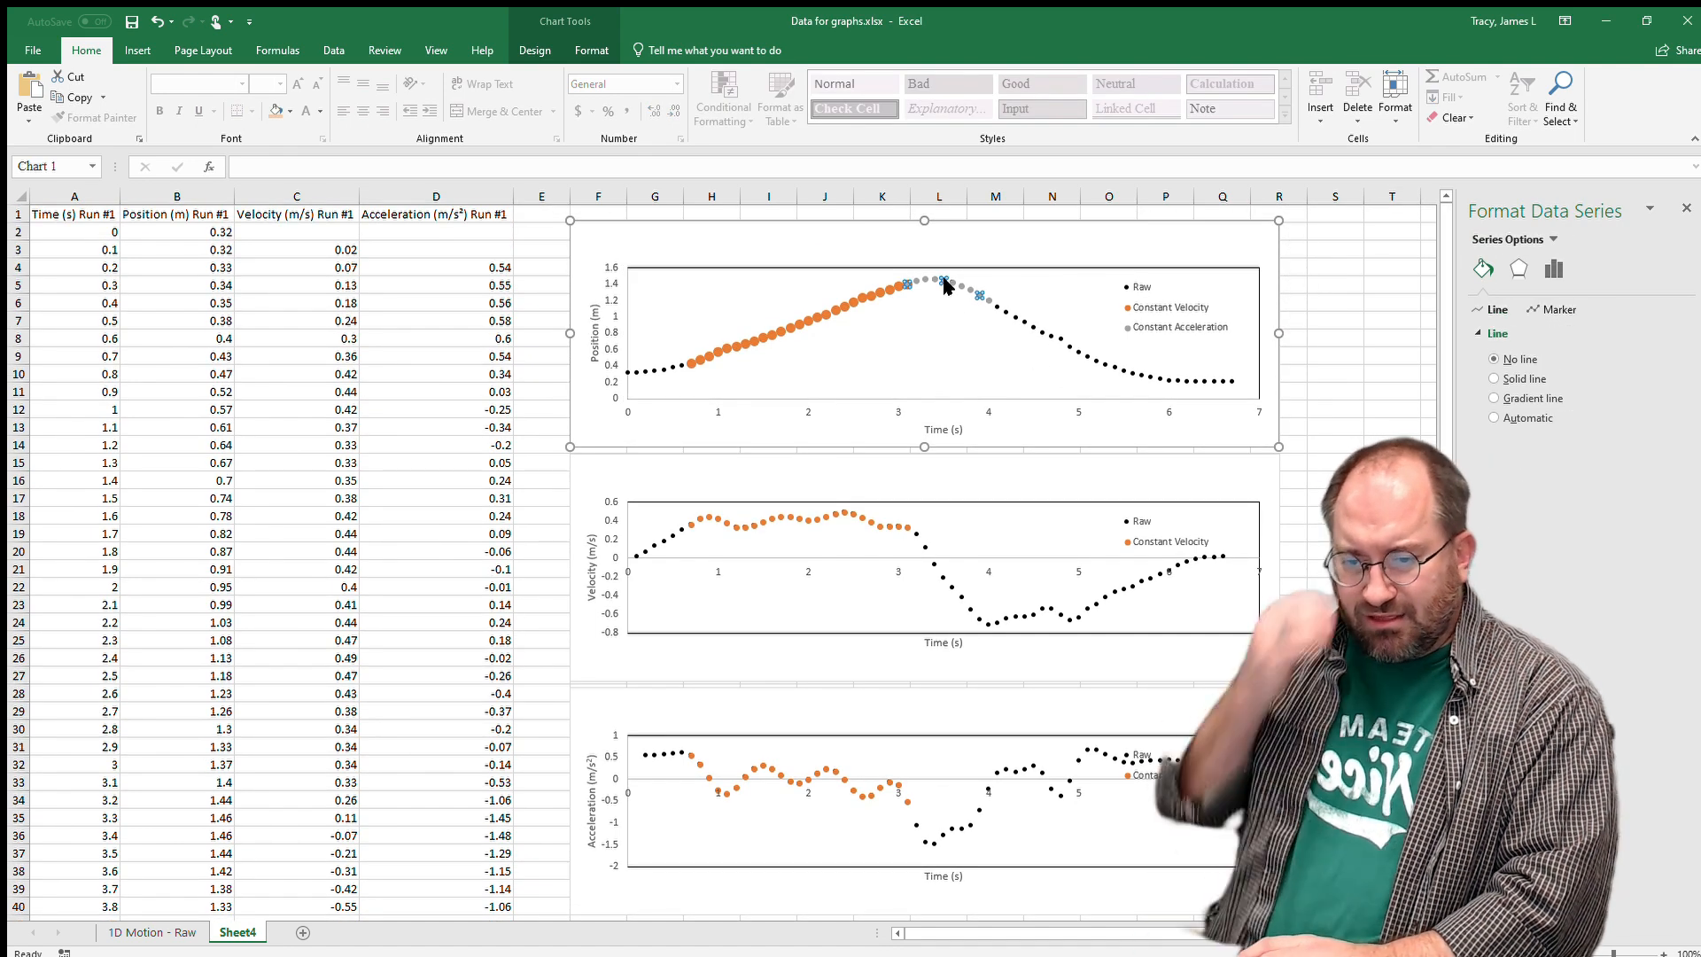
pyautogui.click(1553, 310)
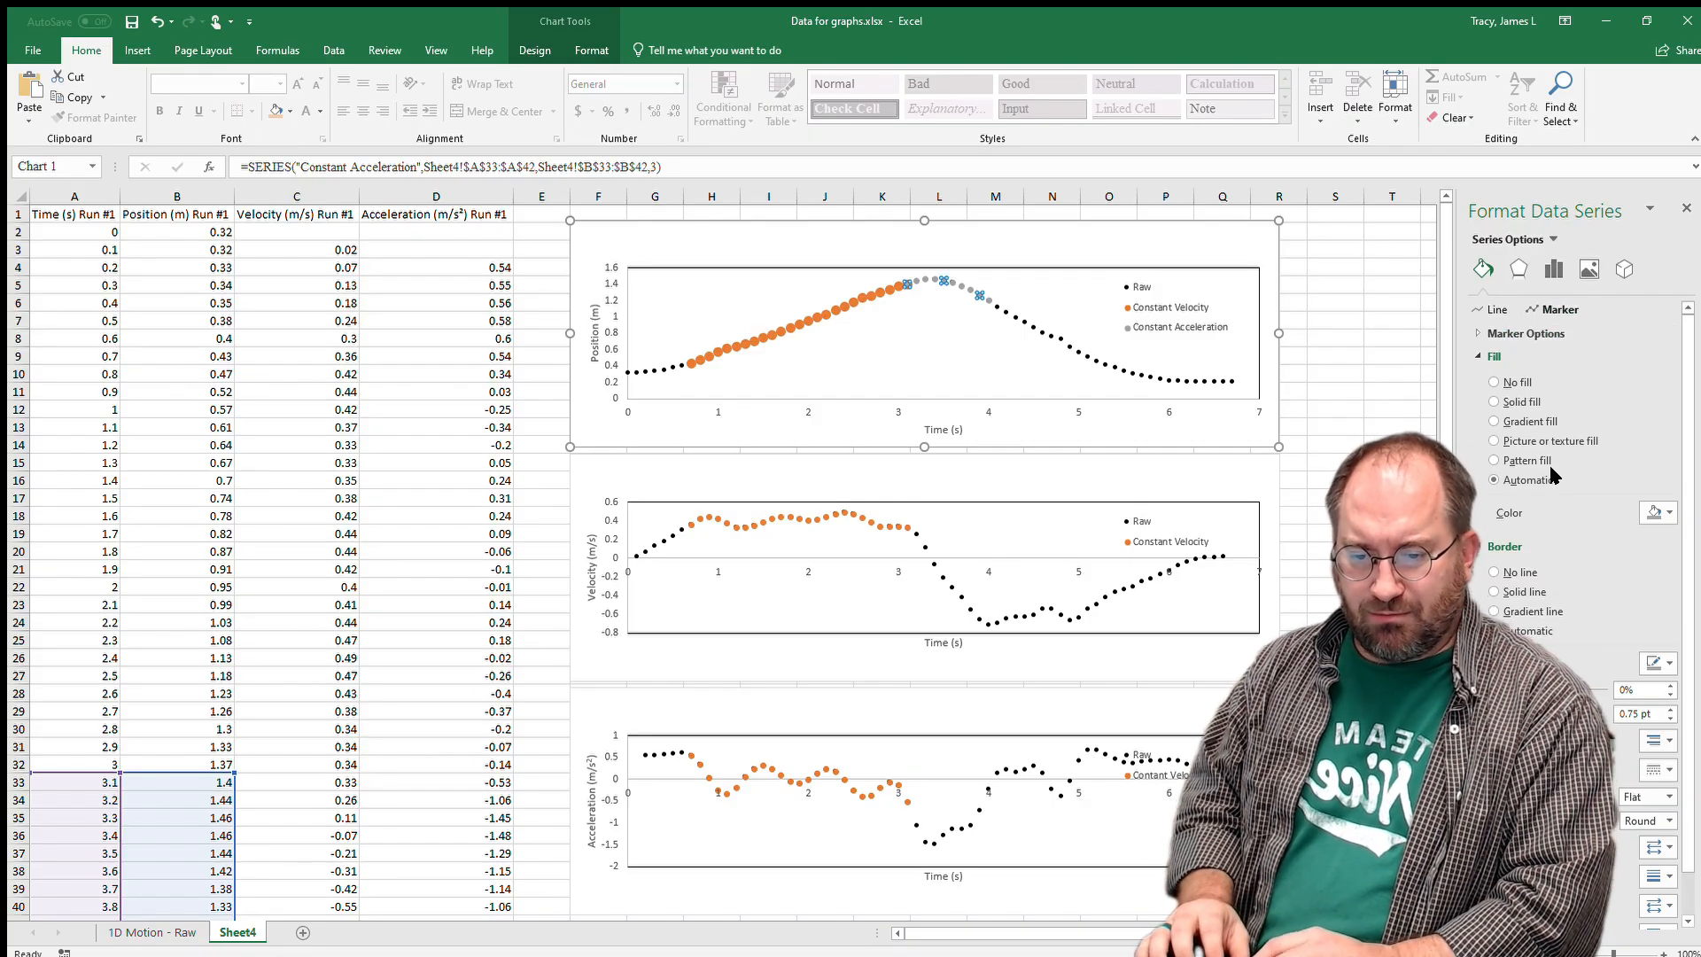
pyautogui.click(1662, 660)
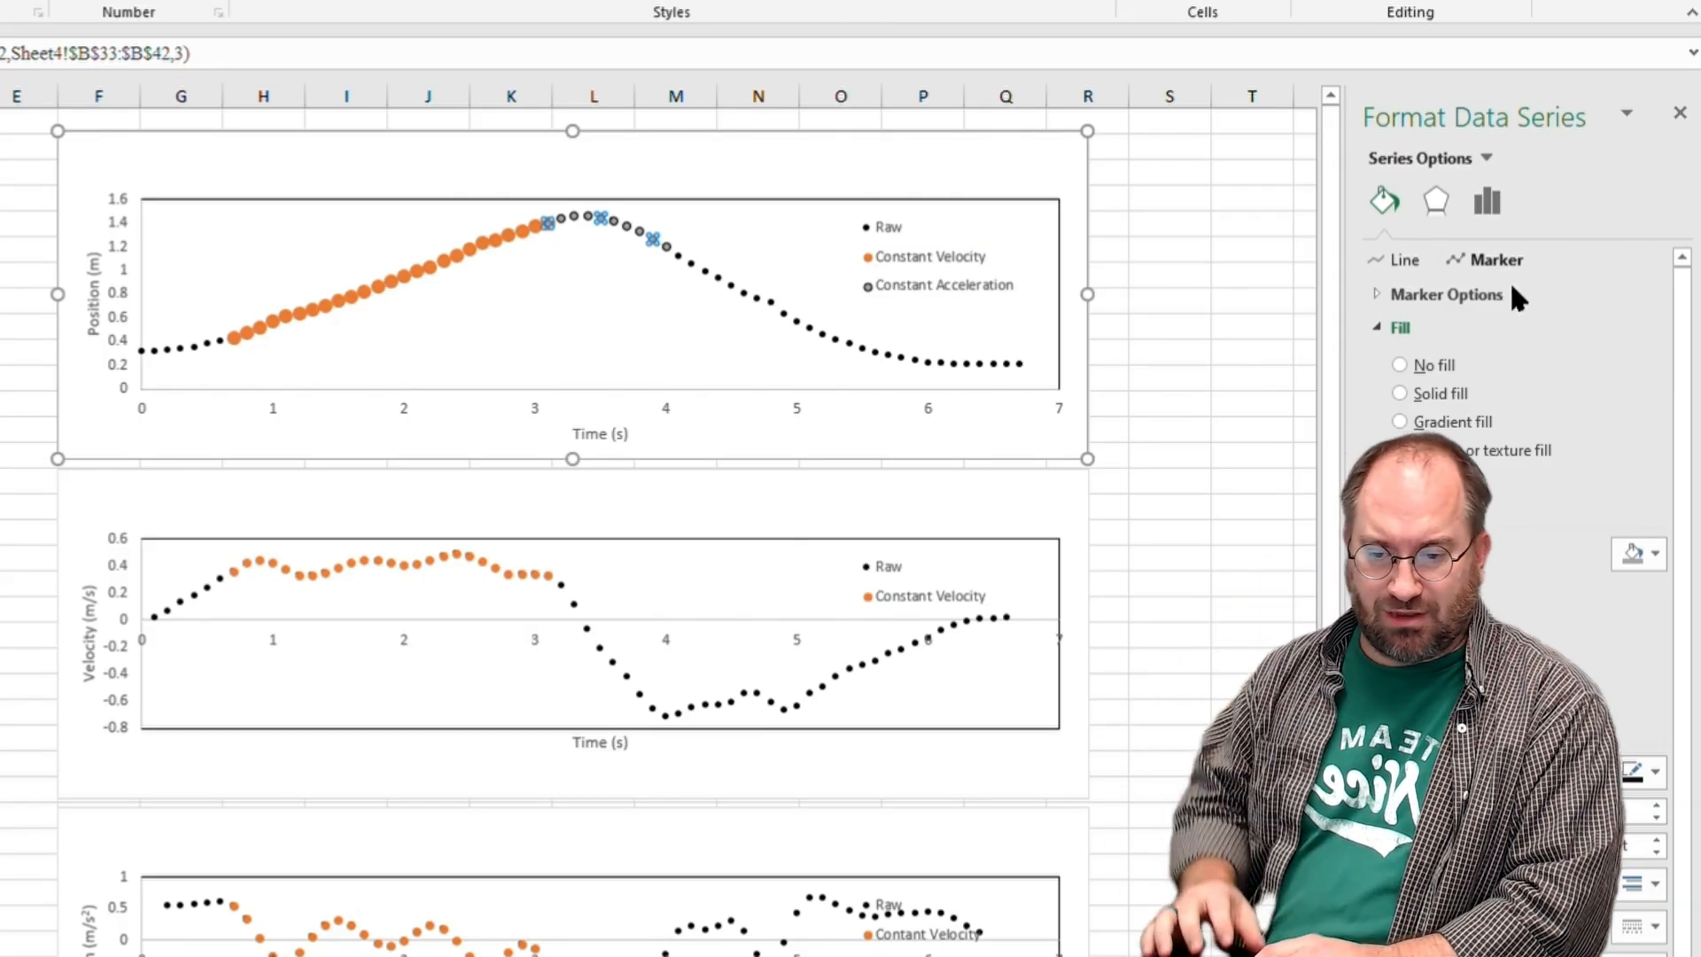
pyautogui.click(1489, 294)
pyautogui.click(1437, 387)
pyautogui.click(1433, 538)
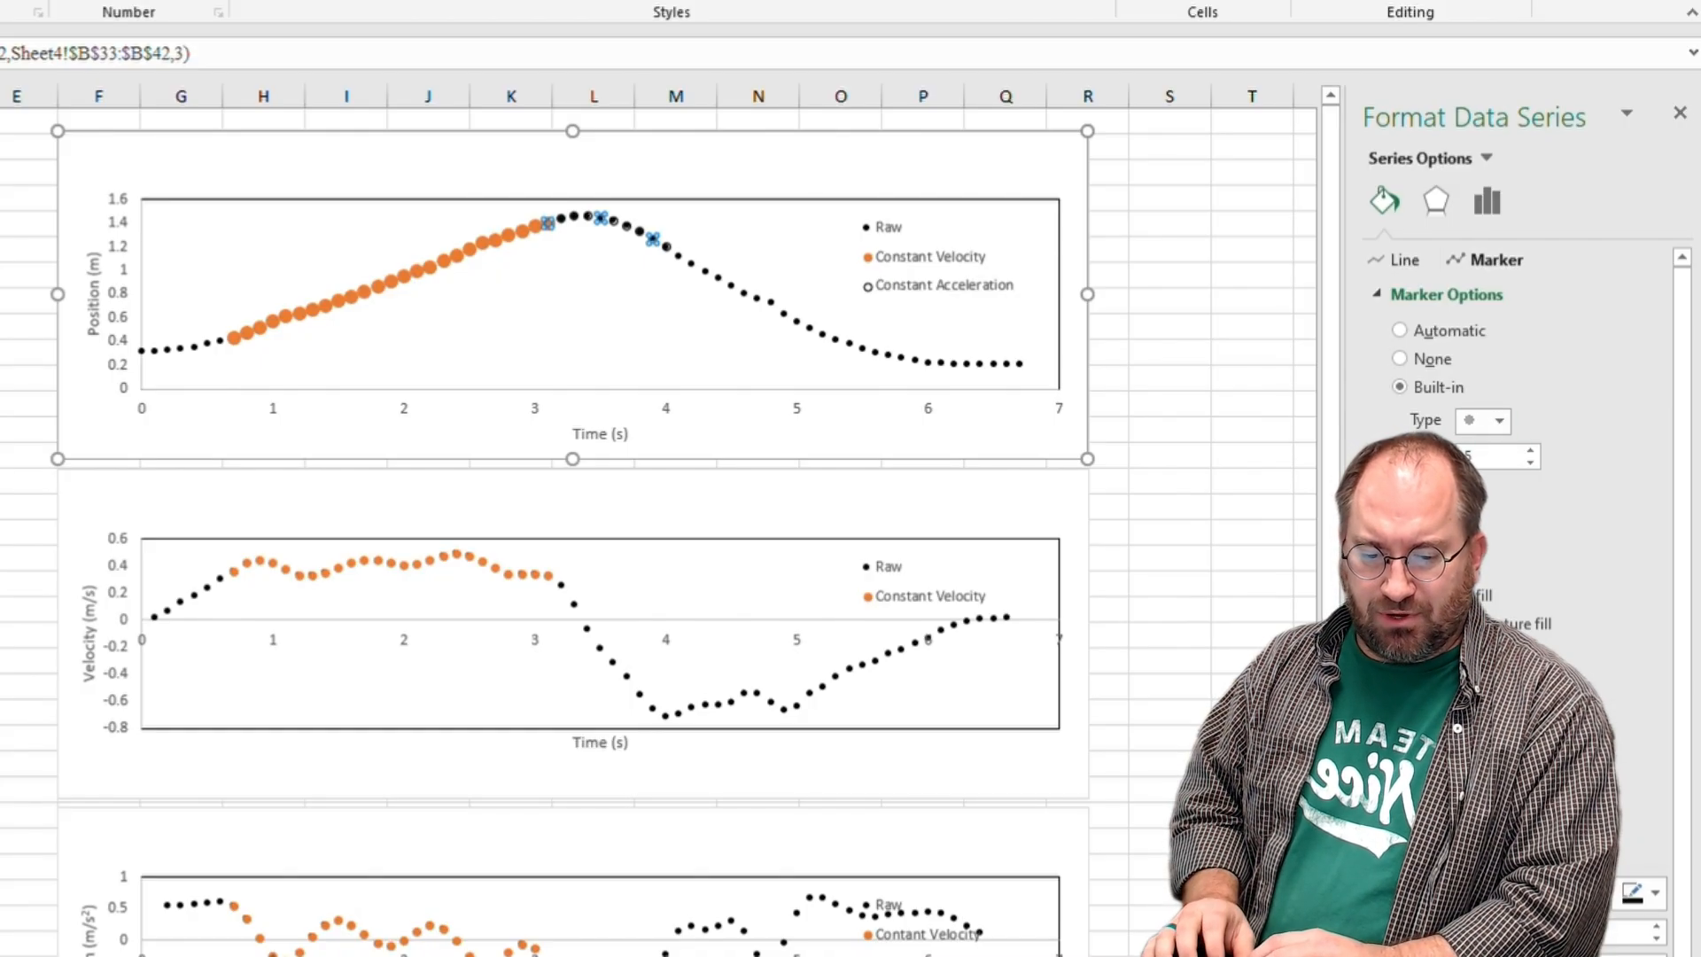
pyautogui.click(1529, 450)
pyautogui.click(1529, 450)
pyautogui.click(1529, 450)
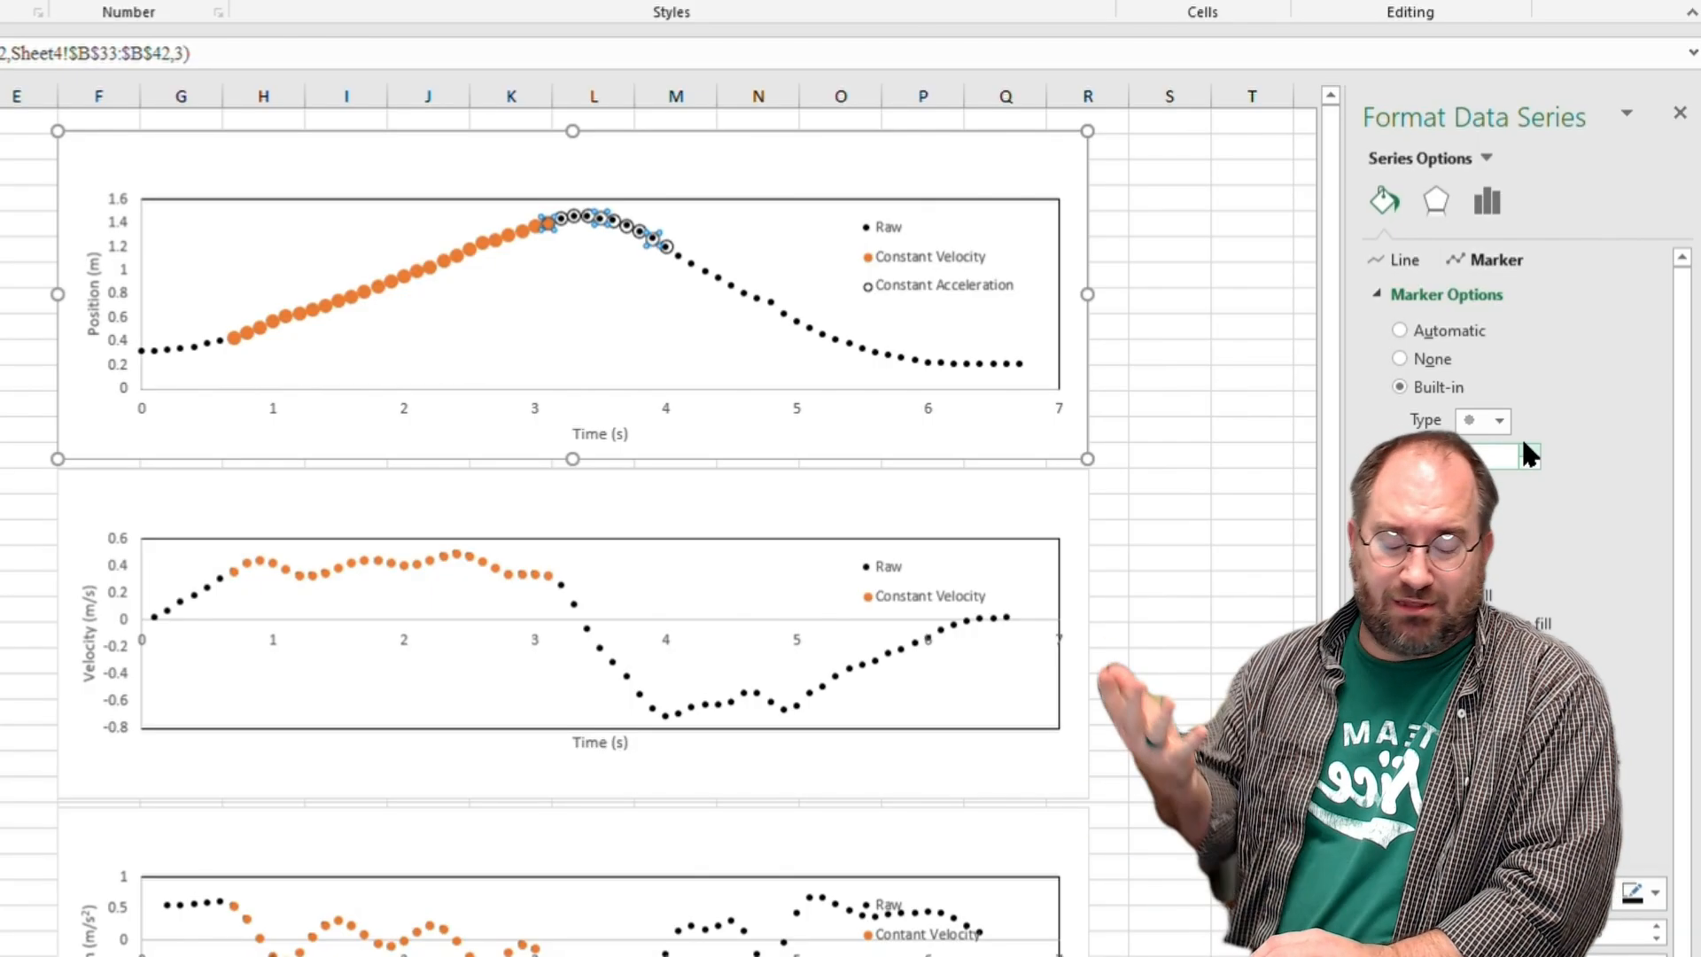
pyautogui.click(1529, 448)
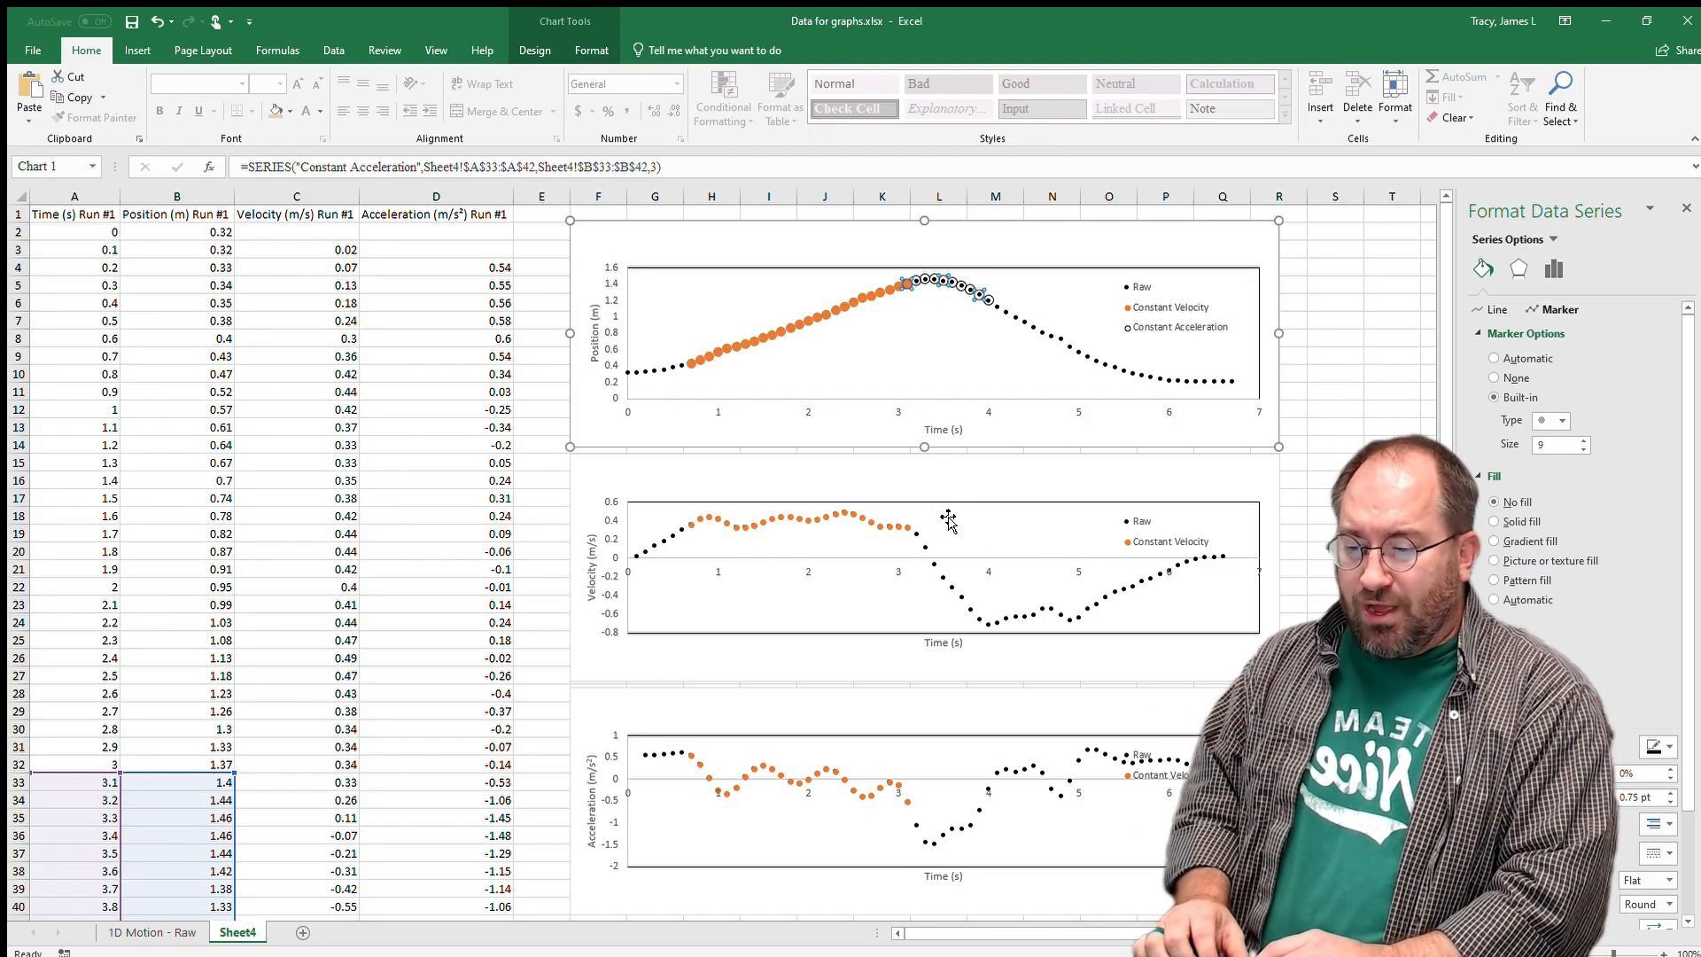
pyautogui.rightClick(949, 524)
pyautogui.click(982, 611)
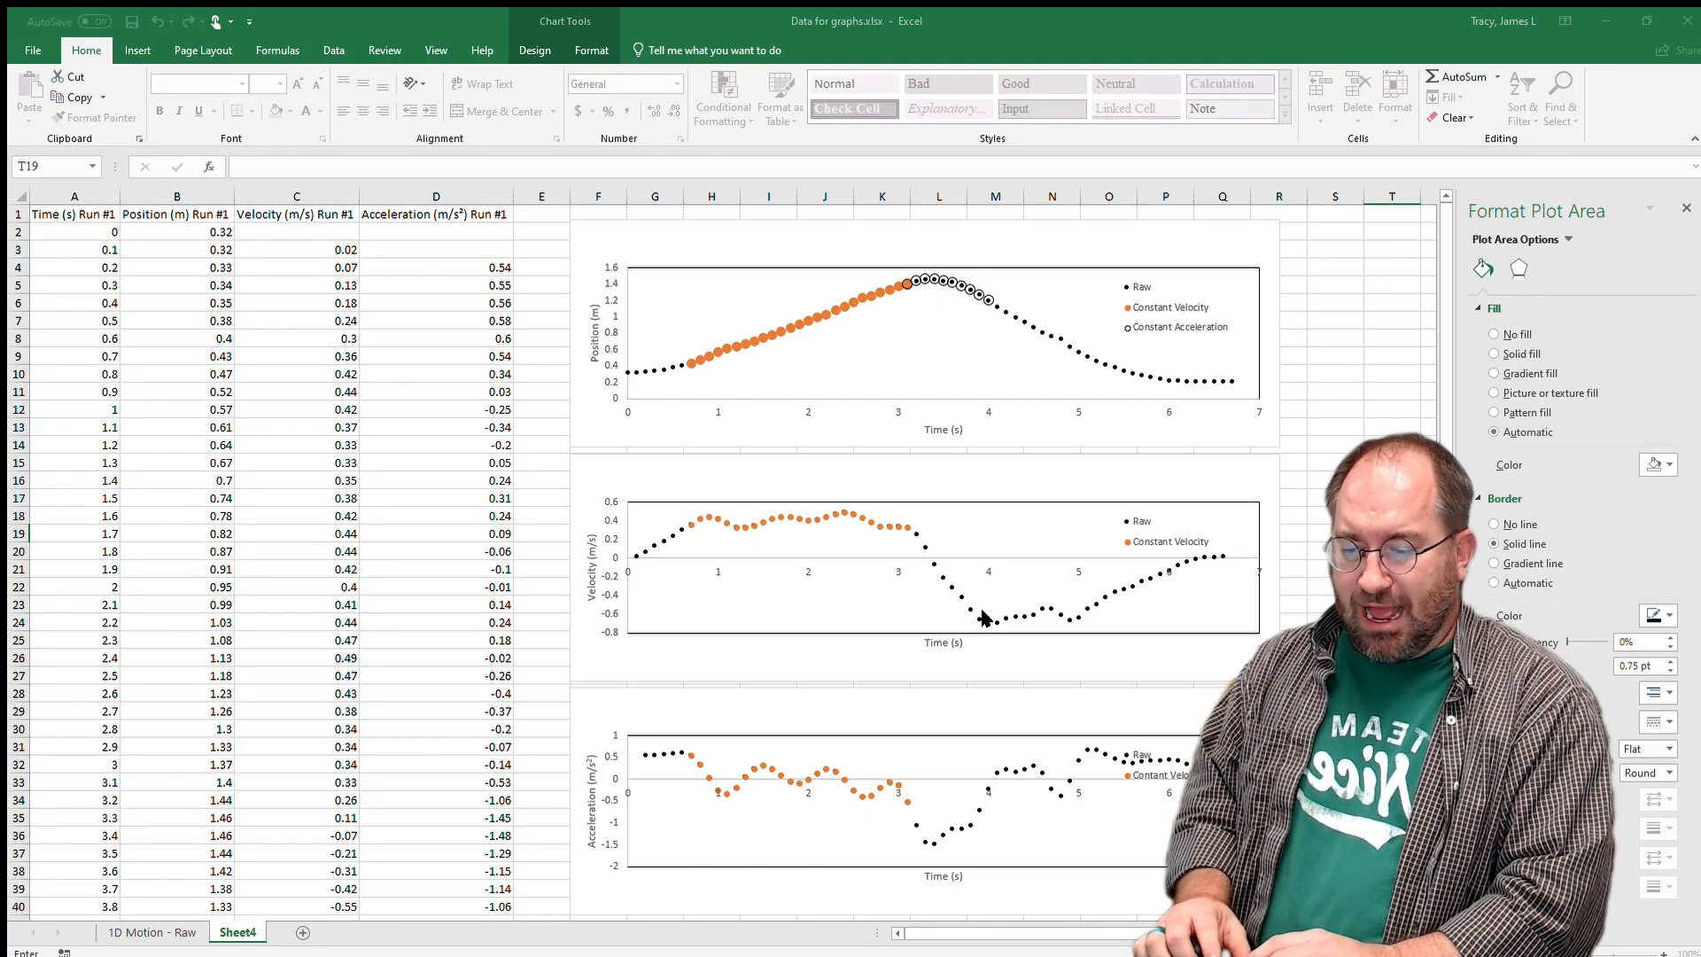
# Add a new series to the velocity chart.
pyautogui.click(896, 548)
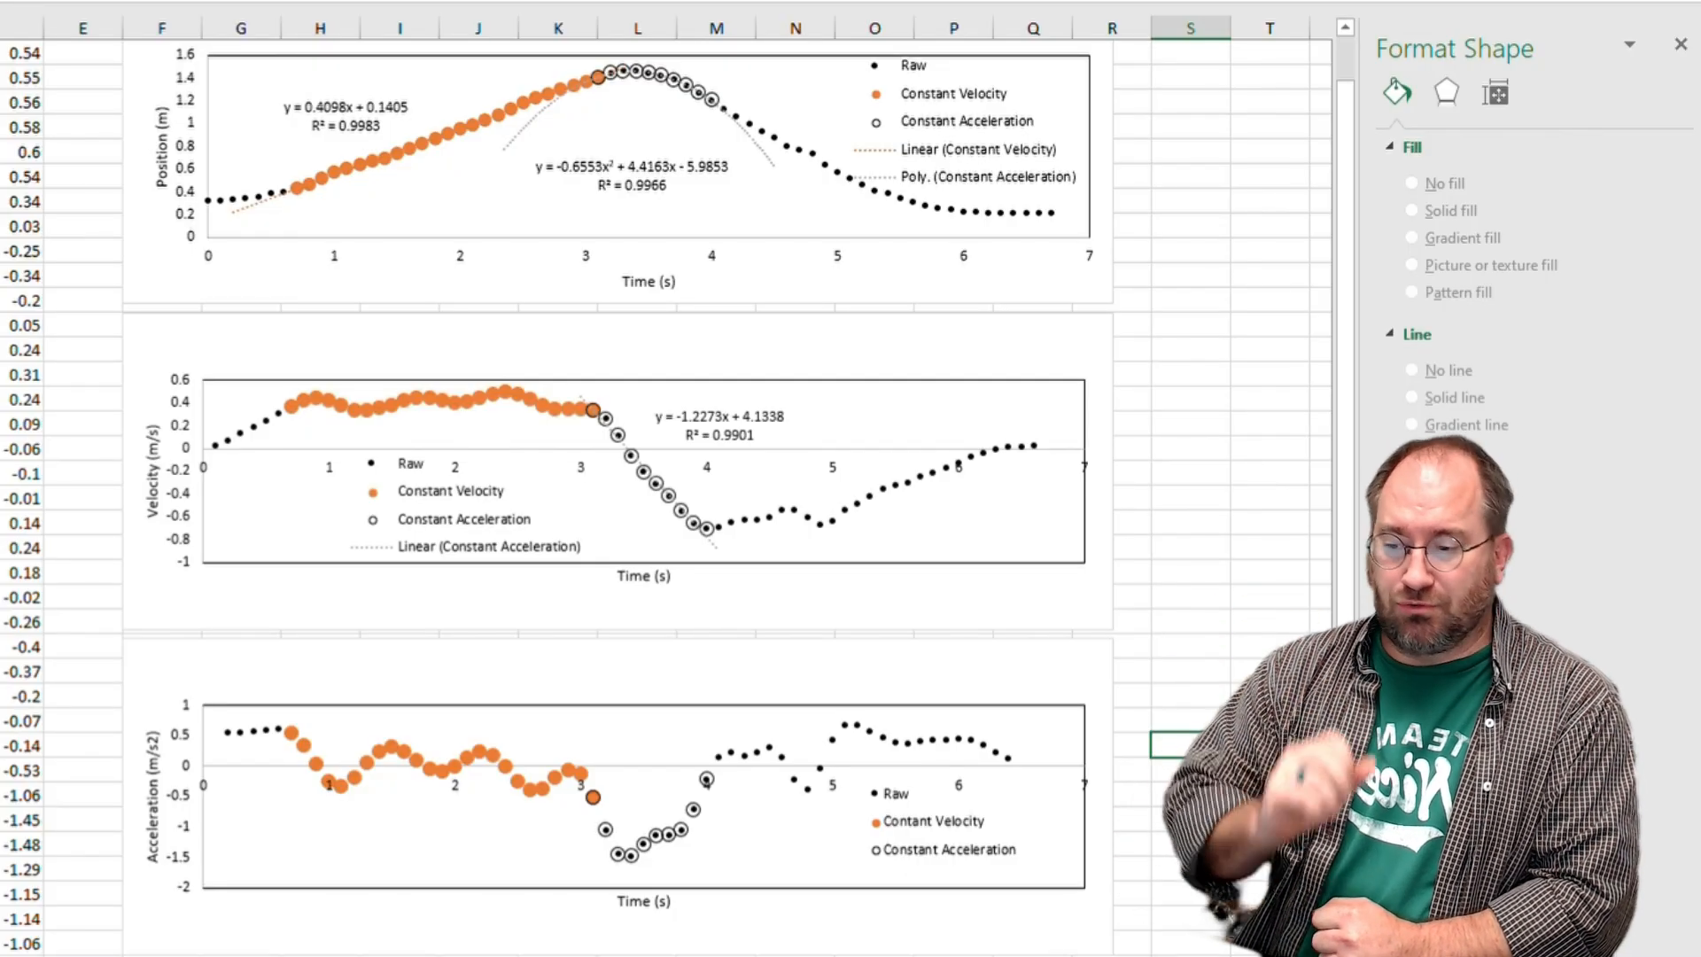
pyautogui.click(757, 144)
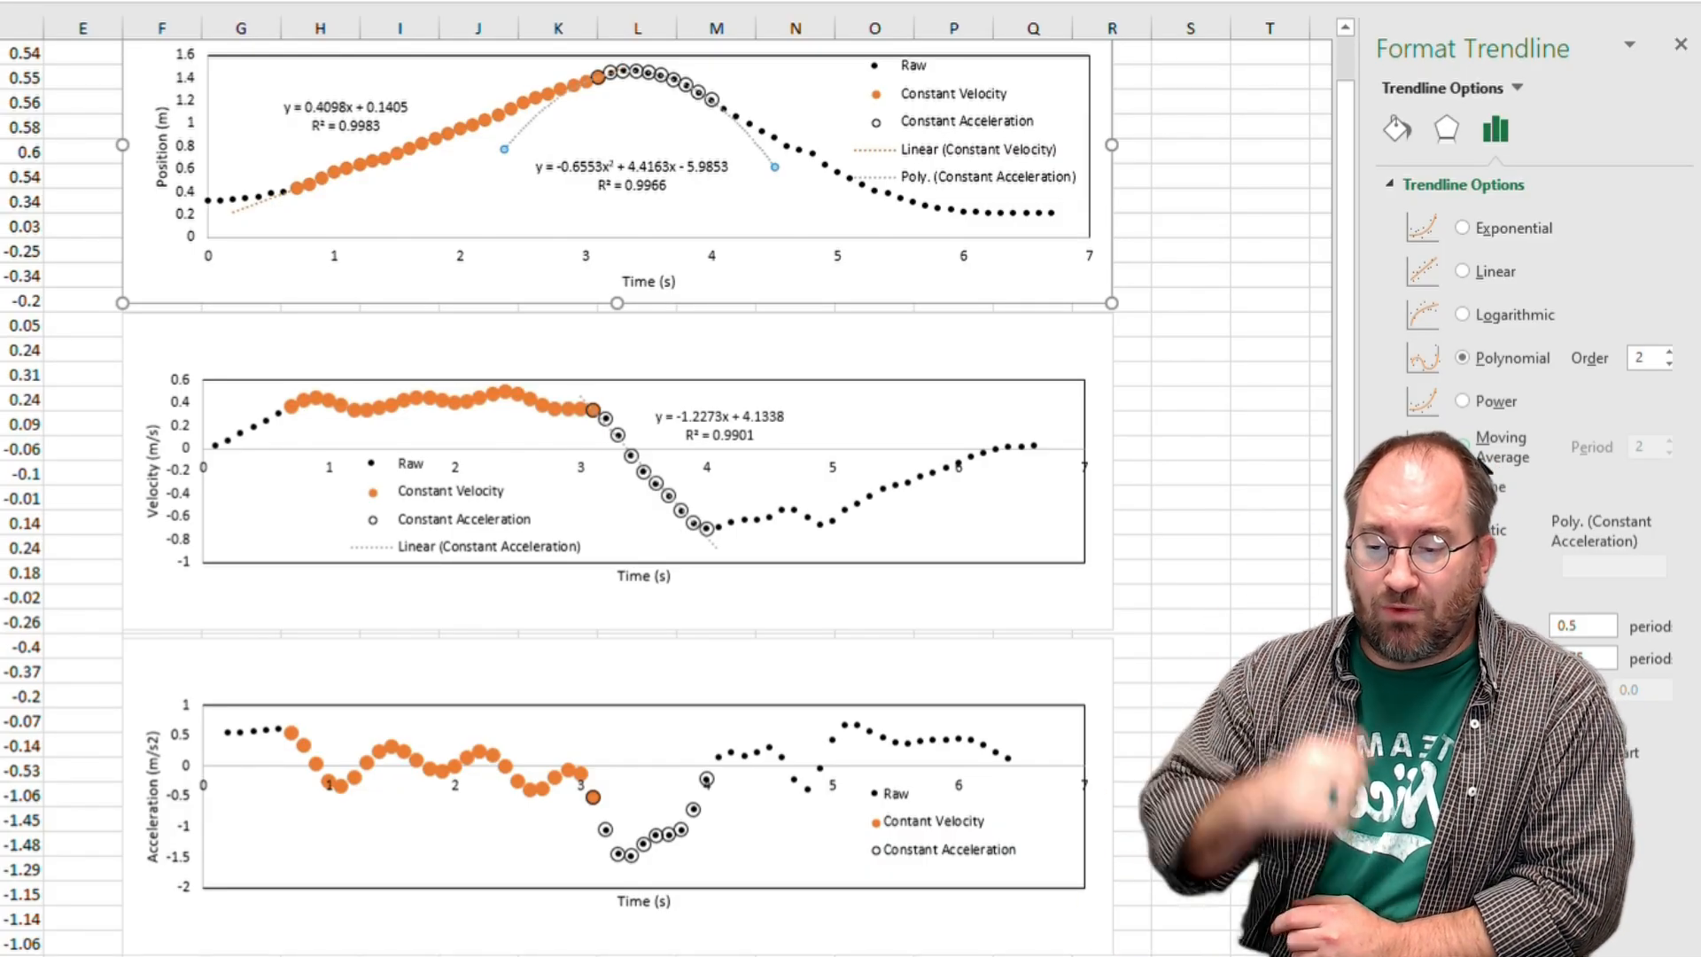
pyautogui.click(1461, 271)
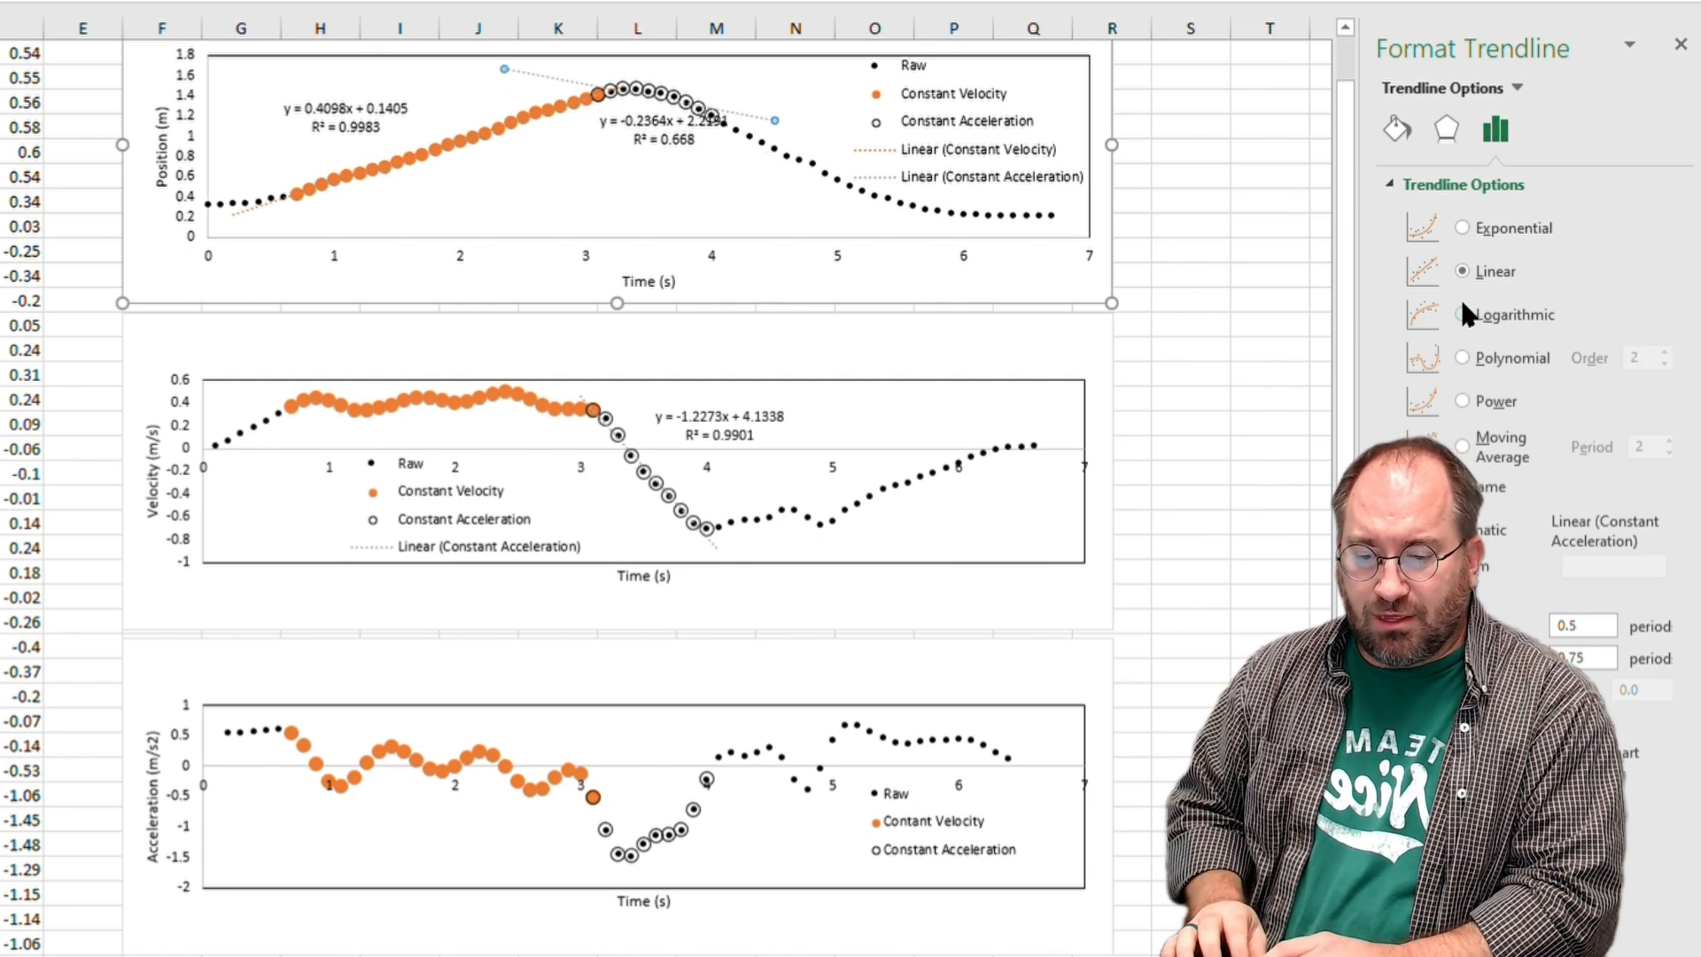
pyautogui.click(1462, 357)
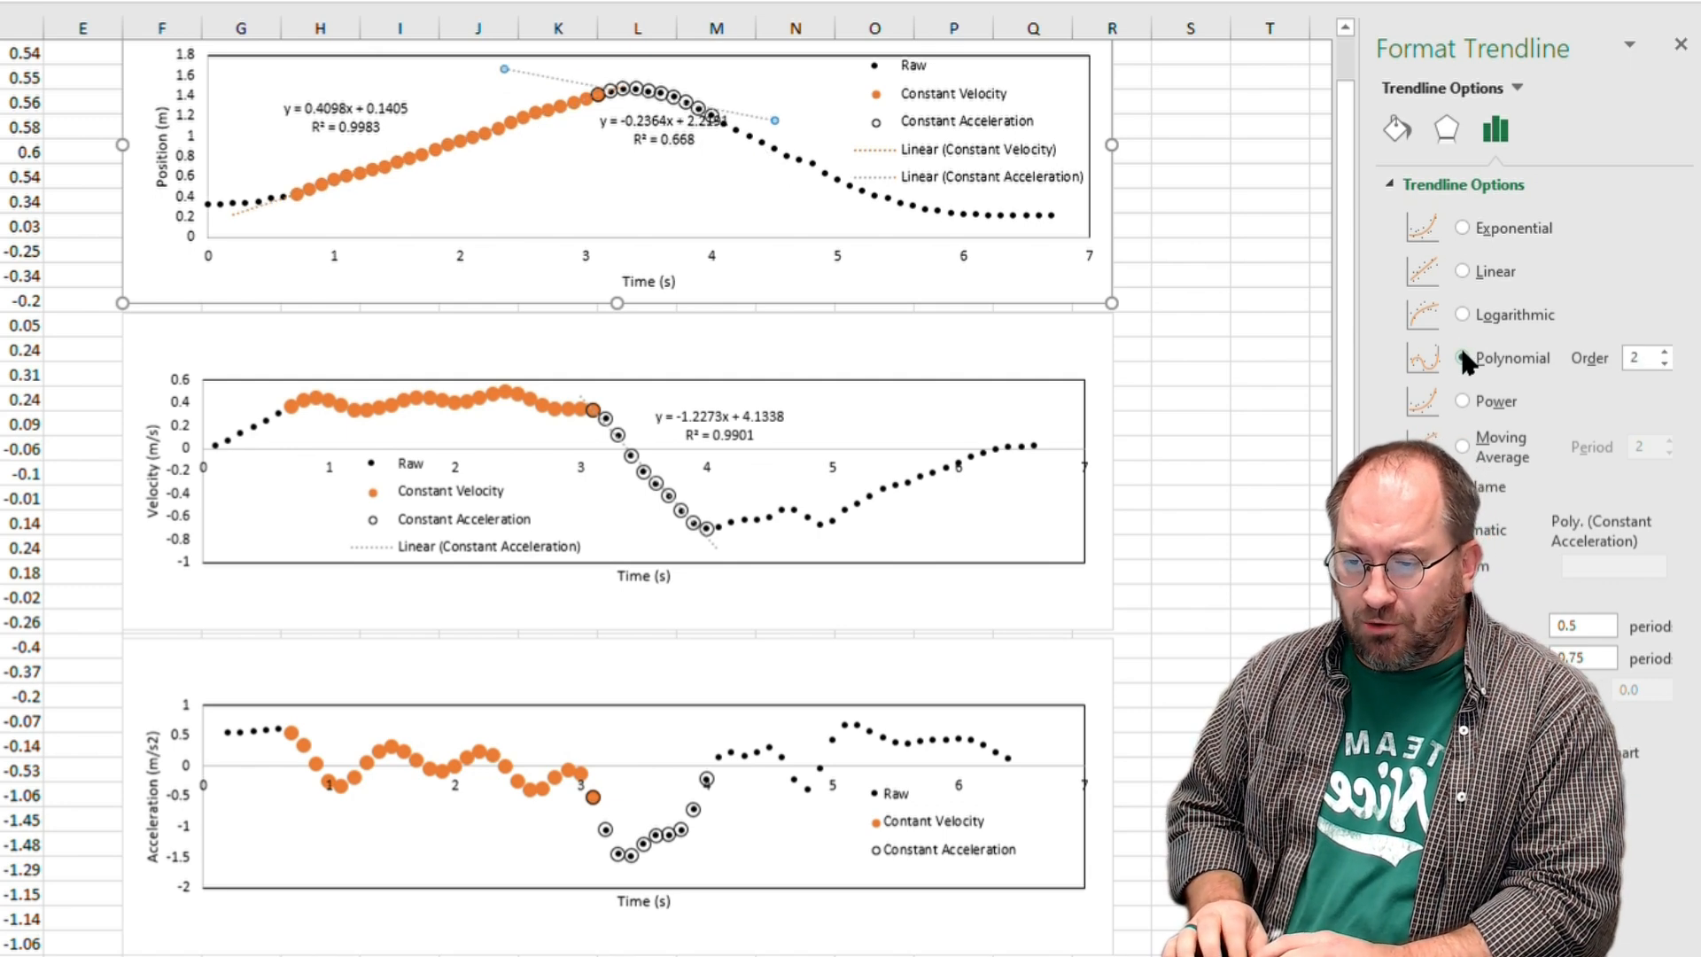
pyautogui.click(1457, 257)
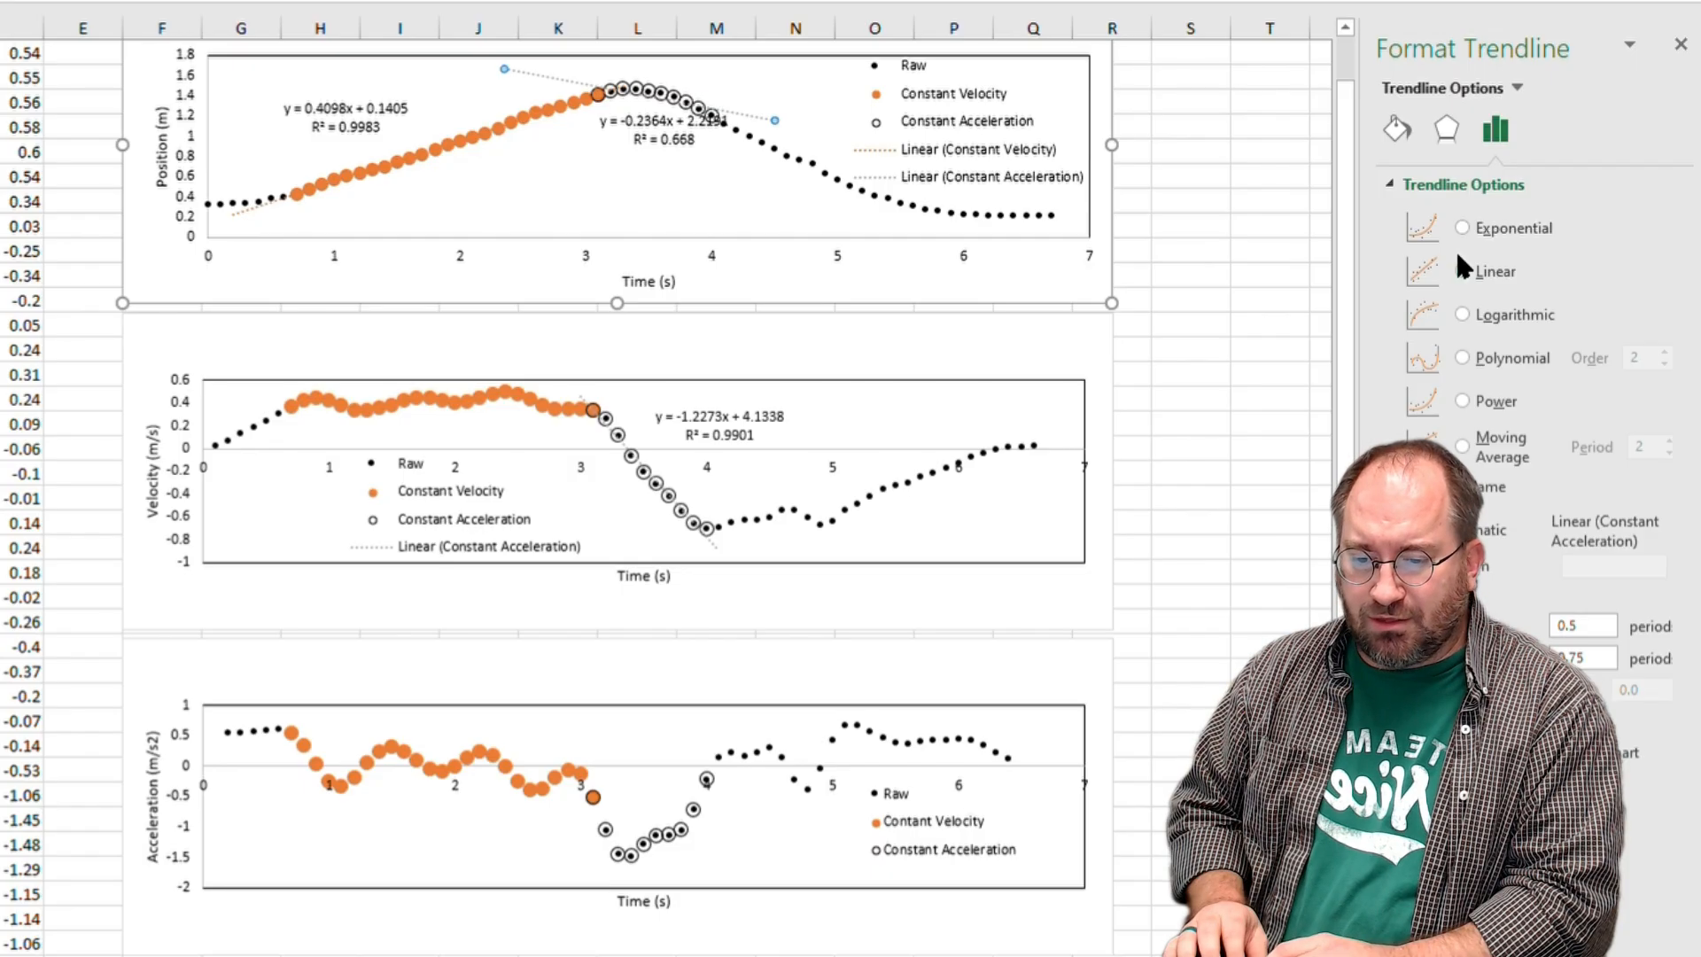
pyautogui.click(1457, 350)
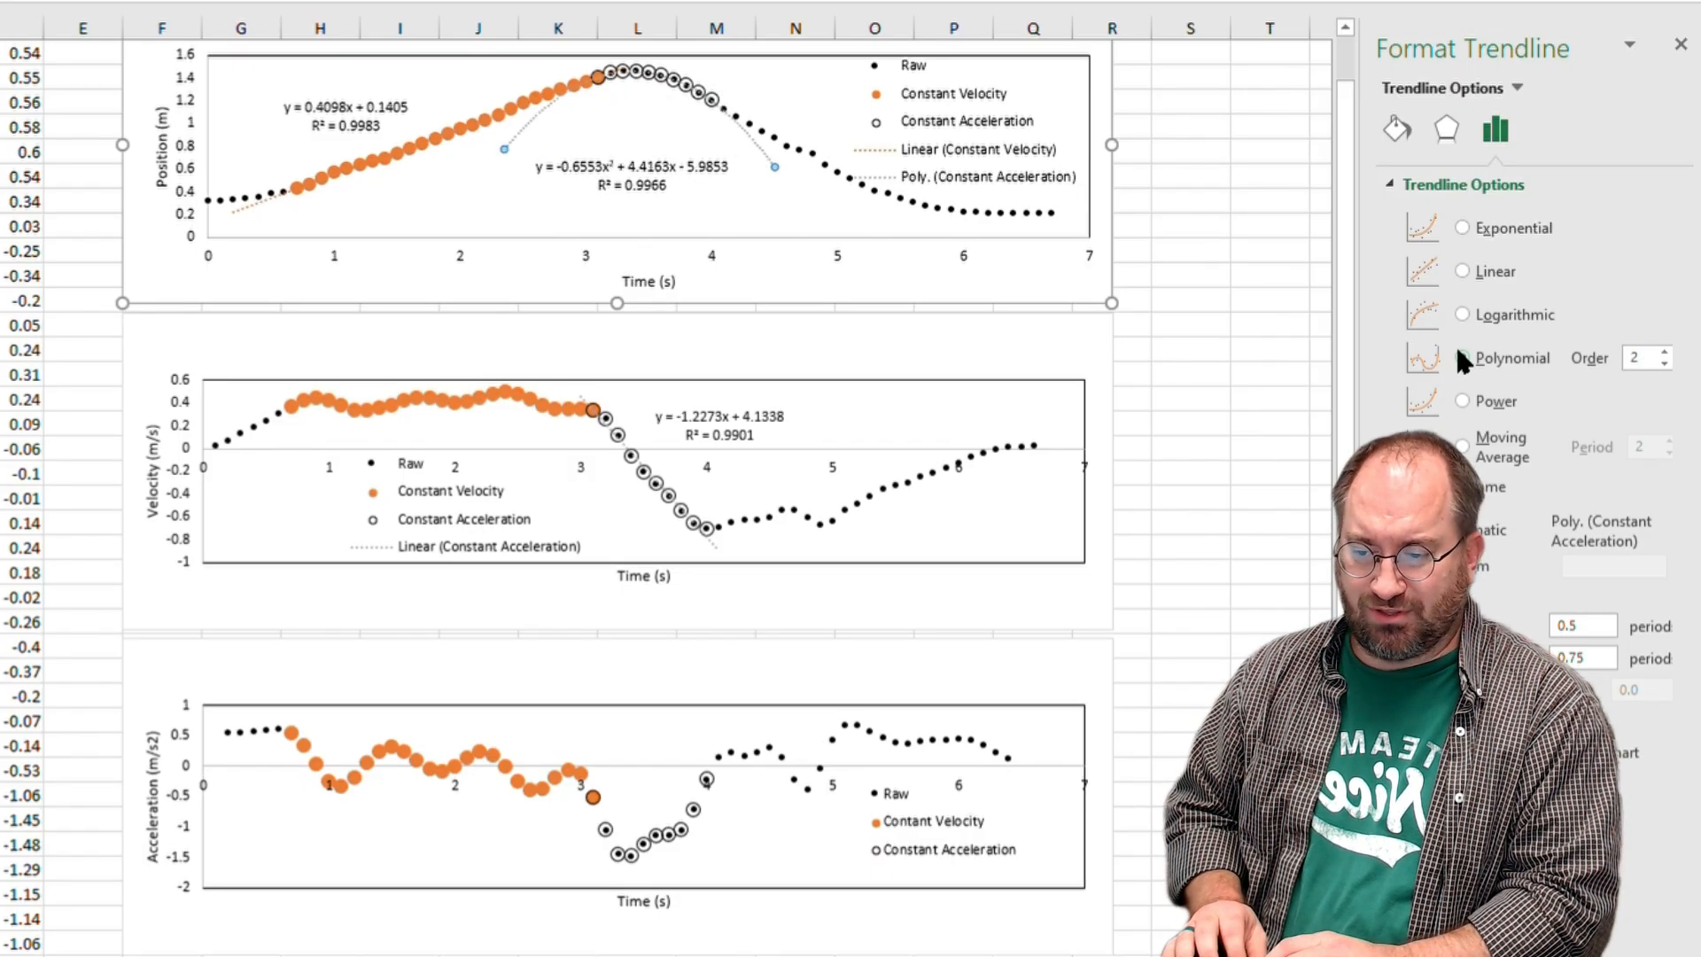